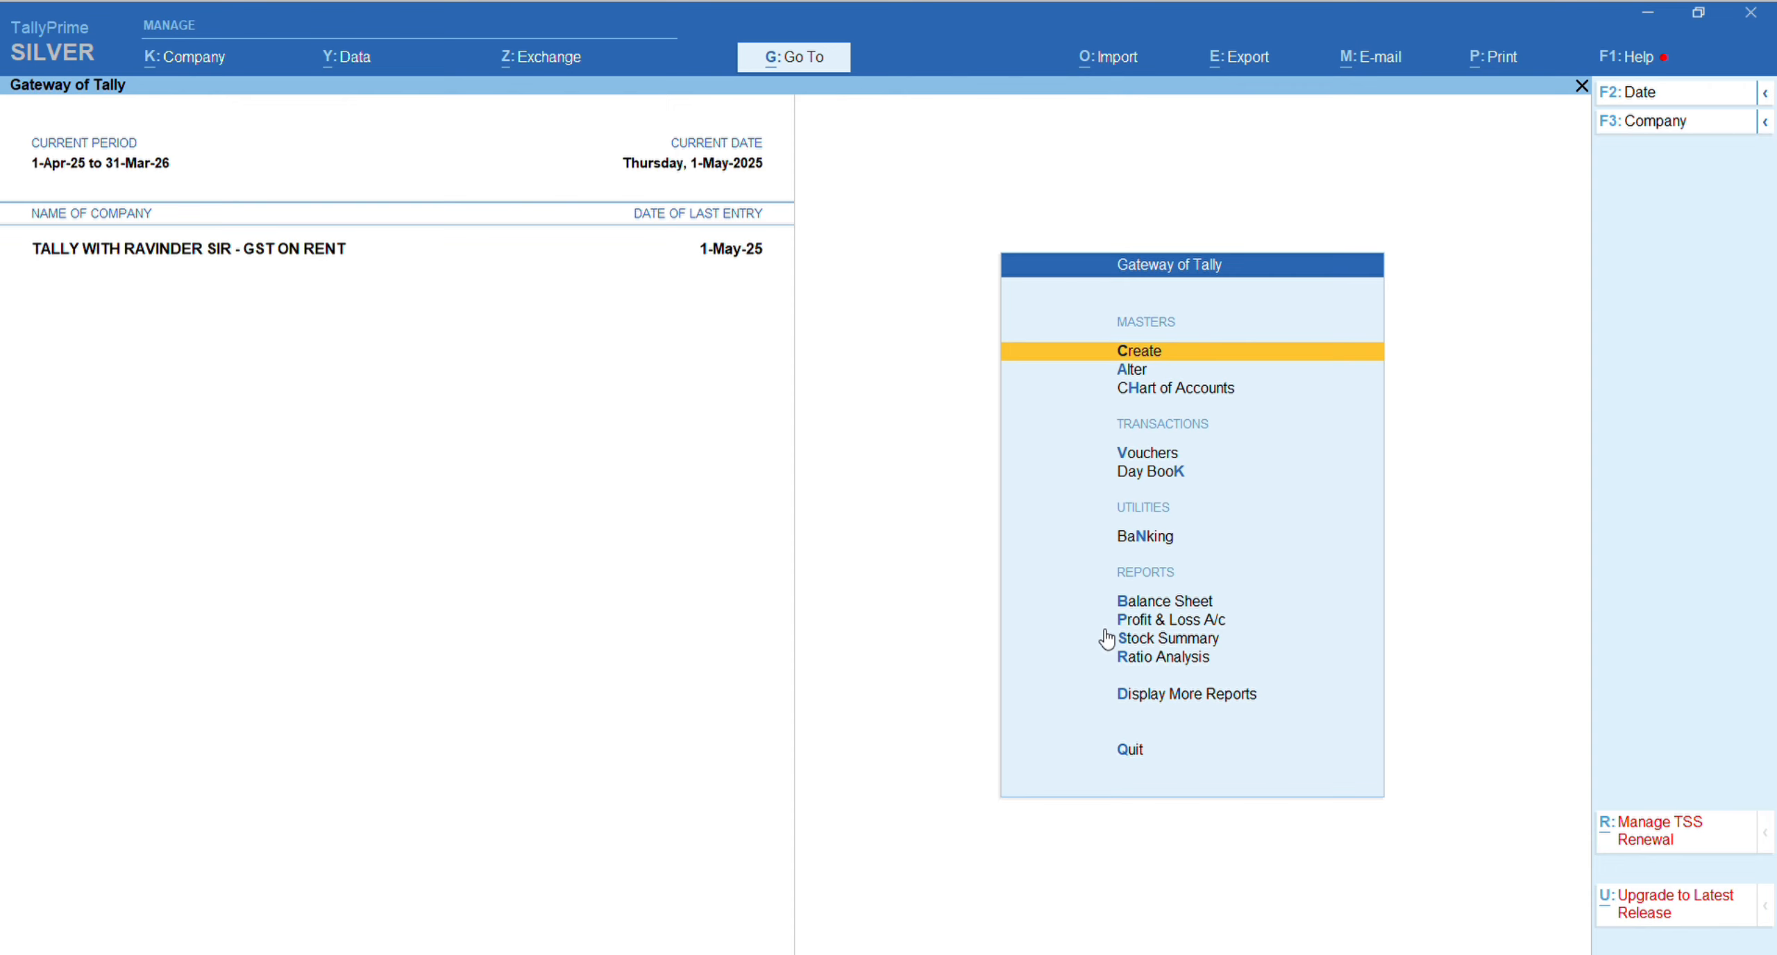
Step: Start a purchase voucher dated 1-May-25 and choose the landlord's ledger as the party account
{"action": "key", "text": "Down"}
{"action": "key", "text": "Down"}
{"action": "key", "text": "Down"}
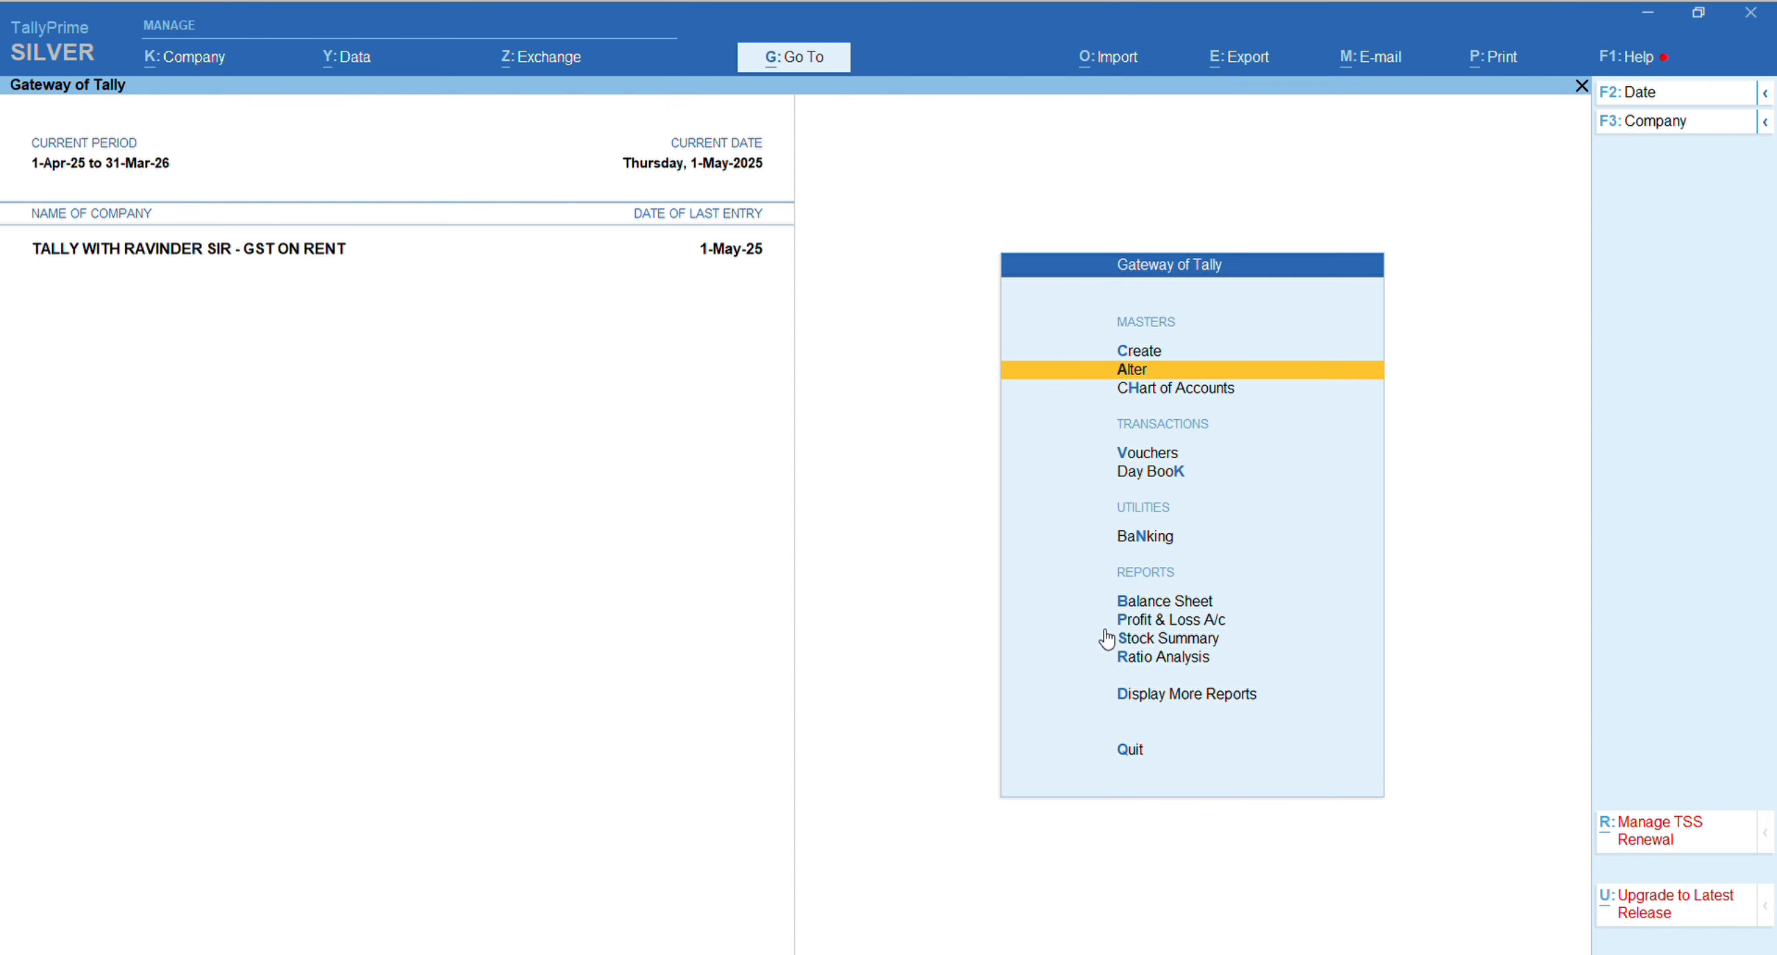
{"action": "key", "text": "Return"}
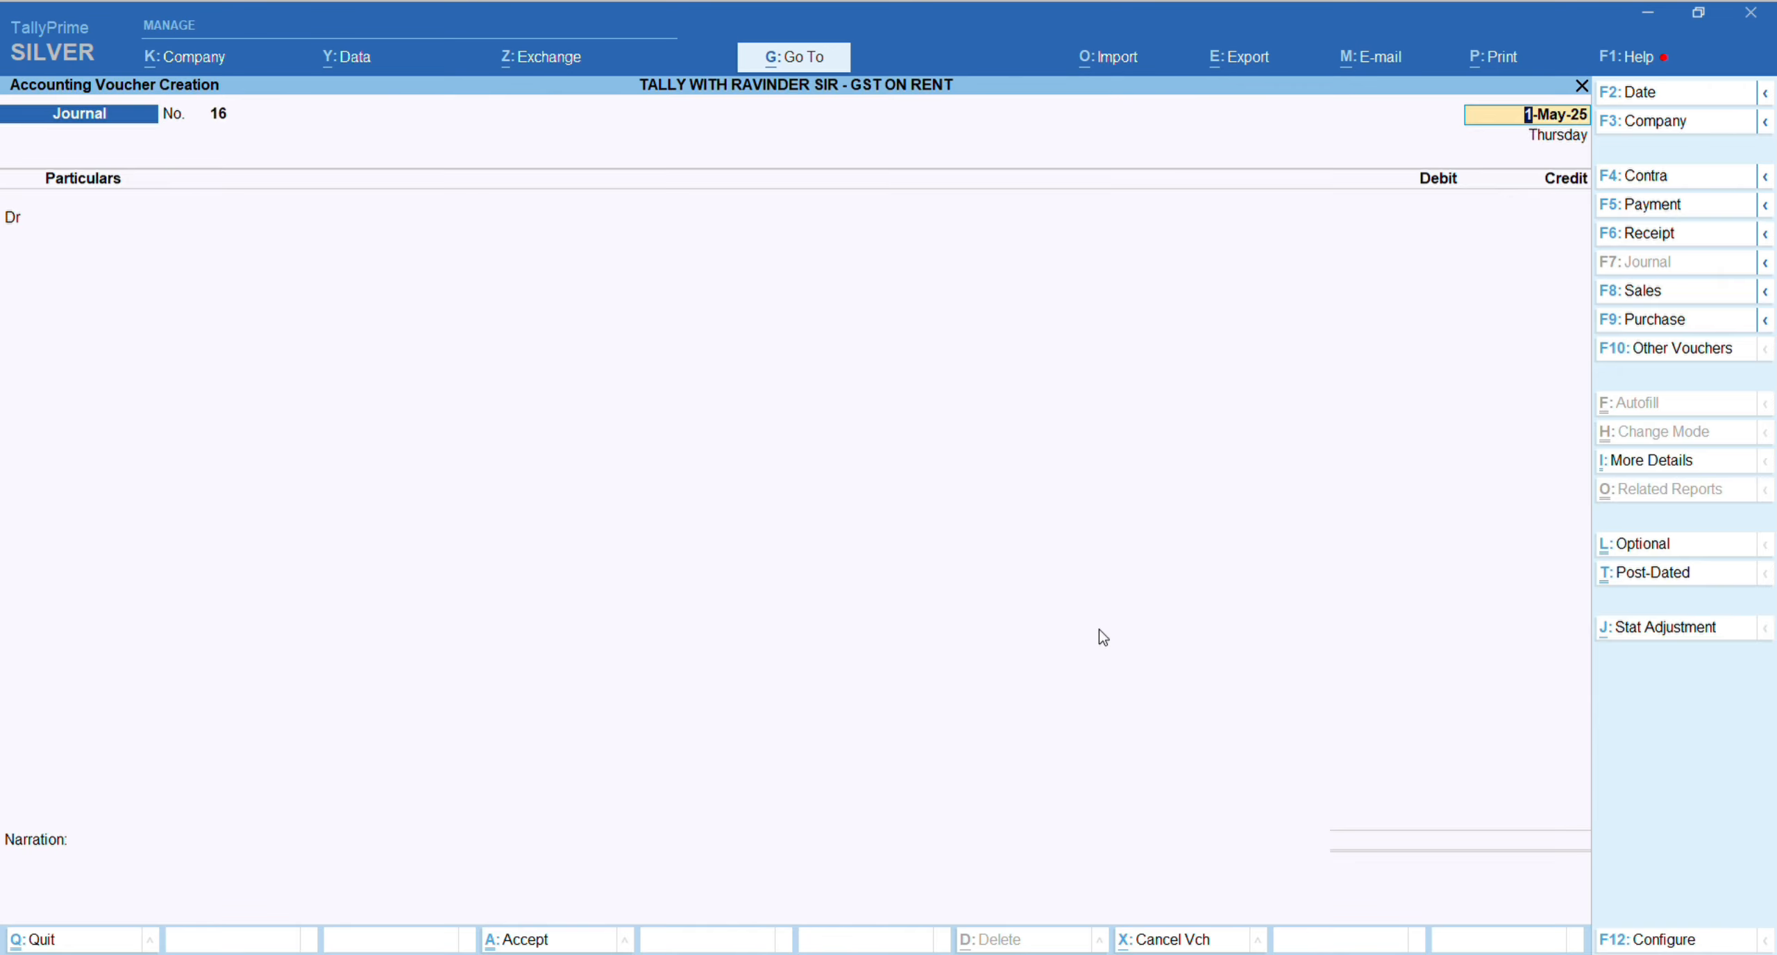
{"action": "left_click", "coordinate": [1632, 322]}
{"action": "key", "text": "Return"}
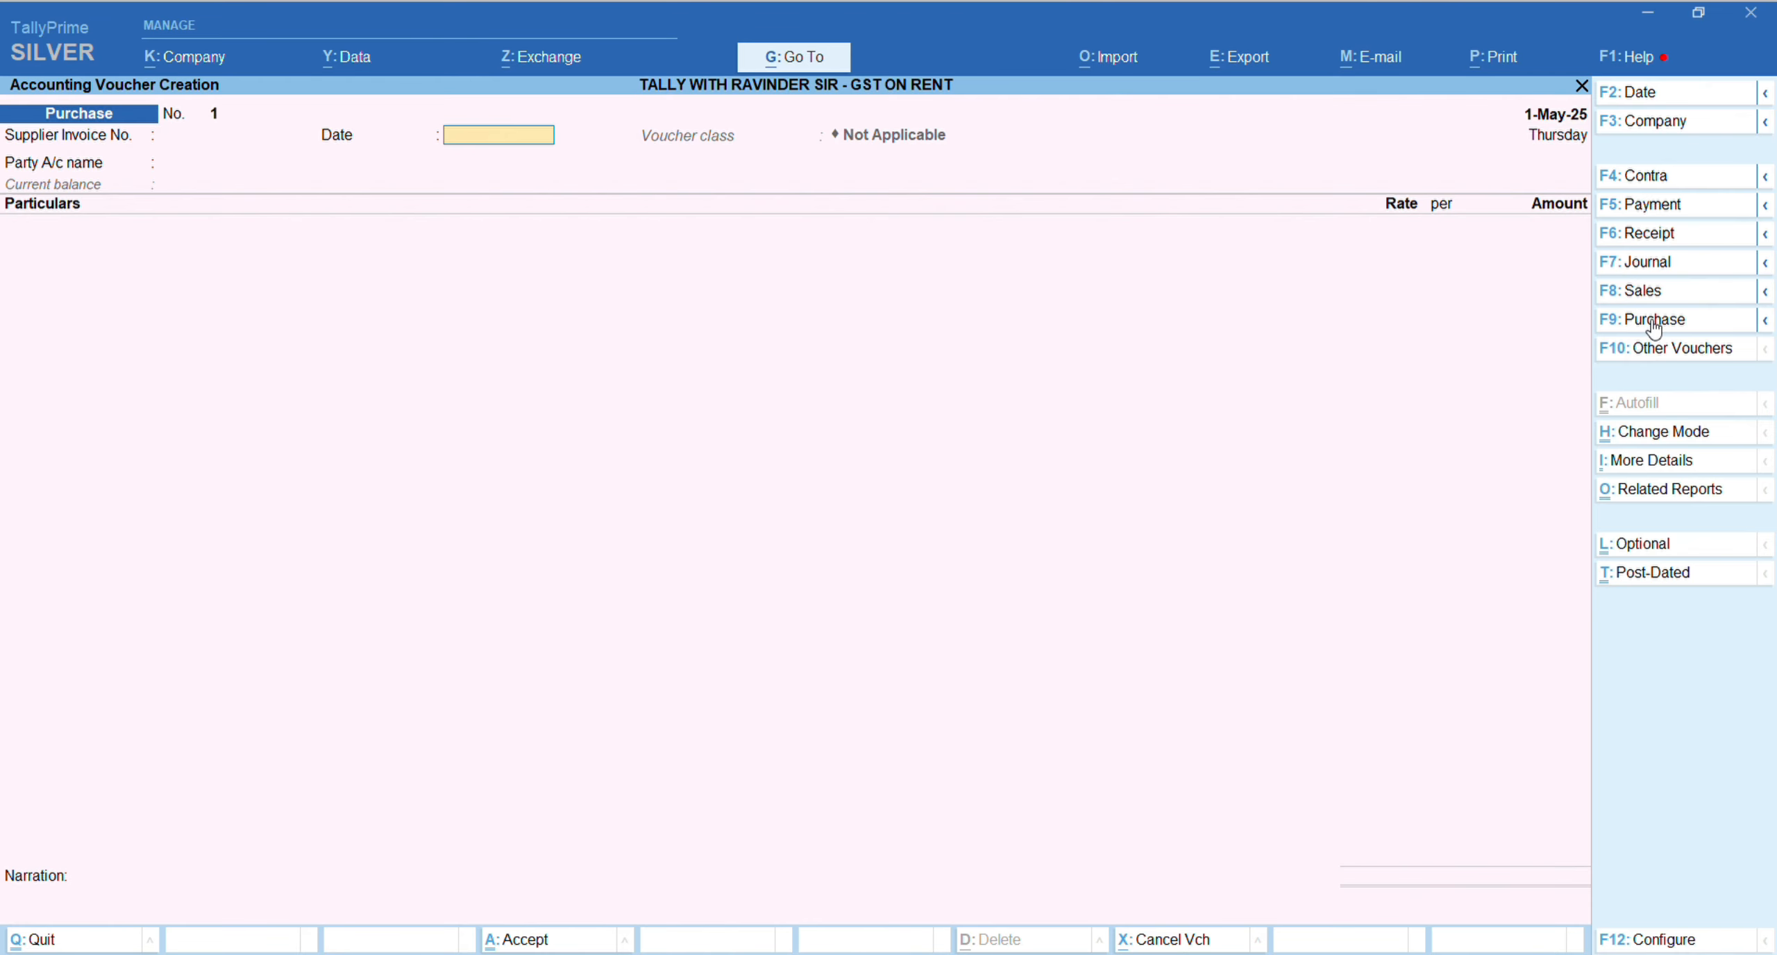
{"action": "key", "text": "Return"}
{"action": "type", "text": "sand"}
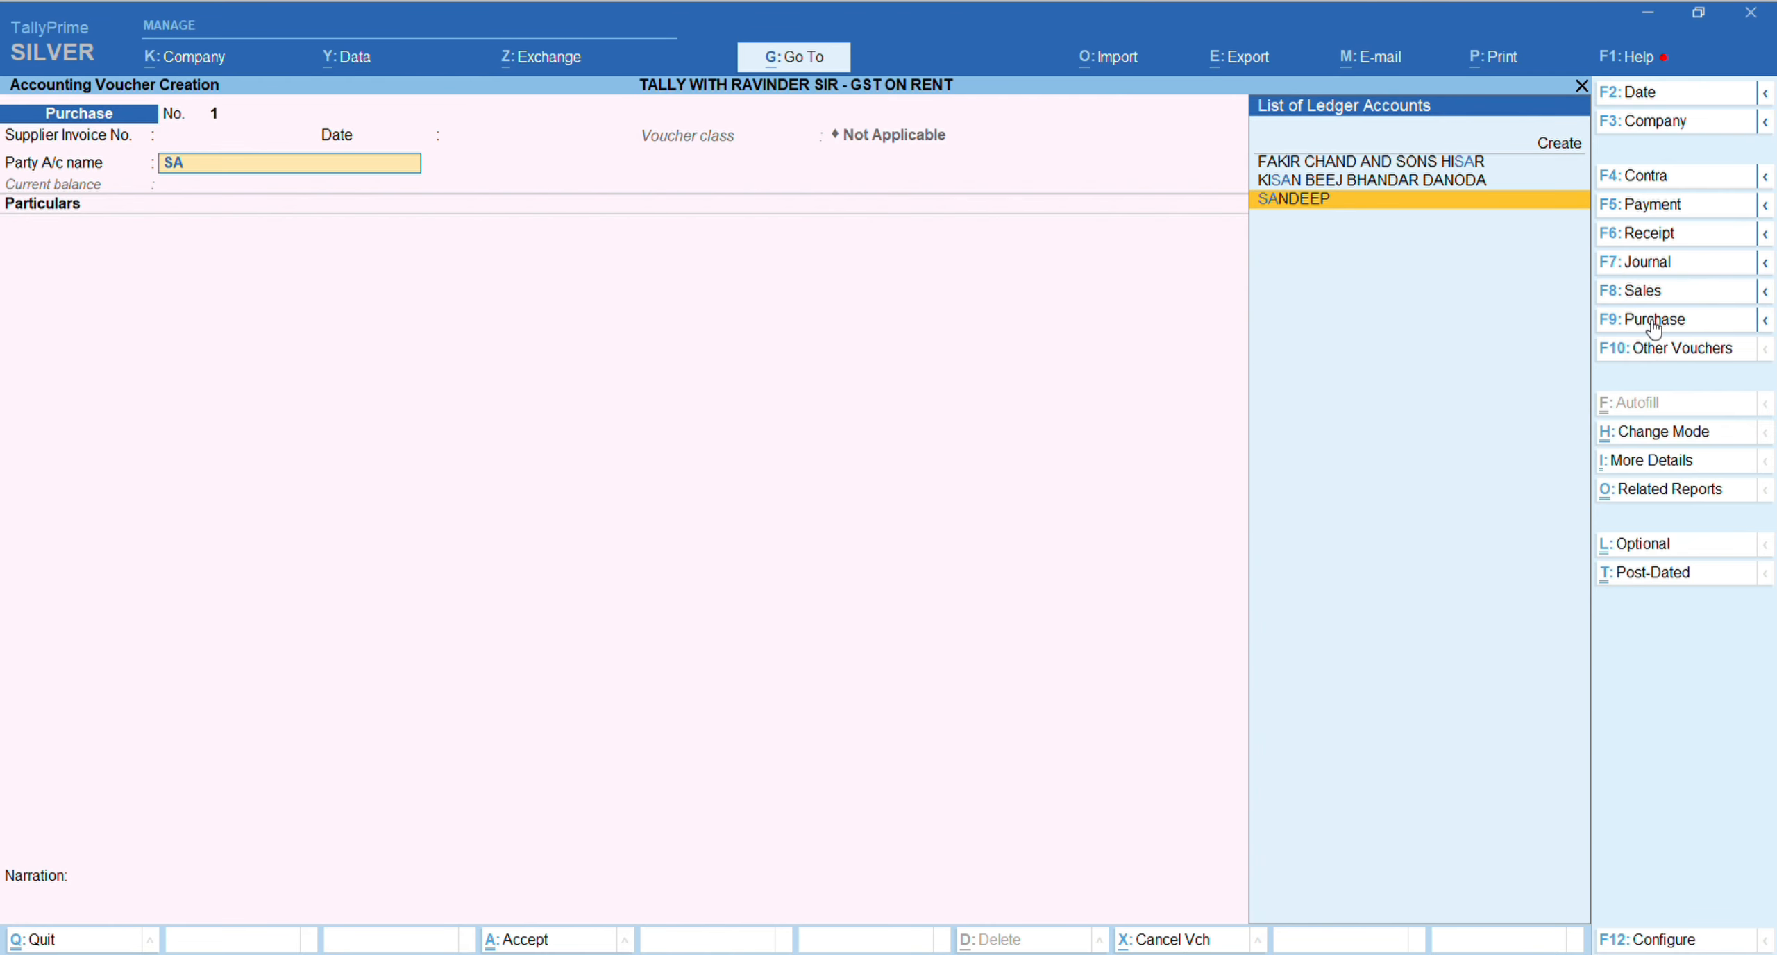
{"action": "key", "text": "Return"}
Step: Add the RENT ledger to the purchase voucher with an amount of 10,000
{"action": "type", "text": "rent"}
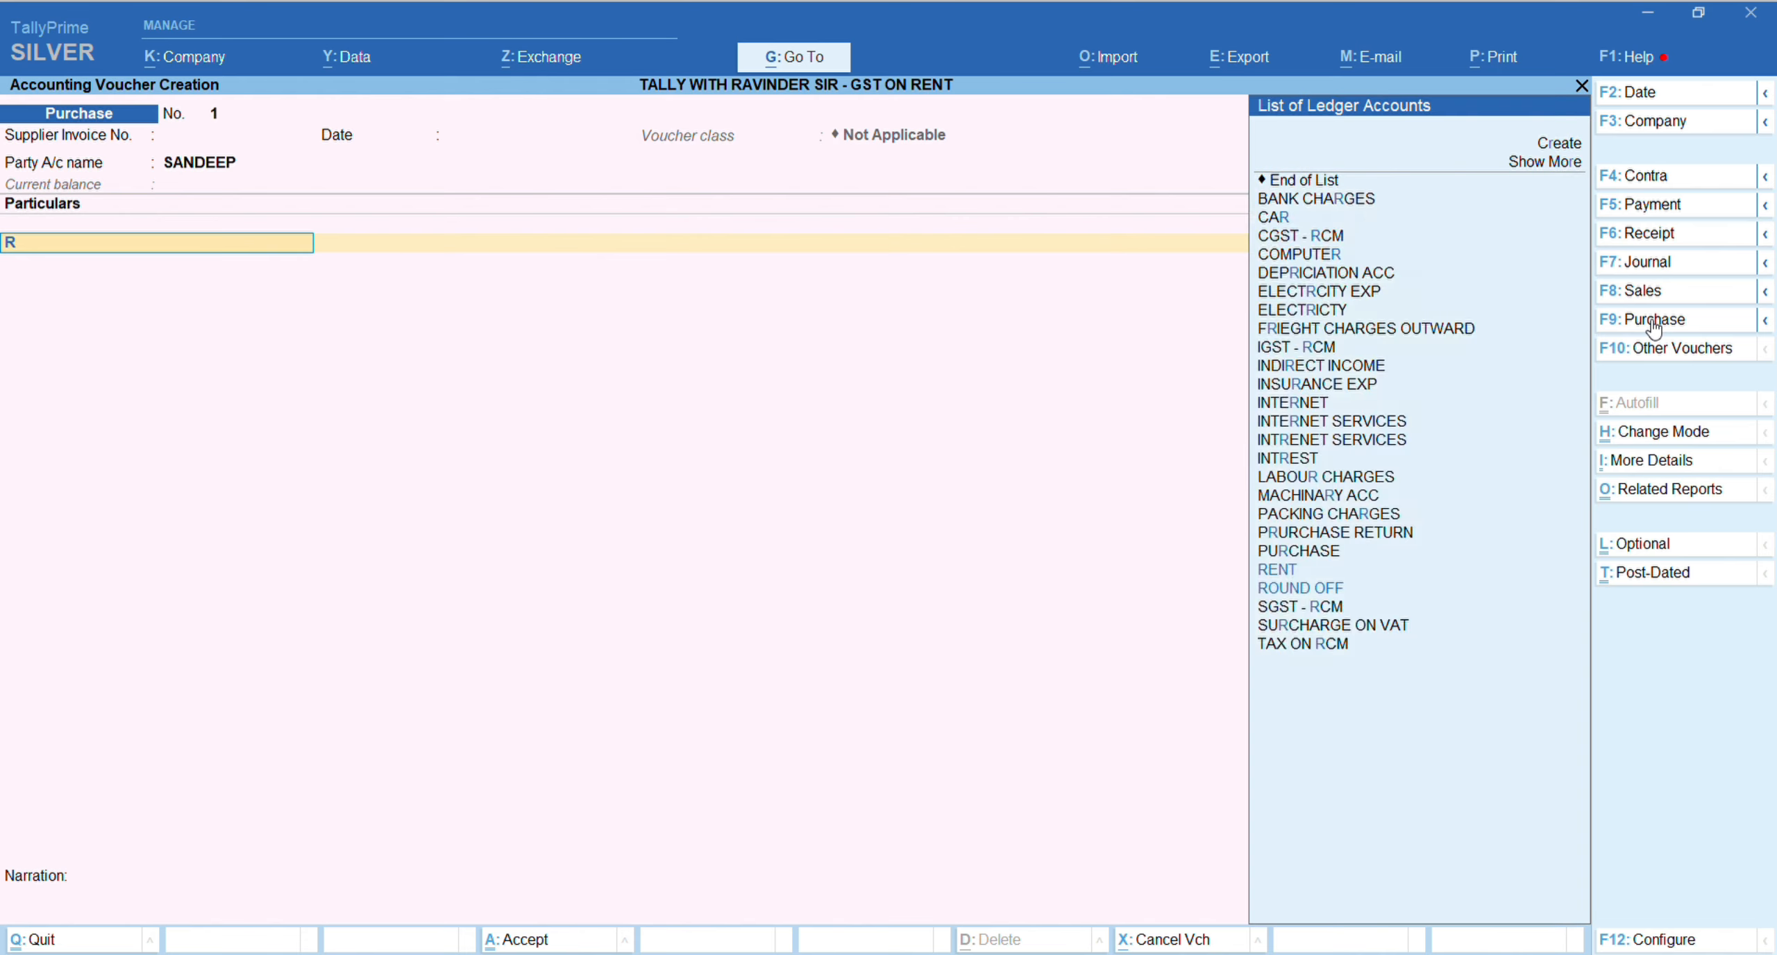
{"action": "key", "text": "Return"}
{"action": "key", "text": "Return"}
{"action": "key", "text": "BackSpace"}
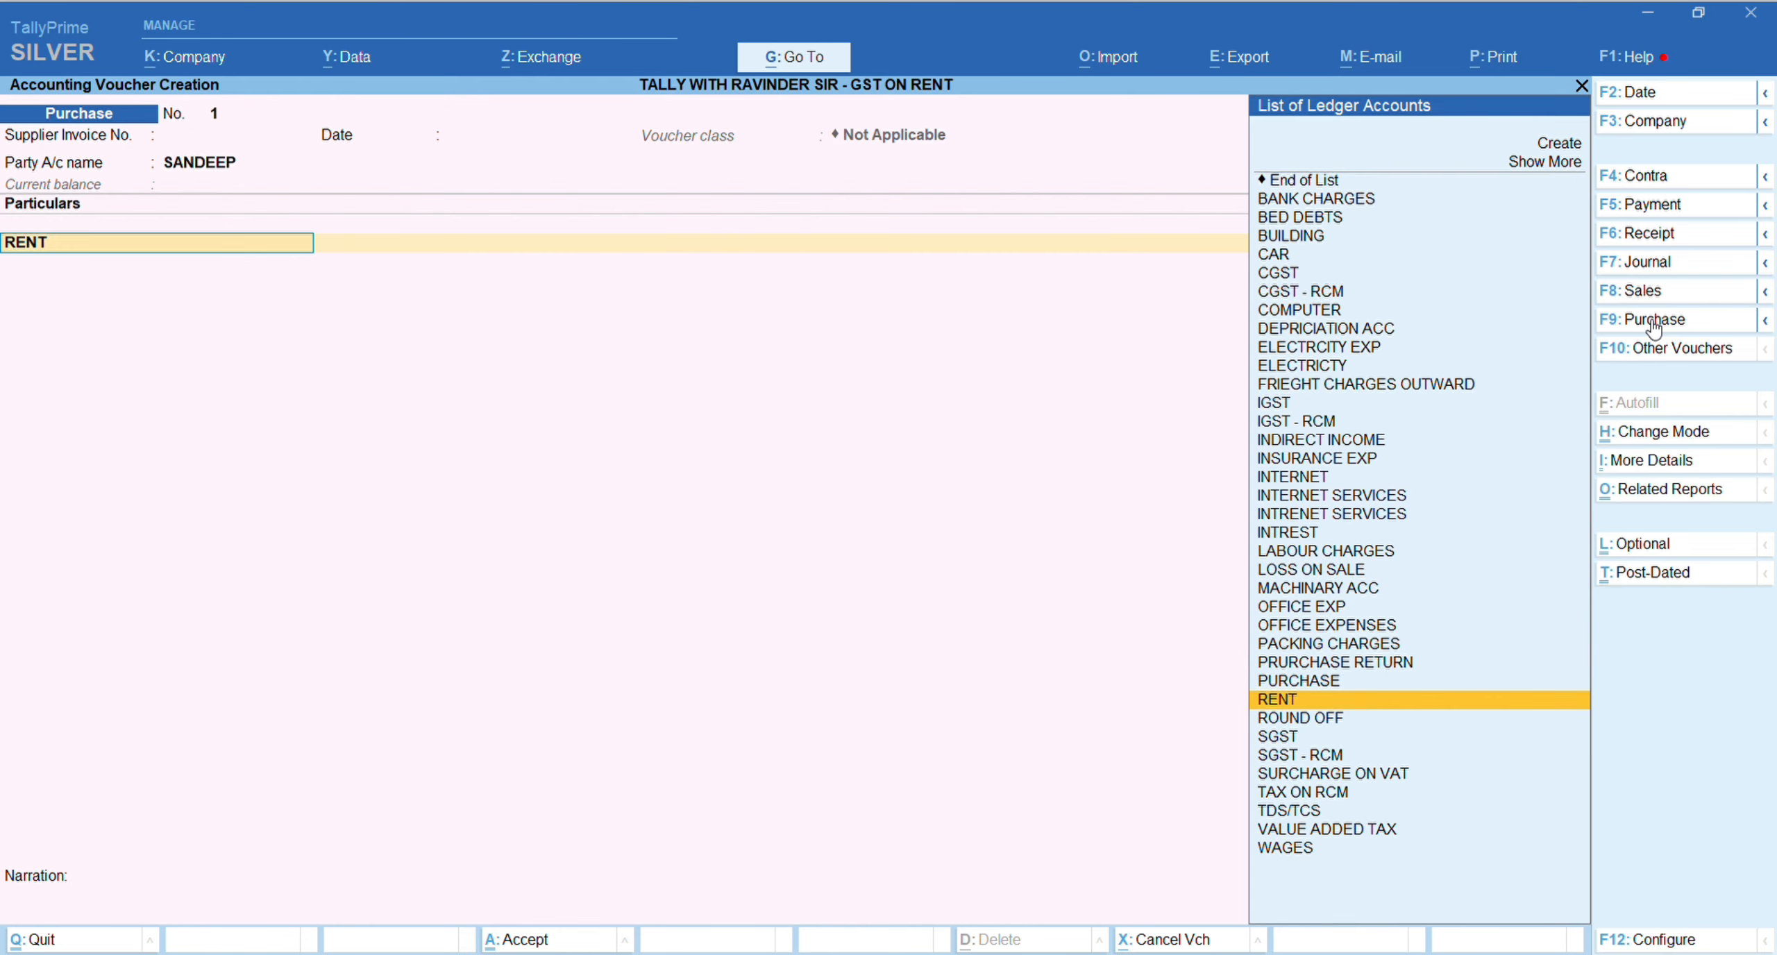
{"action": "key", "text": "Return"}
{"action": "key", "text": "Return"}
{"action": "type", "text": "10000"}
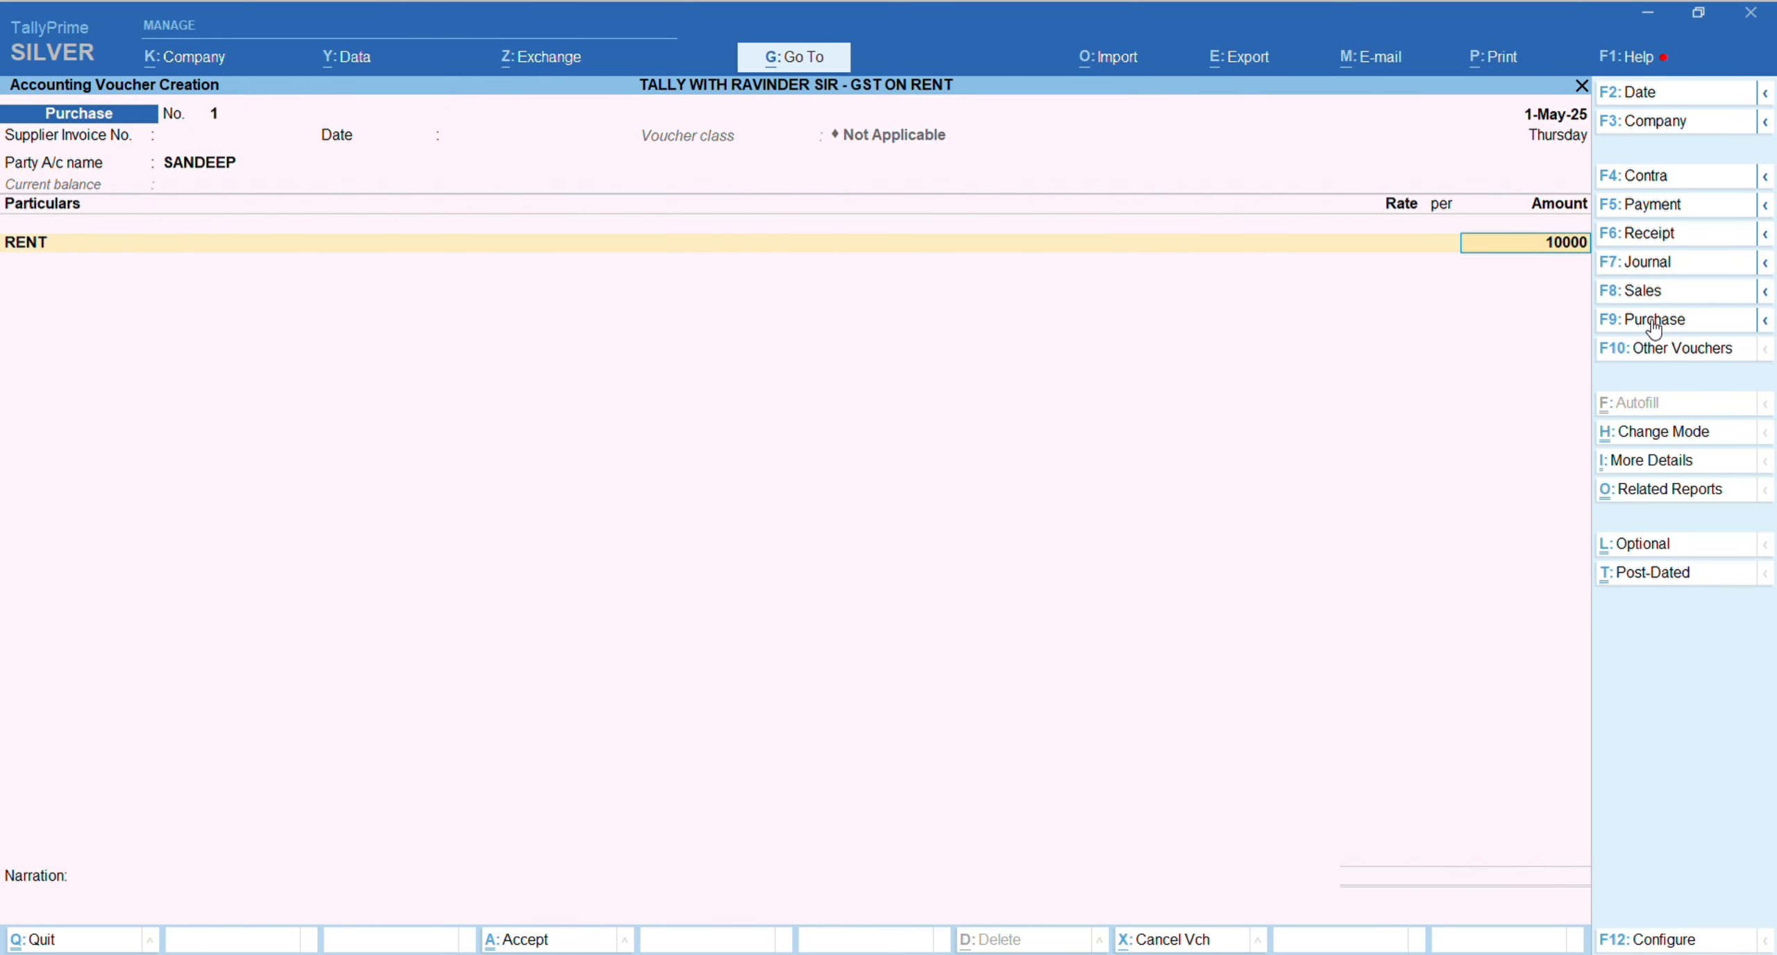
{"action": "key", "text": "Return"}
Step: Examine the purchase voucher's detailed GST tax analysis, including the CGST and SGST/UTGST calculated on the rent
{"action": "key", "text": "ctrl"}
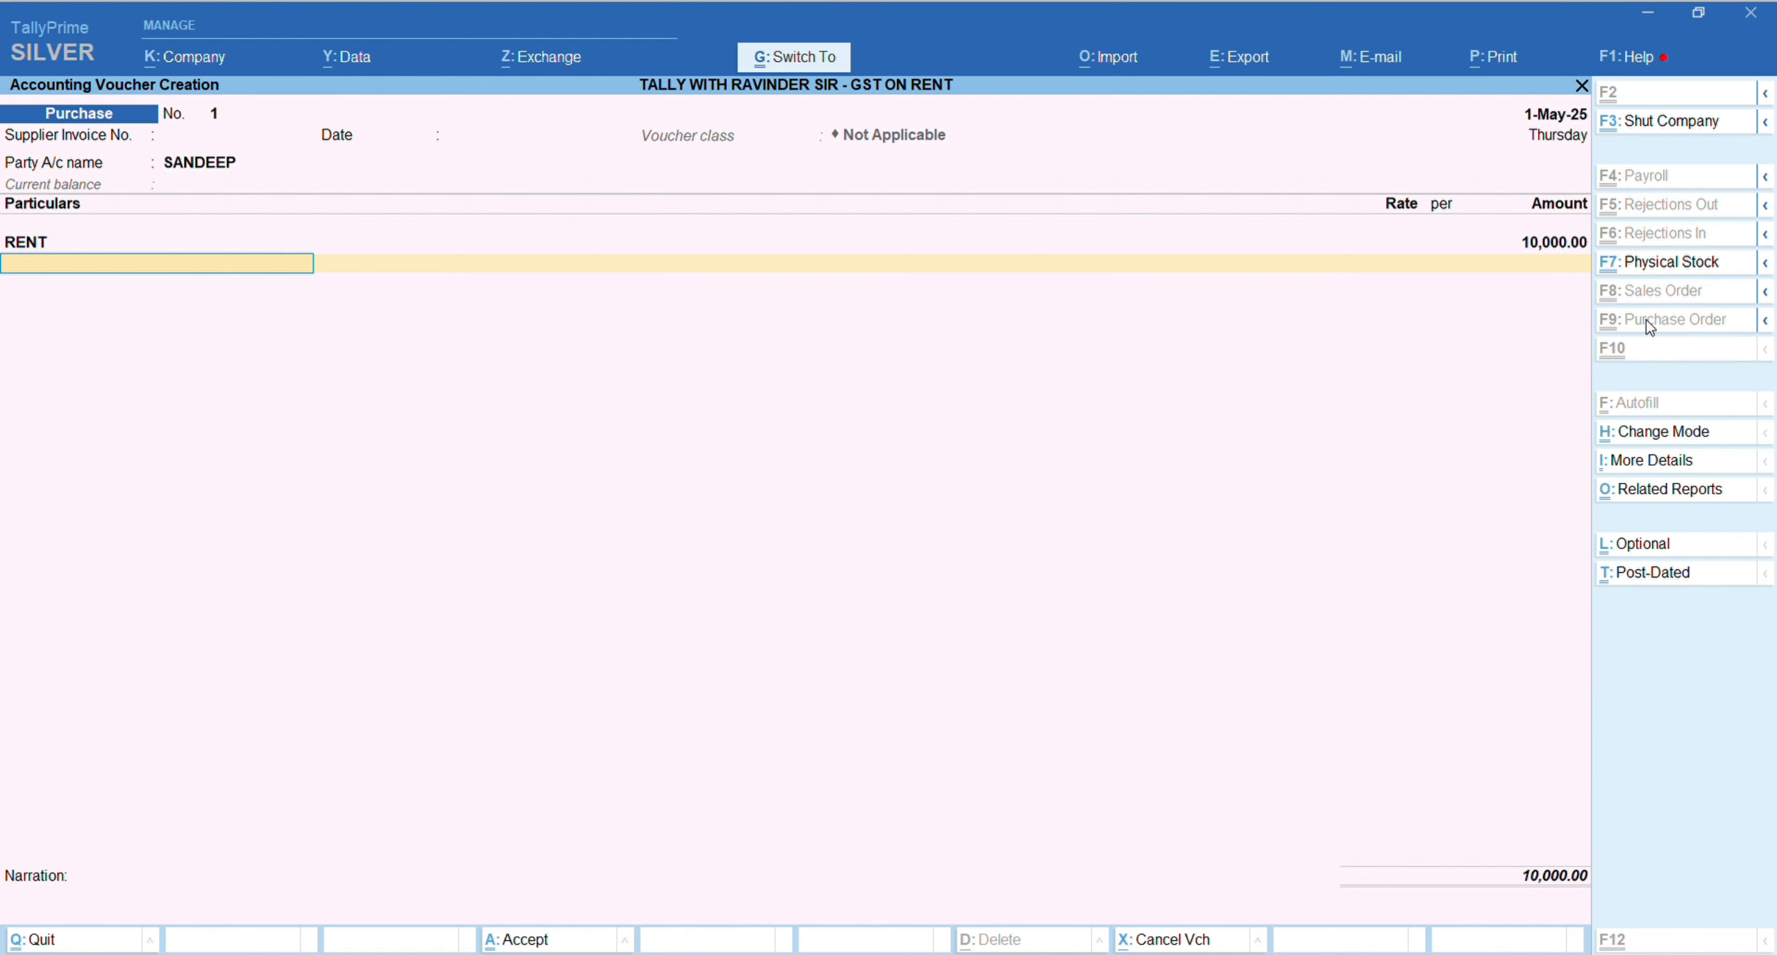
{"action": "key", "text": "alt"}
{"action": "key", "text": "alt+a"}
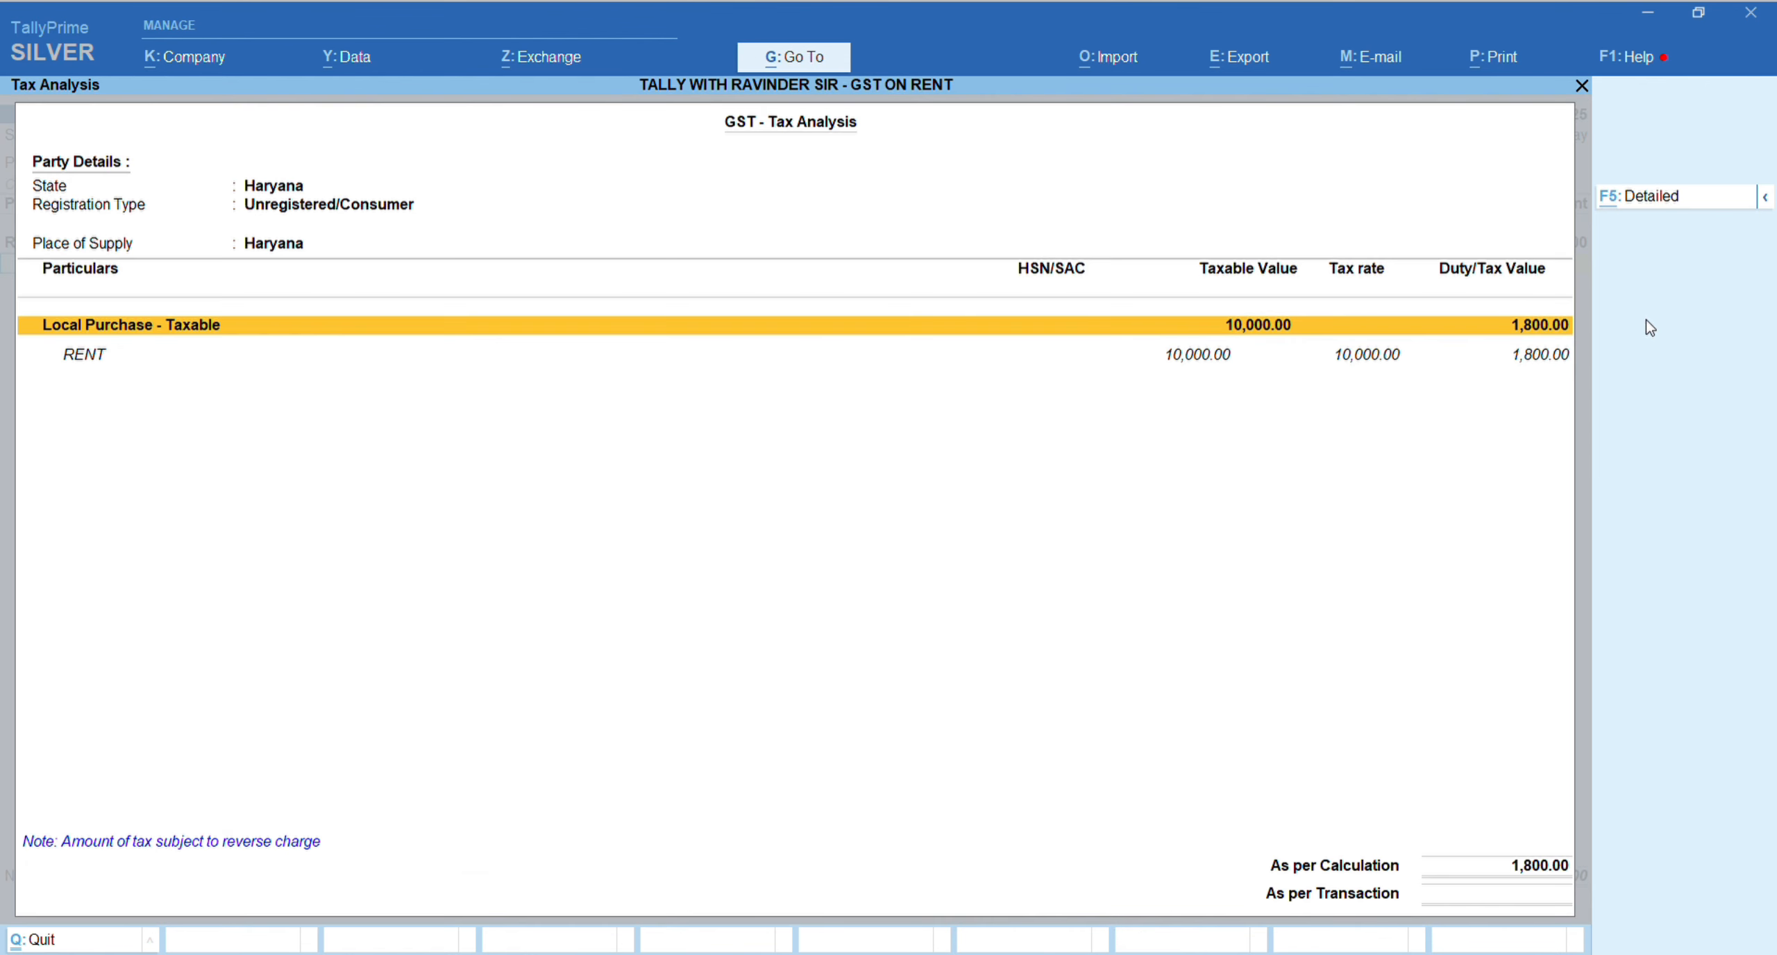
{"action": "key", "text": "Down"}
{"action": "key", "text": "Down"}
{"action": "key", "text": "Down"}
{"action": "key", "text": "Down"}
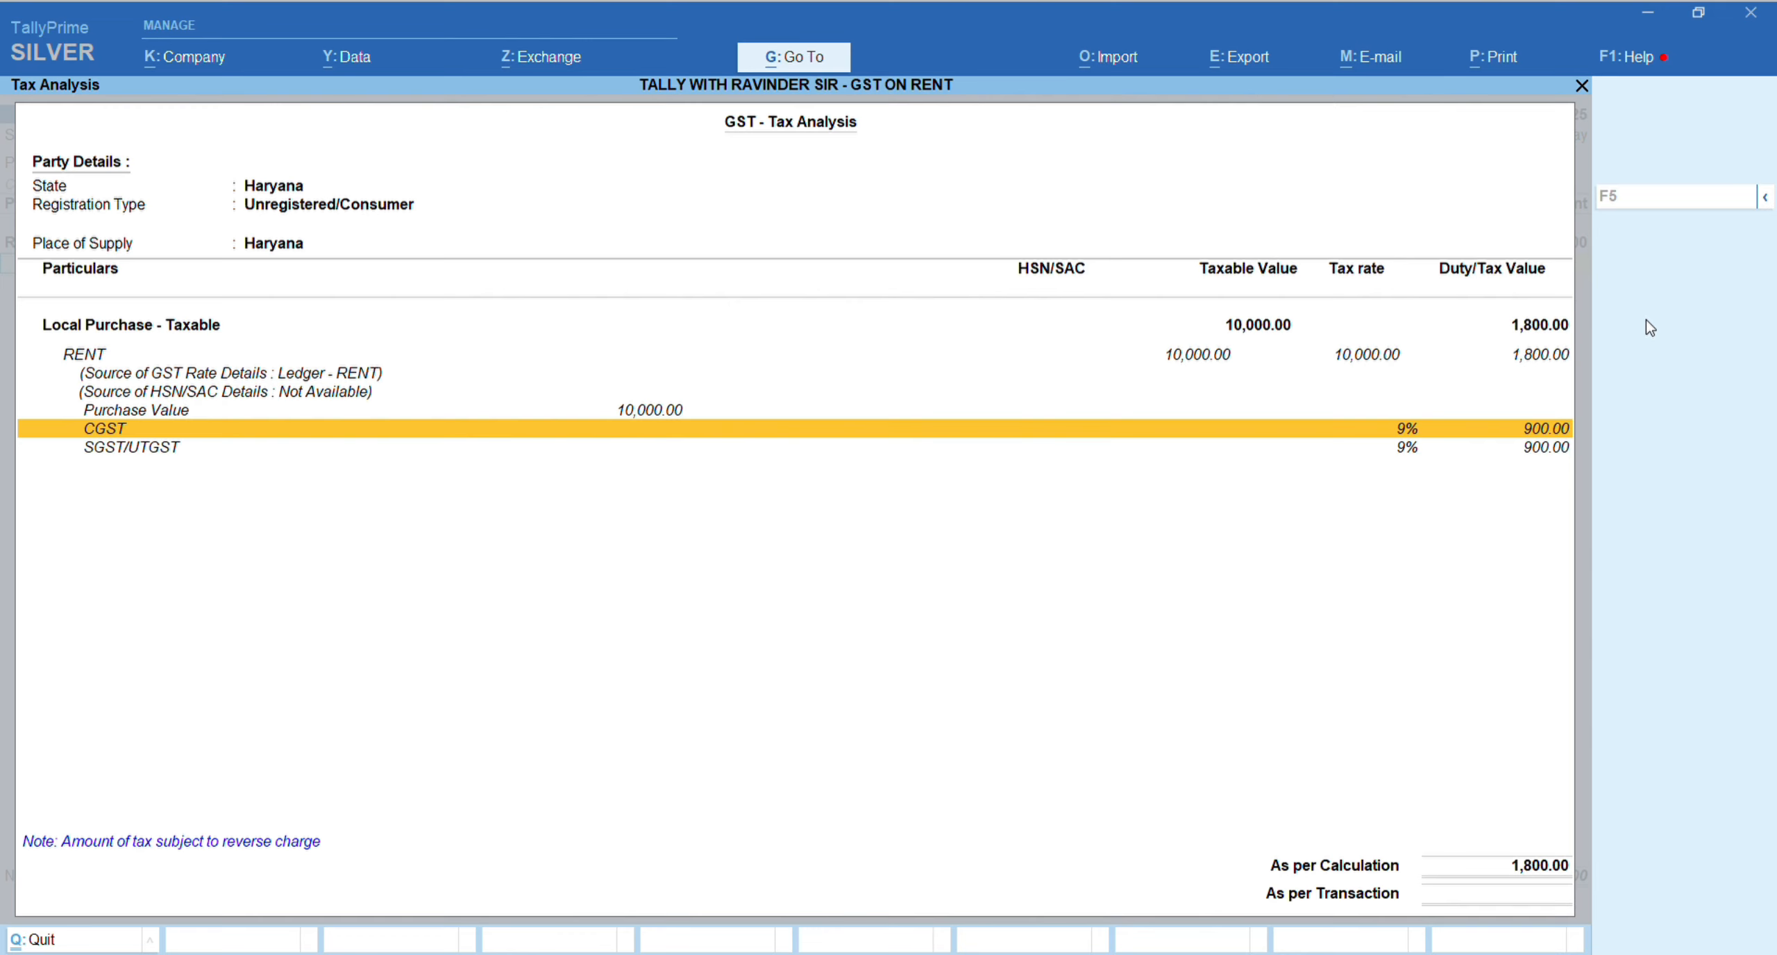
{"action": "key", "text": "Down"}
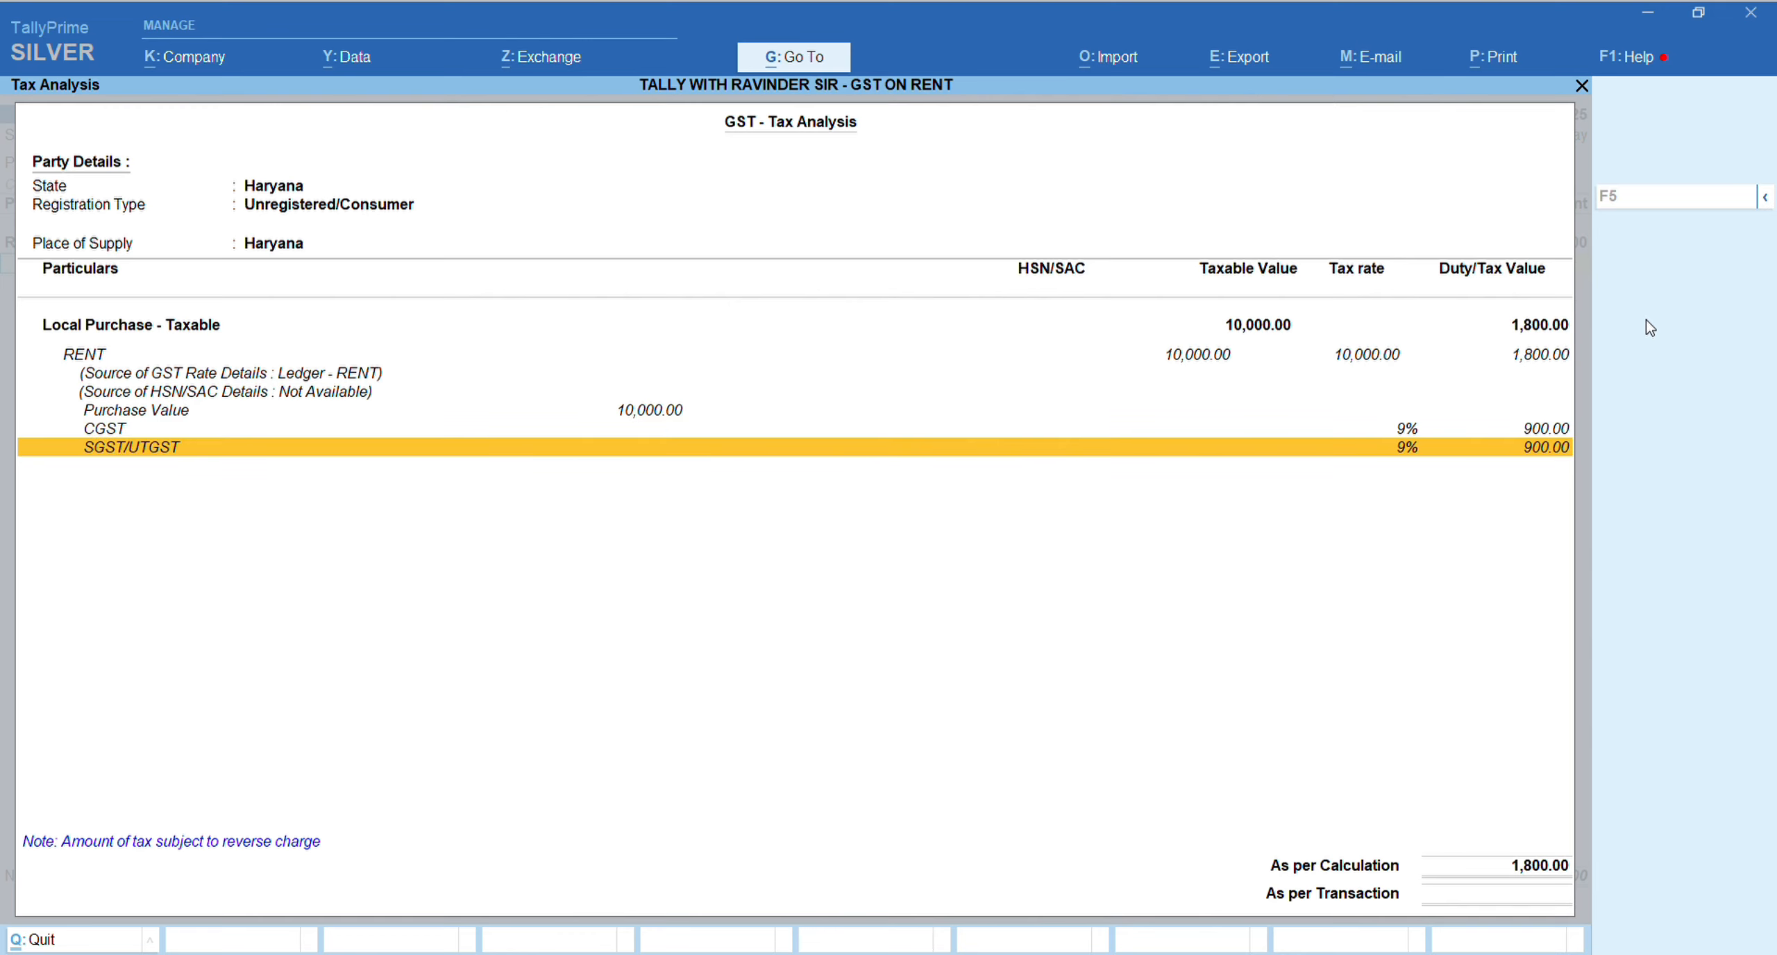
{"action": "key", "text": "Escape"}
Step: Save the rent purchase voucher and leave voucher entry
{"action": "key", "text": "ctrl"}
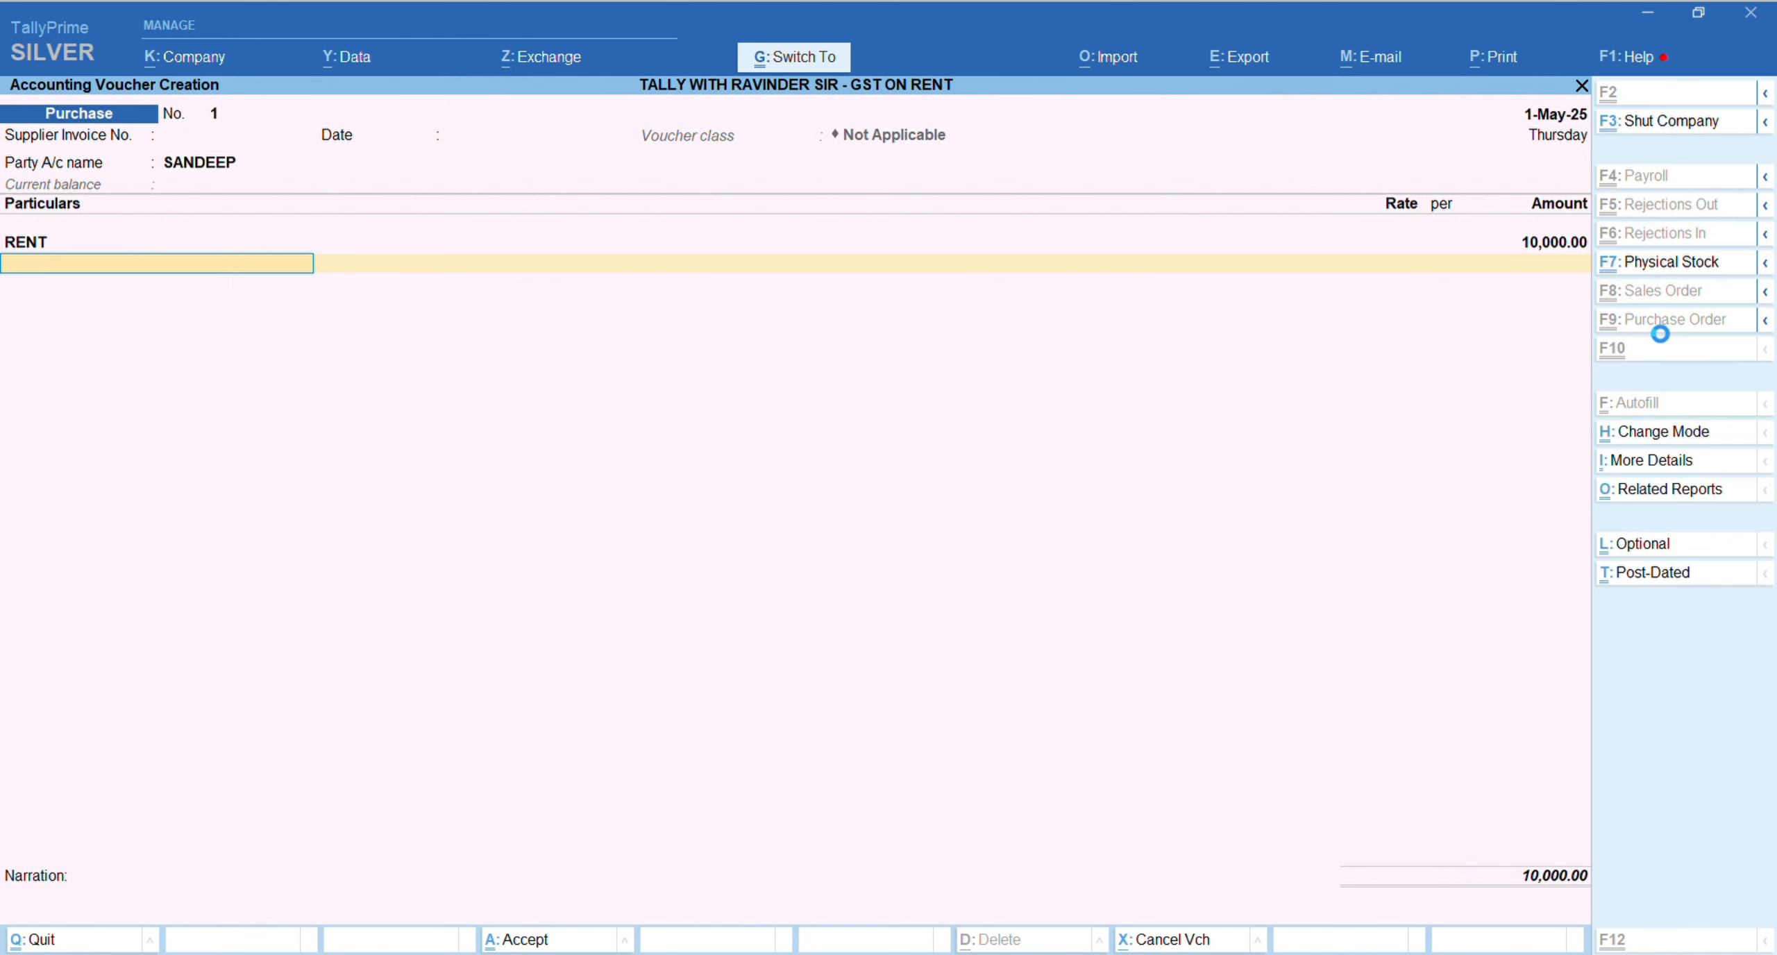
{"action": "key", "text": "ctrl+a"}
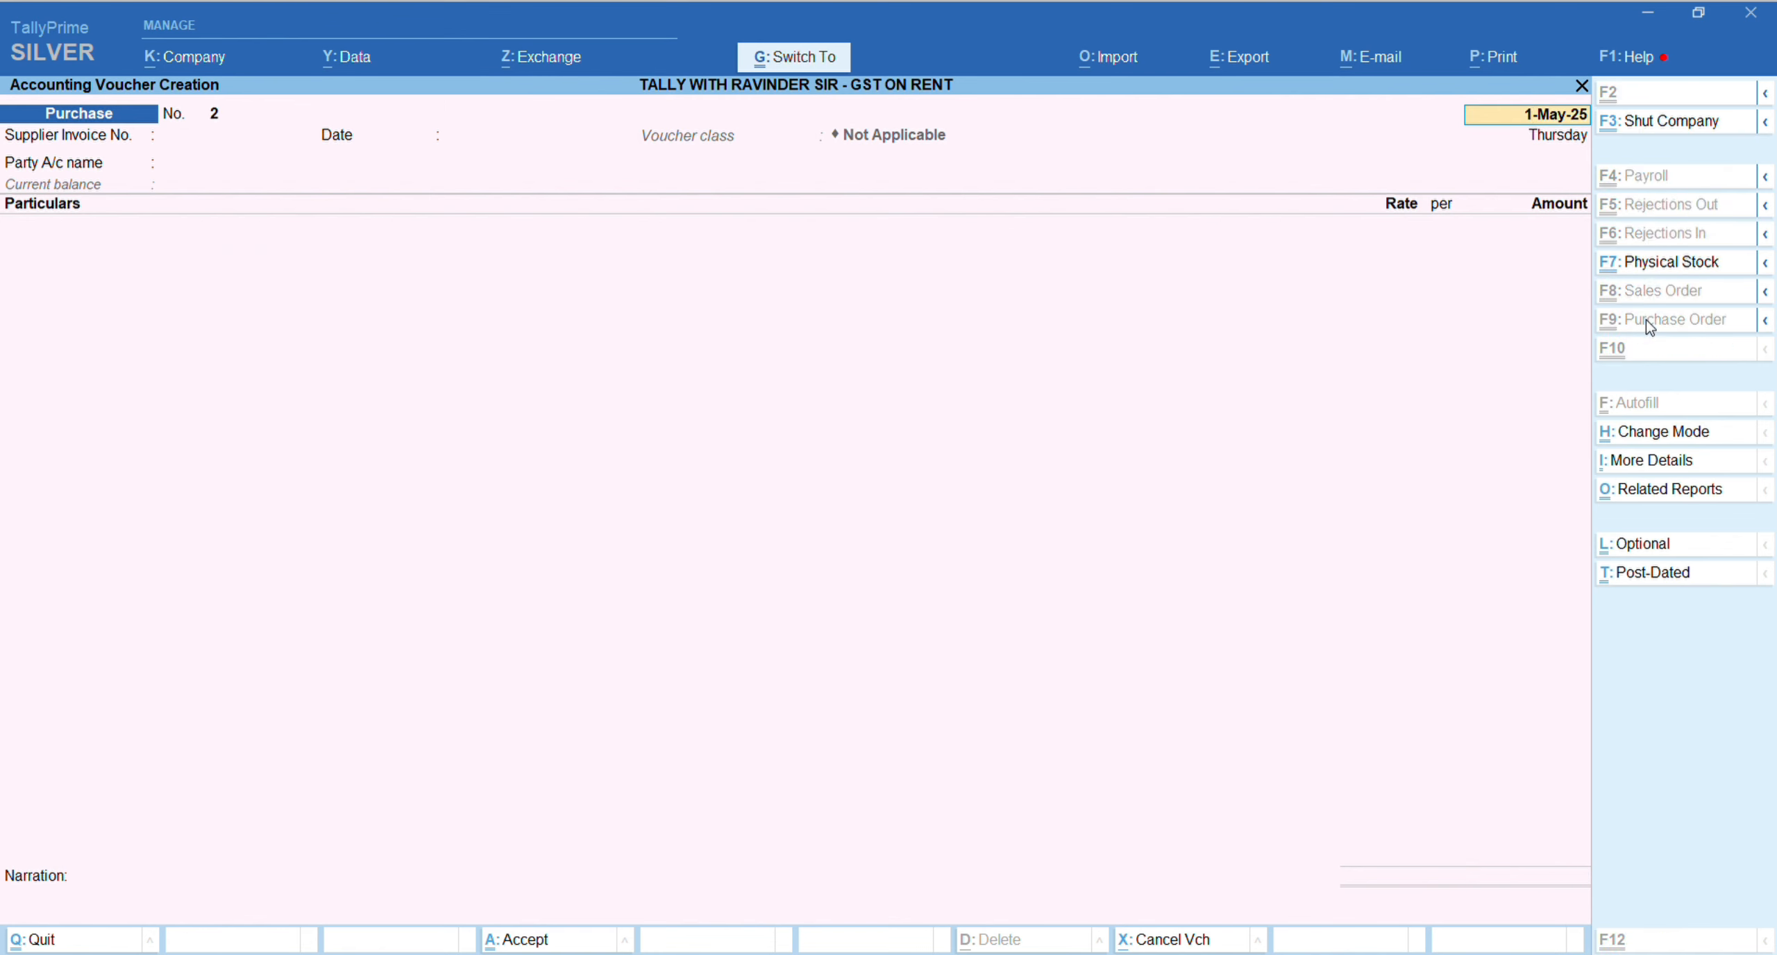
{"action": "key", "text": "ctrl+q"}
Step: Open the Balance Sheet in detailed form and go through the liabilities down to Duties & Taxes
{"action": "key", "text": "b"}
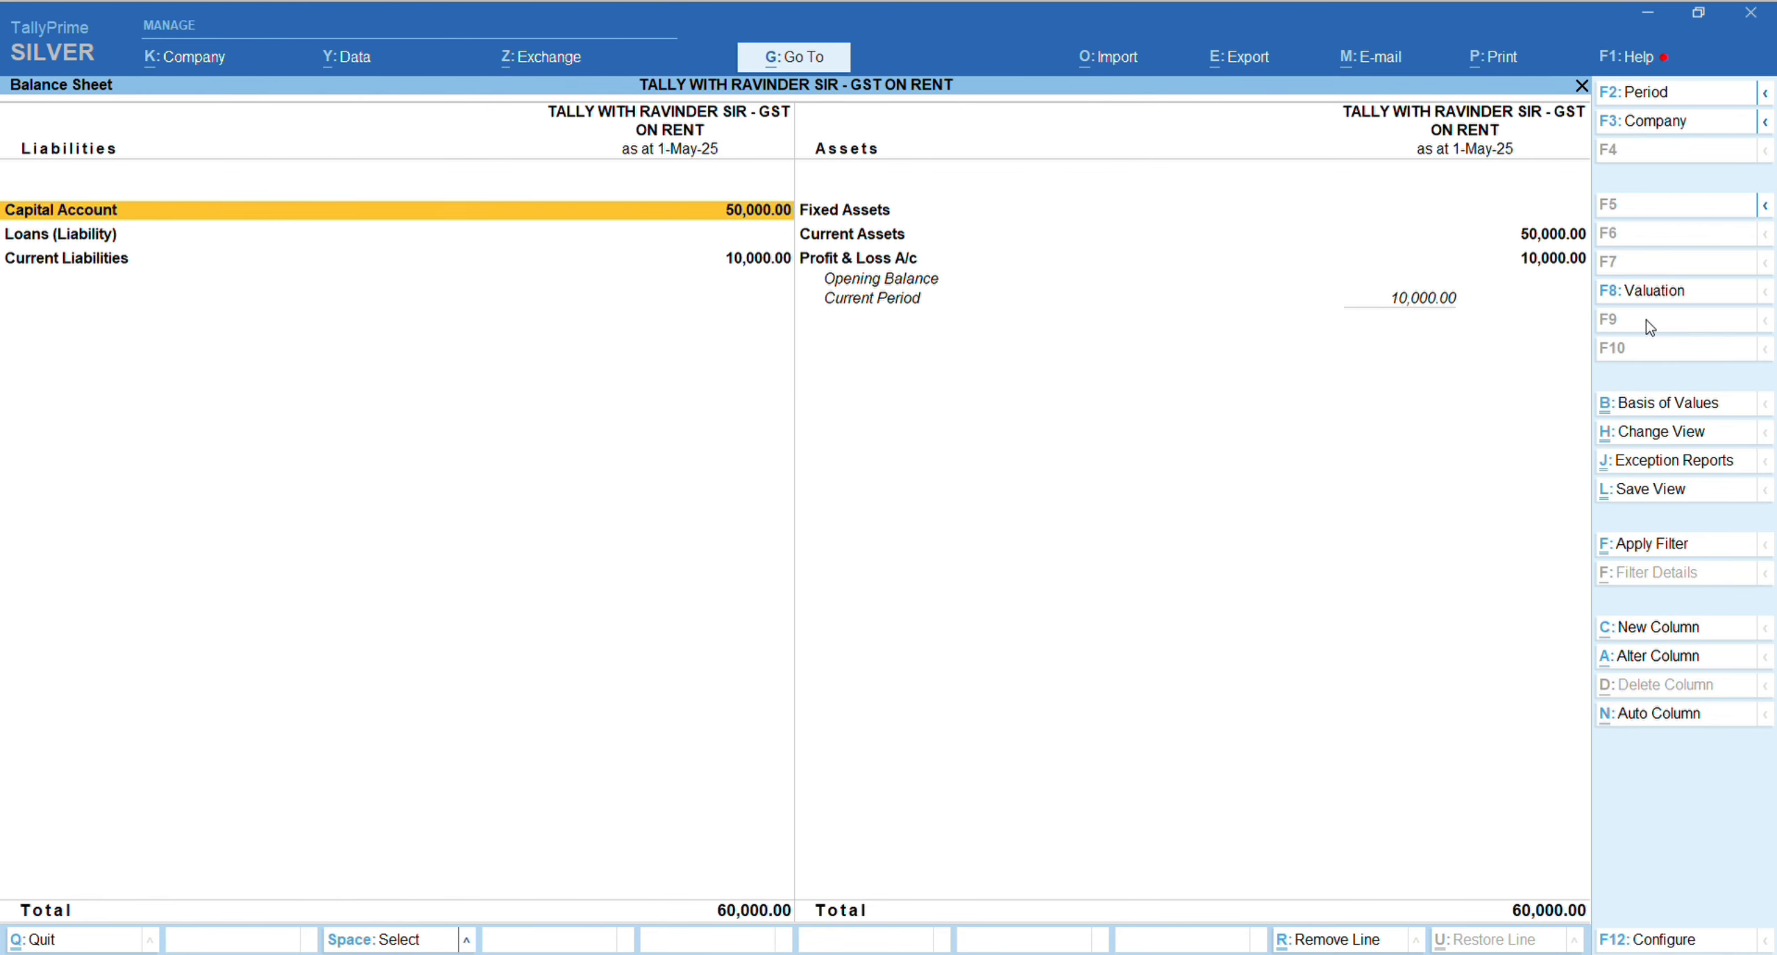
{"action": "key", "text": "alt+F5"}
{"action": "key", "text": "Down"}
{"action": "key", "text": "Down"}
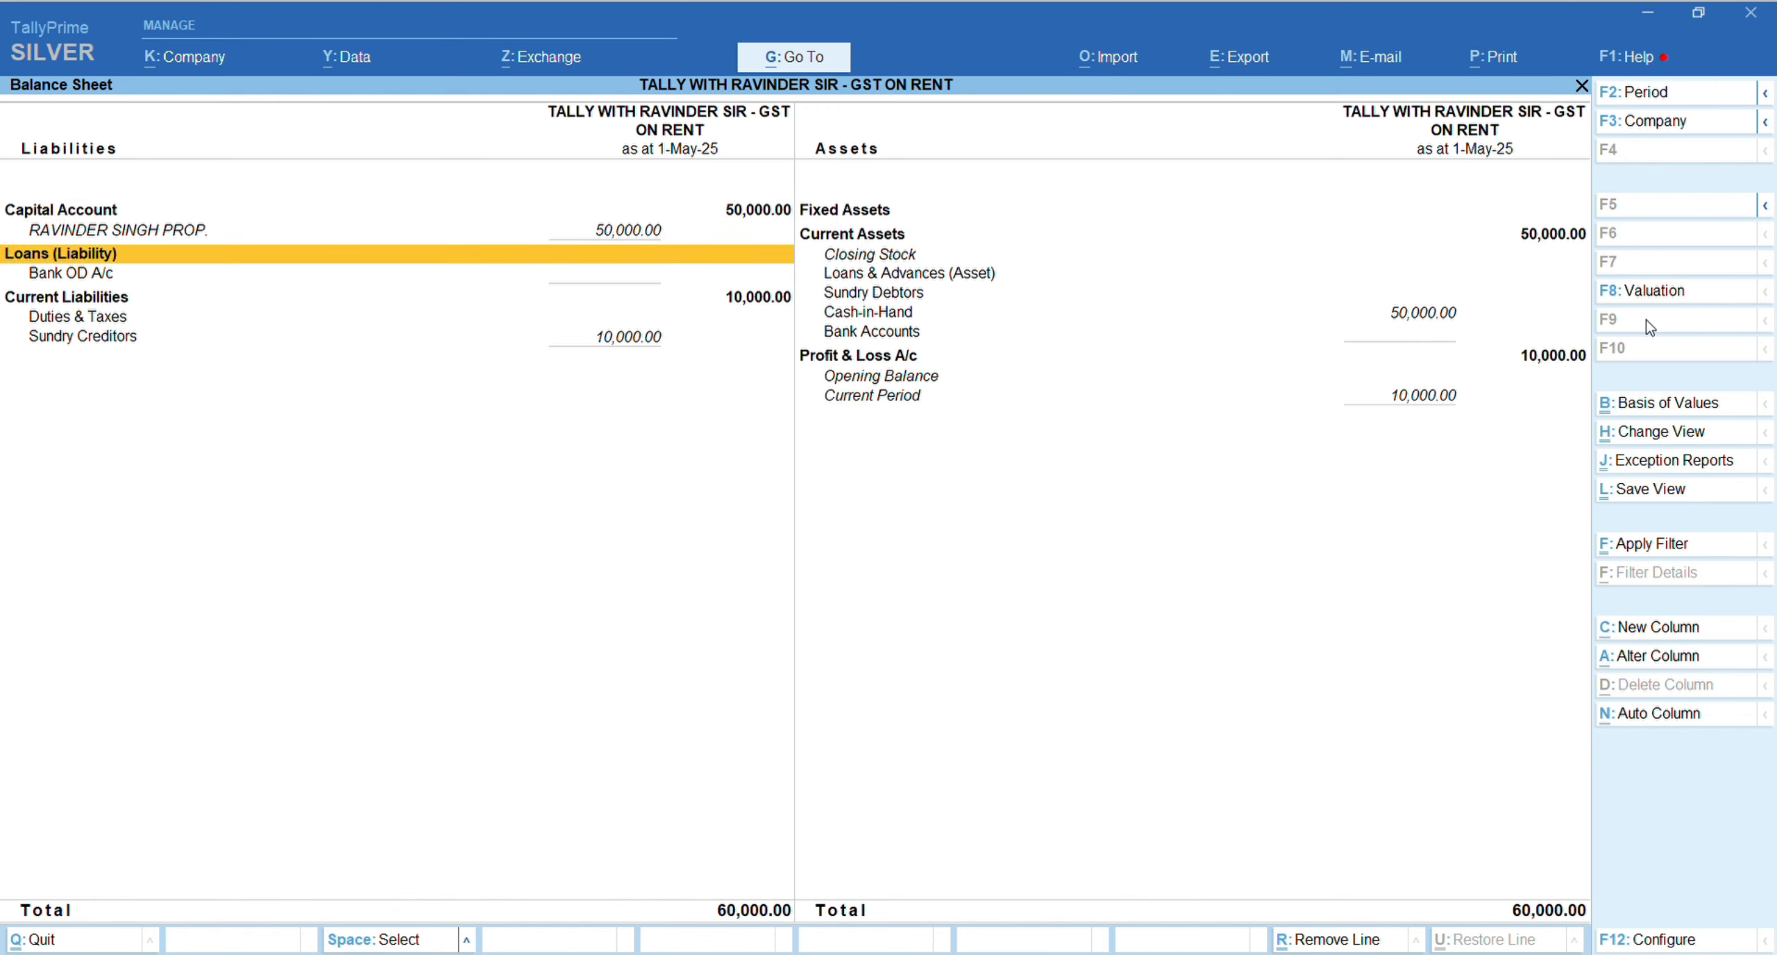
{"action": "key", "text": "Up"}
{"action": "key", "text": "Down"}
{"action": "key", "text": "Down"}
{"action": "key", "text": "Down"}
{"action": "key", "text": "Down"}
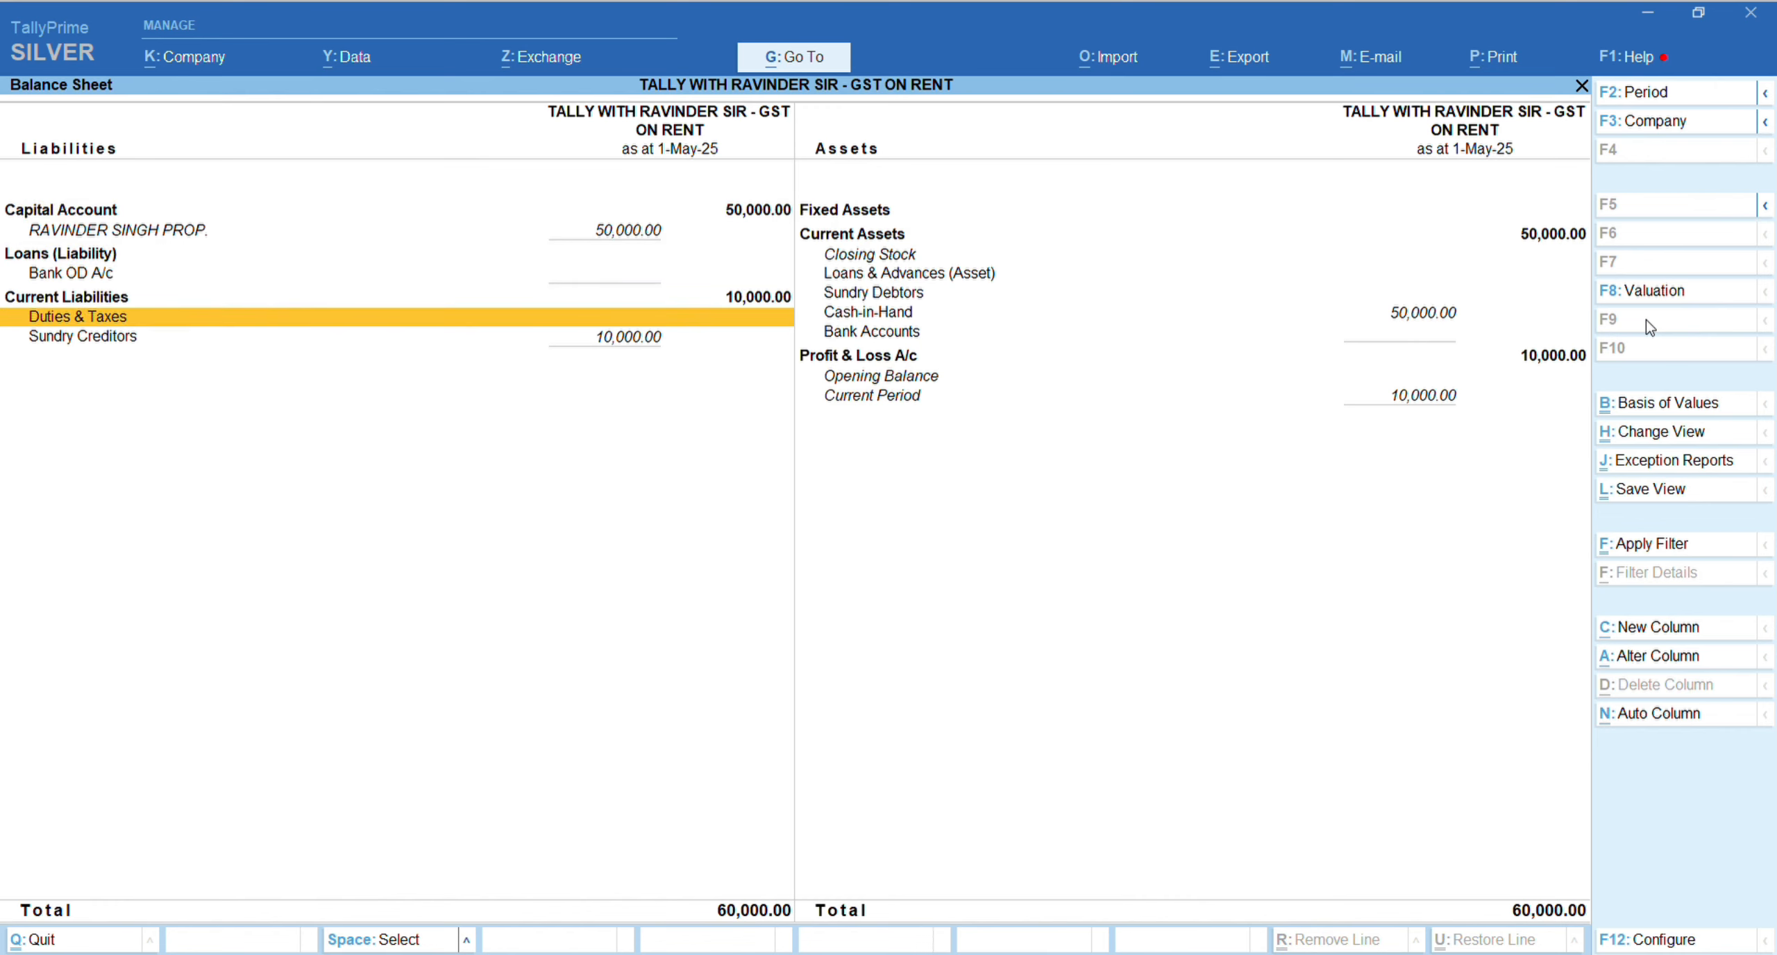
Step: Check the group summaries of Duties & Taxes and Sundry Creditors from the Balance Sheet
{"action": "key", "text": "Down"}
{"action": "key", "text": "Up"}
{"action": "key", "text": "Return"}
{"action": "key", "text": "Escape"}
{"action": "key", "text": "Down"}
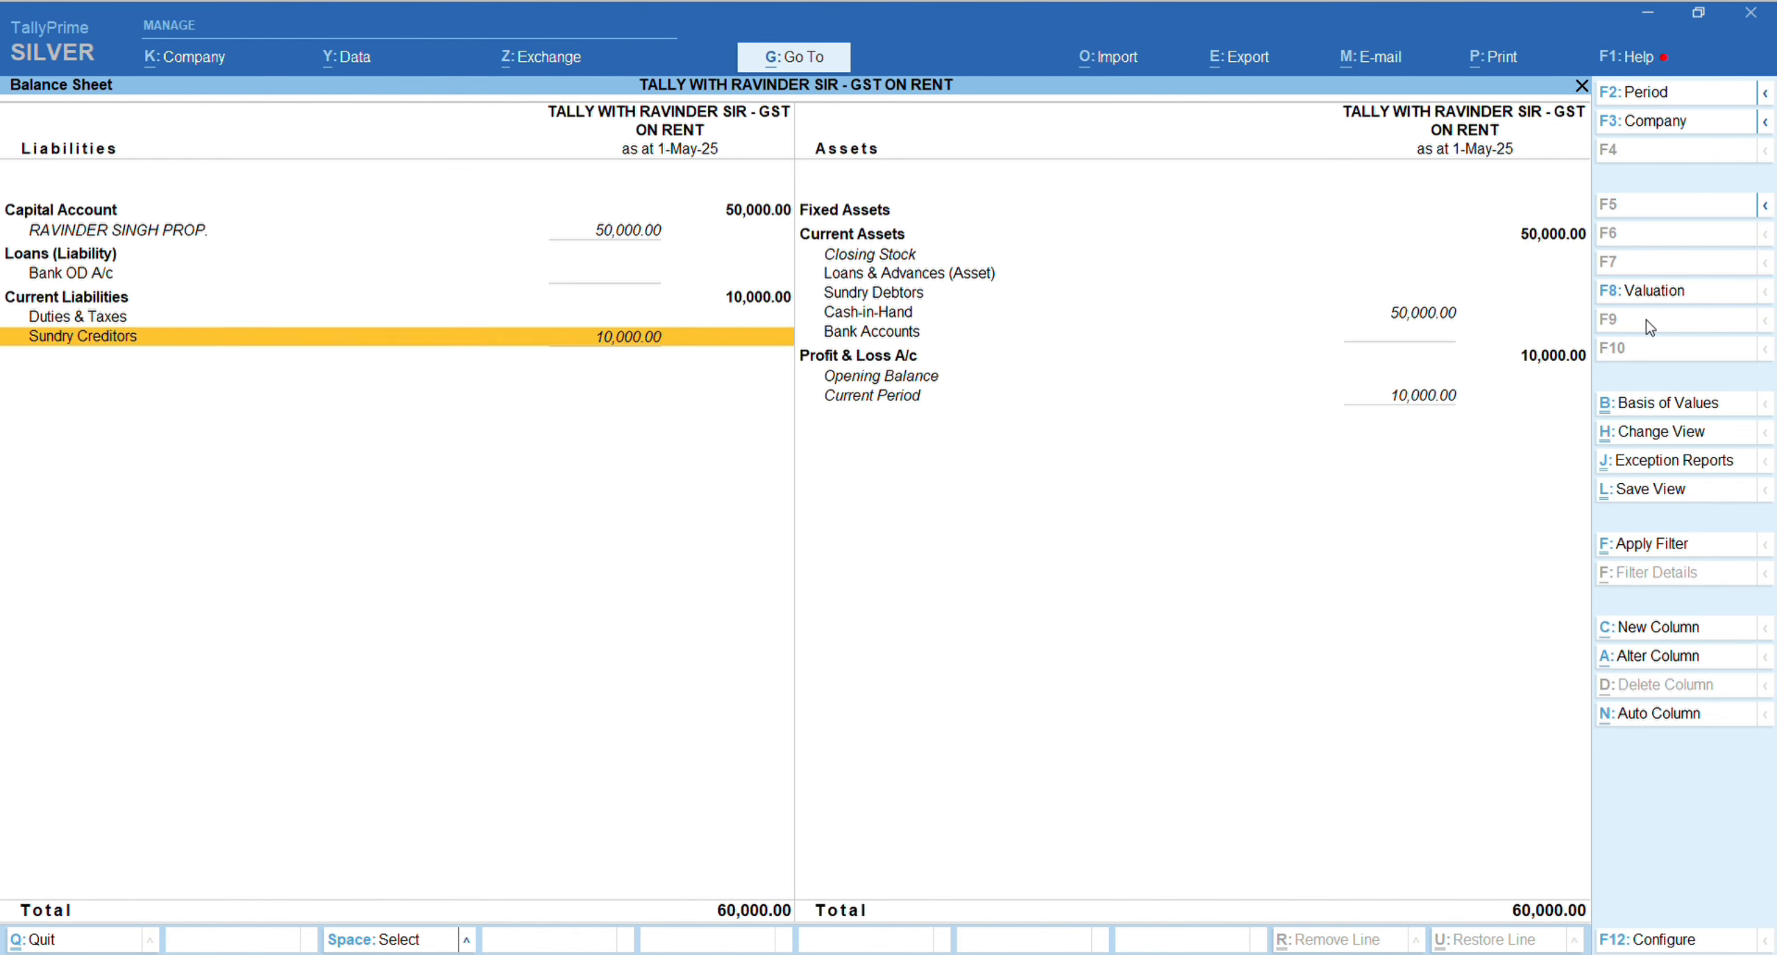
{"action": "key", "text": "Return"}
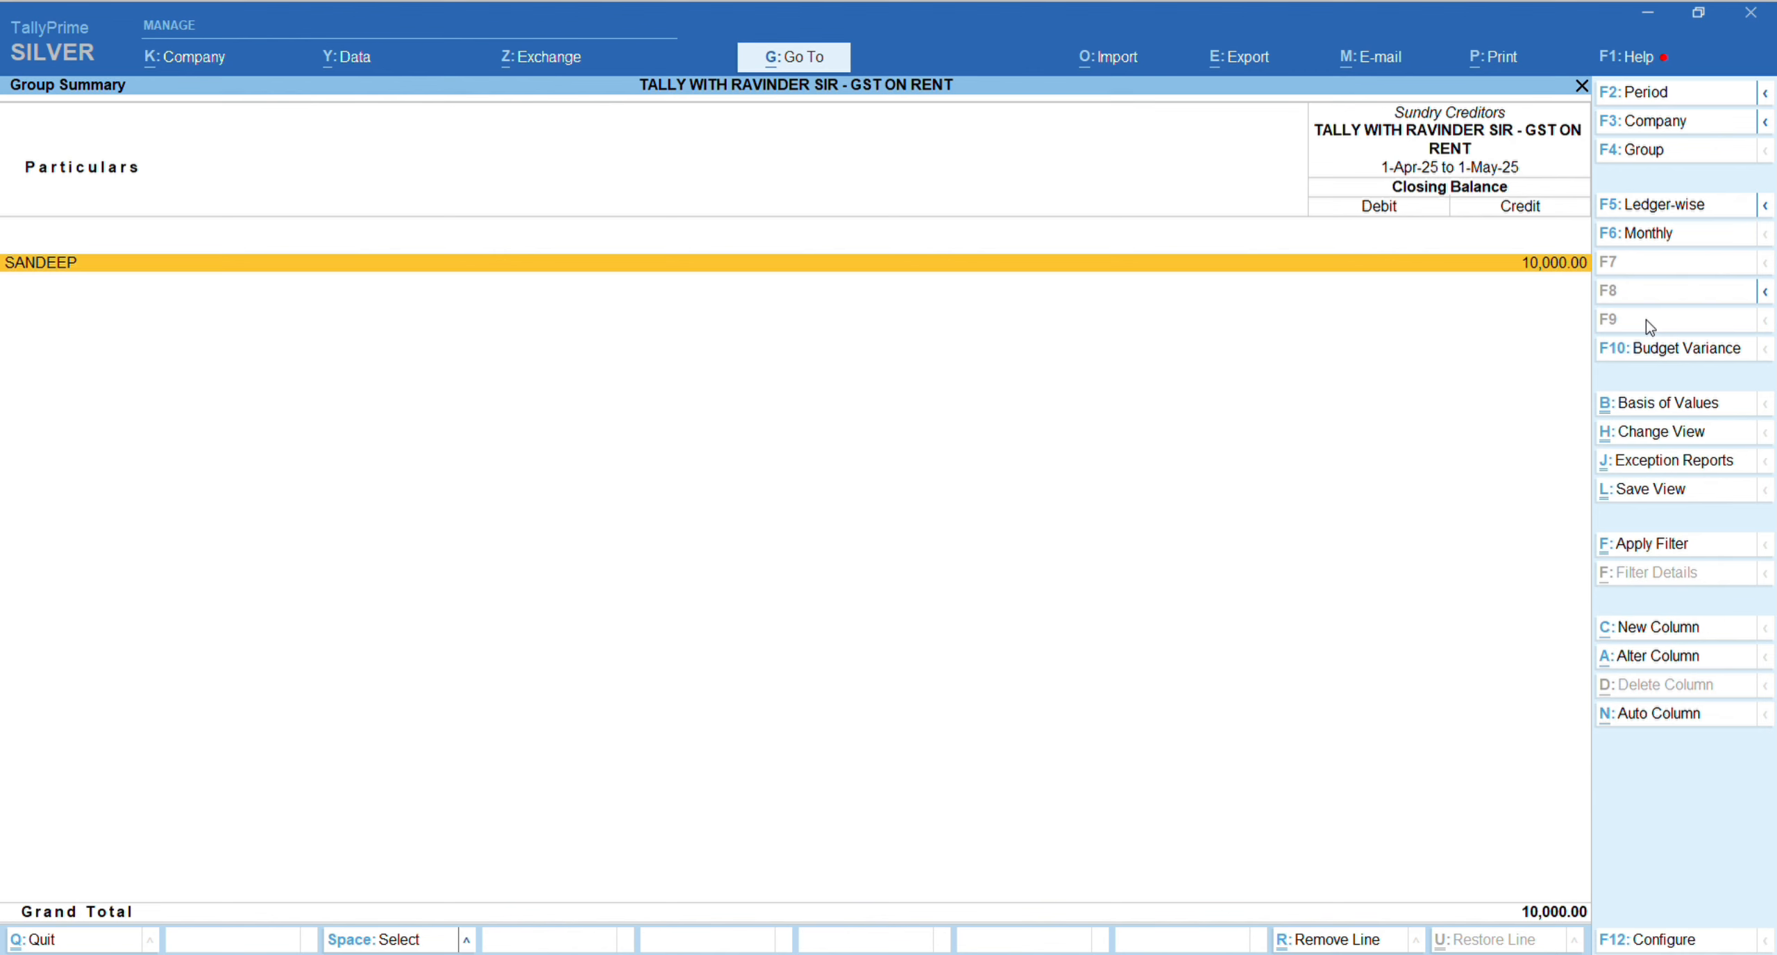
{"action": "key", "text": "Escape"}
Step: Review the Profit & Loss A/c line, recheck Duties & Taxes, and return to the Gateway of Tally
{"action": "key", "text": "Right"}
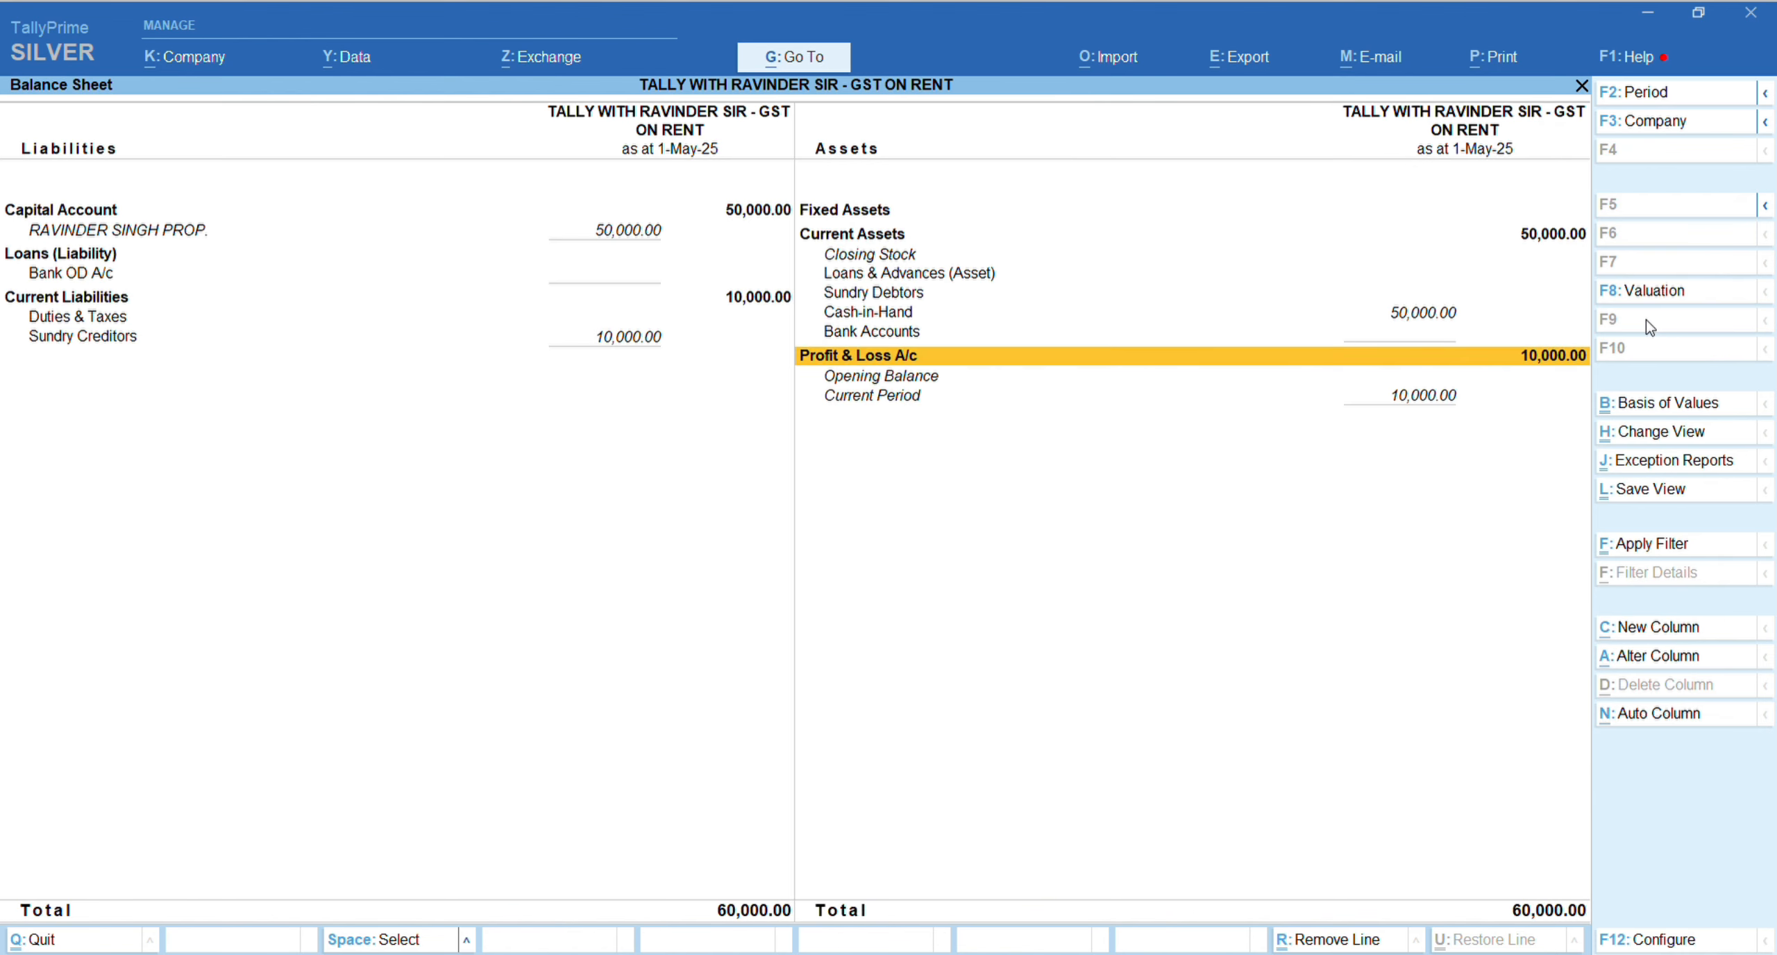
{"action": "key", "text": "Left"}
{"action": "key", "text": "Down"}
{"action": "key", "text": "Up"}
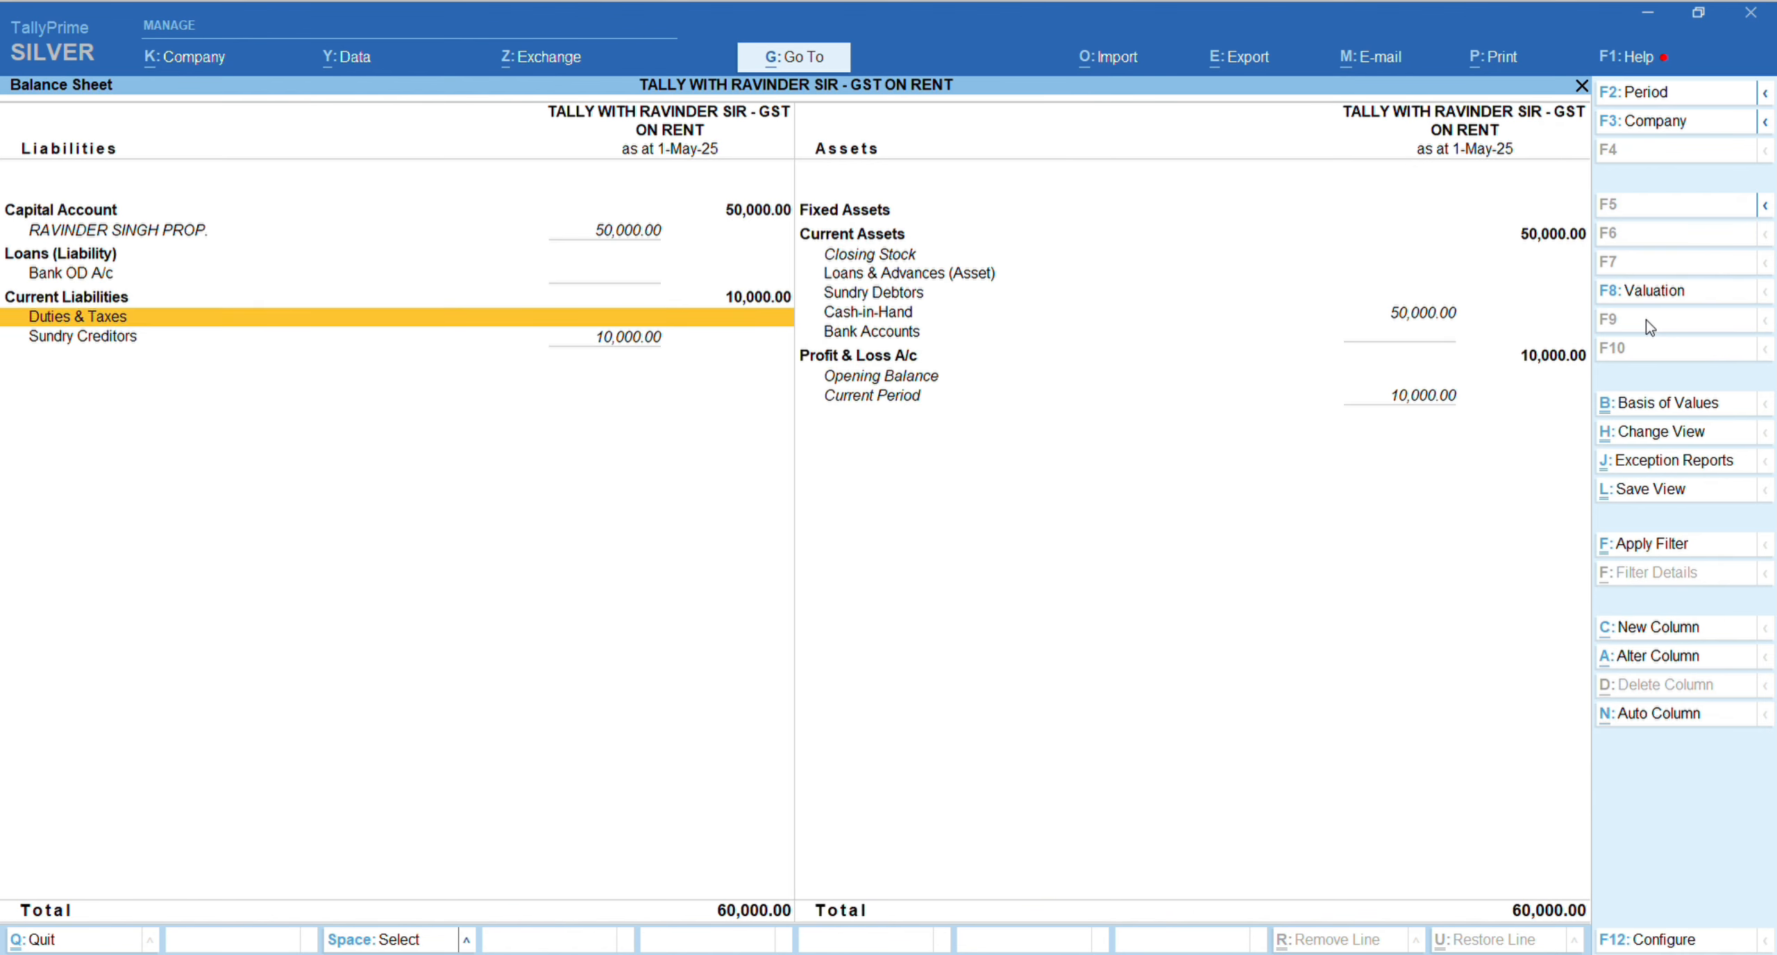
{"action": "key", "text": "Return"}
{"action": "key", "text": "Escape"}
{"action": "key", "text": "Escape"}
{"action": "key", "text": "Home"}
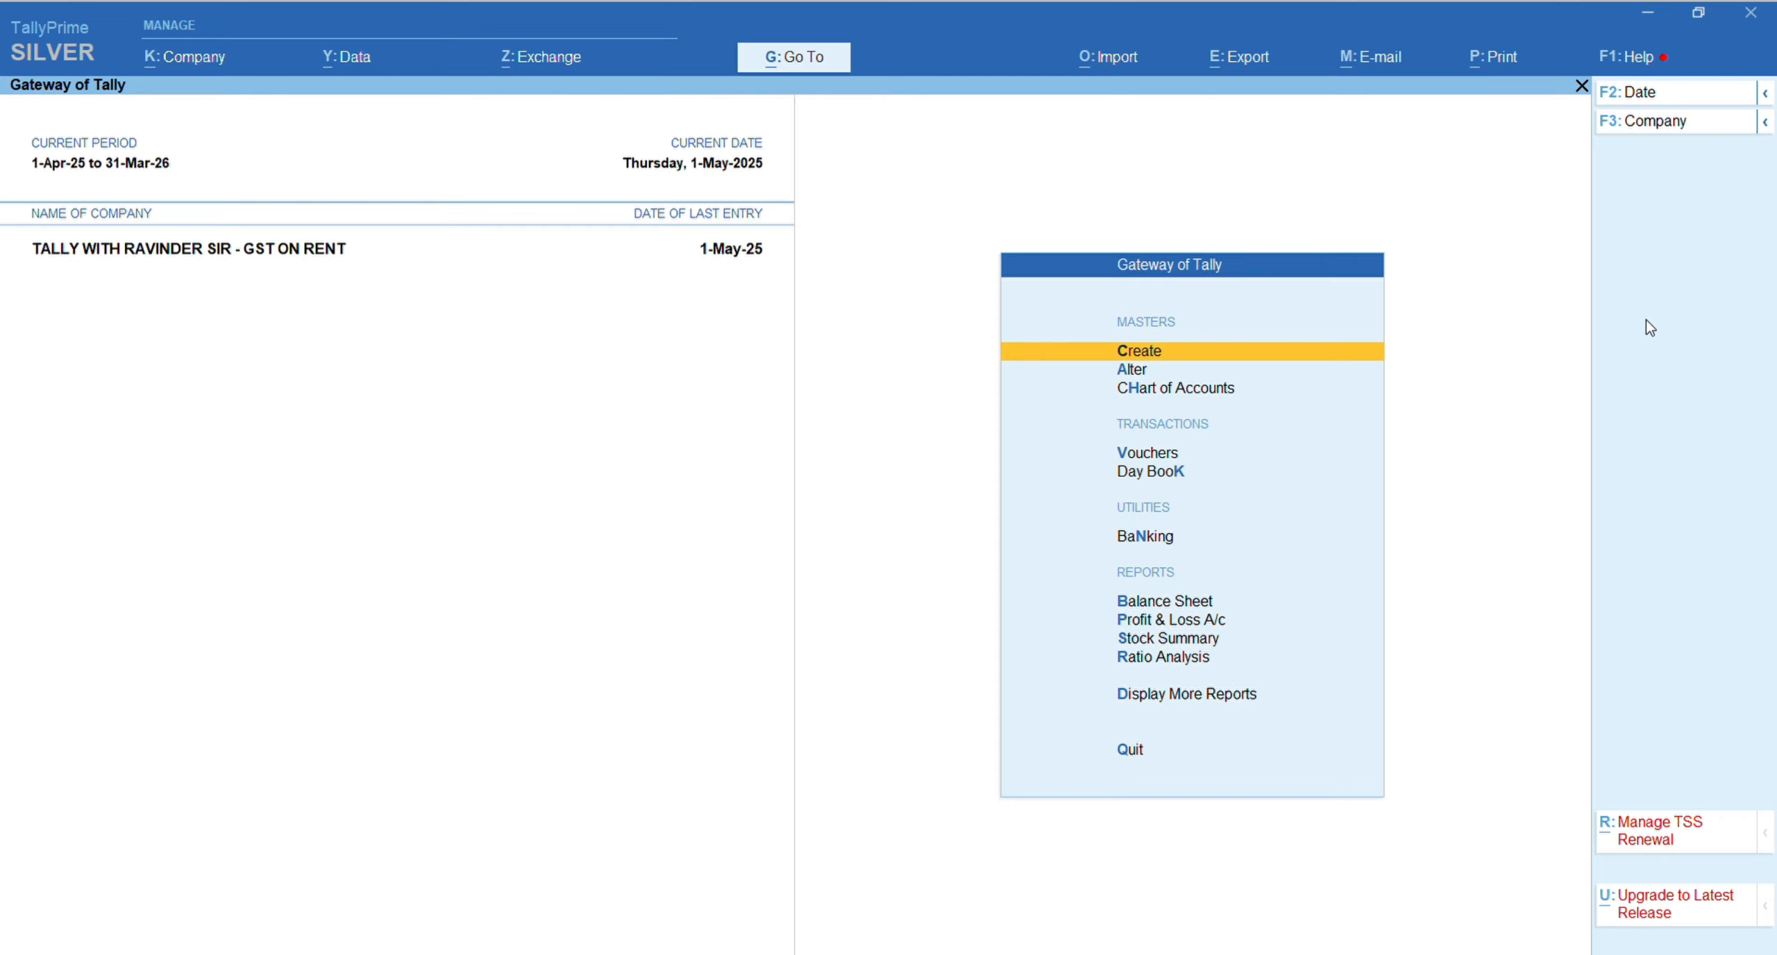
Step: Start a journal voucher dated 1-May-25 and debit the TAX ON RCM ledger with 1,800
{"action": "key", "text": "Down"}
{"action": "key", "text": "Down"}
{"action": "key", "text": "Down"}
{"action": "key", "text": "Down"}
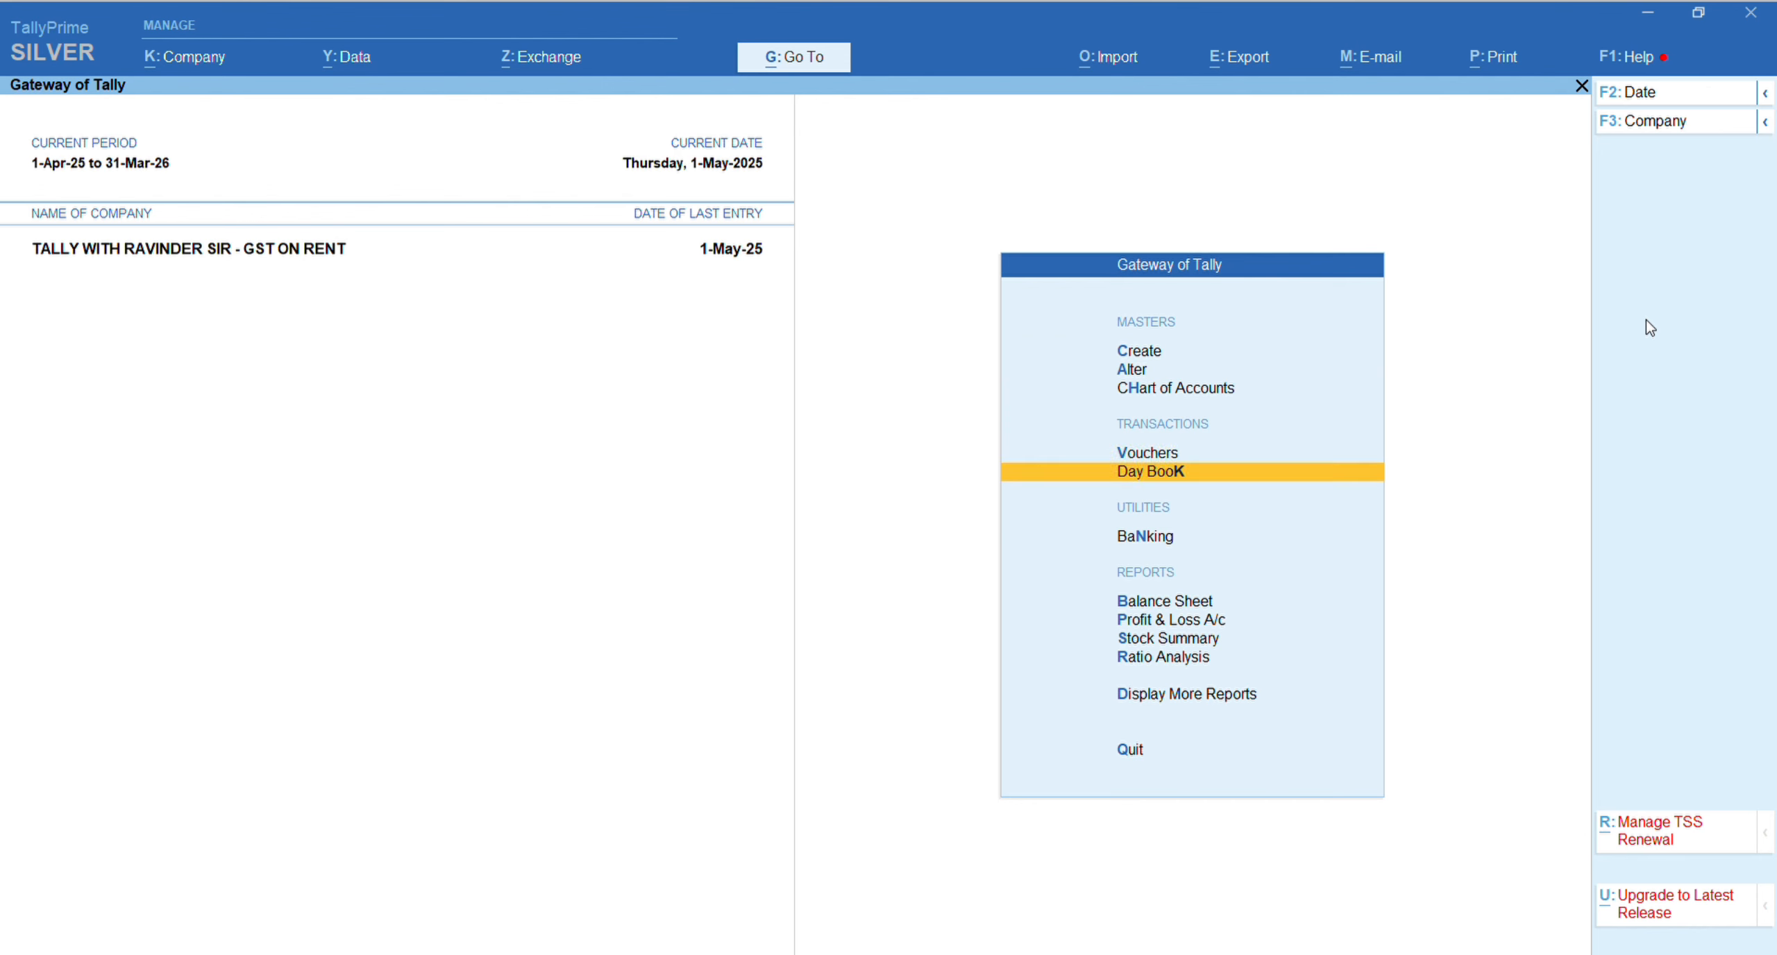
{"action": "key", "text": "Up"}
{"action": "key", "text": "Return"}
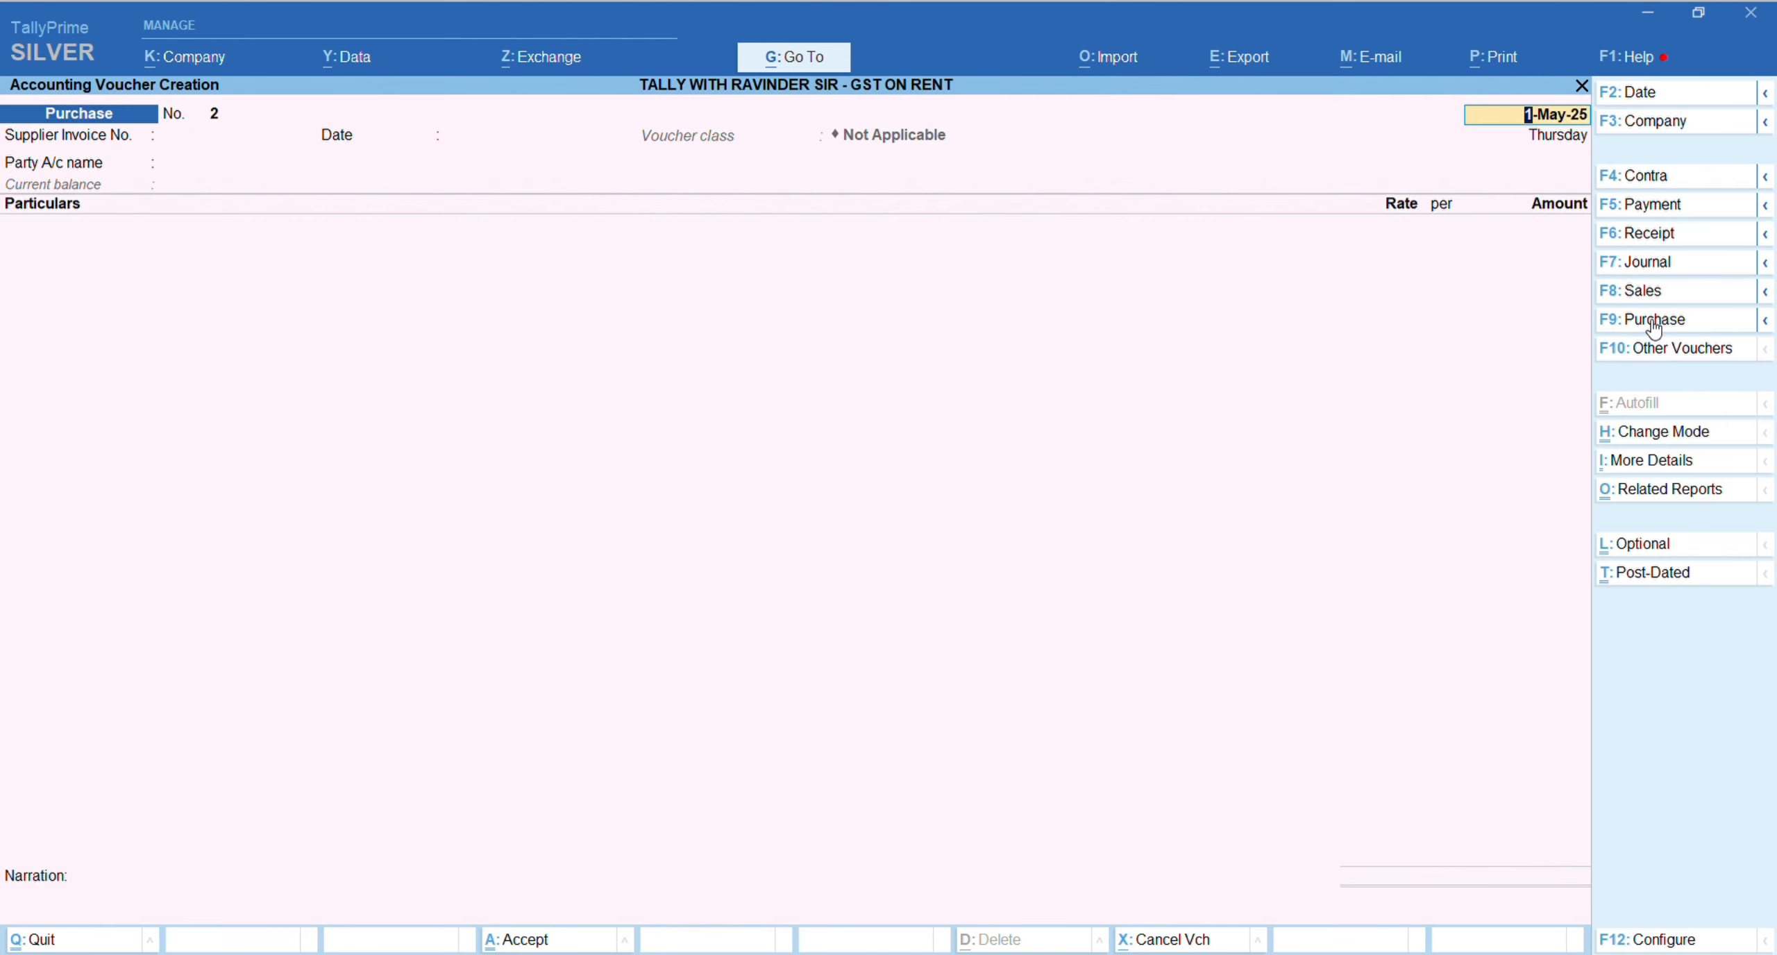
{"action": "key", "text": "F7"}
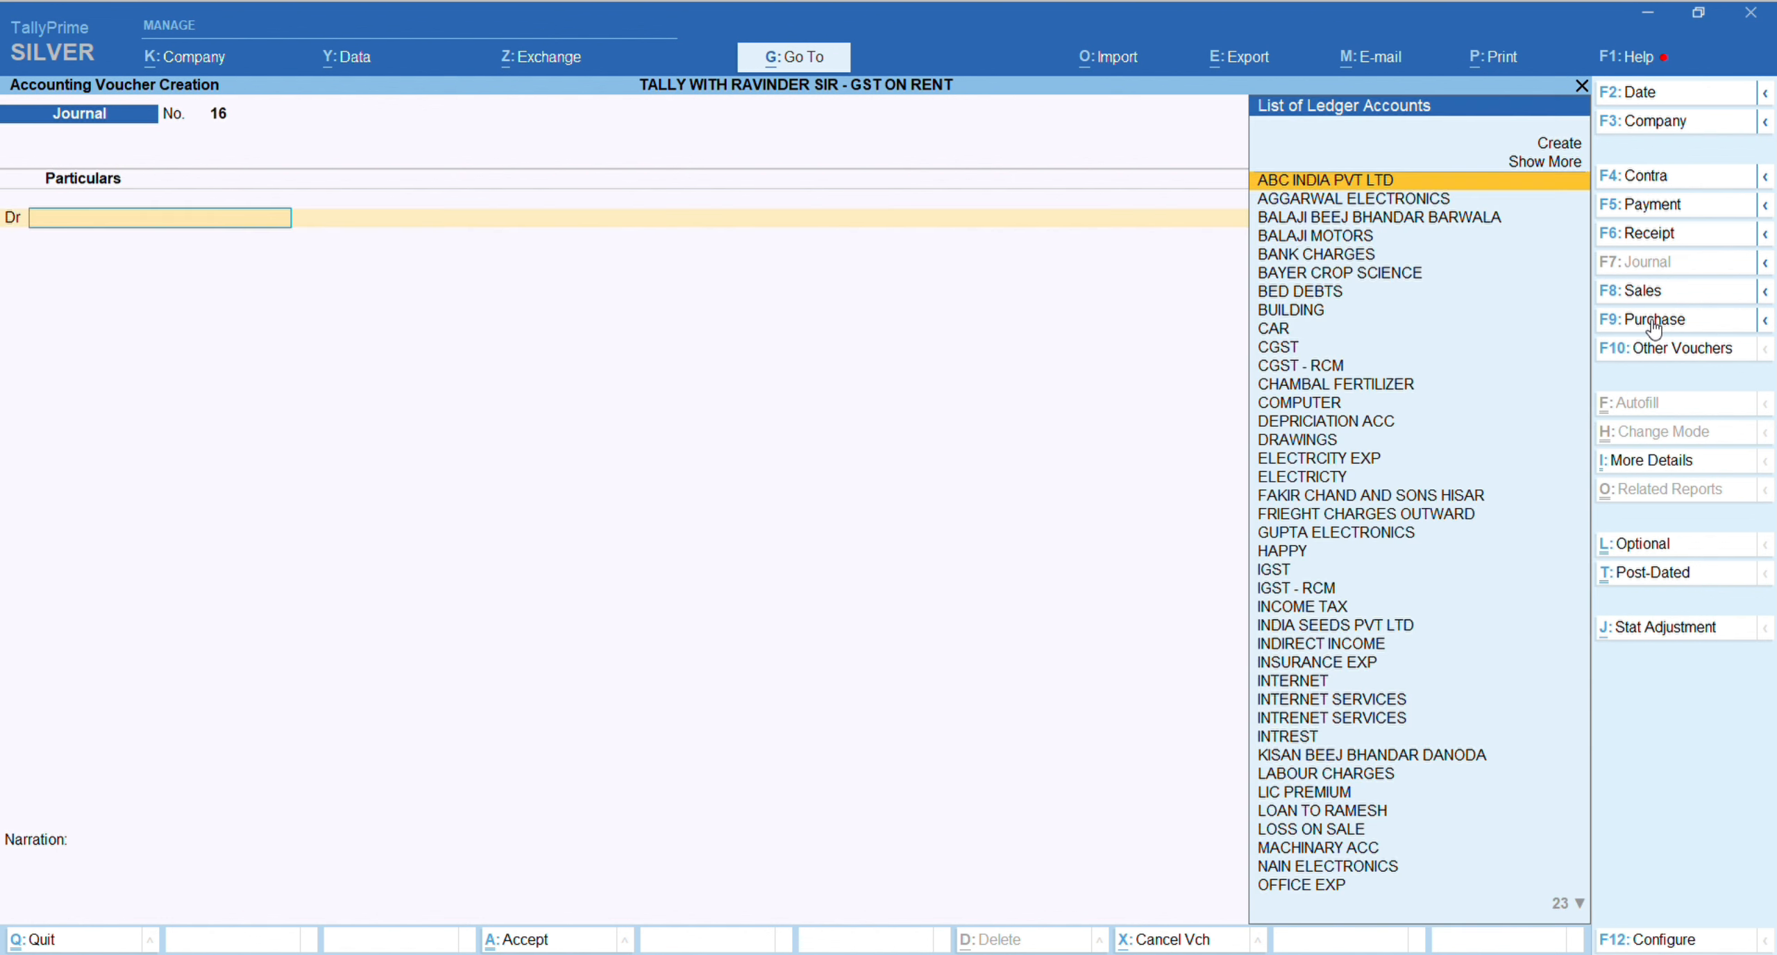
{"action": "type", "text": "TAX"}
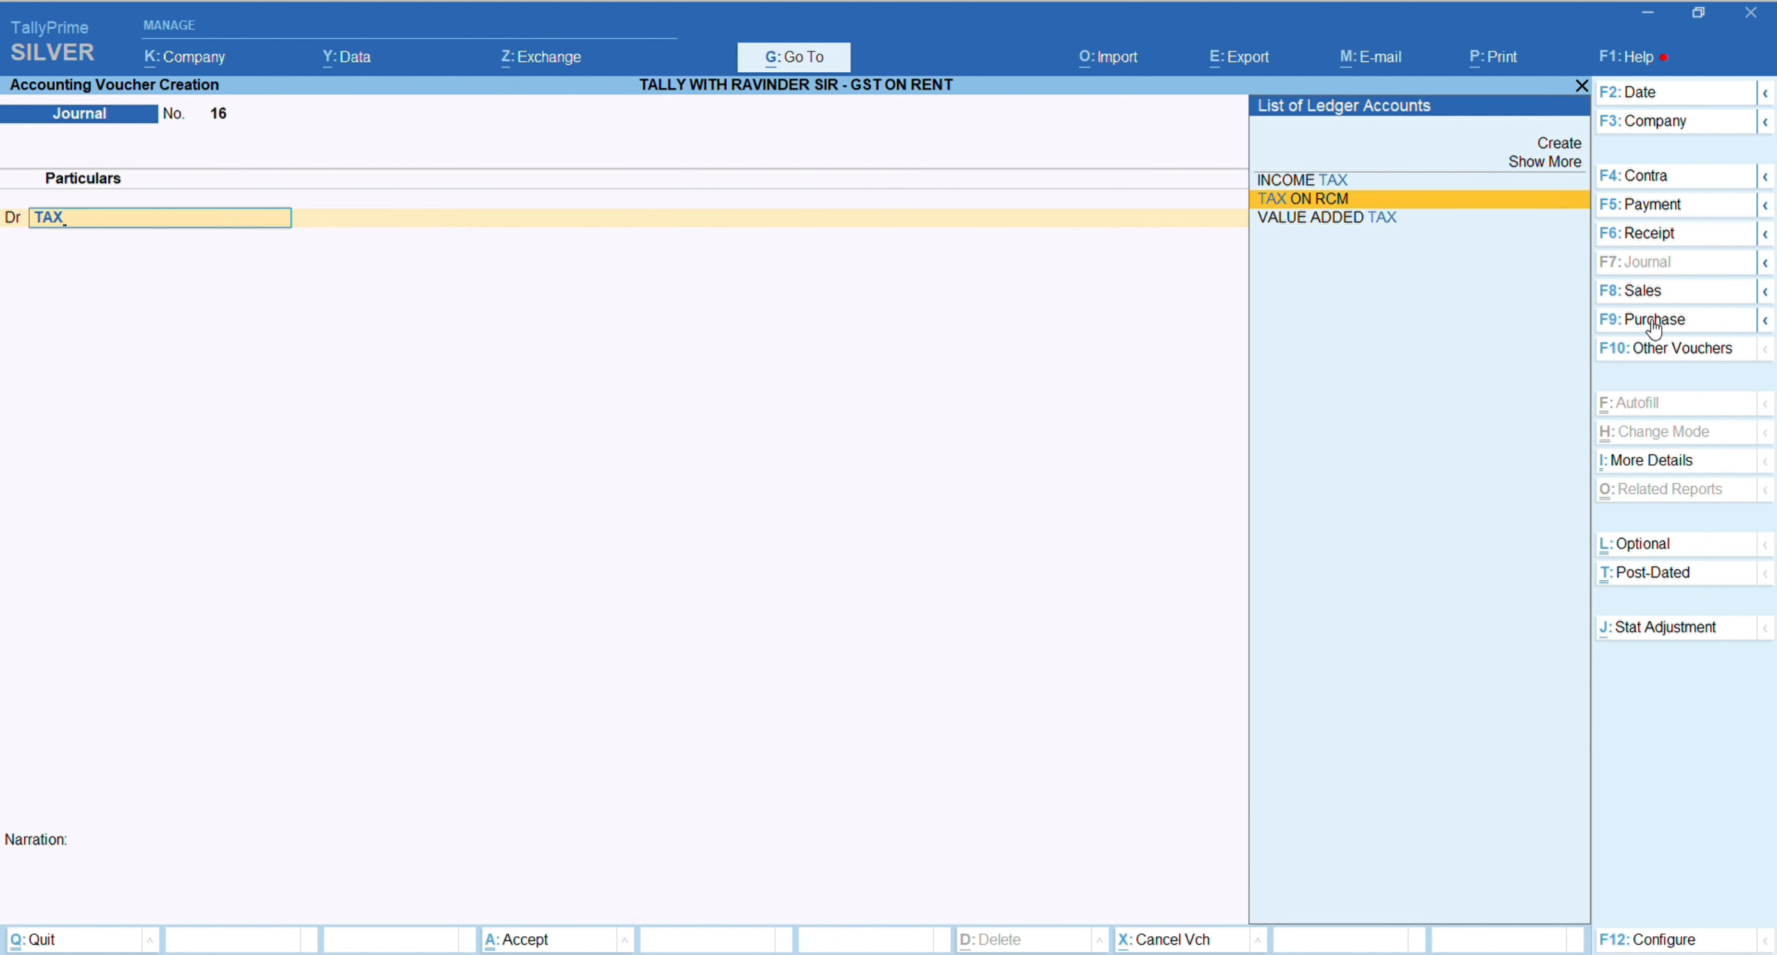
{"action": "key", "text": "Return"}
{"action": "type", "text": "1,800"}
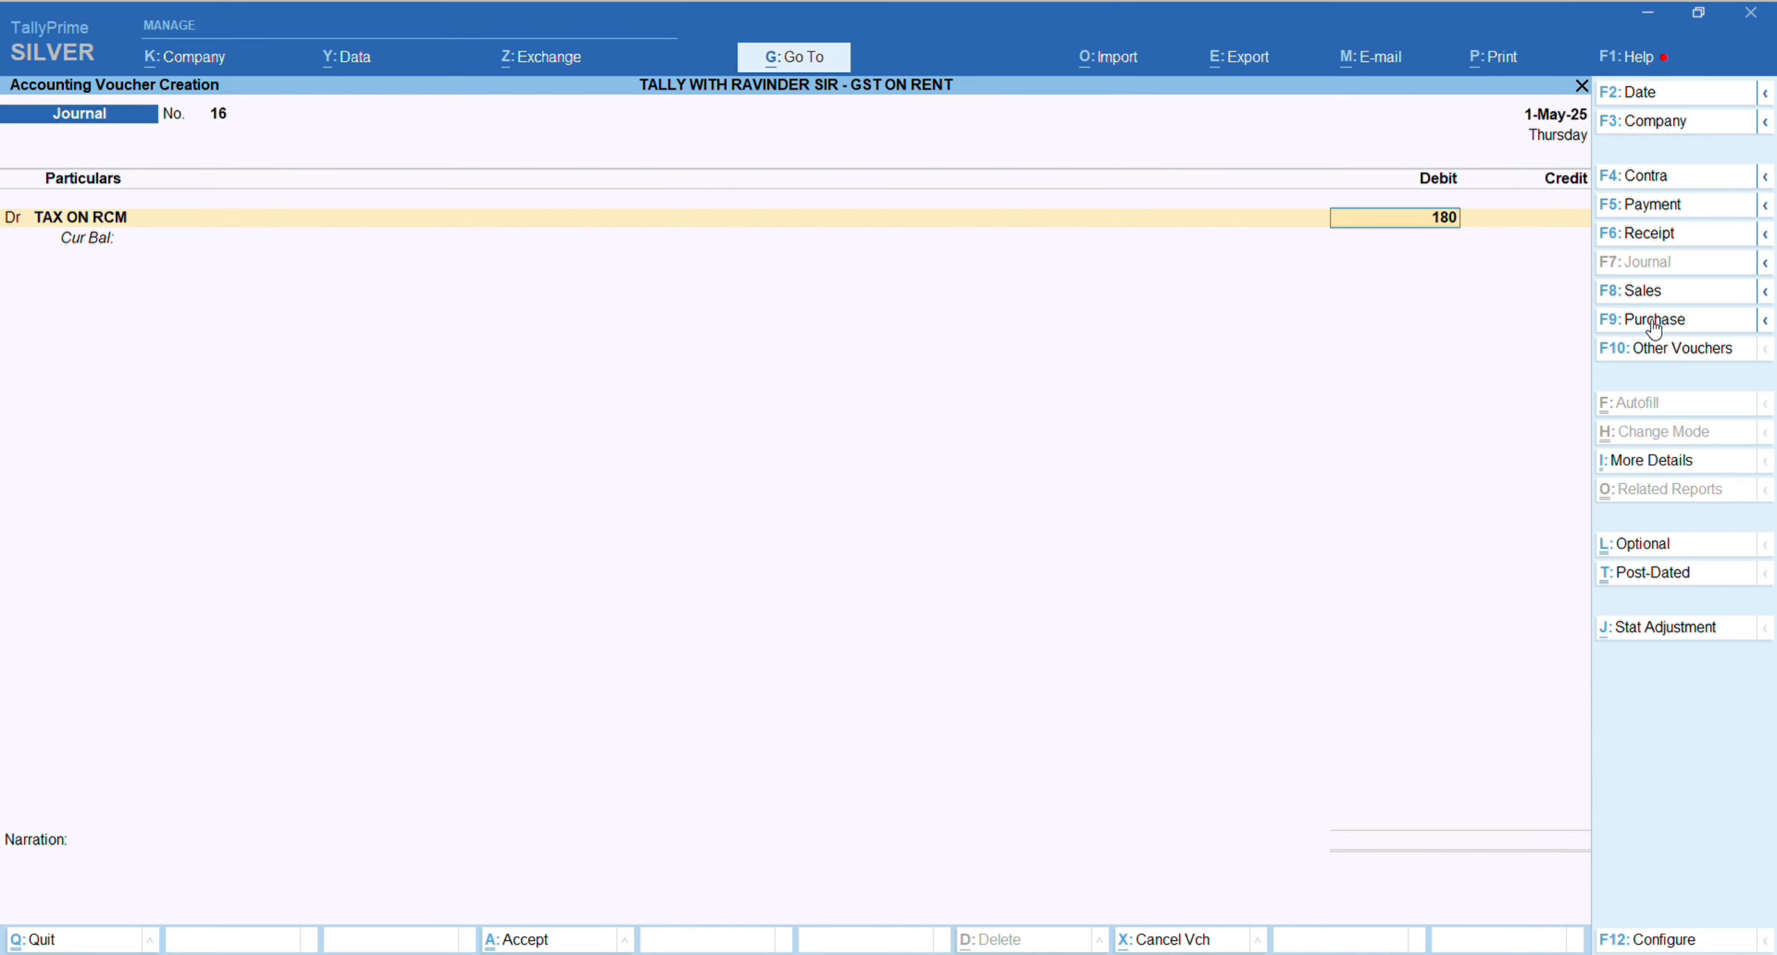
{"action": "key", "text": "Return"}
{"action": "key", "text": "Return"}
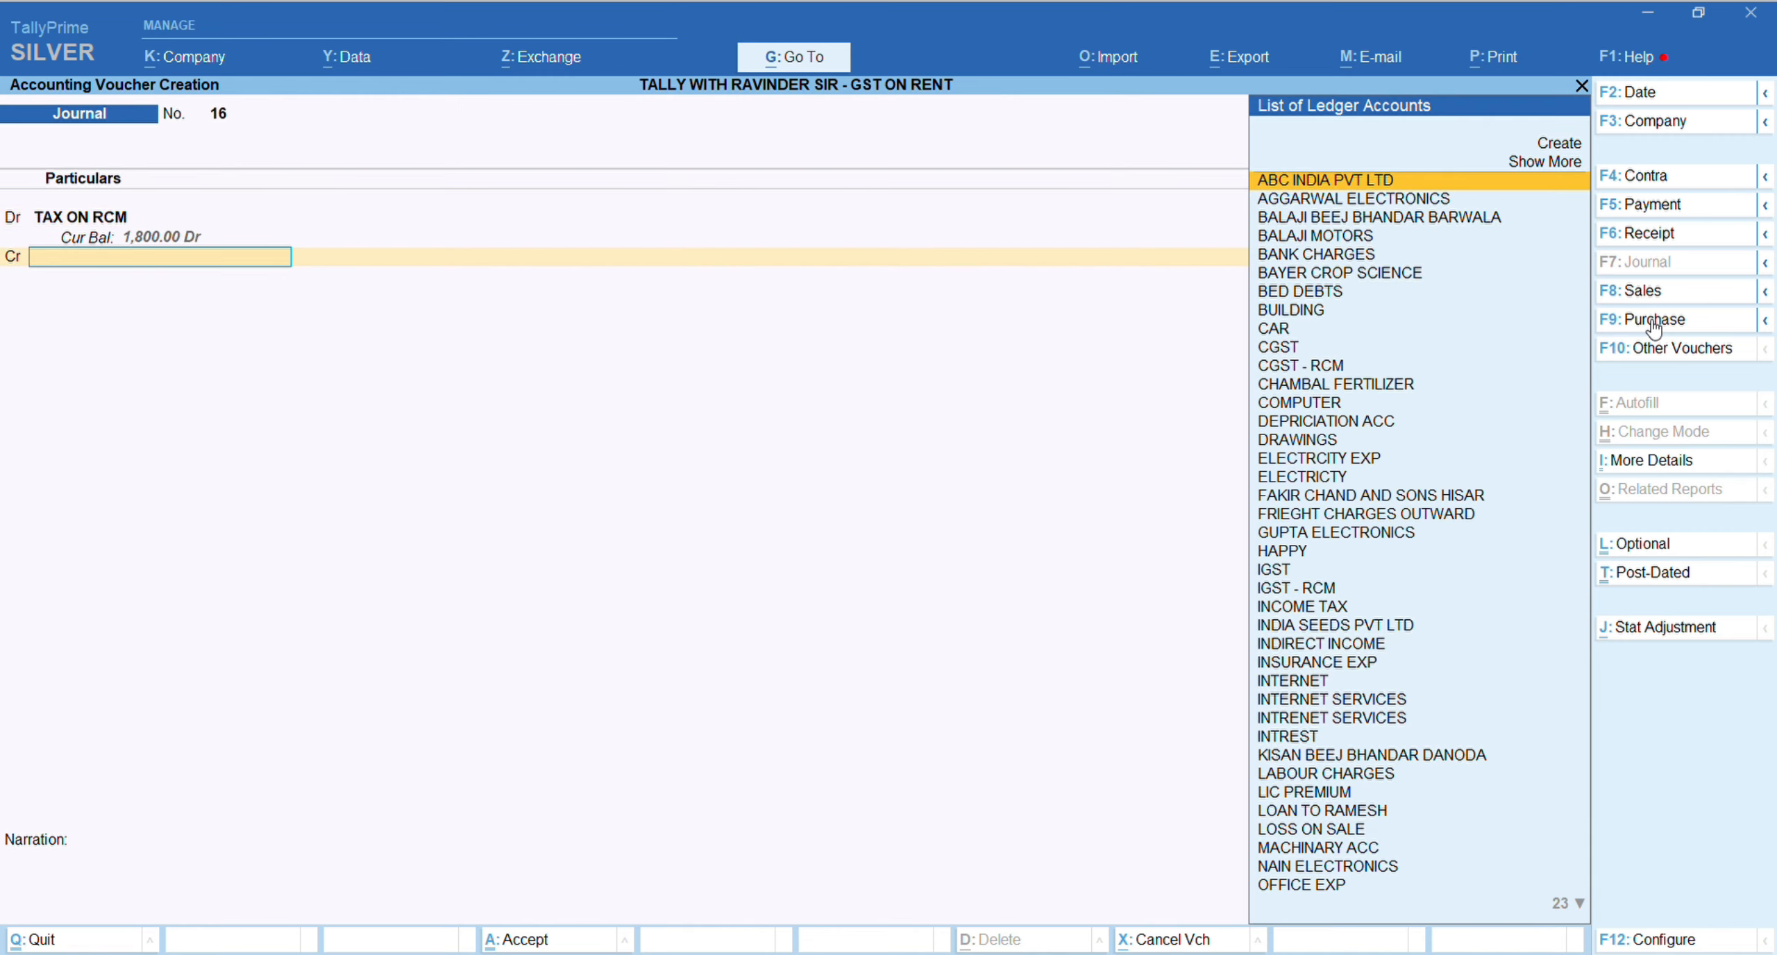
Step: Credit the CGST - RCM ledger with 900 in the journal voucher
{"action": "type", "text": "CGS"}
{"action": "key", "text": "Down"}
{"action": "key", "text": "Return"}
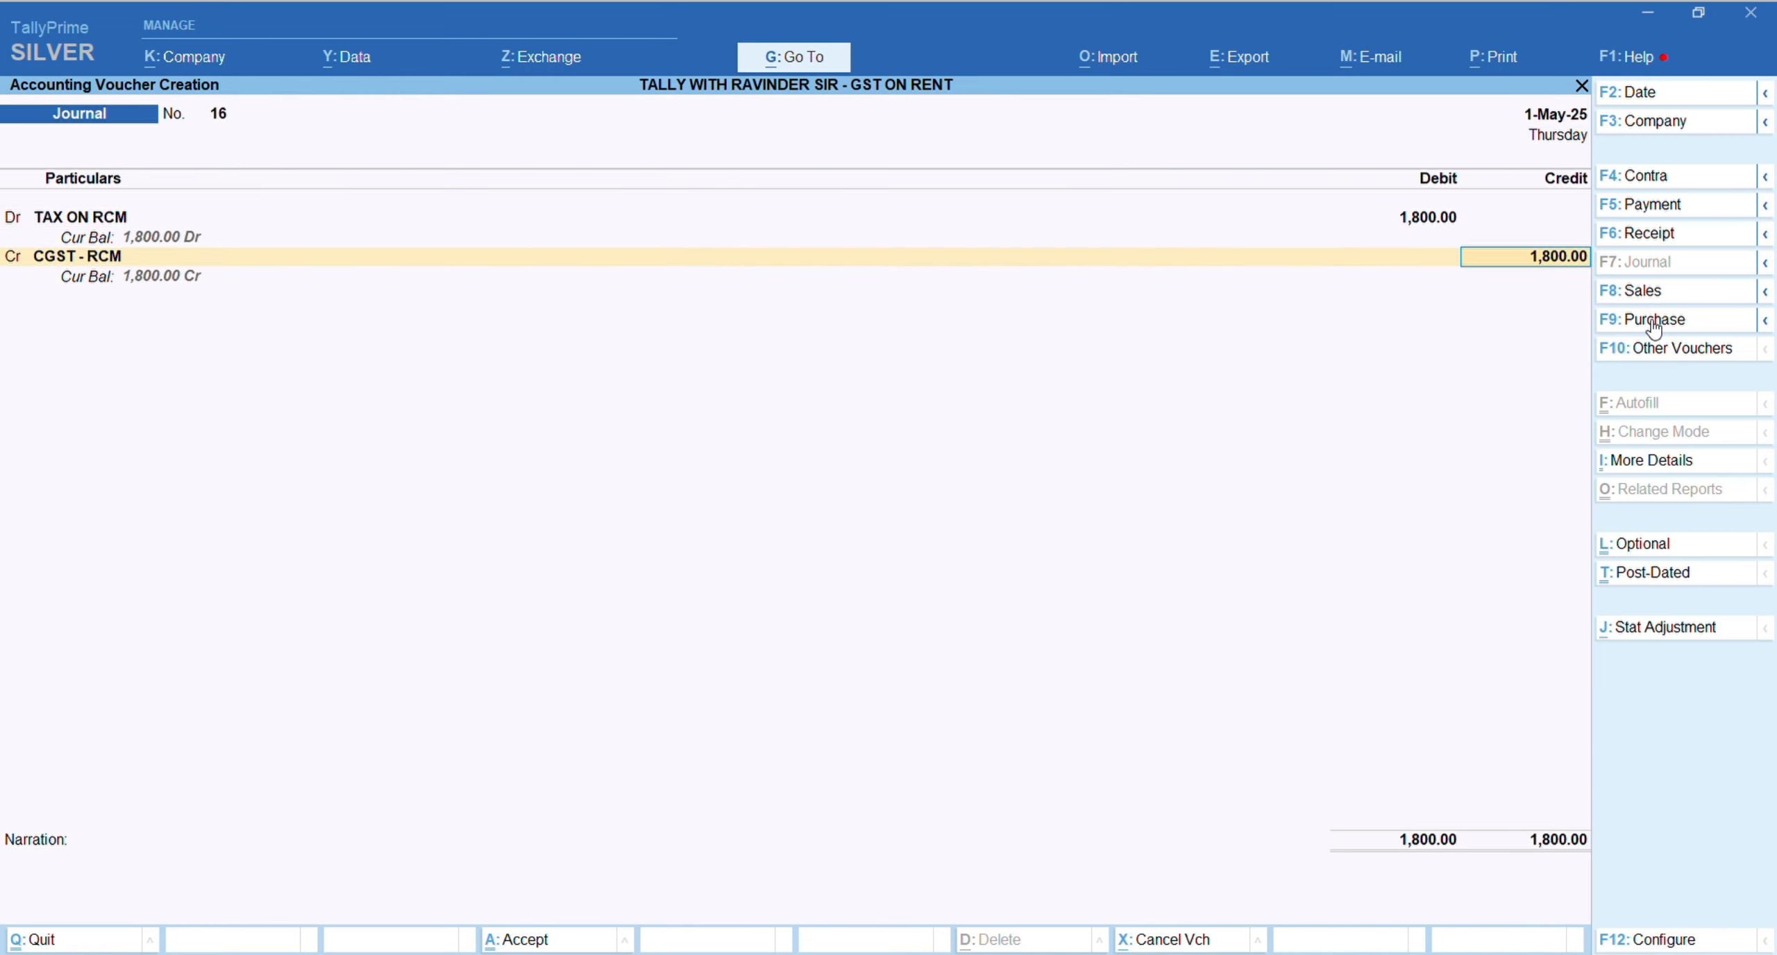
{"action": "key", "text": "Return"}
{"action": "key", "text": "BackSpace"}
{"action": "type", "text": "900"}
{"action": "key", "text": "Return"}
{"action": "key", "text": "Return"}
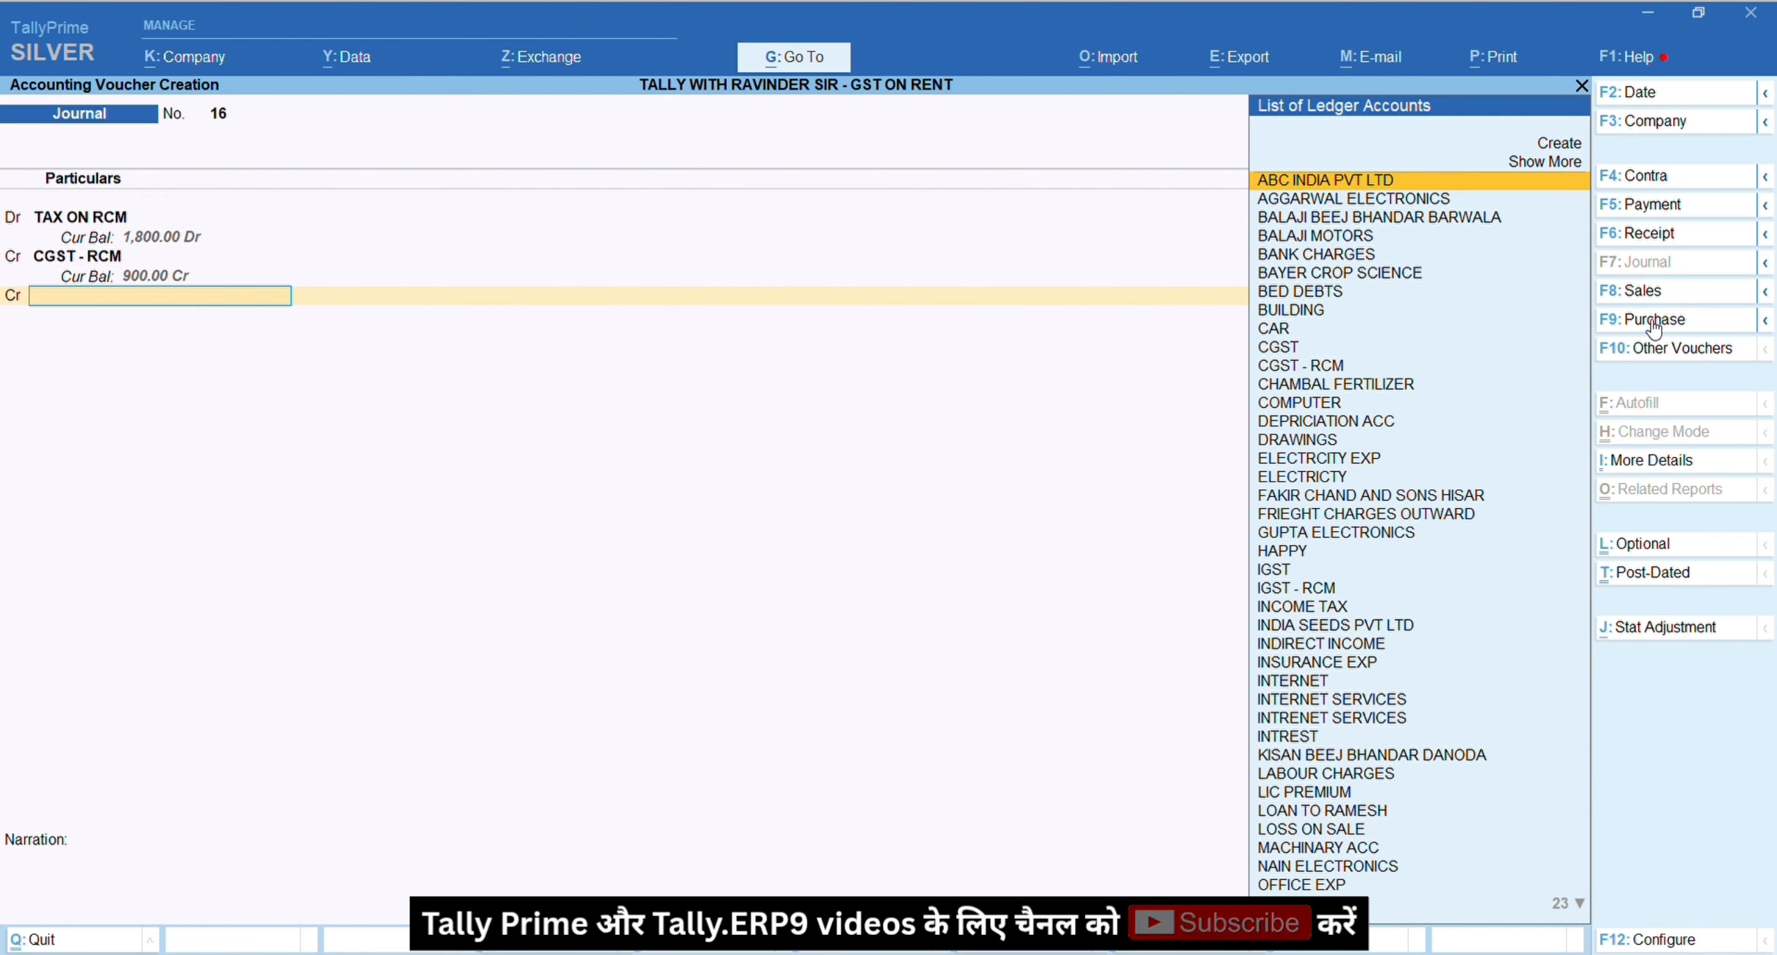
Step: Credit the SGST - RCM ledger with the remaining 900 in the journal voucher
{"action": "type", "text": "SG"}
{"action": "key", "text": "Down"}
{"action": "key", "text": "Return"}
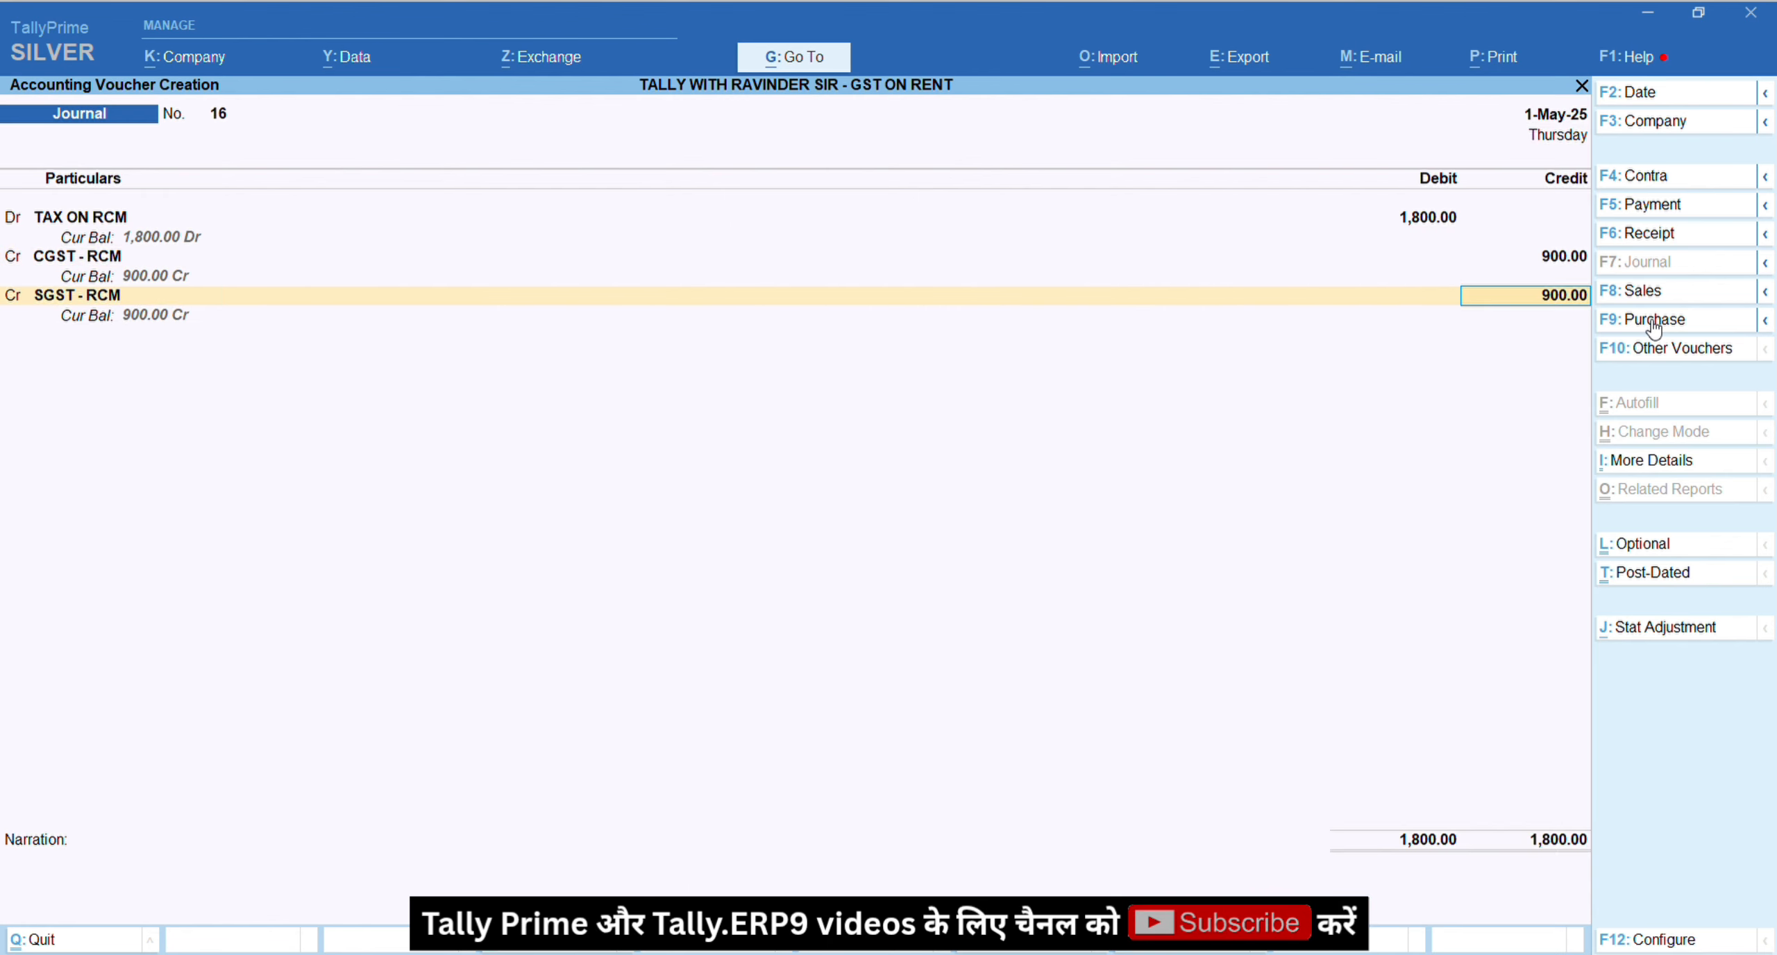
Step: Open the TAX ON RCM ledger from the journal's debit line, check its parent group, and return to the voucher
{"action": "key", "text": "BackSpace"}
{"action": "key", "text": "BackSpace"}
{"action": "key", "text": "BackSpace"}
{"action": "key", "text": "BackSpace"}
{"action": "key", "text": "BackSpace"}
{"action": "key", "text": "BackSpace"}
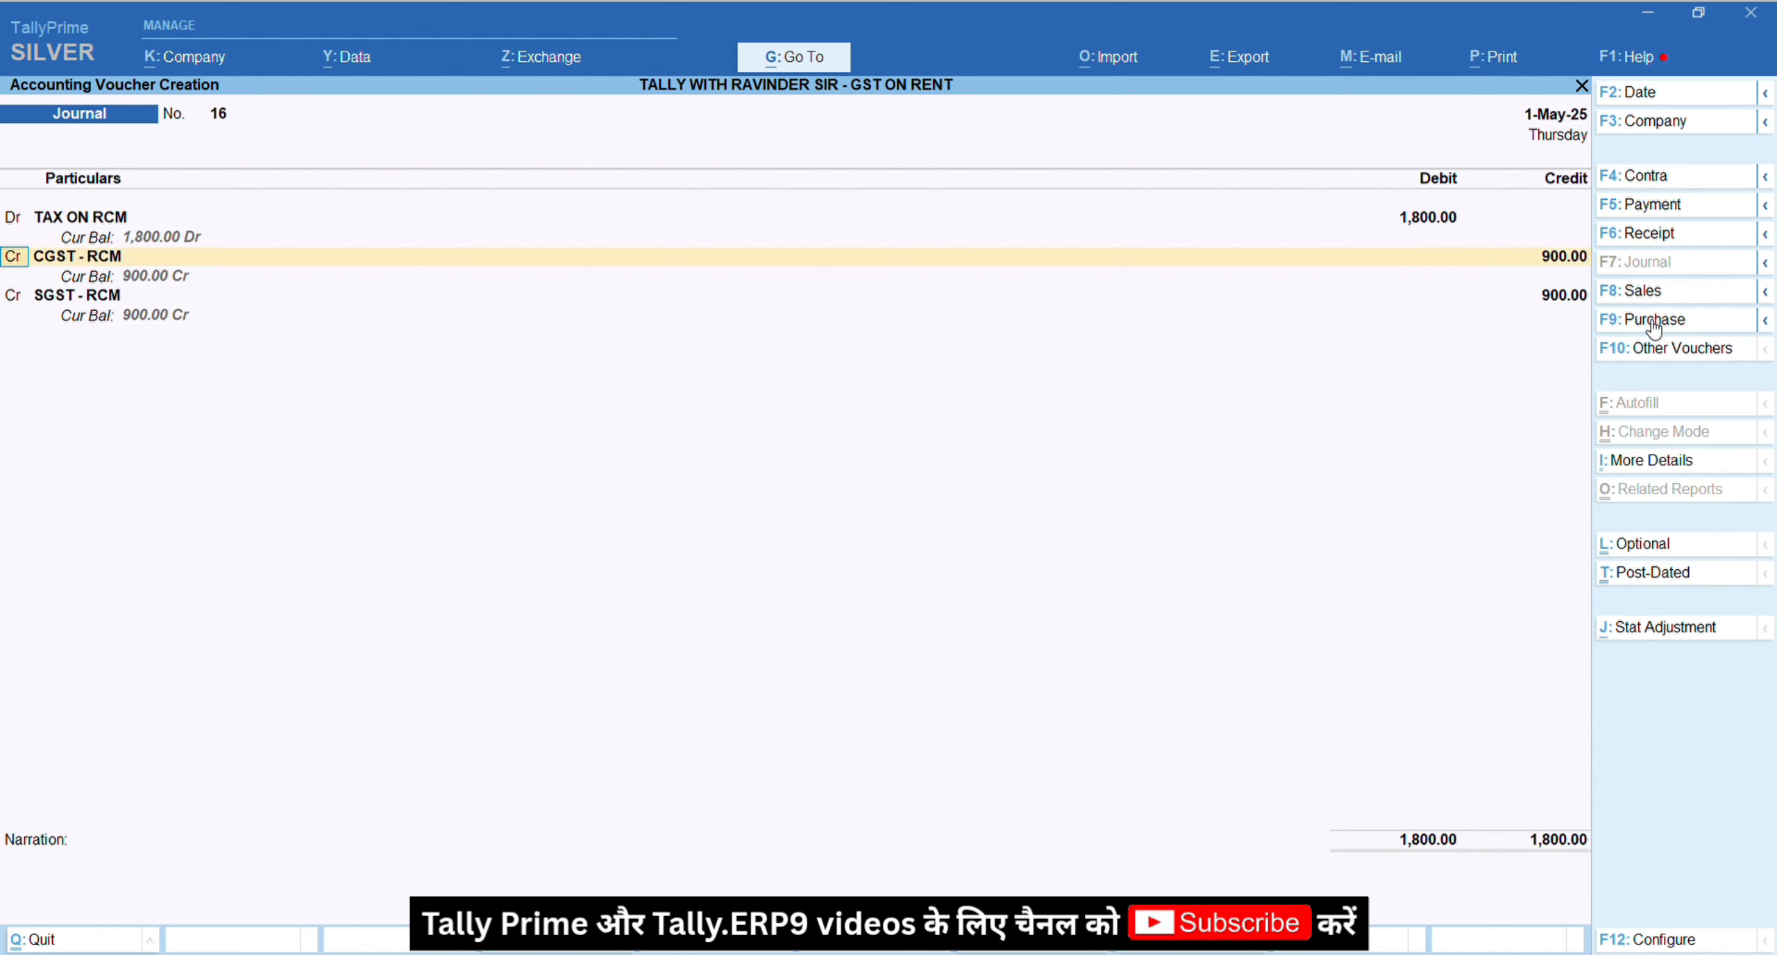
{"action": "key", "text": "ctrl+Return"}
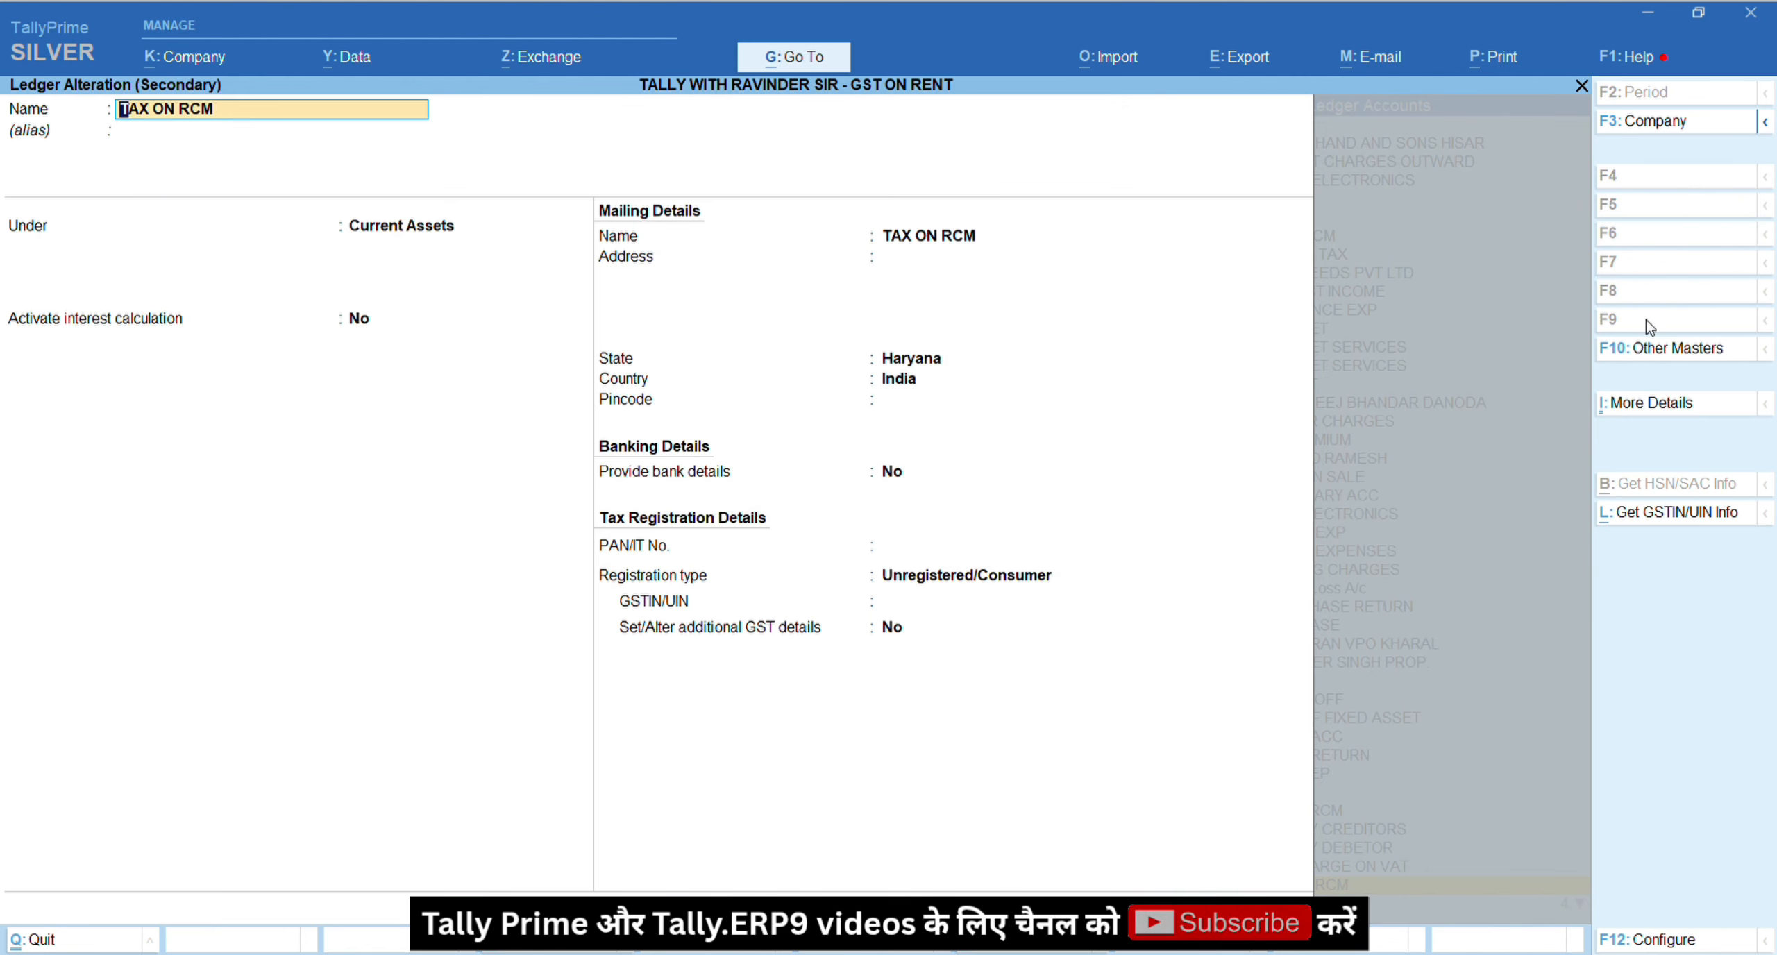
{"action": "key", "text": "Return"}
{"action": "key", "text": "Return"}
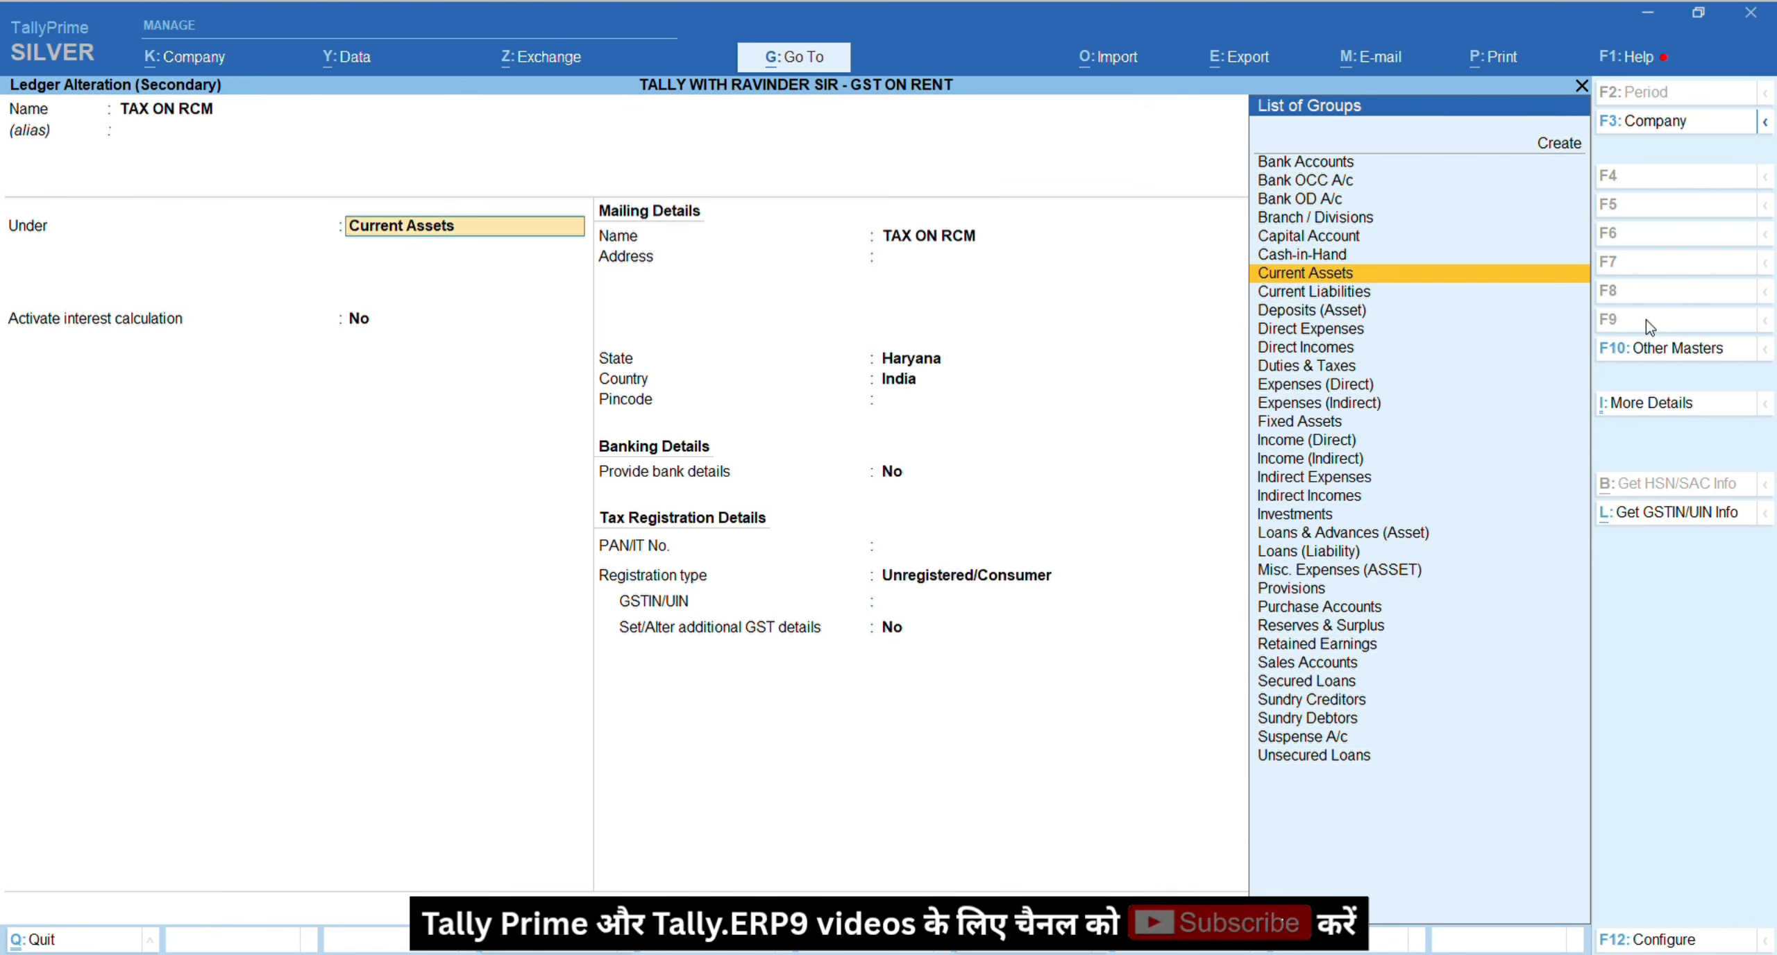
{"action": "key", "text": "Return"}
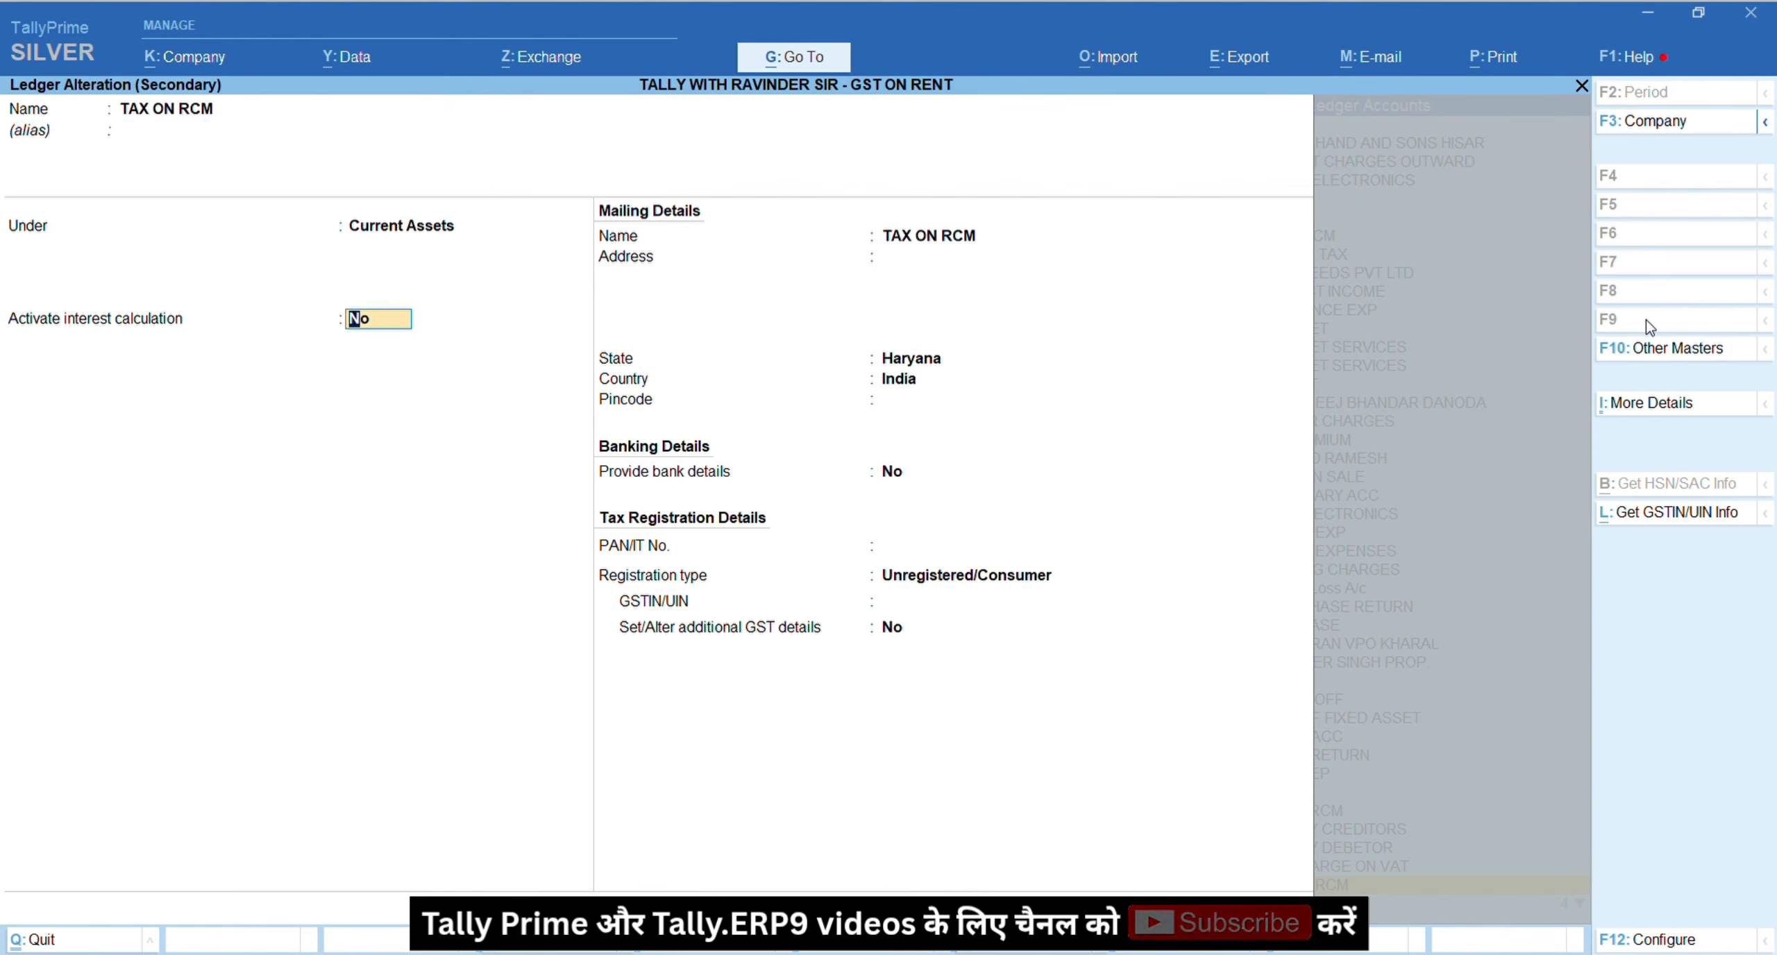
{"action": "key", "text": "ctrl+a"}
{"action": "key", "text": "Return"}
{"action": "key", "text": "Return"}
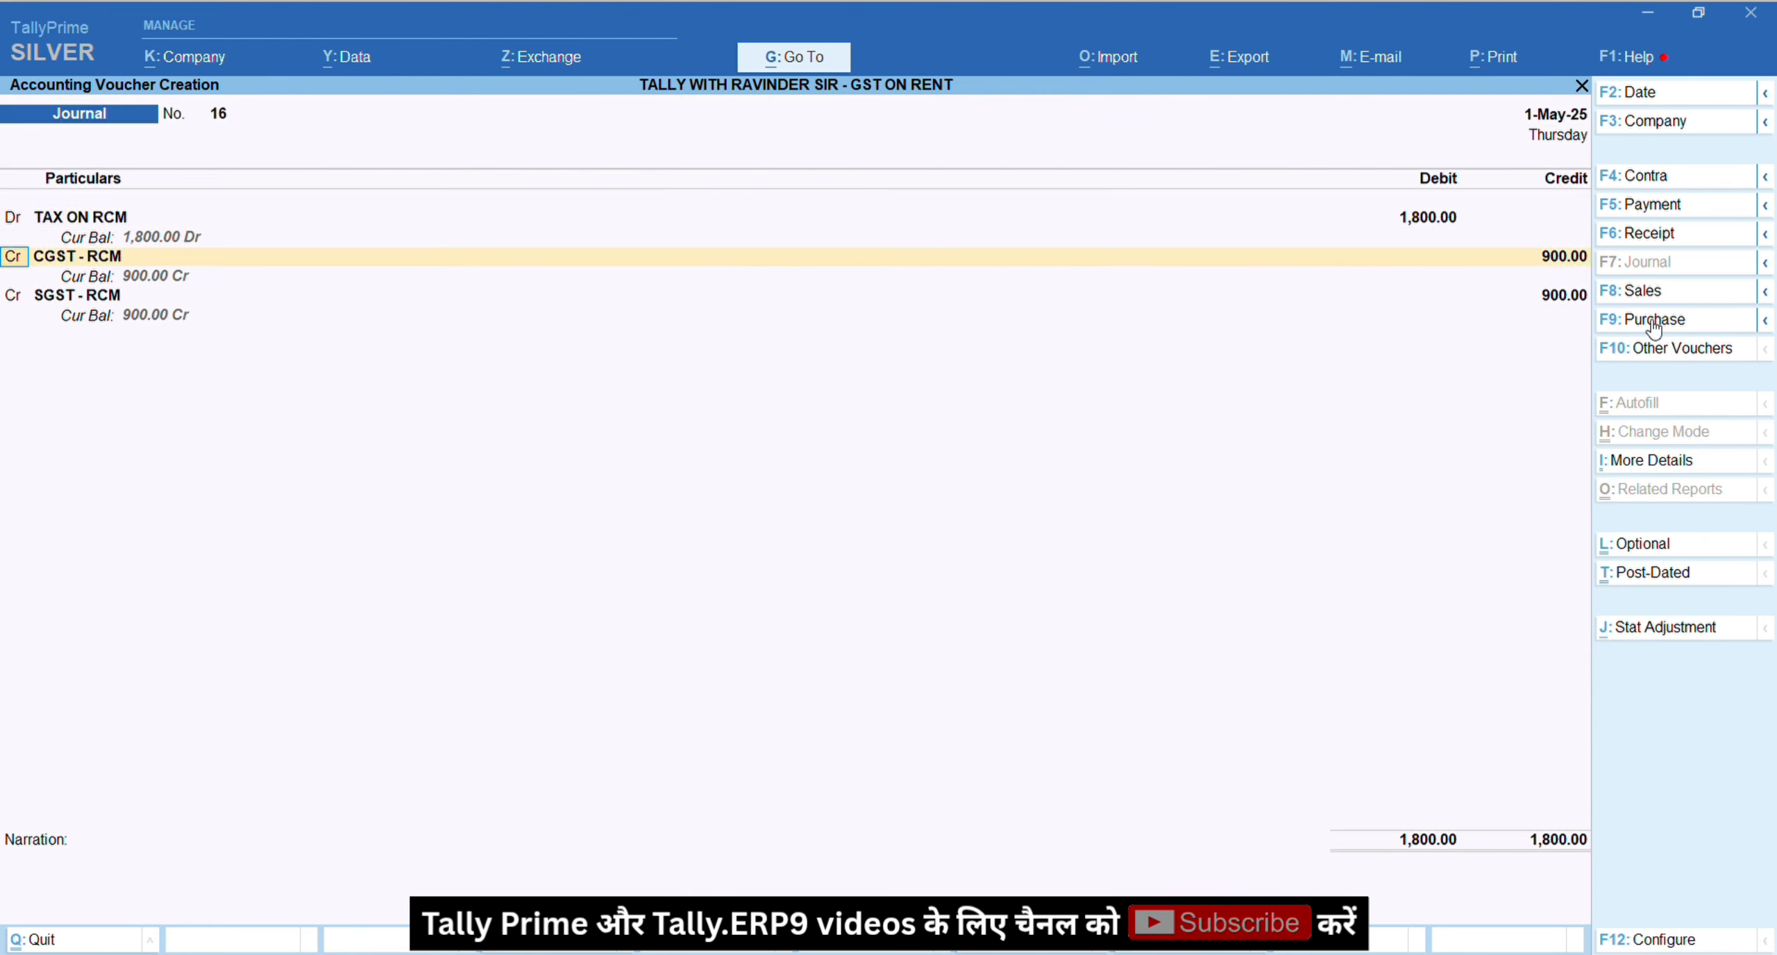
Step: Open the CGST - RCM ledger from the journal's credit line, review its group, duty type and tax type, and return to the voucher
{"action": "key", "text": "ctrl"}
{"action": "key", "text": "Return"}
{"action": "key", "text": "ctrl+Return"}
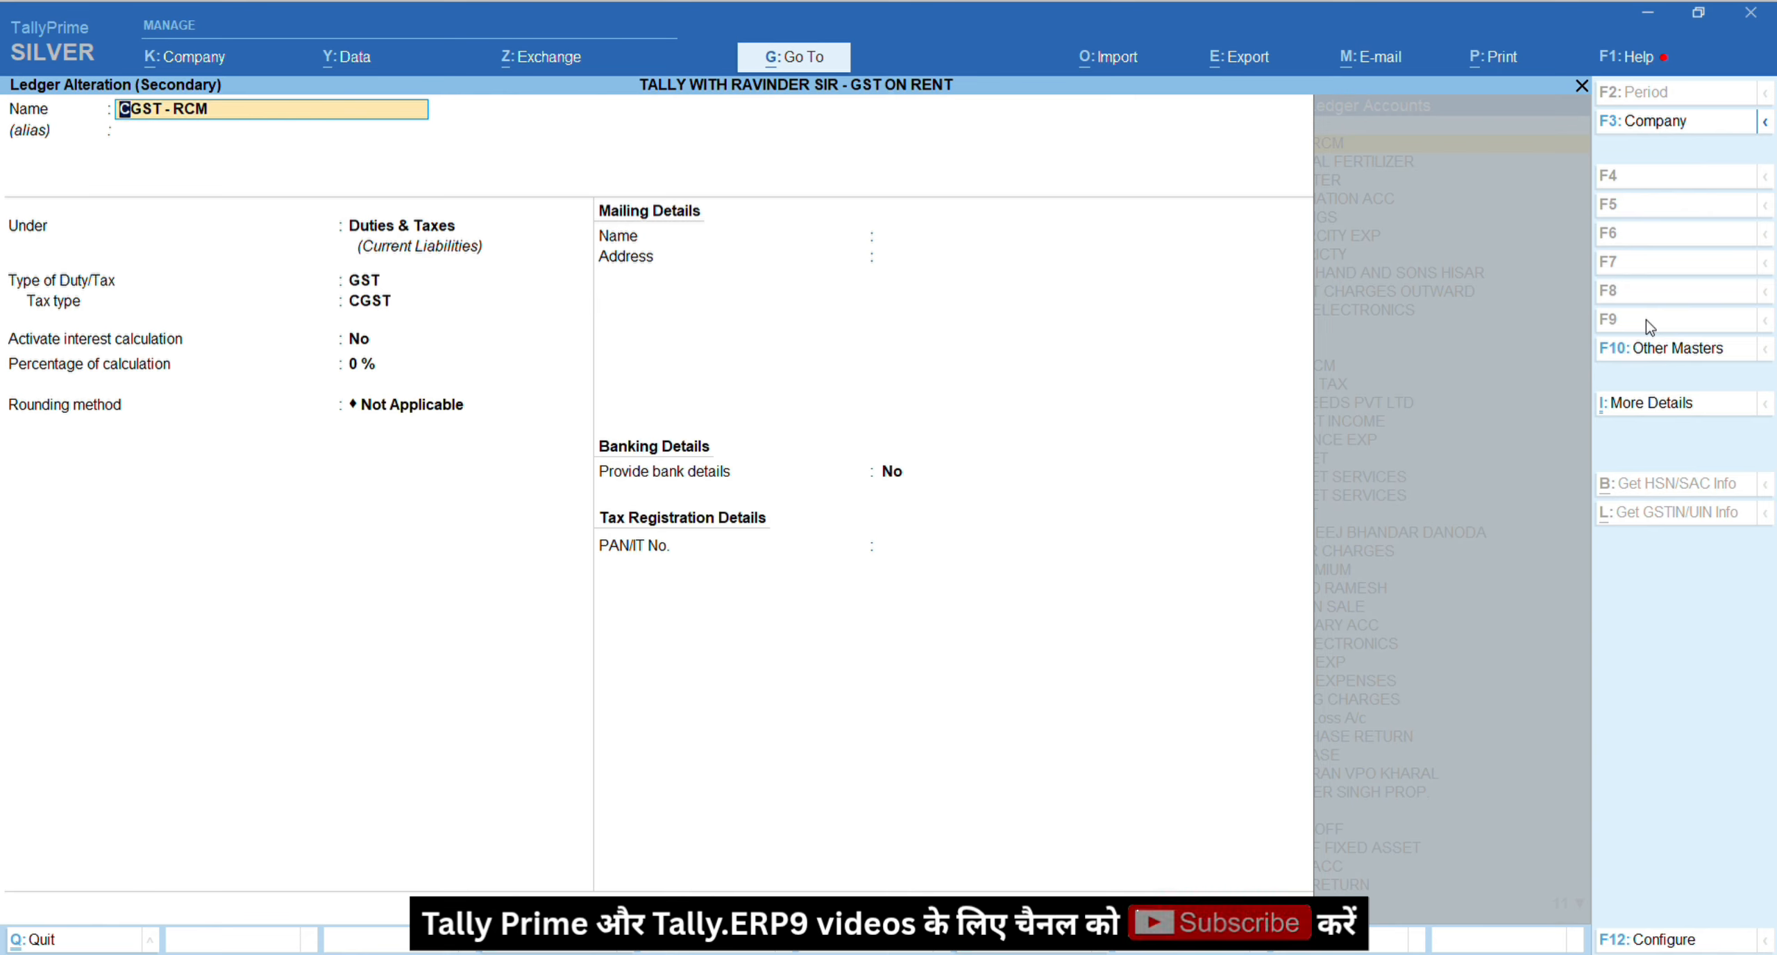
{"action": "key", "text": "Return"}
{"action": "key", "text": "Return"}
{"action": "key", "text": "Return"}
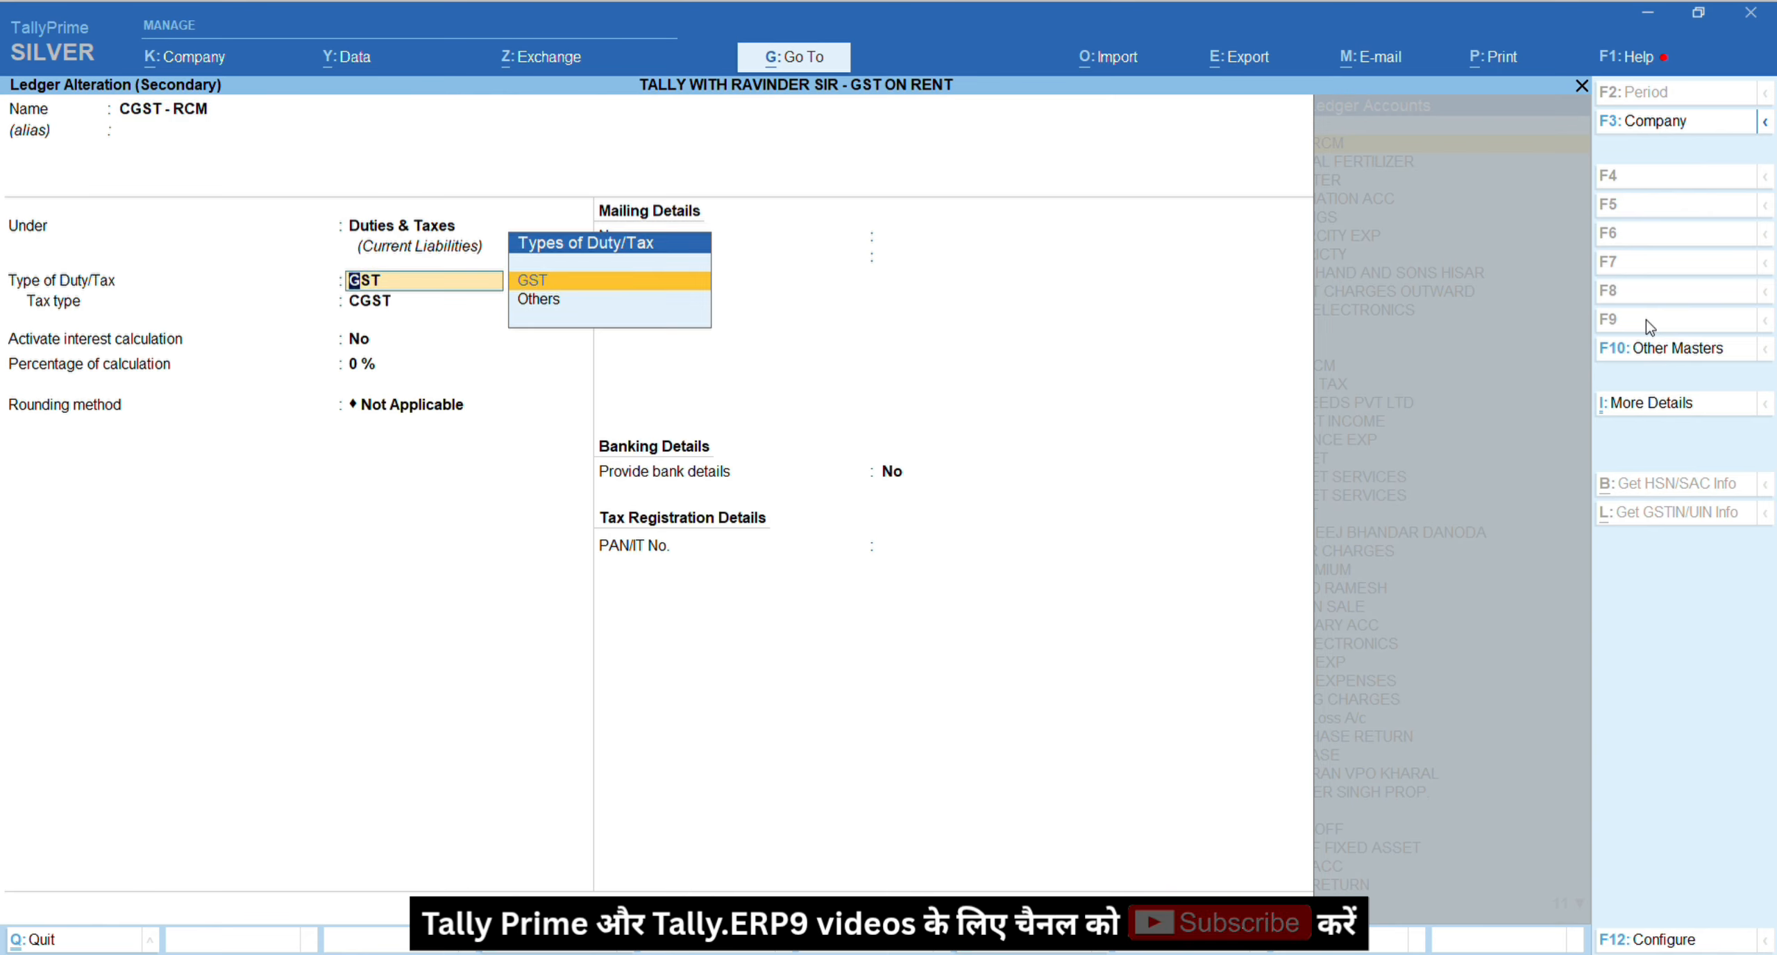
{"action": "key", "text": "Return"}
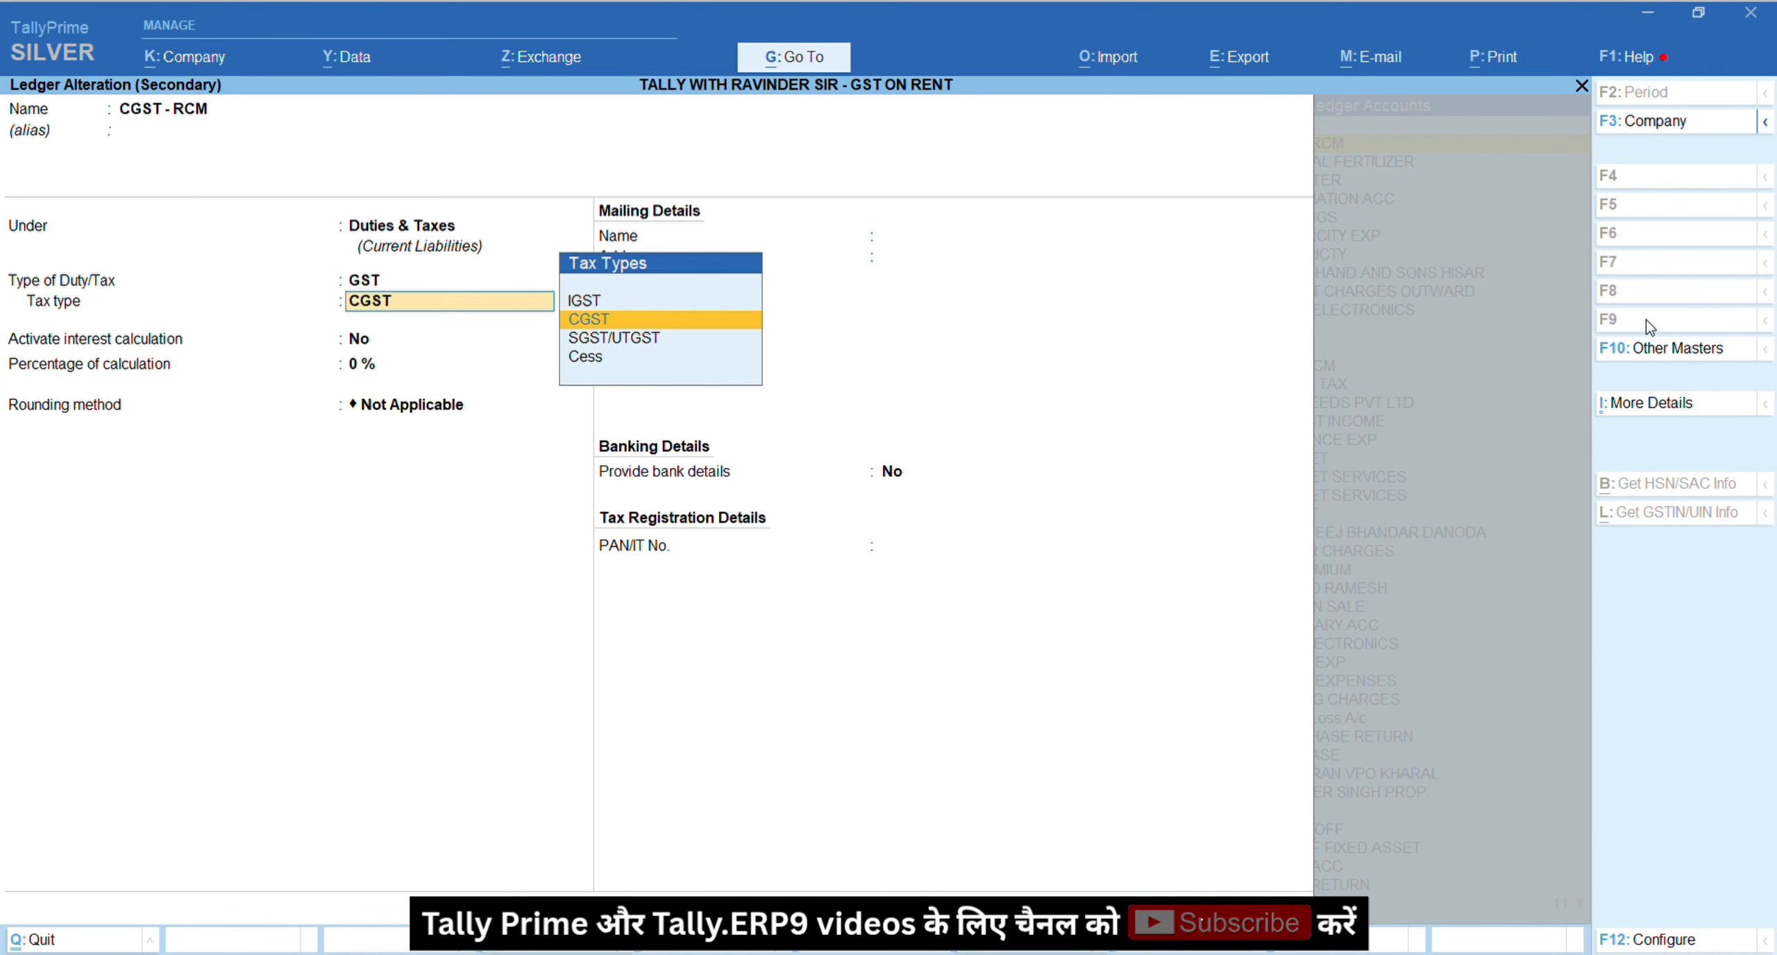
{"action": "key", "text": "Return"}
{"action": "key", "text": "Return"}
{"action": "key", "text": "Return"}
{"action": "key", "text": "Return"}
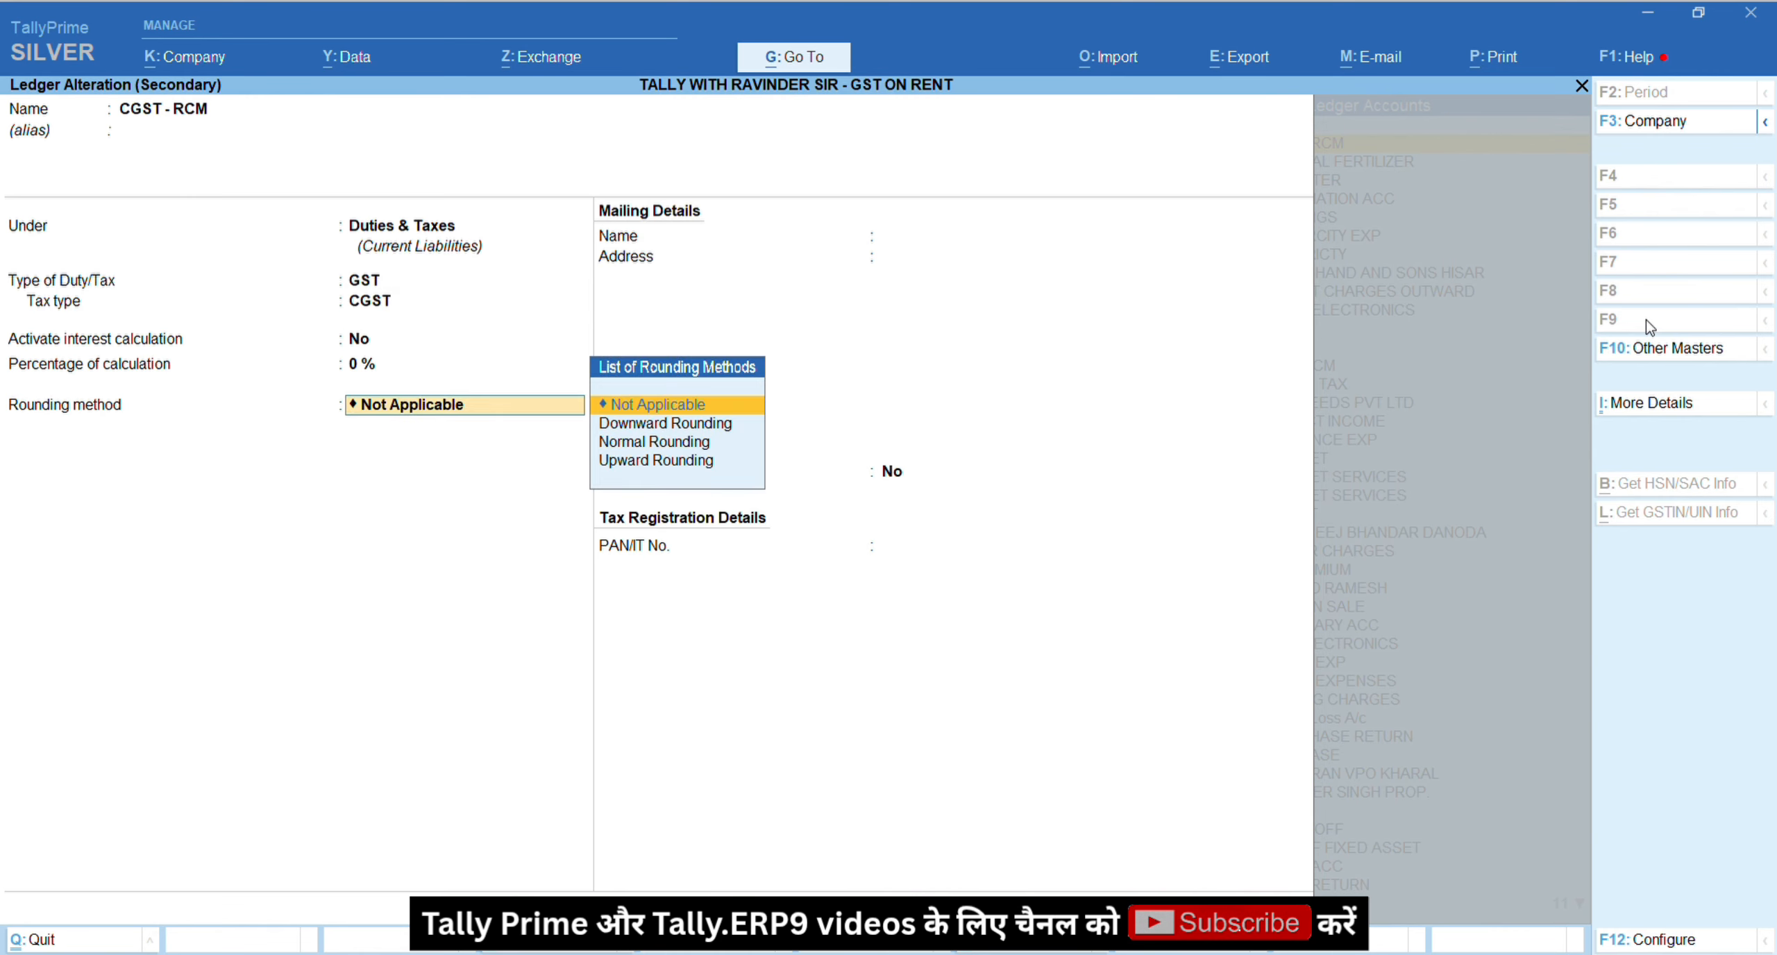
{"action": "key", "text": "Return"}
{"action": "key", "text": "Return"}
{"action": "key", "text": "Return"}
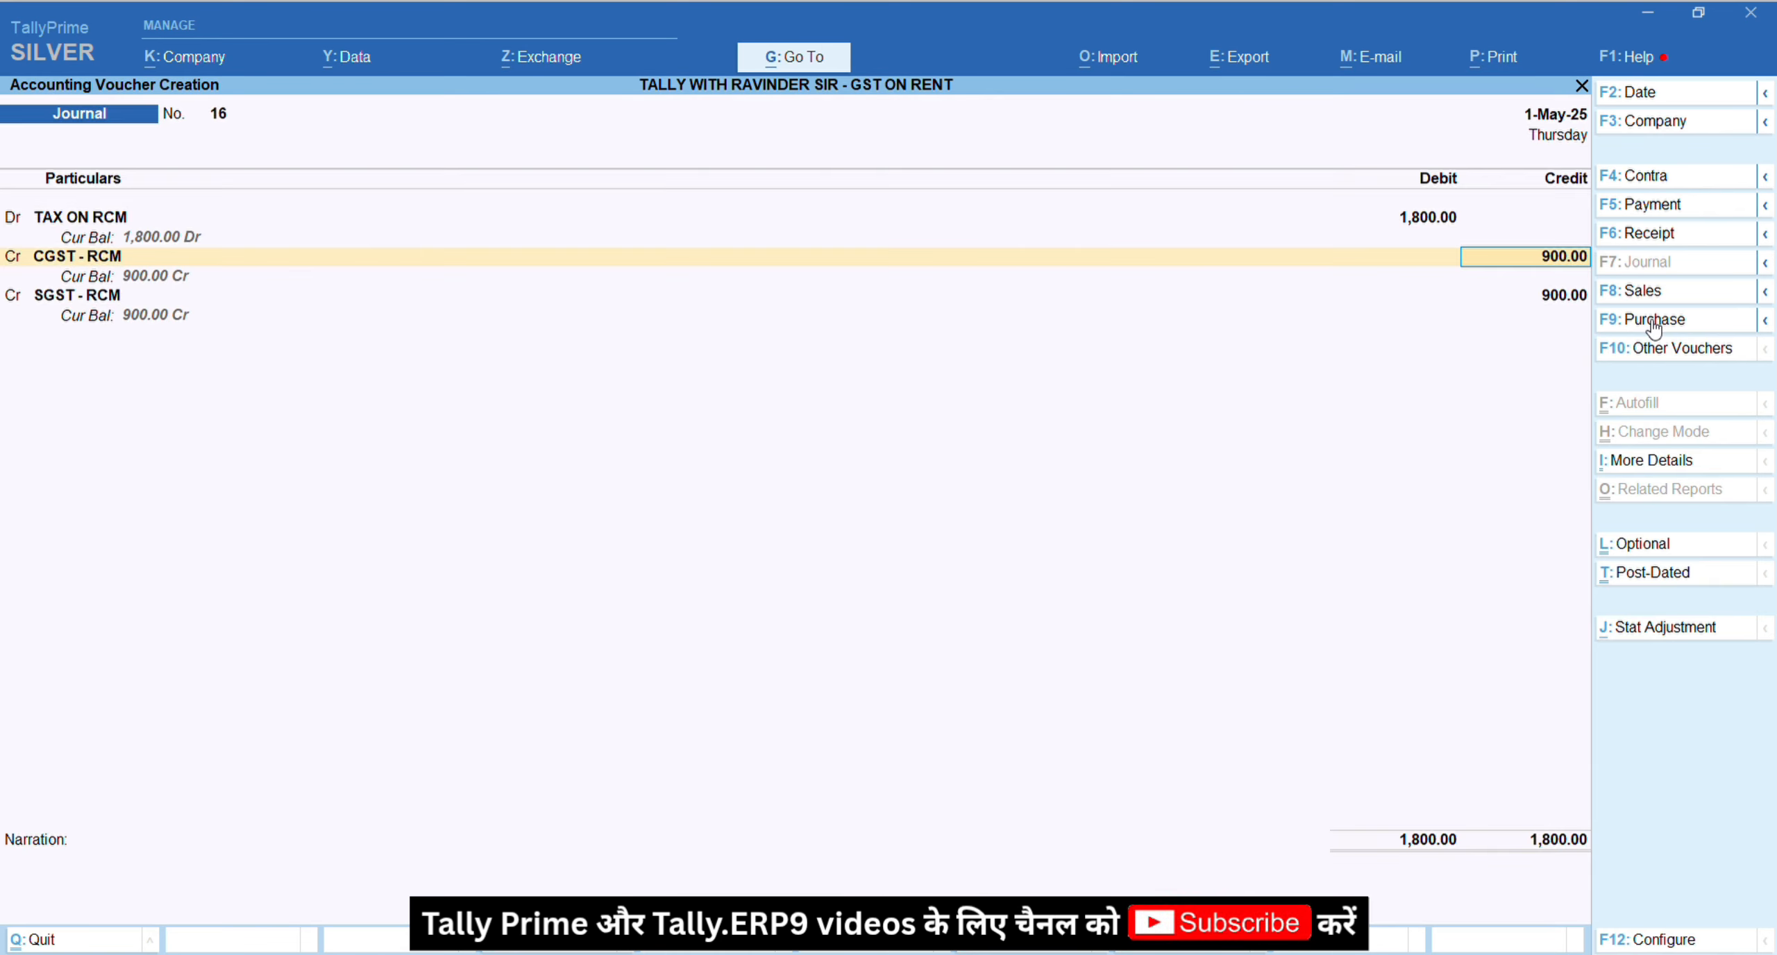
Step: Open the SGST - RCM ledger from its credit line, review its group and tax settings, and return to the voucher
{"action": "key", "text": "Return"}
{"action": "key", "text": "Return"}
{"action": "key", "text": "ctrl+Return"}
{"action": "key", "text": "Return"}
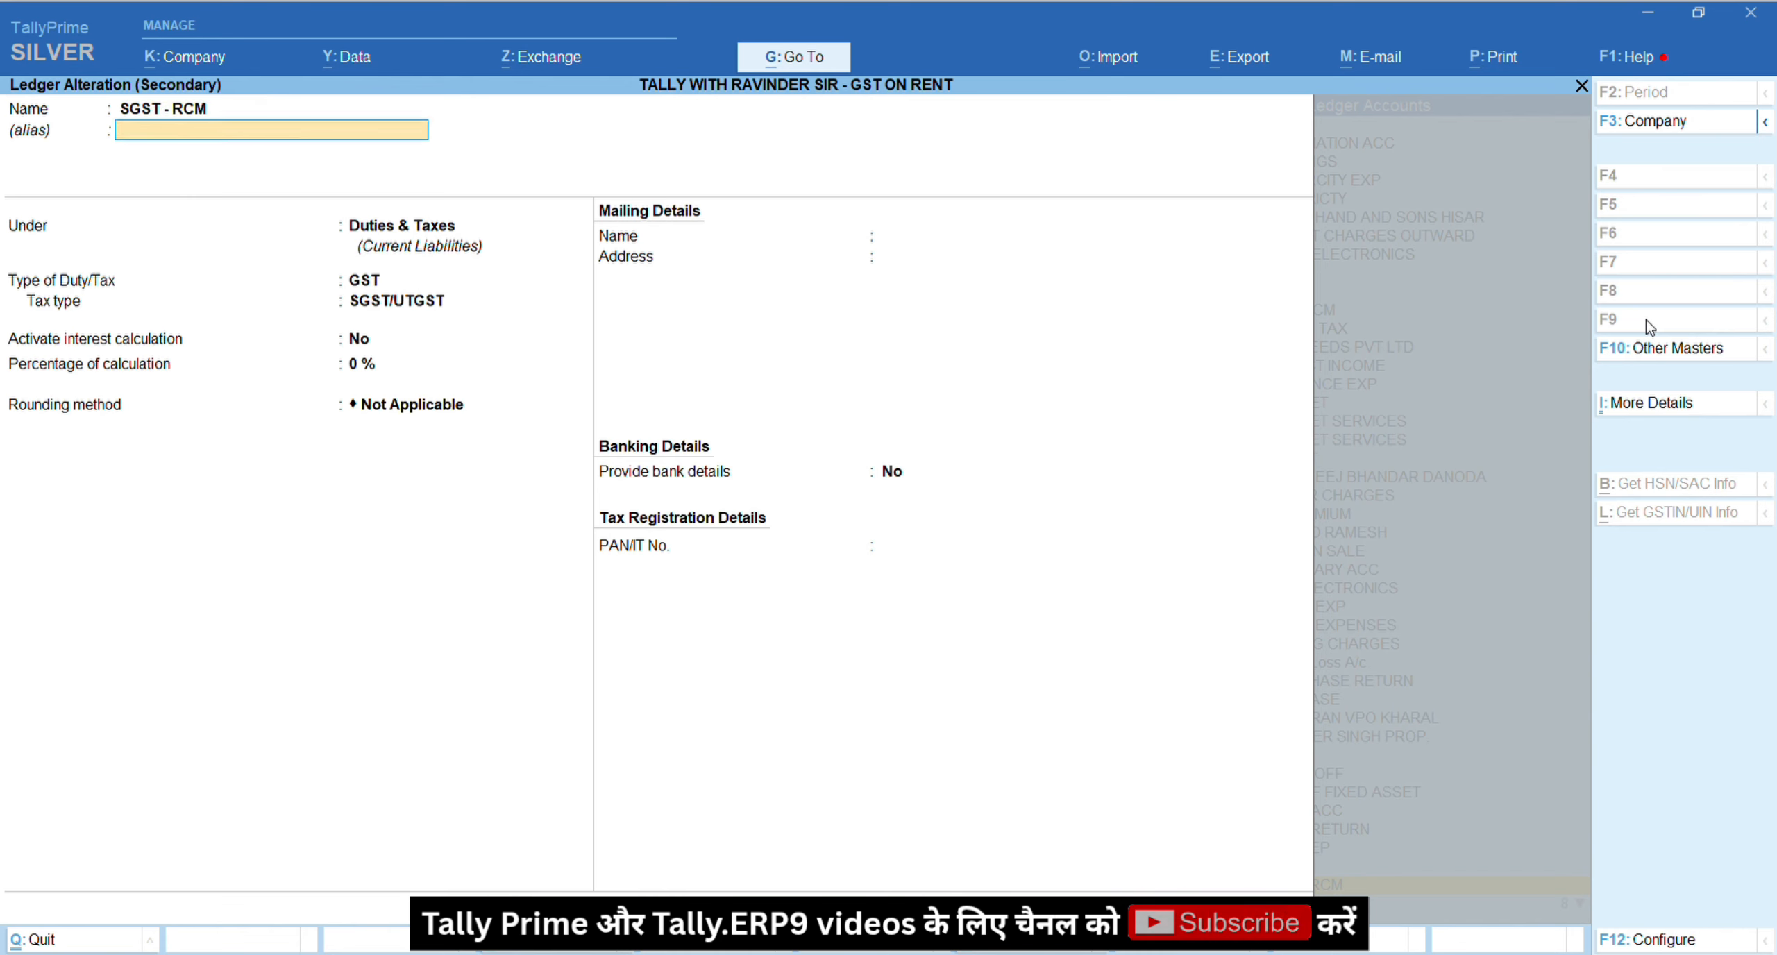
{"action": "key", "text": "Return"}
{"action": "key", "text": "Return"}
{"action": "key", "text": "BackSpace"}
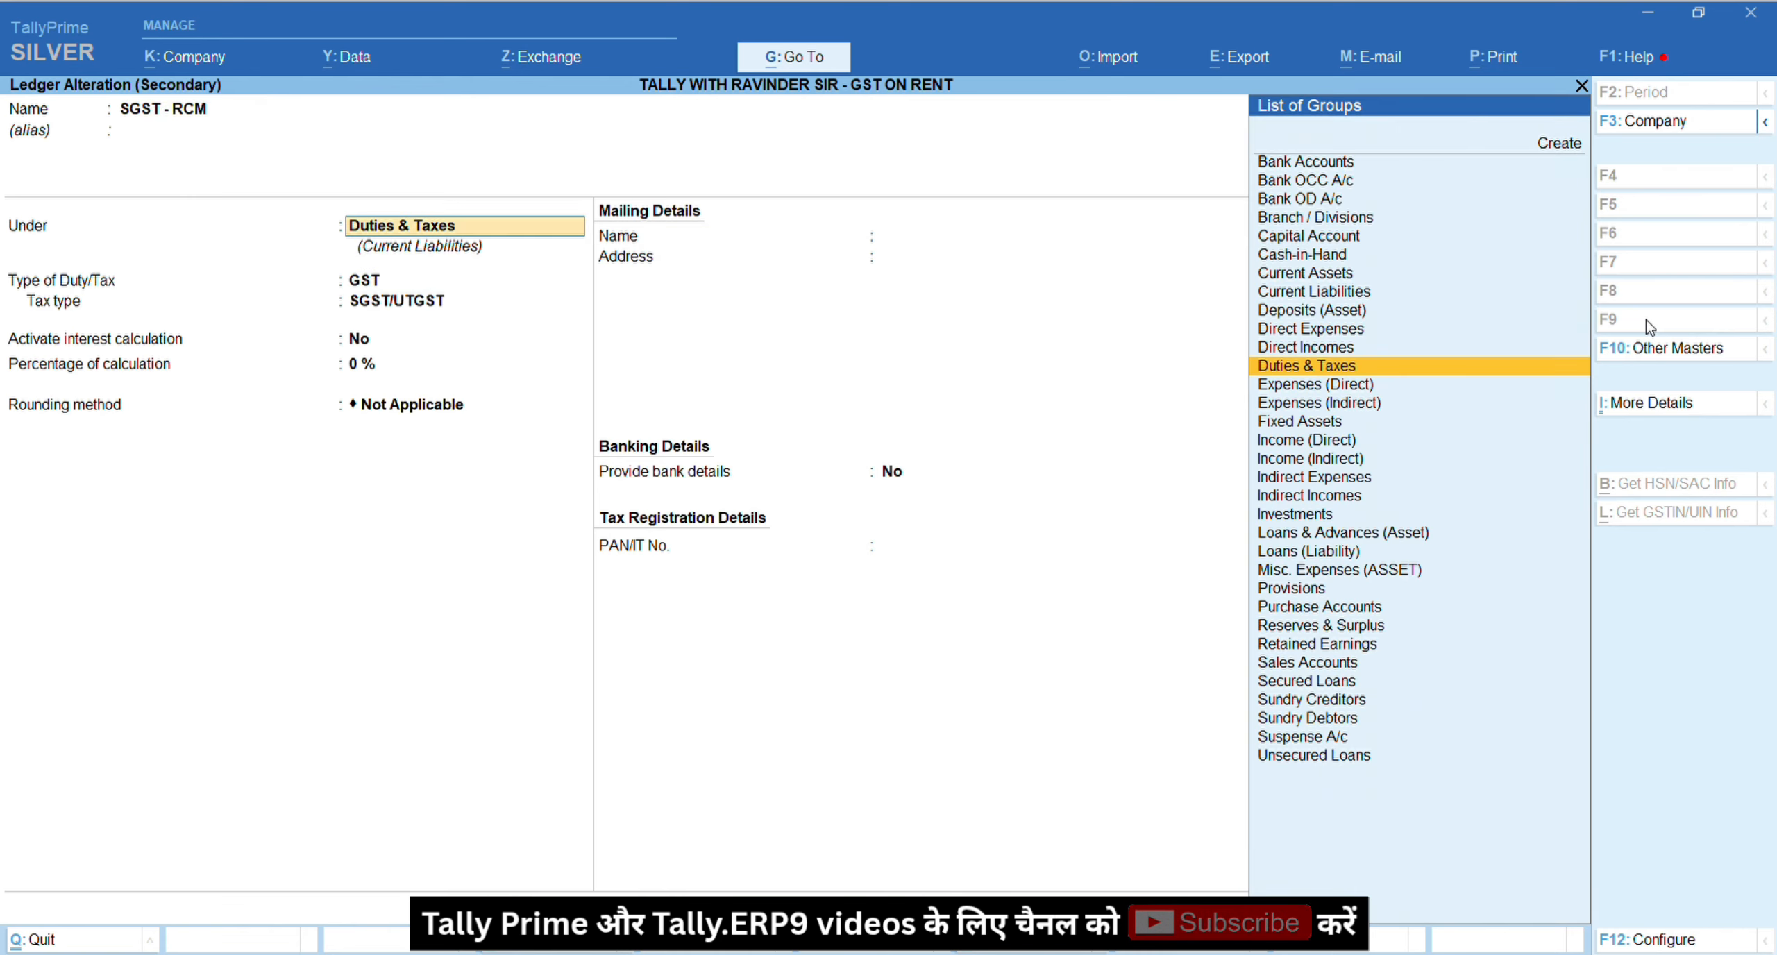
{"action": "key", "text": "Return"}
{"action": "key", "text": "Return"}
{"action": "key", "text": "Return"}
{"action": "key", "text": "Return"}
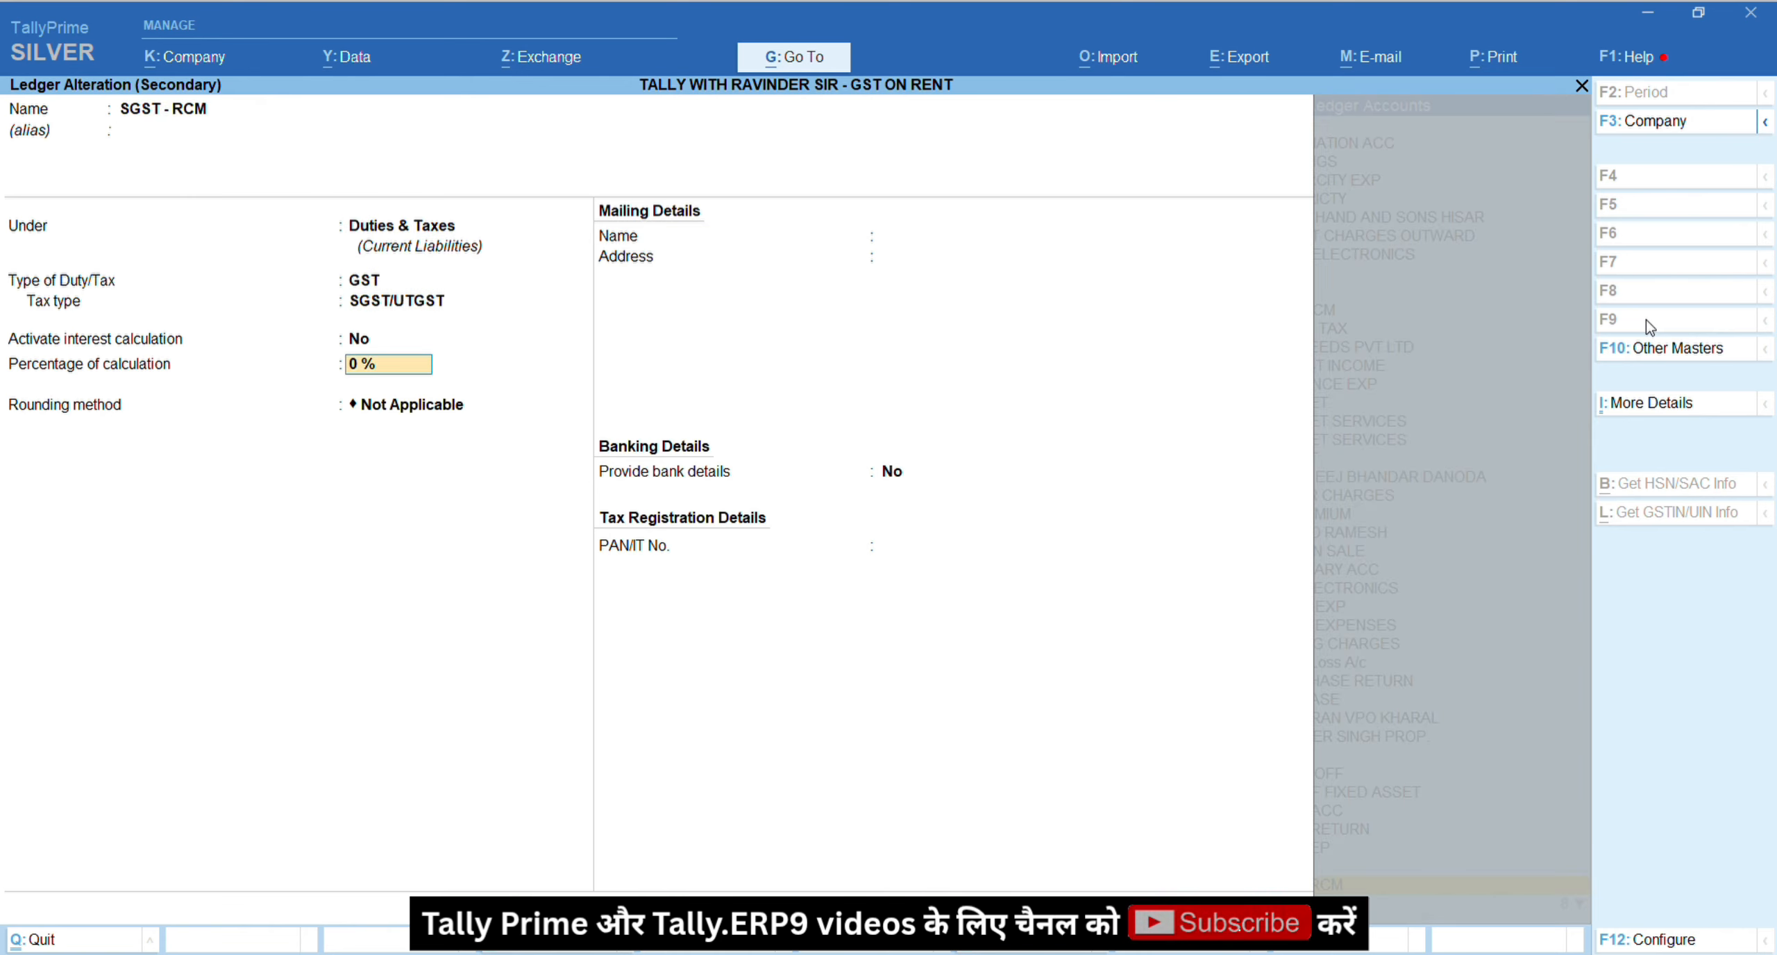
{"action": "key", "text": "Return"}
{"action": "key", "text": "Return"}
{"action": "key", "text": "Return"}
{"action": "key", "text": "Return"}
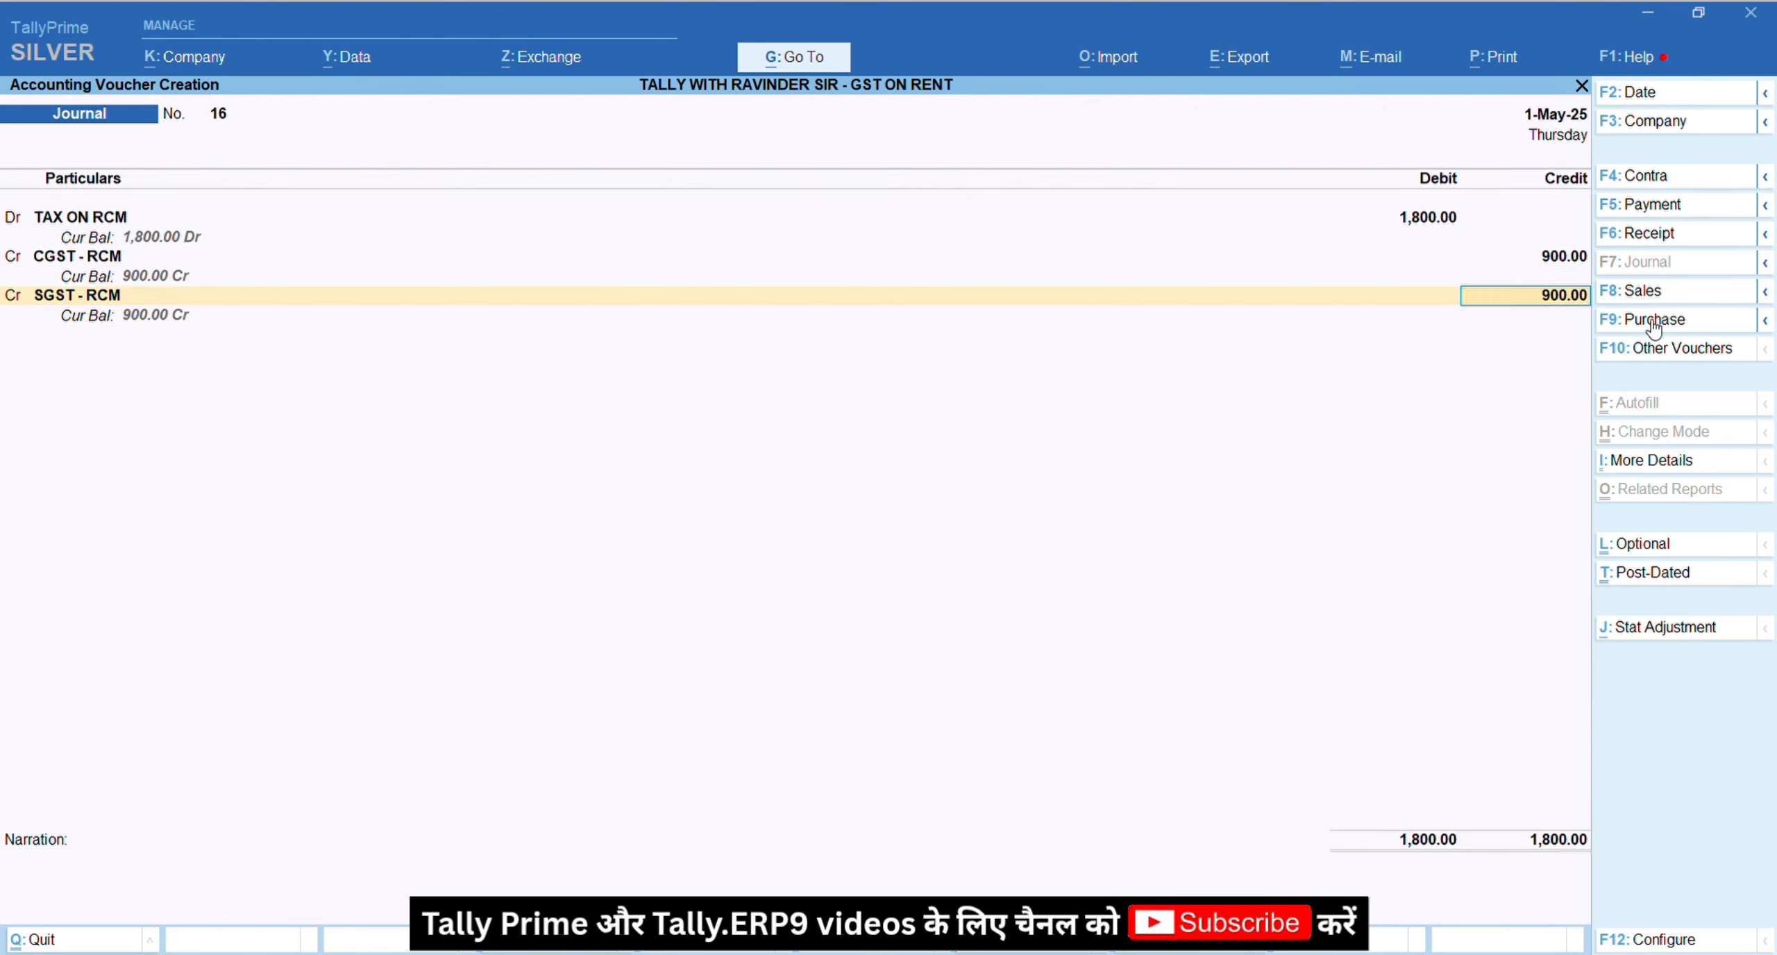
Step: Save the RCM liability journal voucher and leave voucher entry for the Gateway of Tally
{"action": "key", "text": "Return"}
{"action": "key", "text": "ctrl+a"}
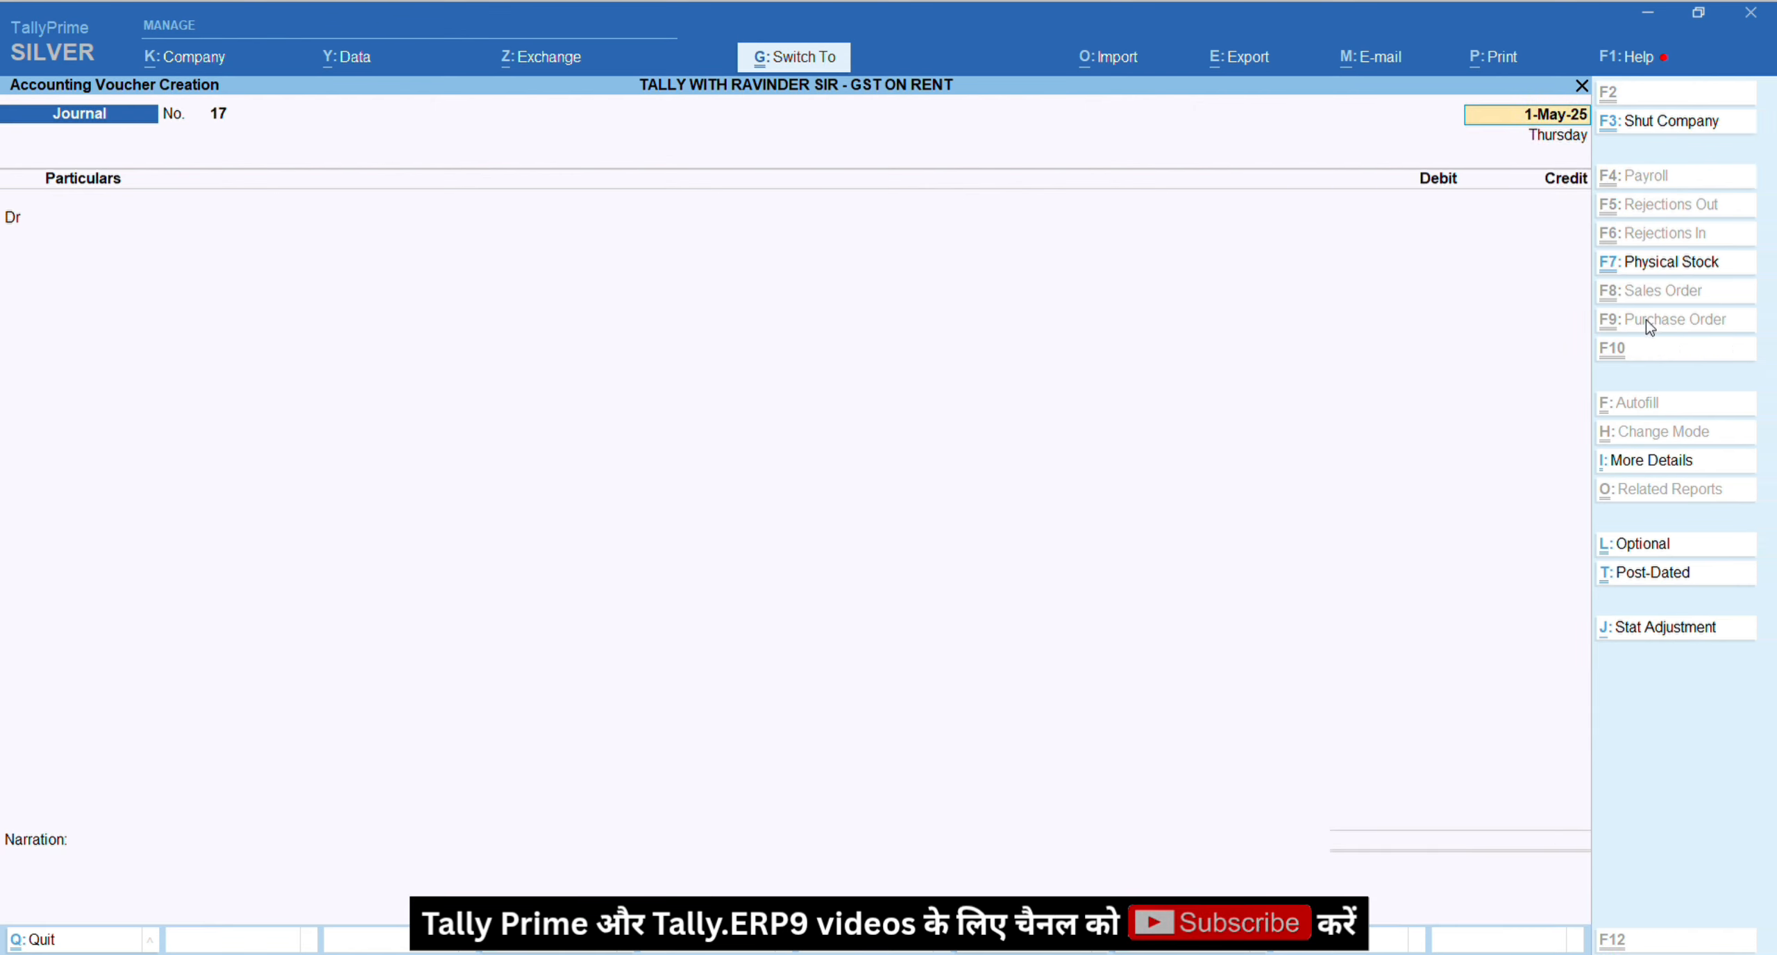
{"action": "key", "text": "Escape"}
{"action": "key", "text": "y"}
{"action": "key", "text": "Escape"}
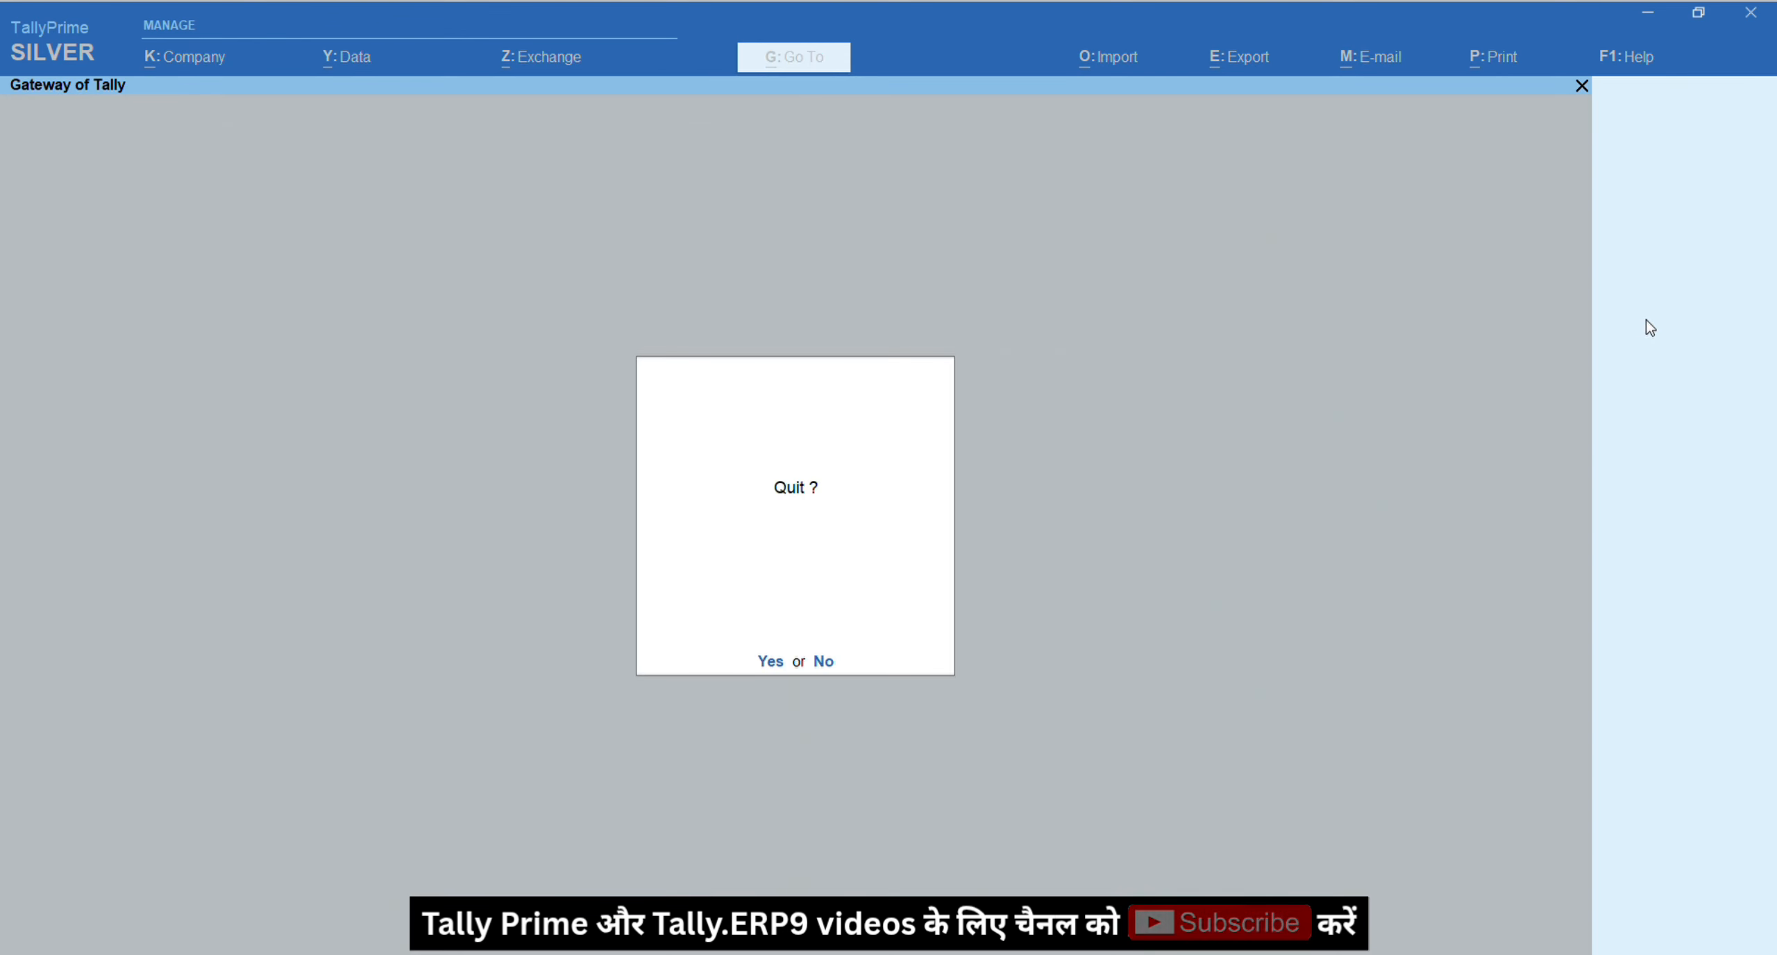
{"action": "key", "text": "Escape"}
Step: View the detailed balance sheet, inspect the ledgers under Duties & Taxes, and return to the Gateway of Tally
{"action": "key", "text": "b"}
{"action": "key", "text": "alt+F5"}
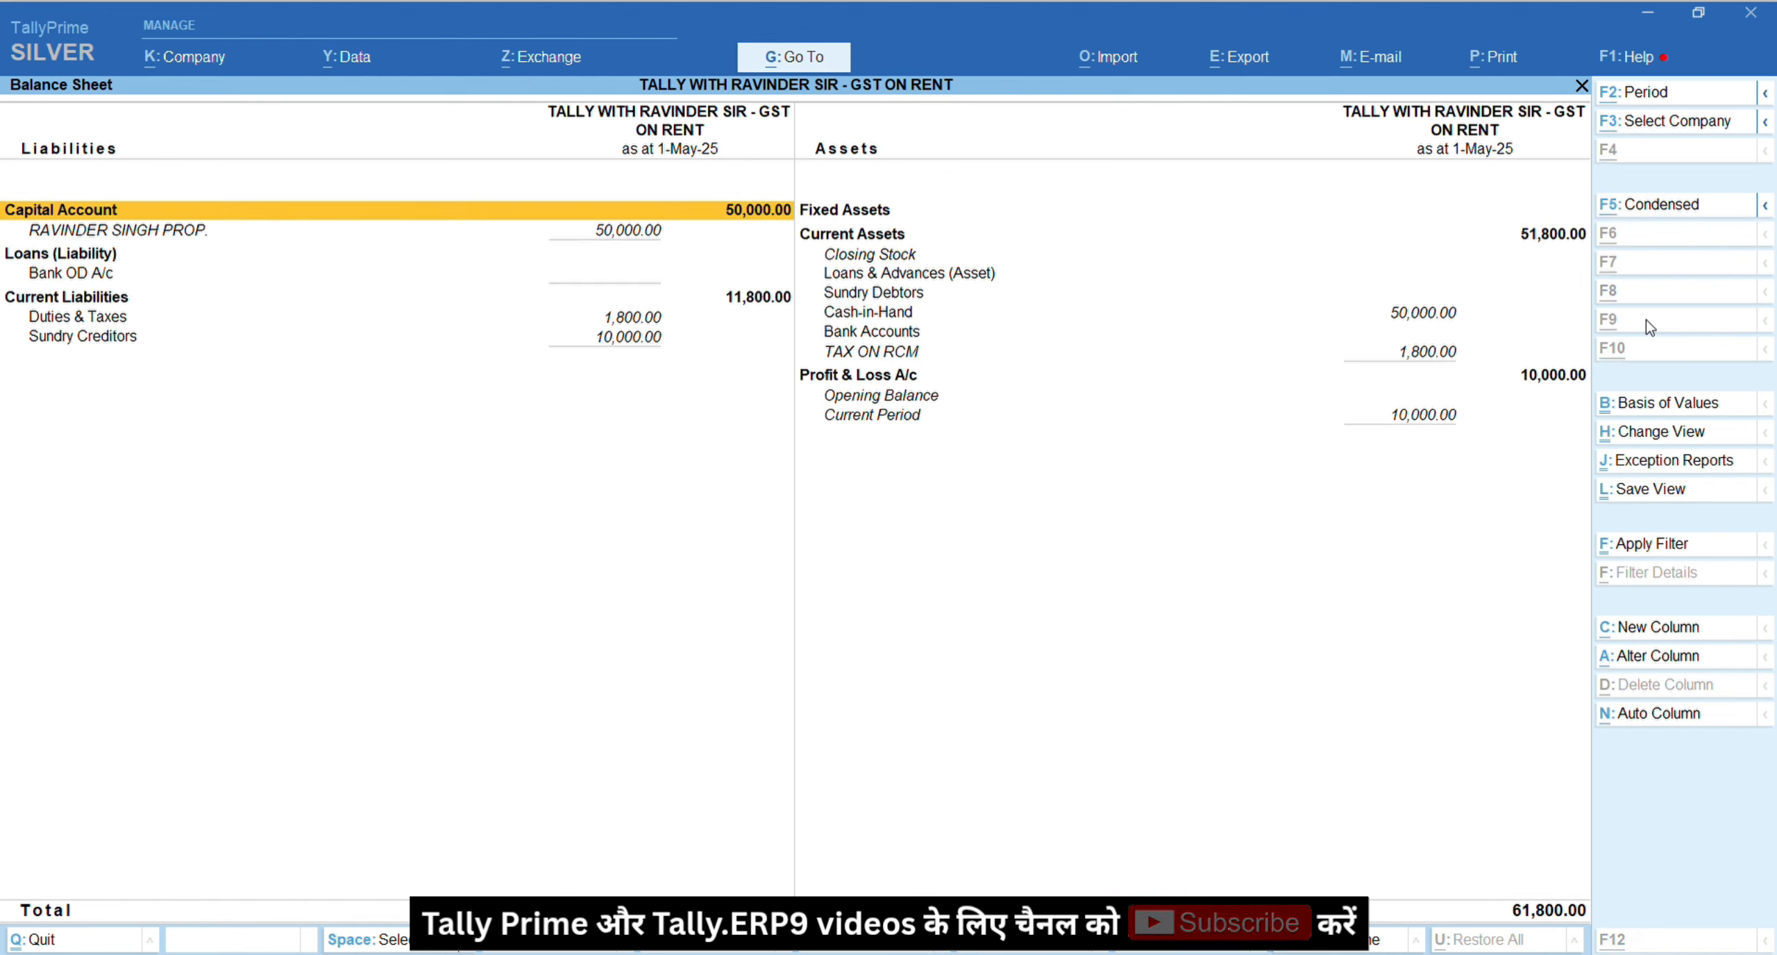
{"action": "key", "text": "Down"}
{"action": "key", "text": "Down"}
{"action": "key", "text": "Down"}
{"action": "key", "text": "Down"}
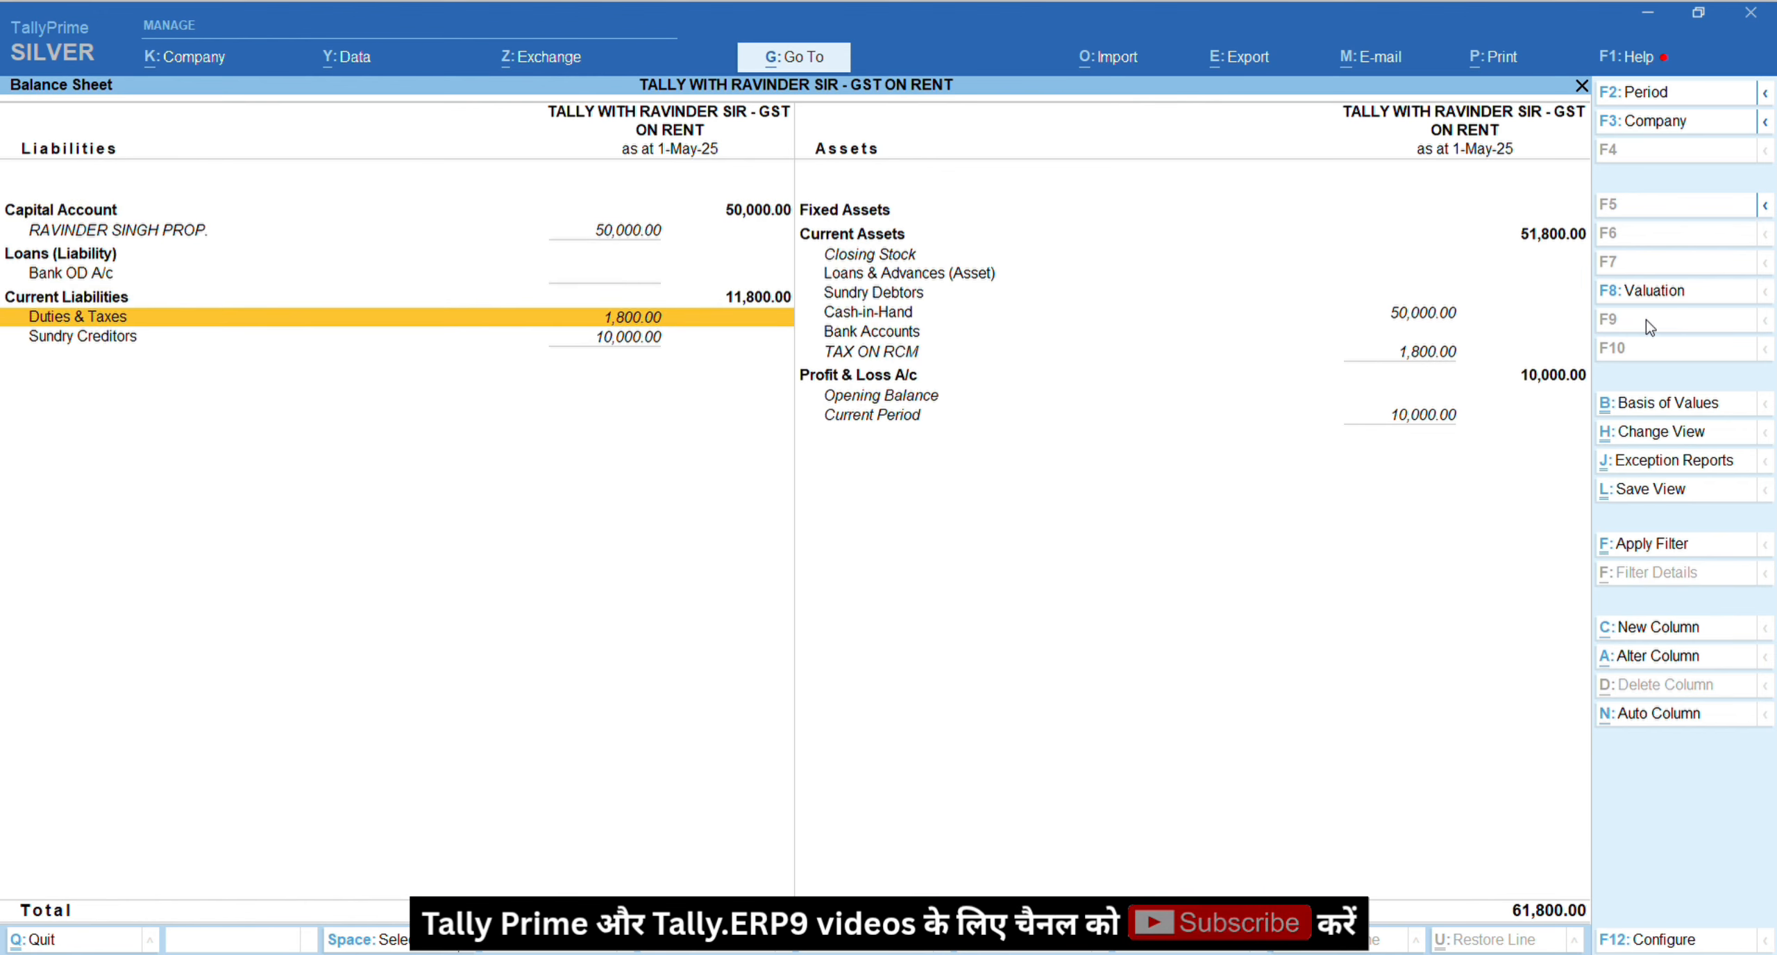
{"action": "key", "text": "Return"}
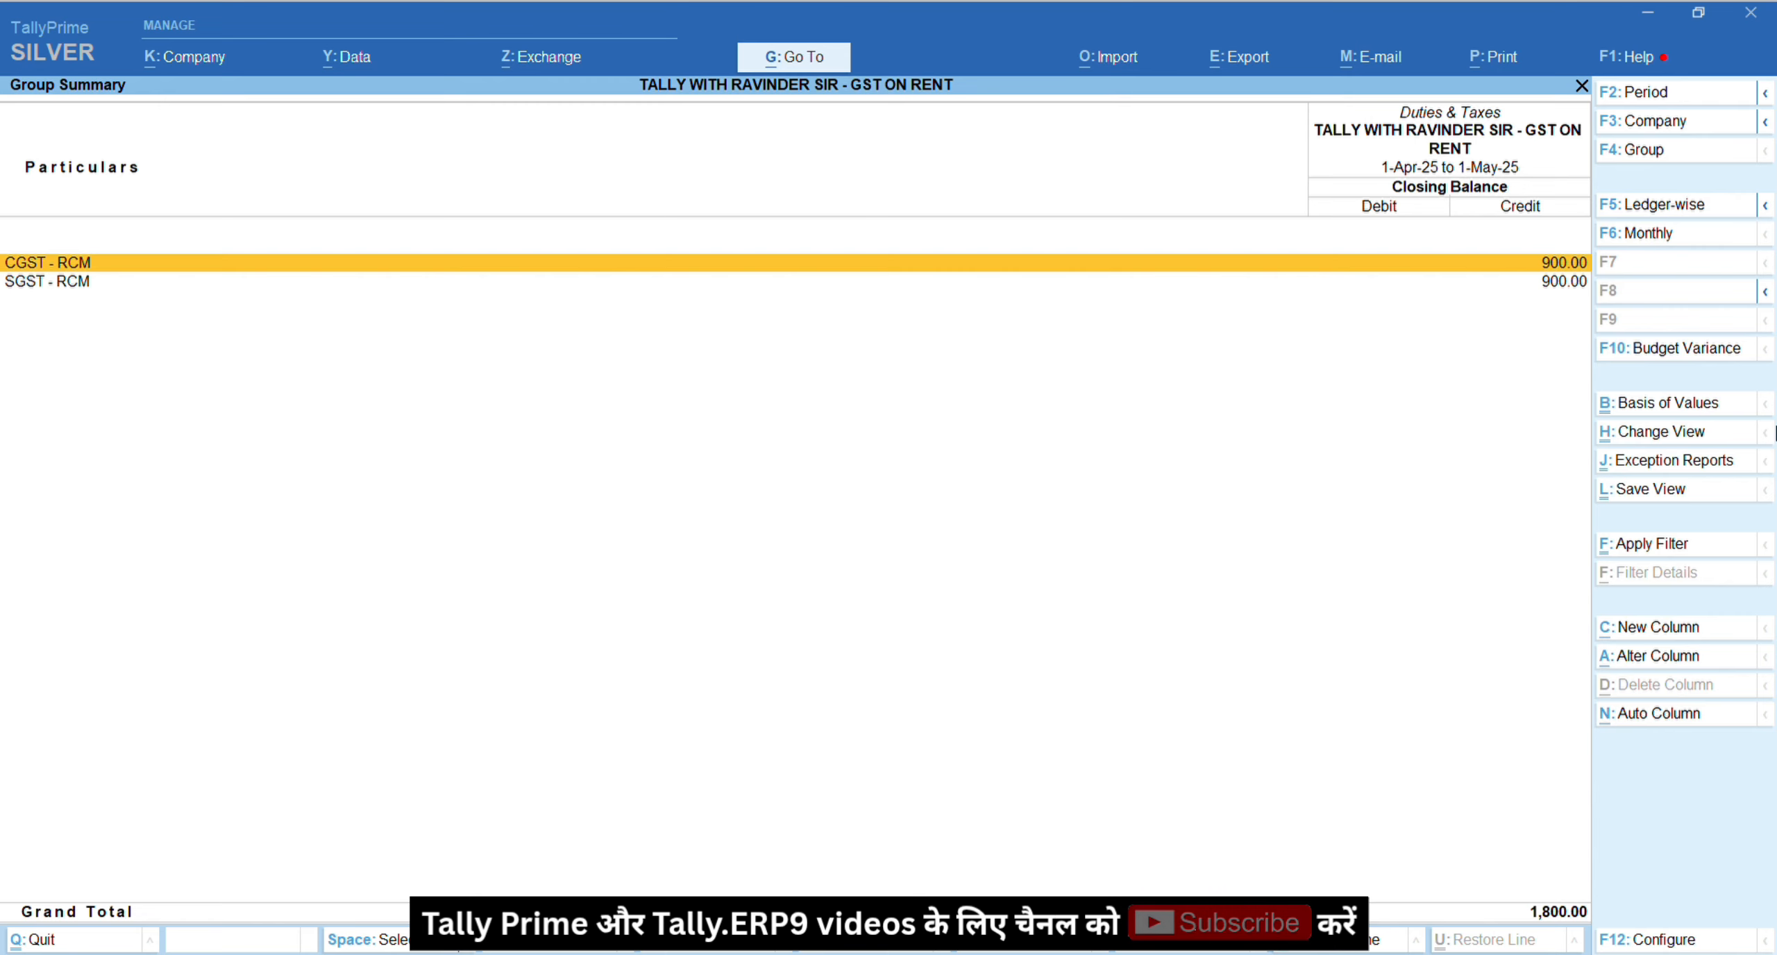
{"action": "key", "text": "Escape"}
{"action": "key", "text": "Escape"}
{"action": "key", "text": "Home"}
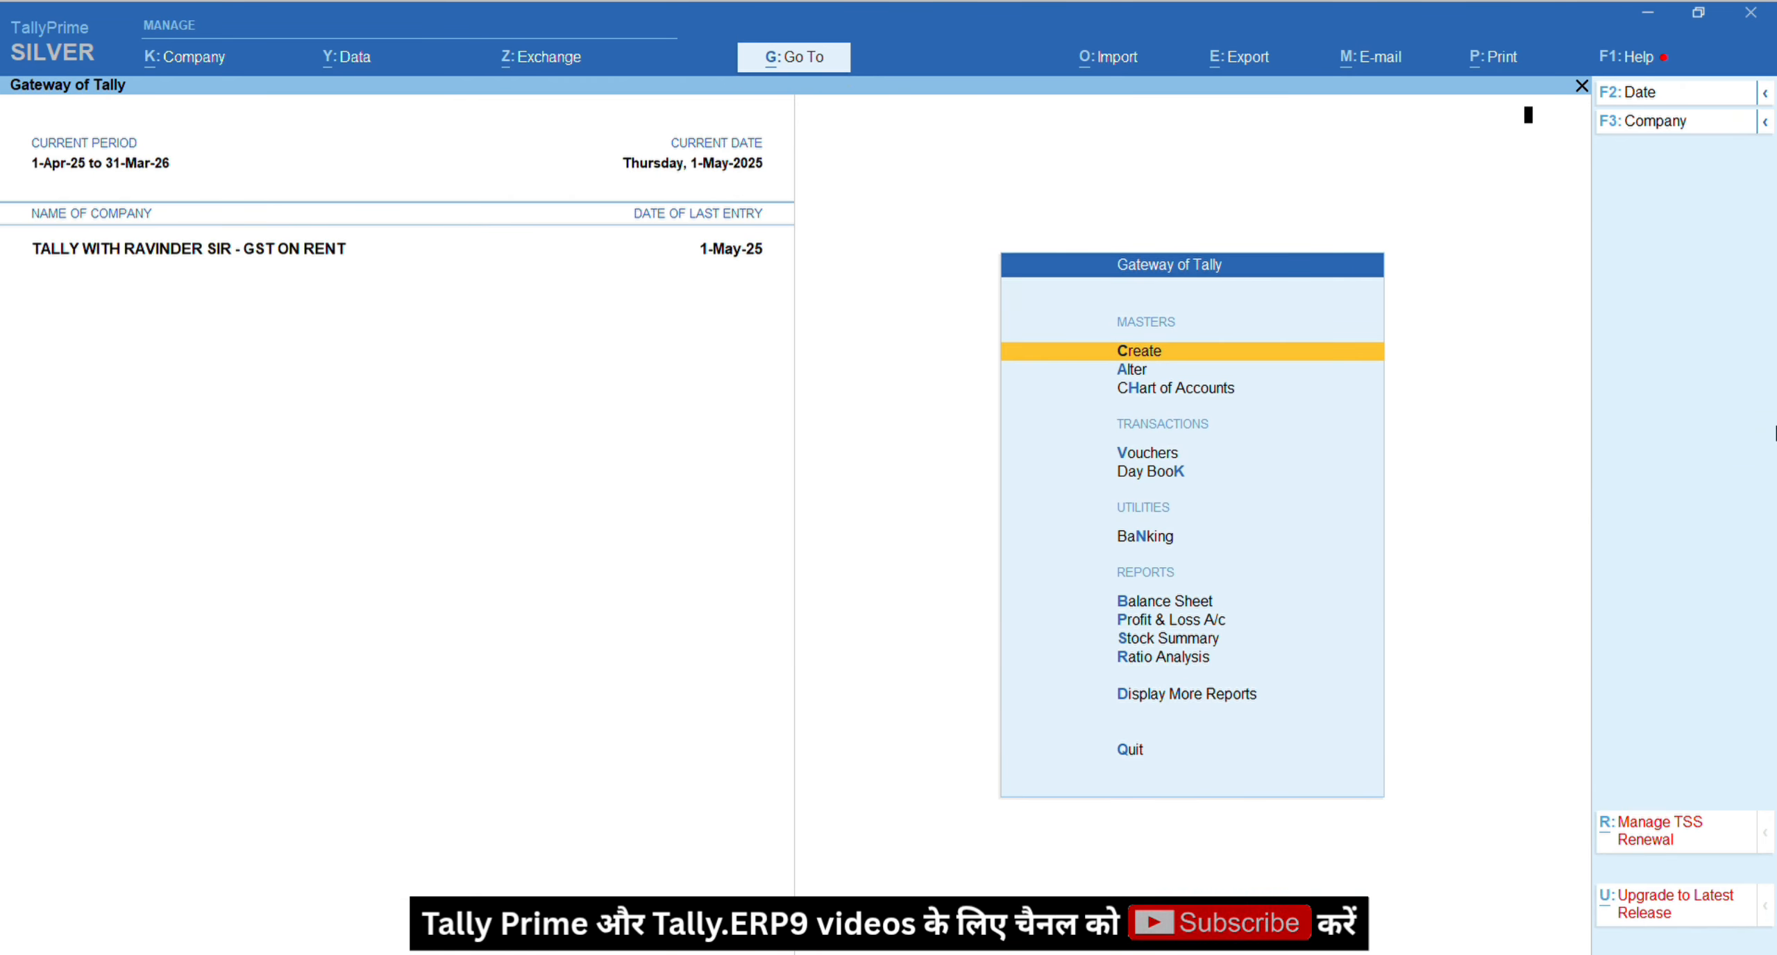
Step: Start a payment voucher dated 1-May-25 from the Cash account and enter 900 against the CGST - RCM ledger
{"action": "key", "text": "v"}
{"action": "key", "text": "F5"}
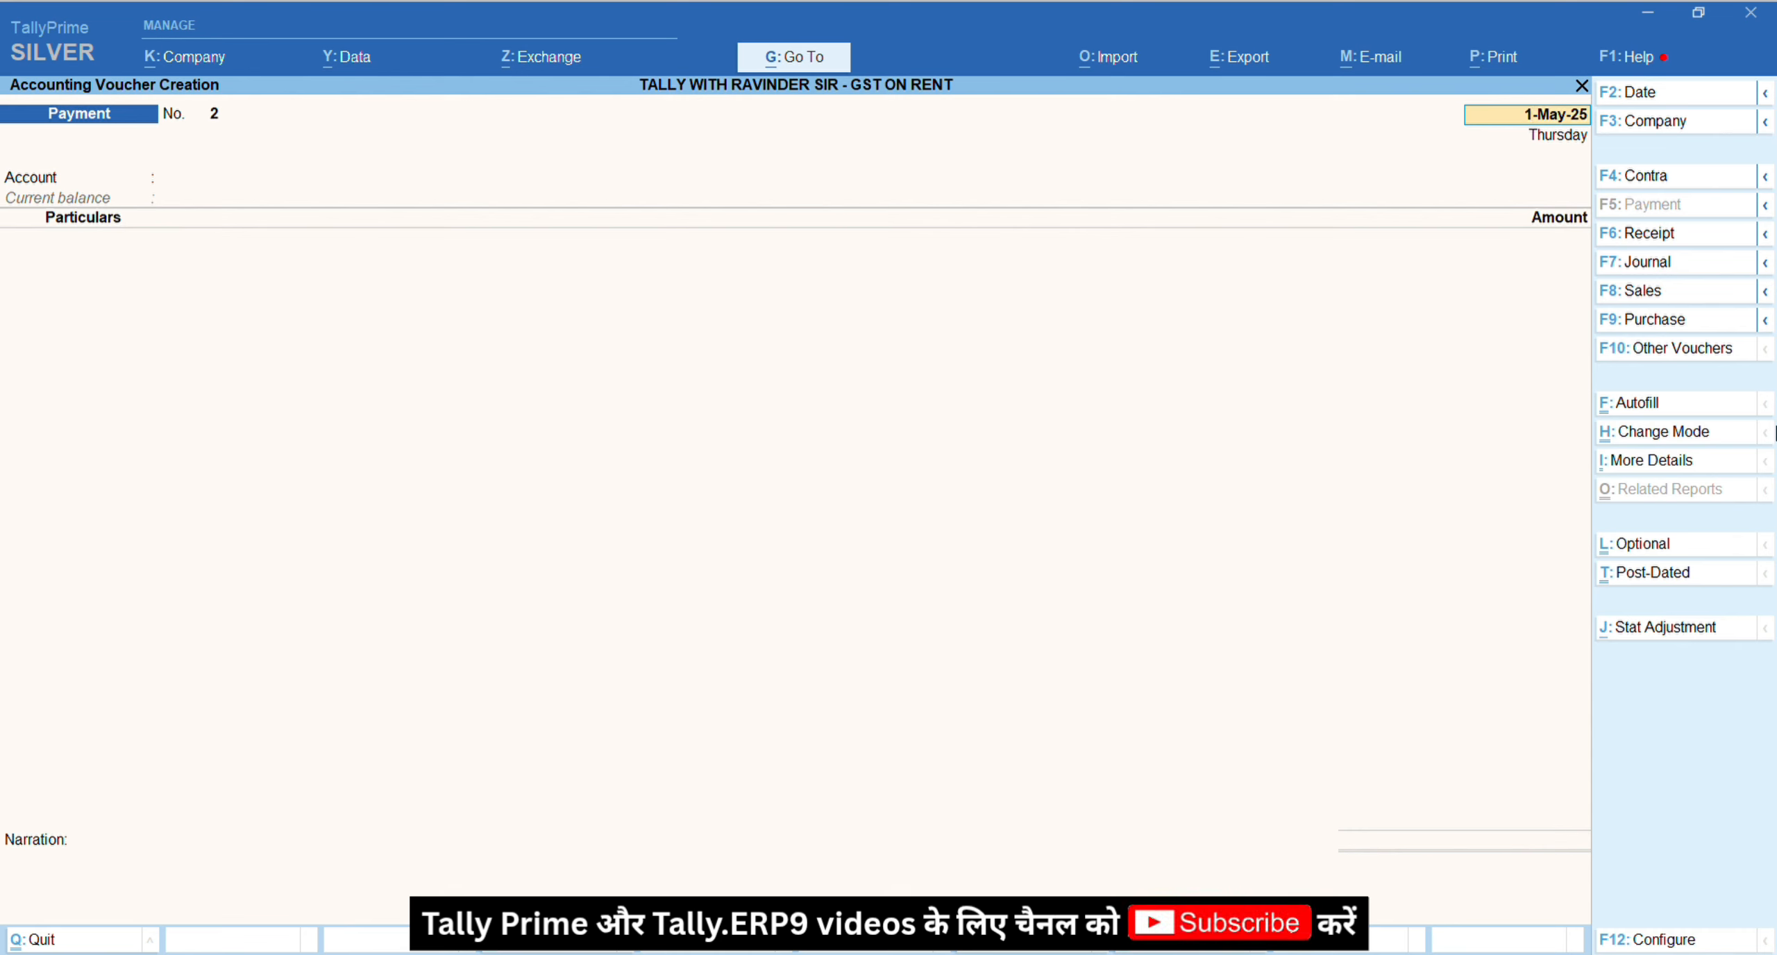
{"action": "key", "text": "Return"}
{"action": "type", "text": "Cas"}
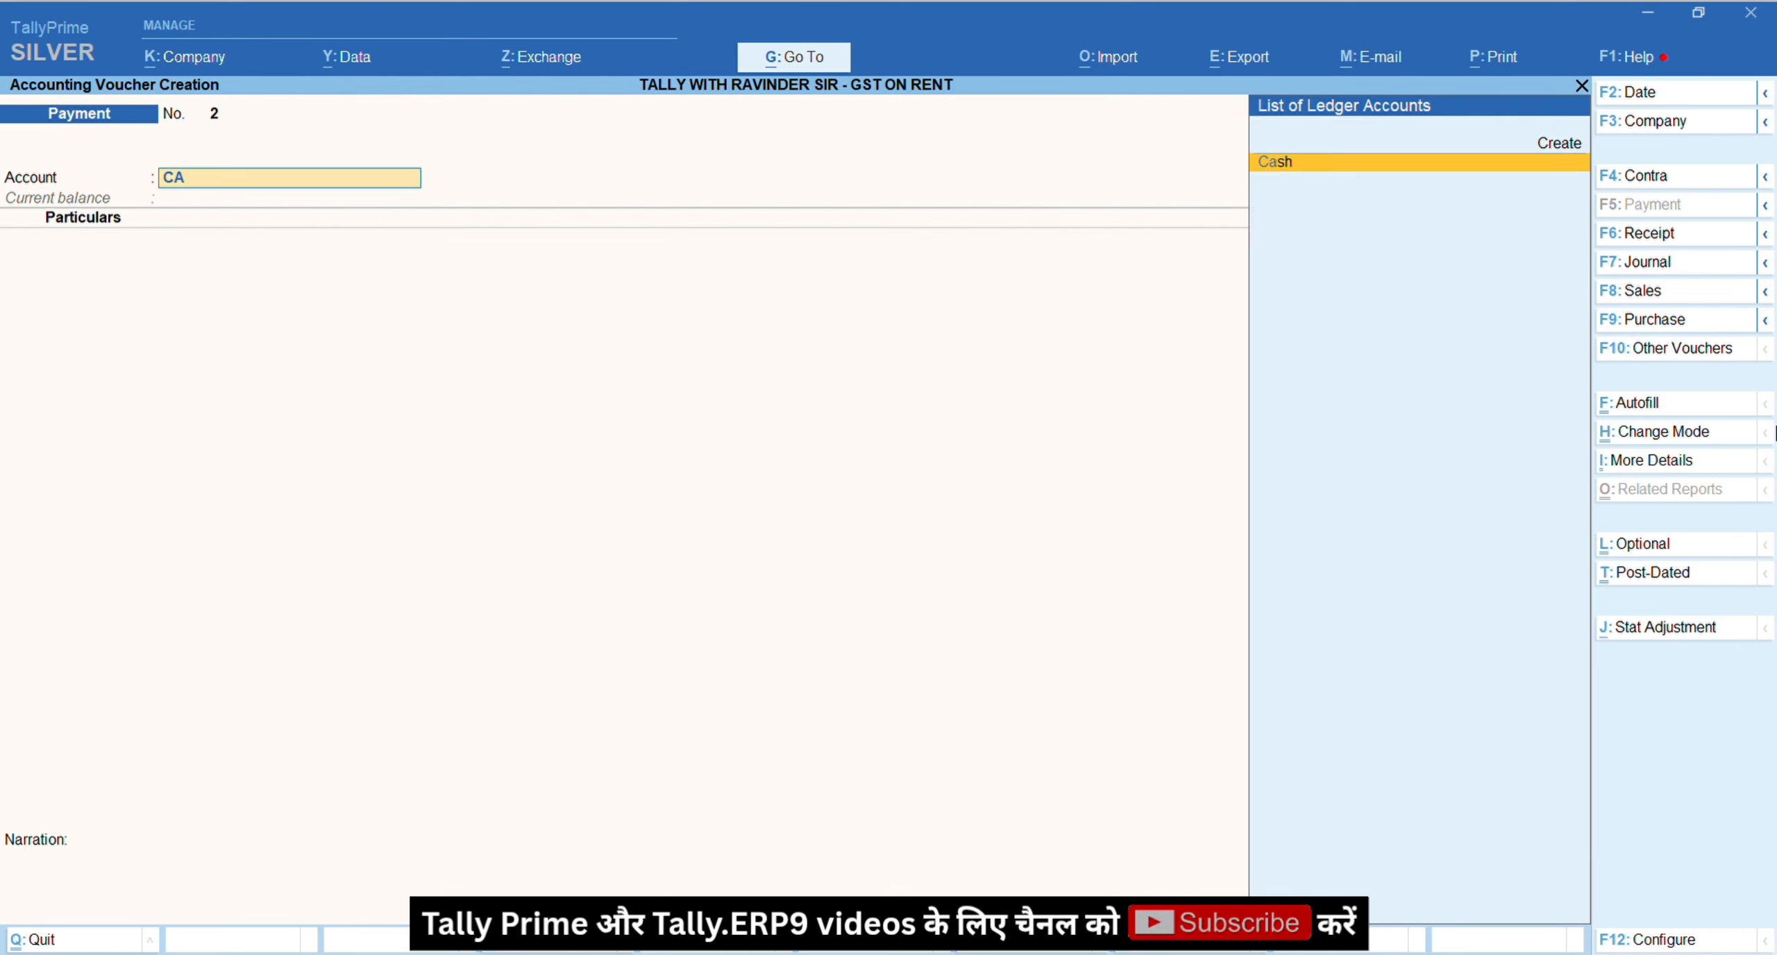
{"action": "key", "text": "Return"}
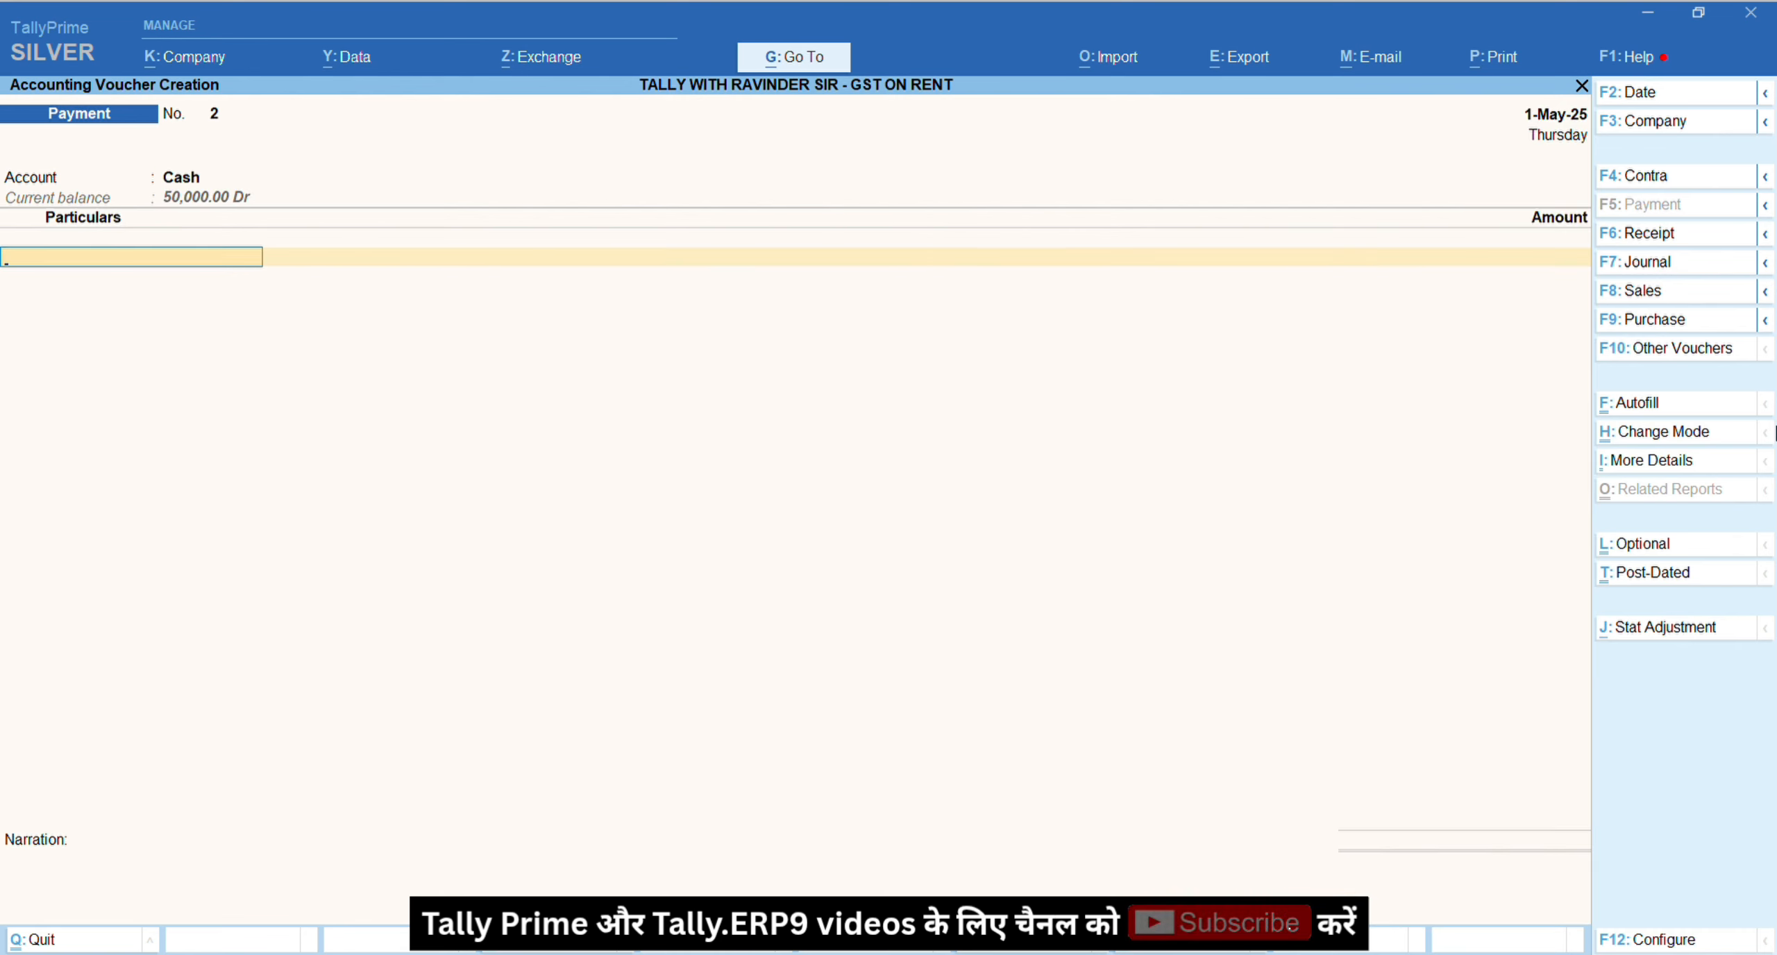
{"action": "type", "text": "RCM"}
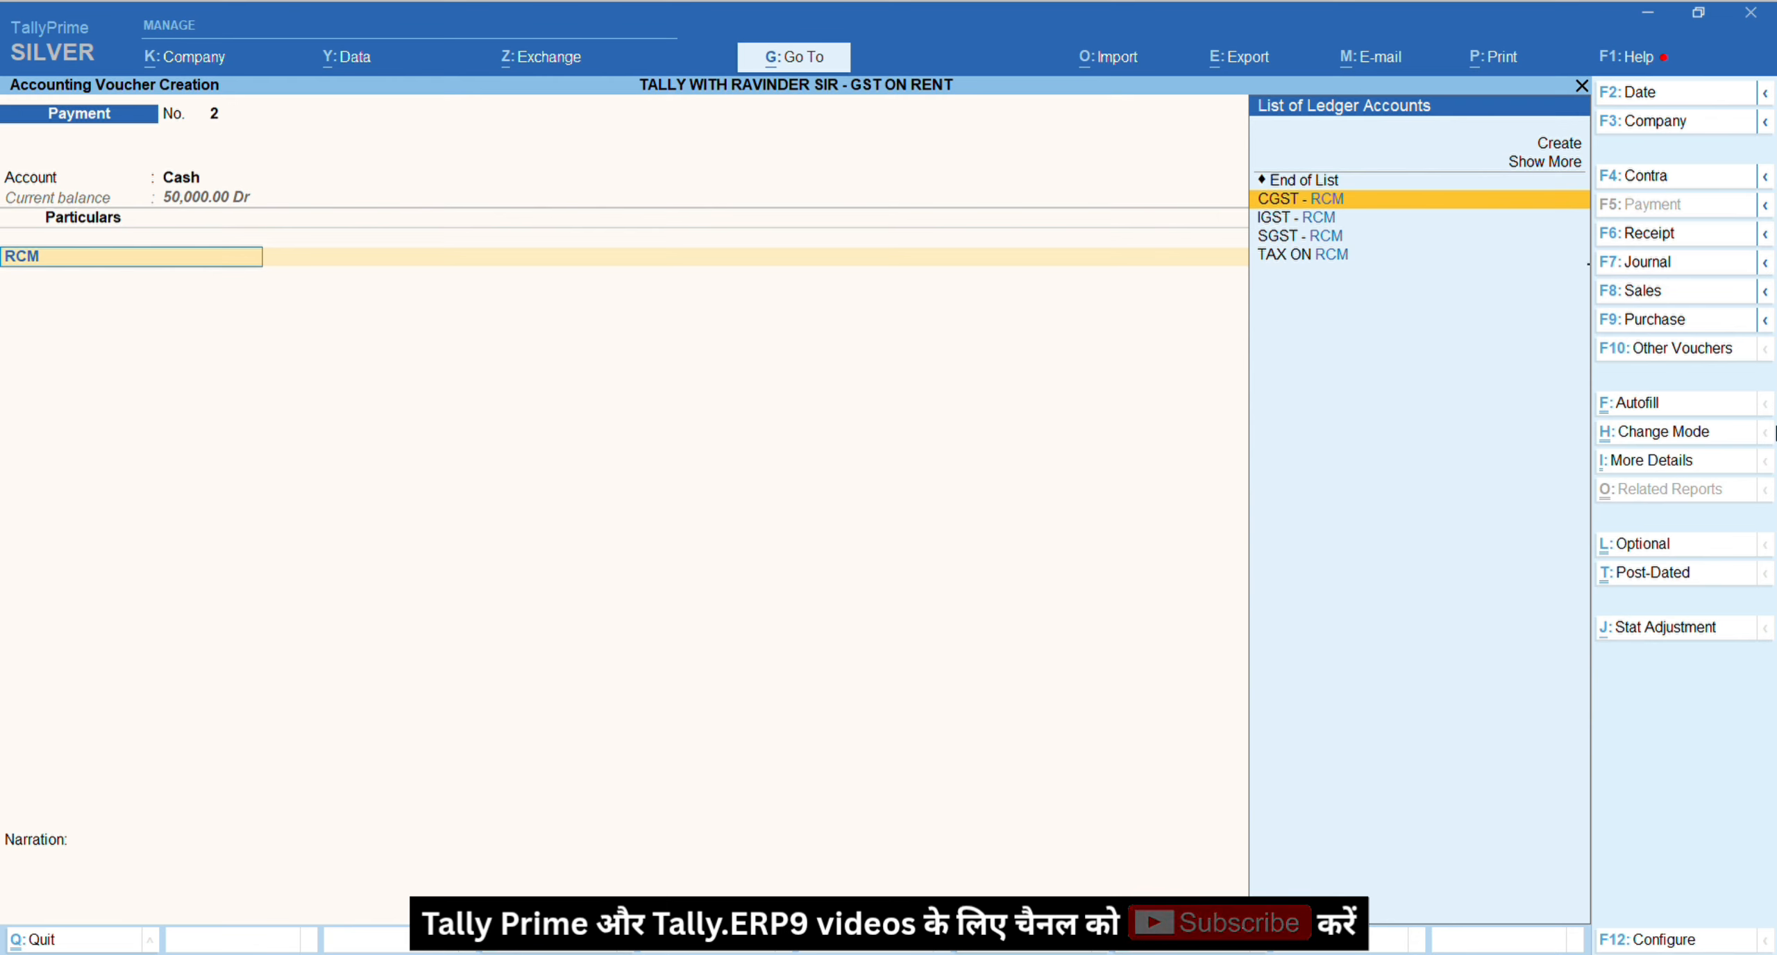
{"action": "key", "text": "Return"}
{"action": "type", "text": "900"}
{"action": "key", "text": "Return"}
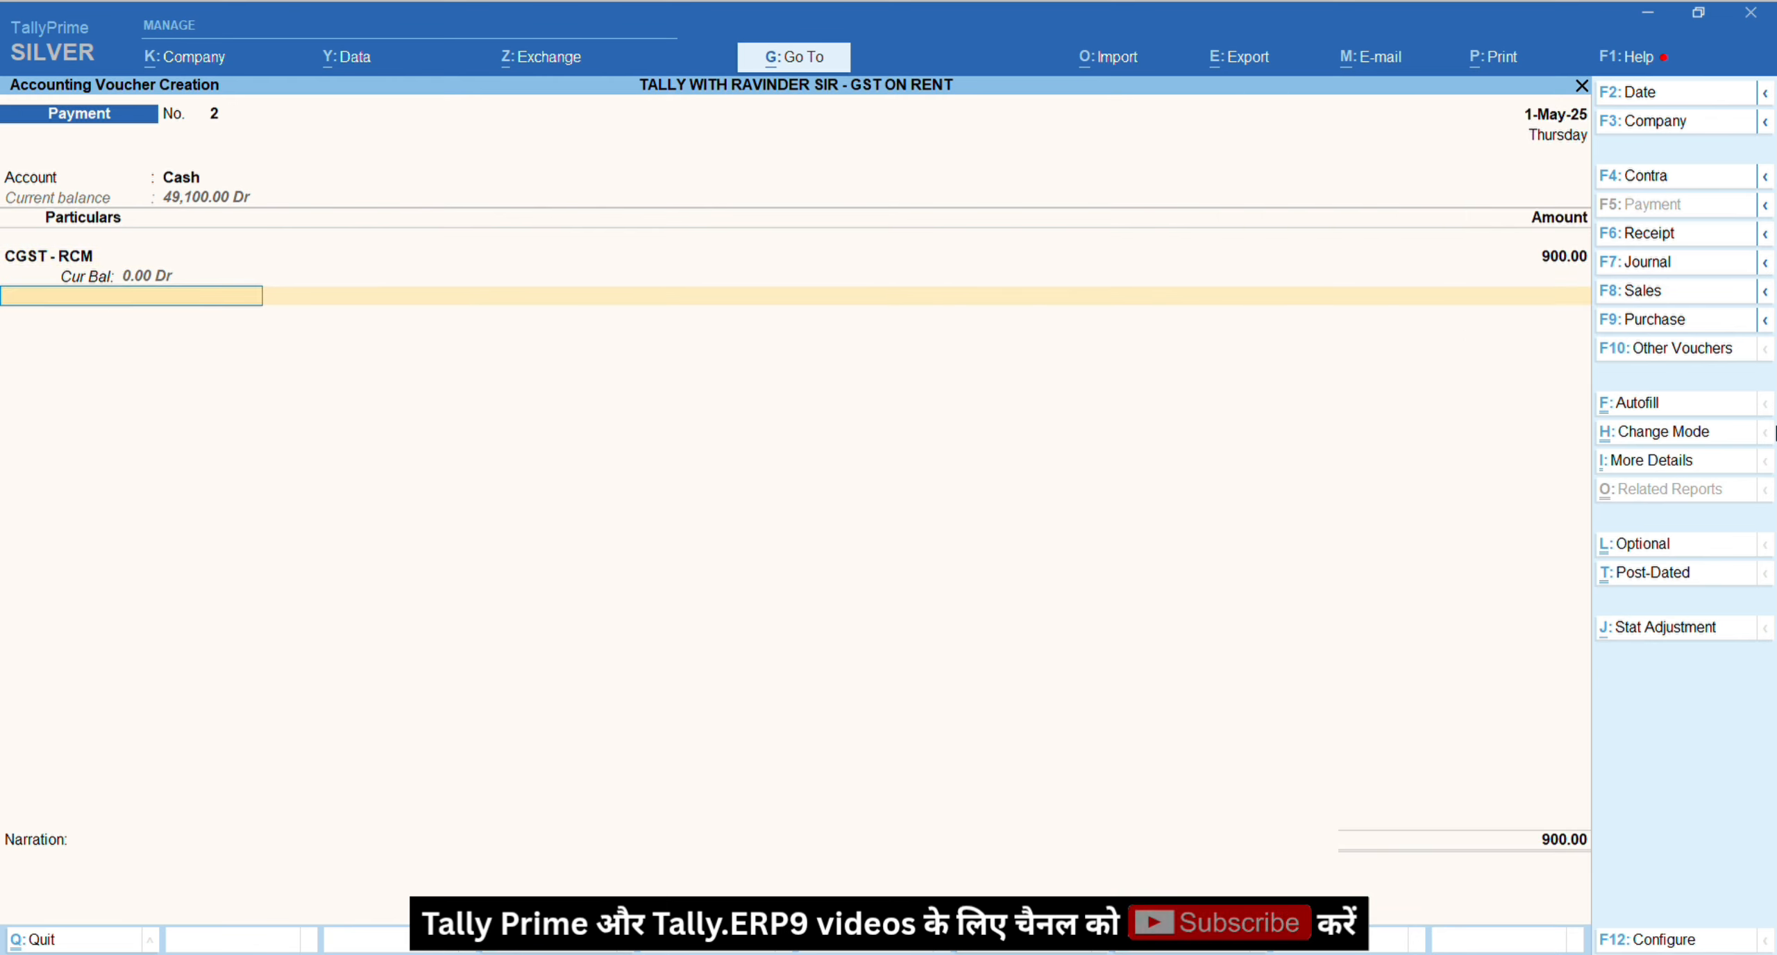
Step: Add the SGST - RCM ledger with 900 to the payment, save the voucher and leave voucher entry
{"action": "type", "text": "sgst"}
{"action": "key", "text": "Down"}
{"action": "key", "text": "Return"}
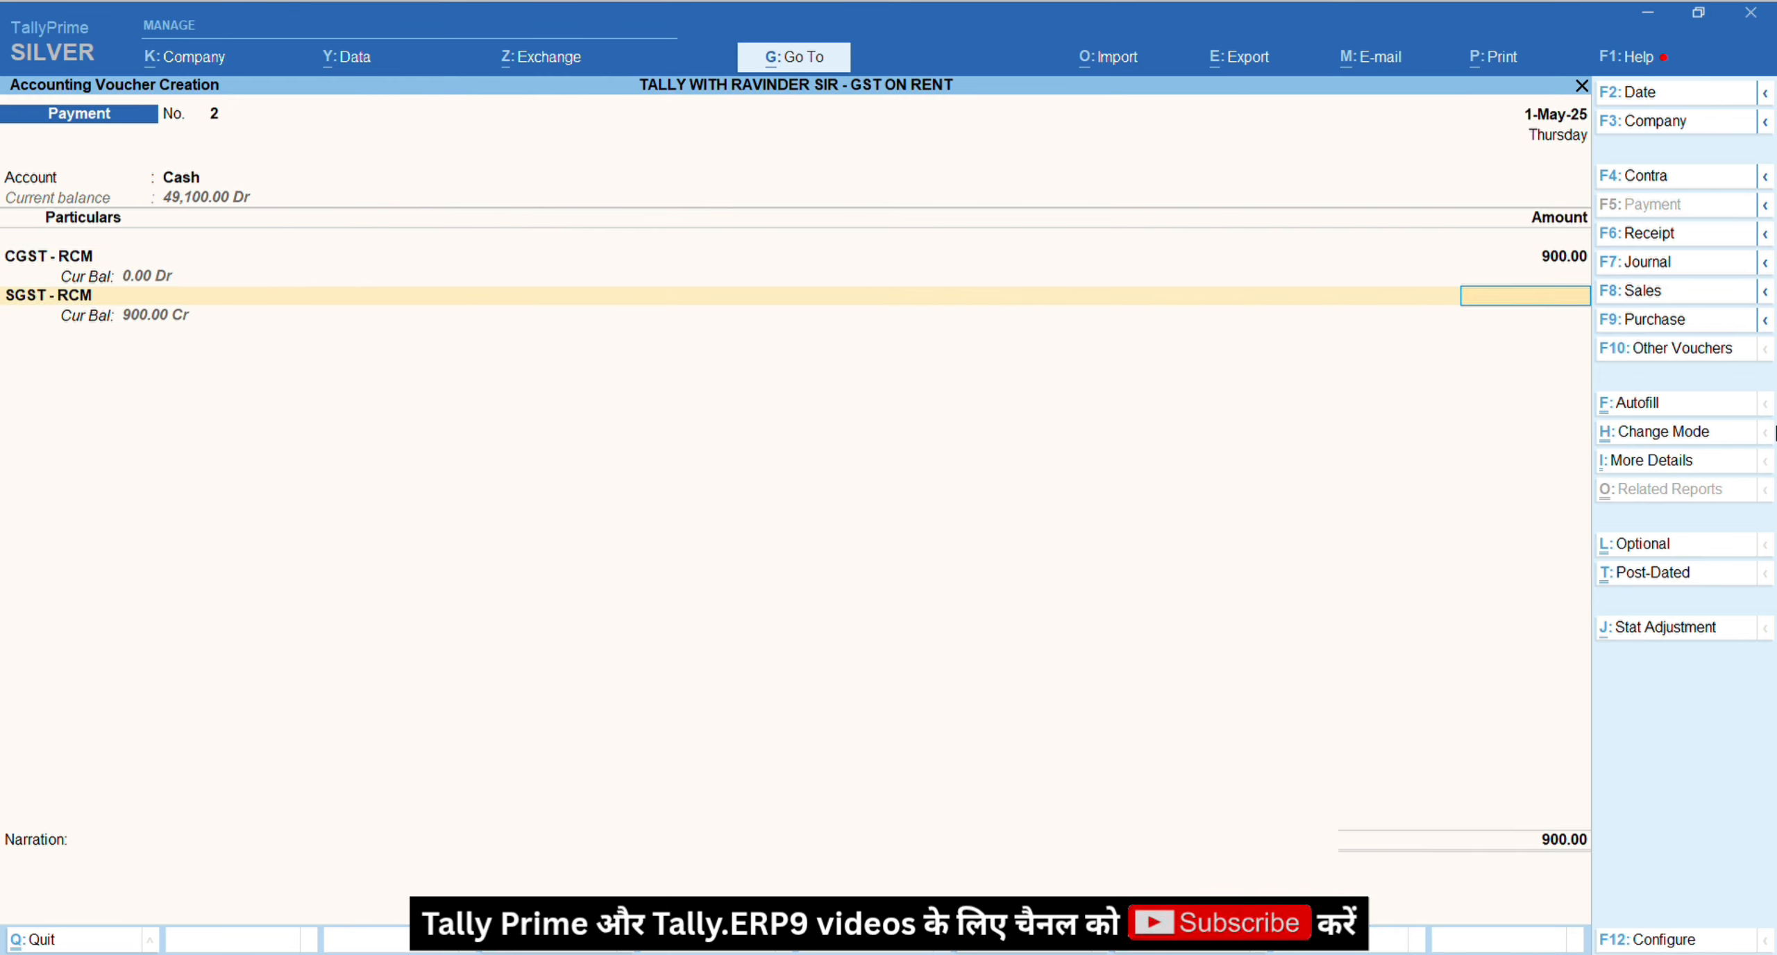
{"action": "type", "text": "900"}
{"action": "key", "text": "Return"}
{"action": "key", "text": "ctrl"}
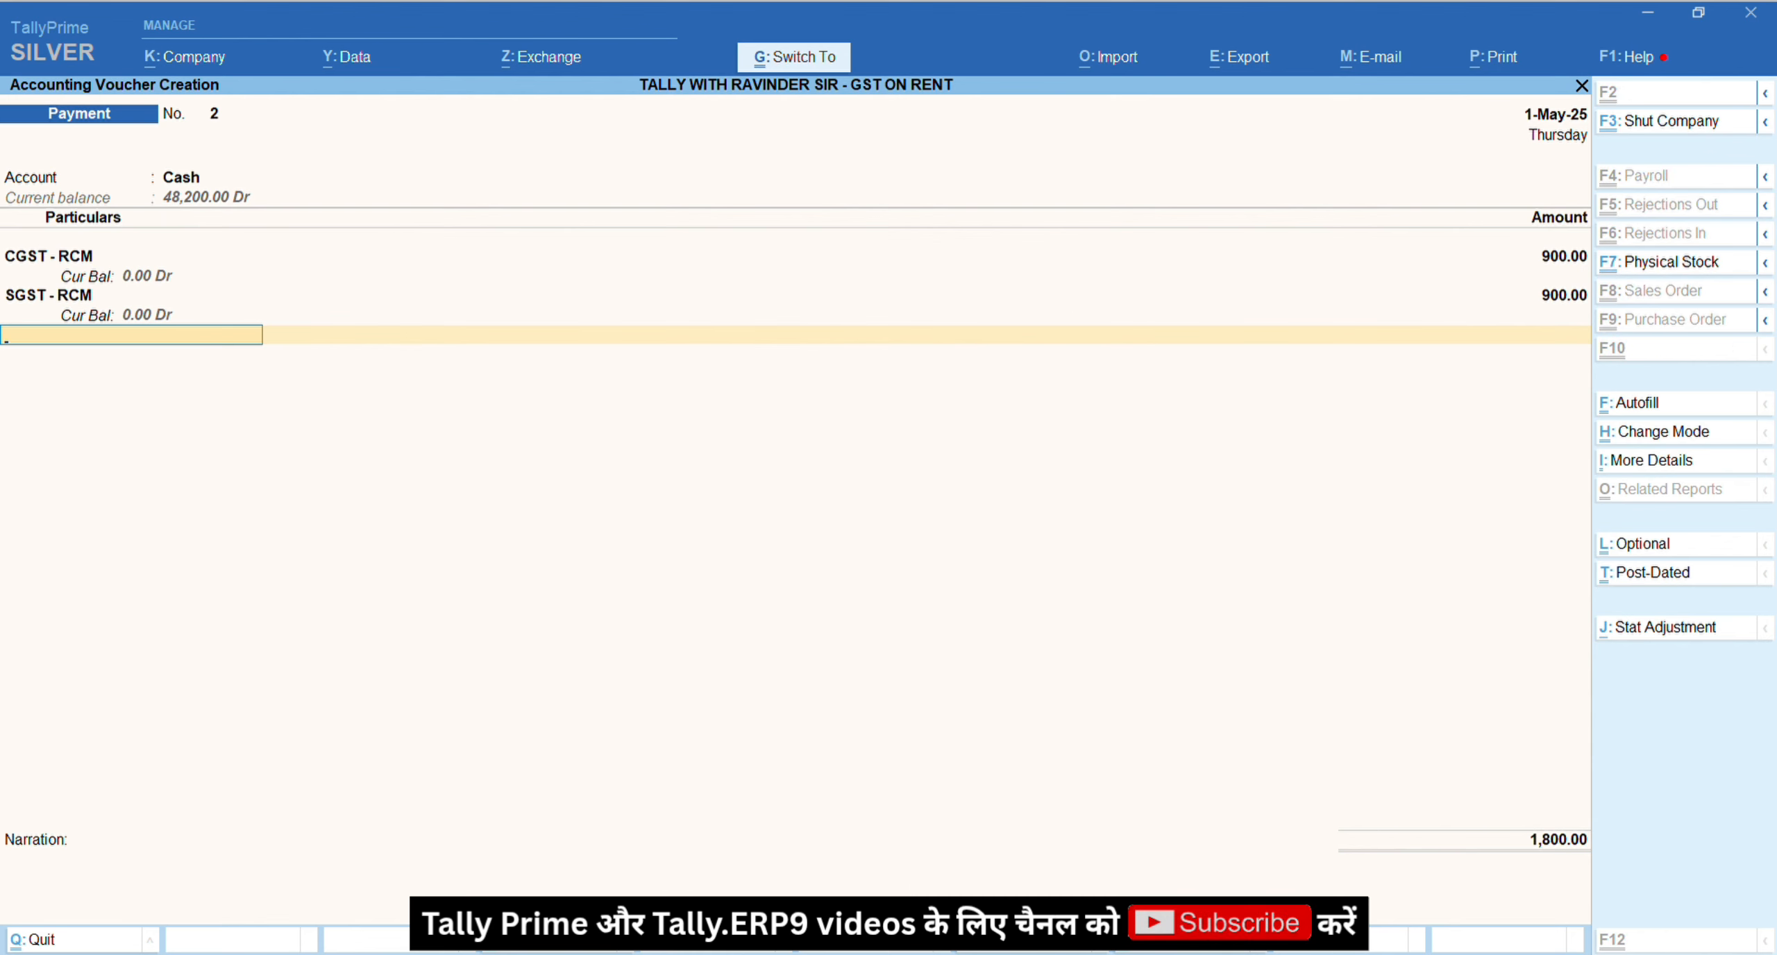
{"action": "key", "text": "ctrl+a"}
{"action": "key", "text": "ctrl+q"}
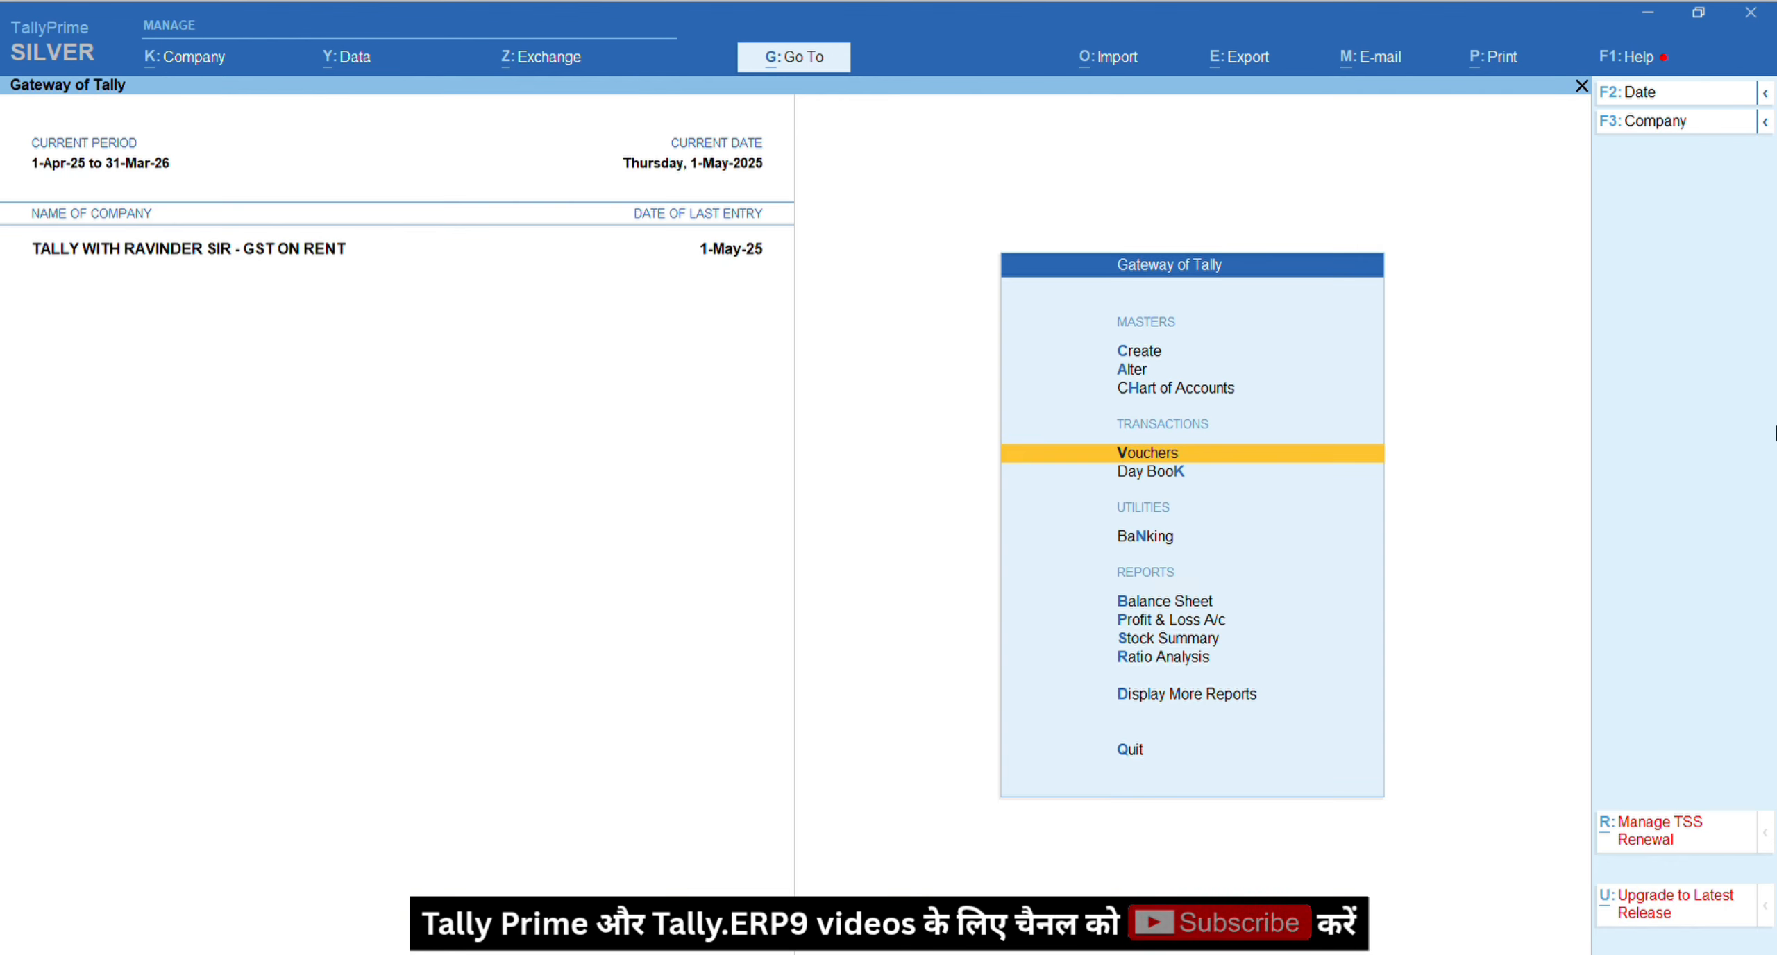
Step: Review the detailed balance sheet for the effect of the RCM tax payment, and return to the Gateway of Tally
{"action": "key", "text": "Up"}
{"action": "key", "text": "Up"}
{"action": "key", "text": "Up"}
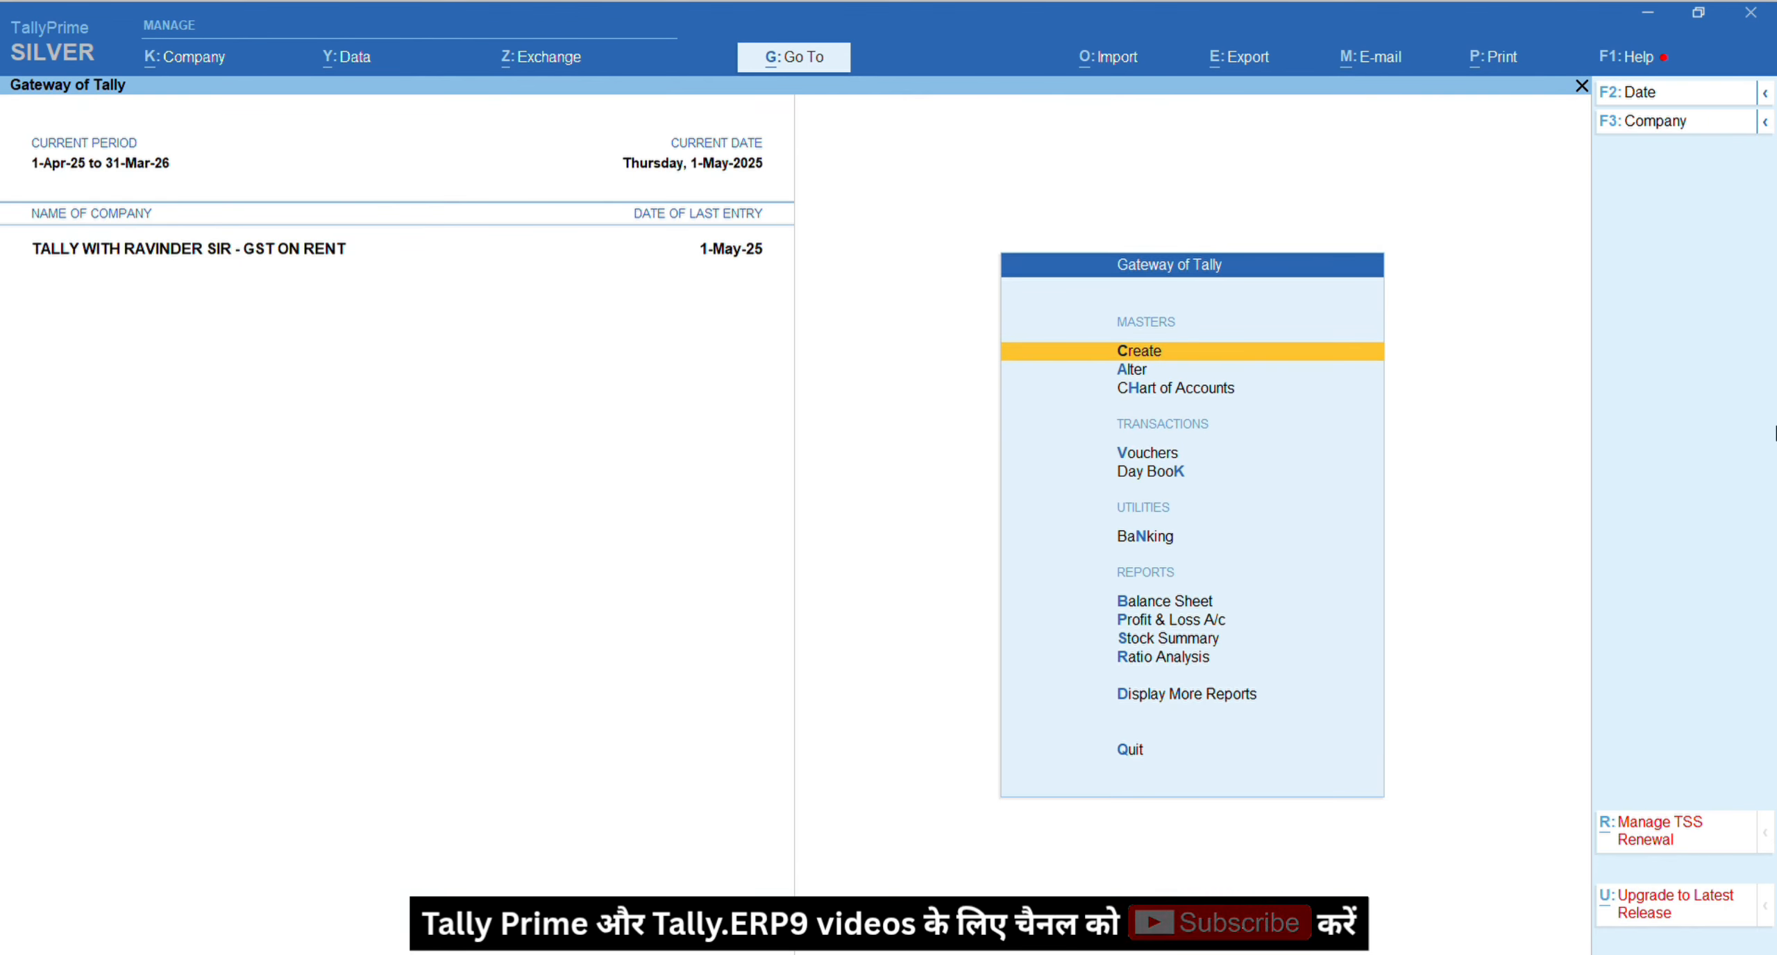
{"action": "key", "text": "b"}
{"action": "key", "text": "alt+f5"}
{"action": "key", "text": "Down"}
{"action": "key", "text": "Down"}
{"action": "key", "text": "Down"}
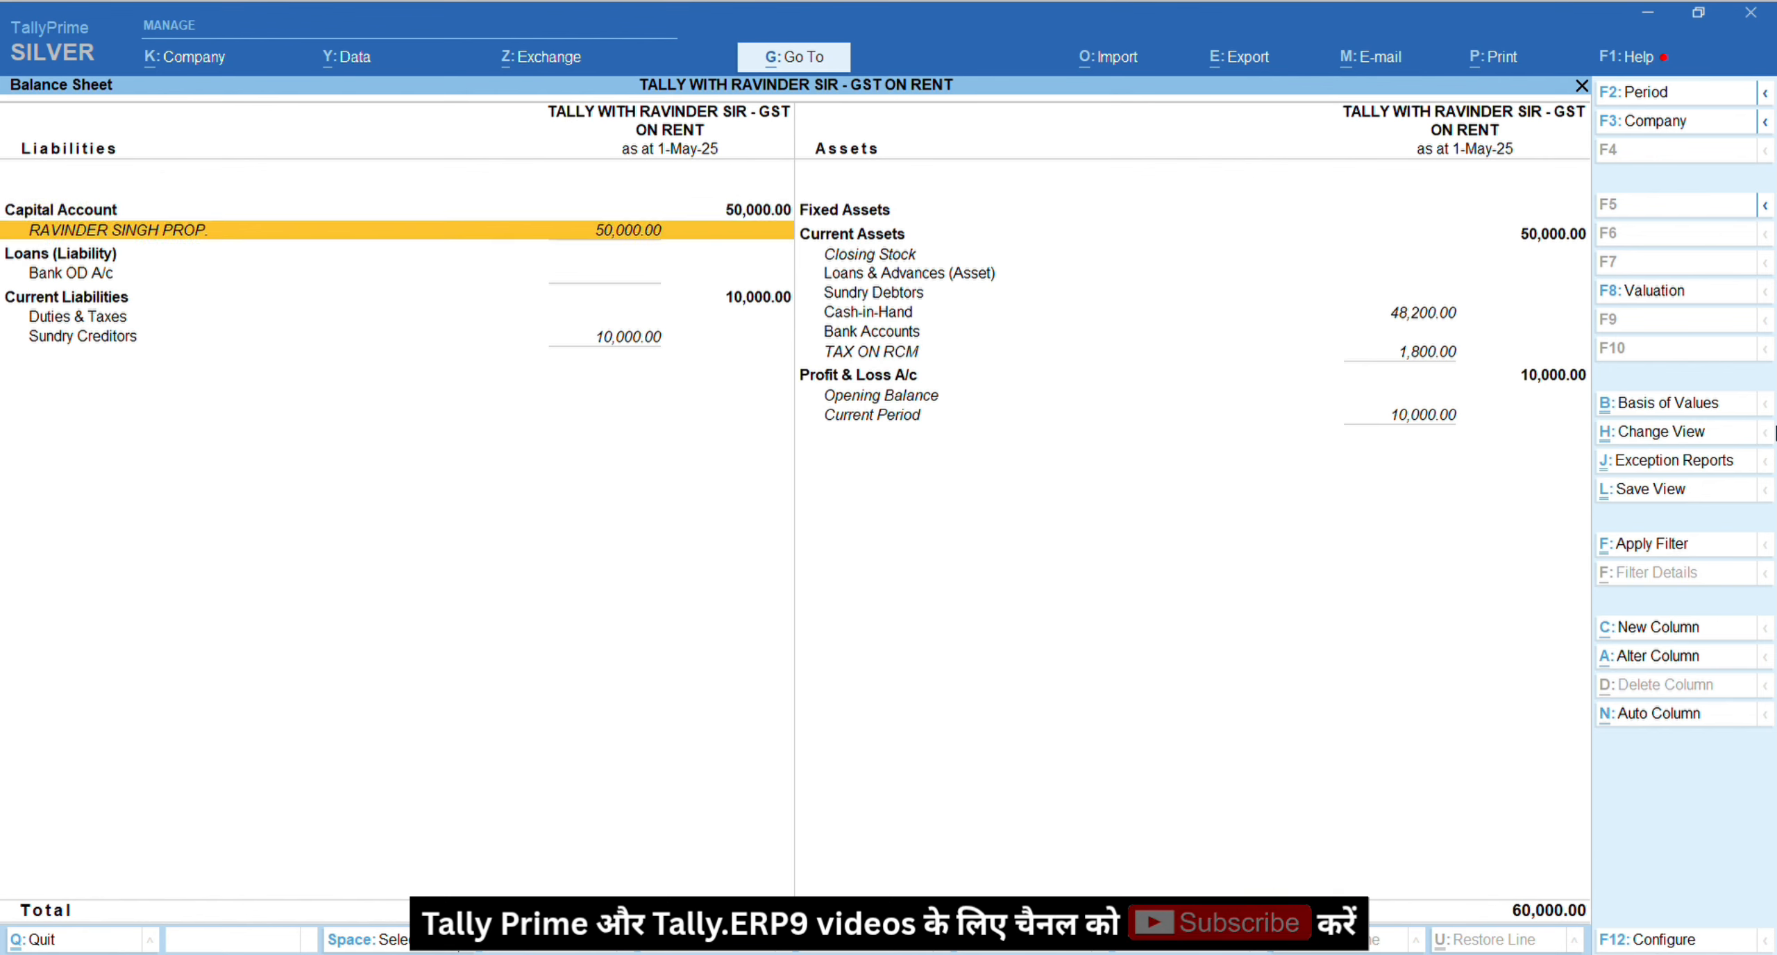
{"action": "key", "text": "Down"}
{"action": "key", "text": "Escape"}
{"action": "key", "text": "Home"}
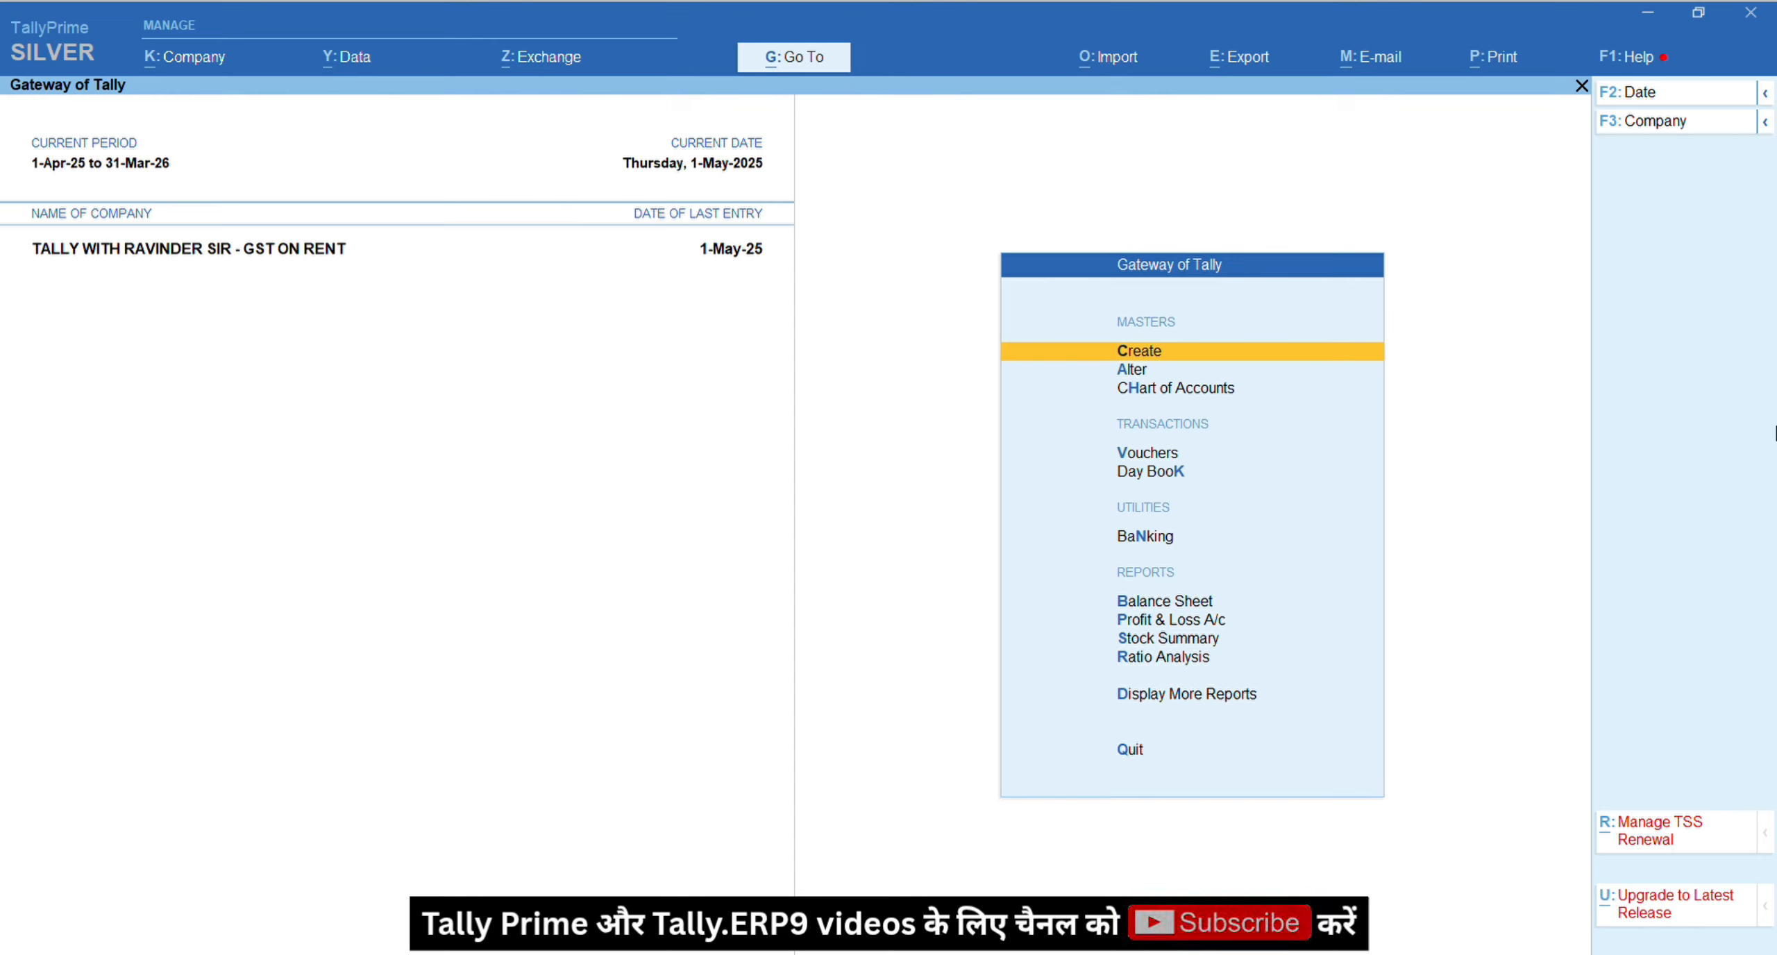
Step: Start a journal voucher dated 1-May-25 and debit the CGST - RCM ledger with 900
{"action": "key", "text": "v"}
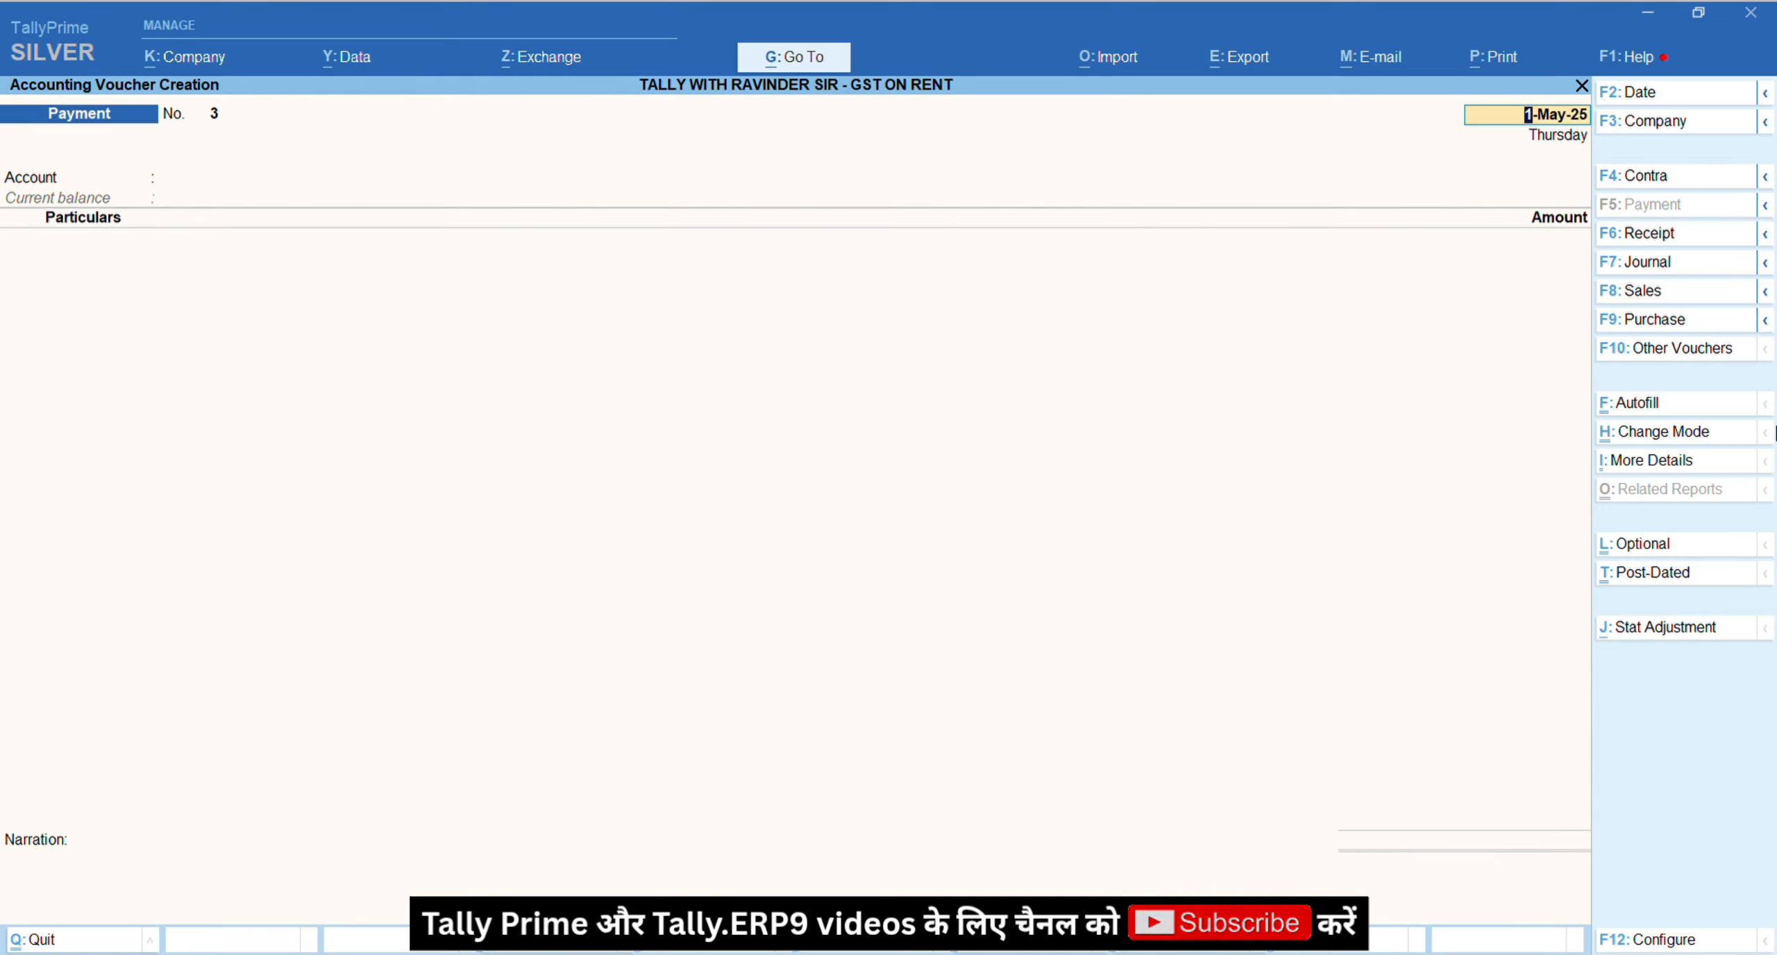
{"action": "key", "text": "F7"}
{"action": "key", "text": "Return"}
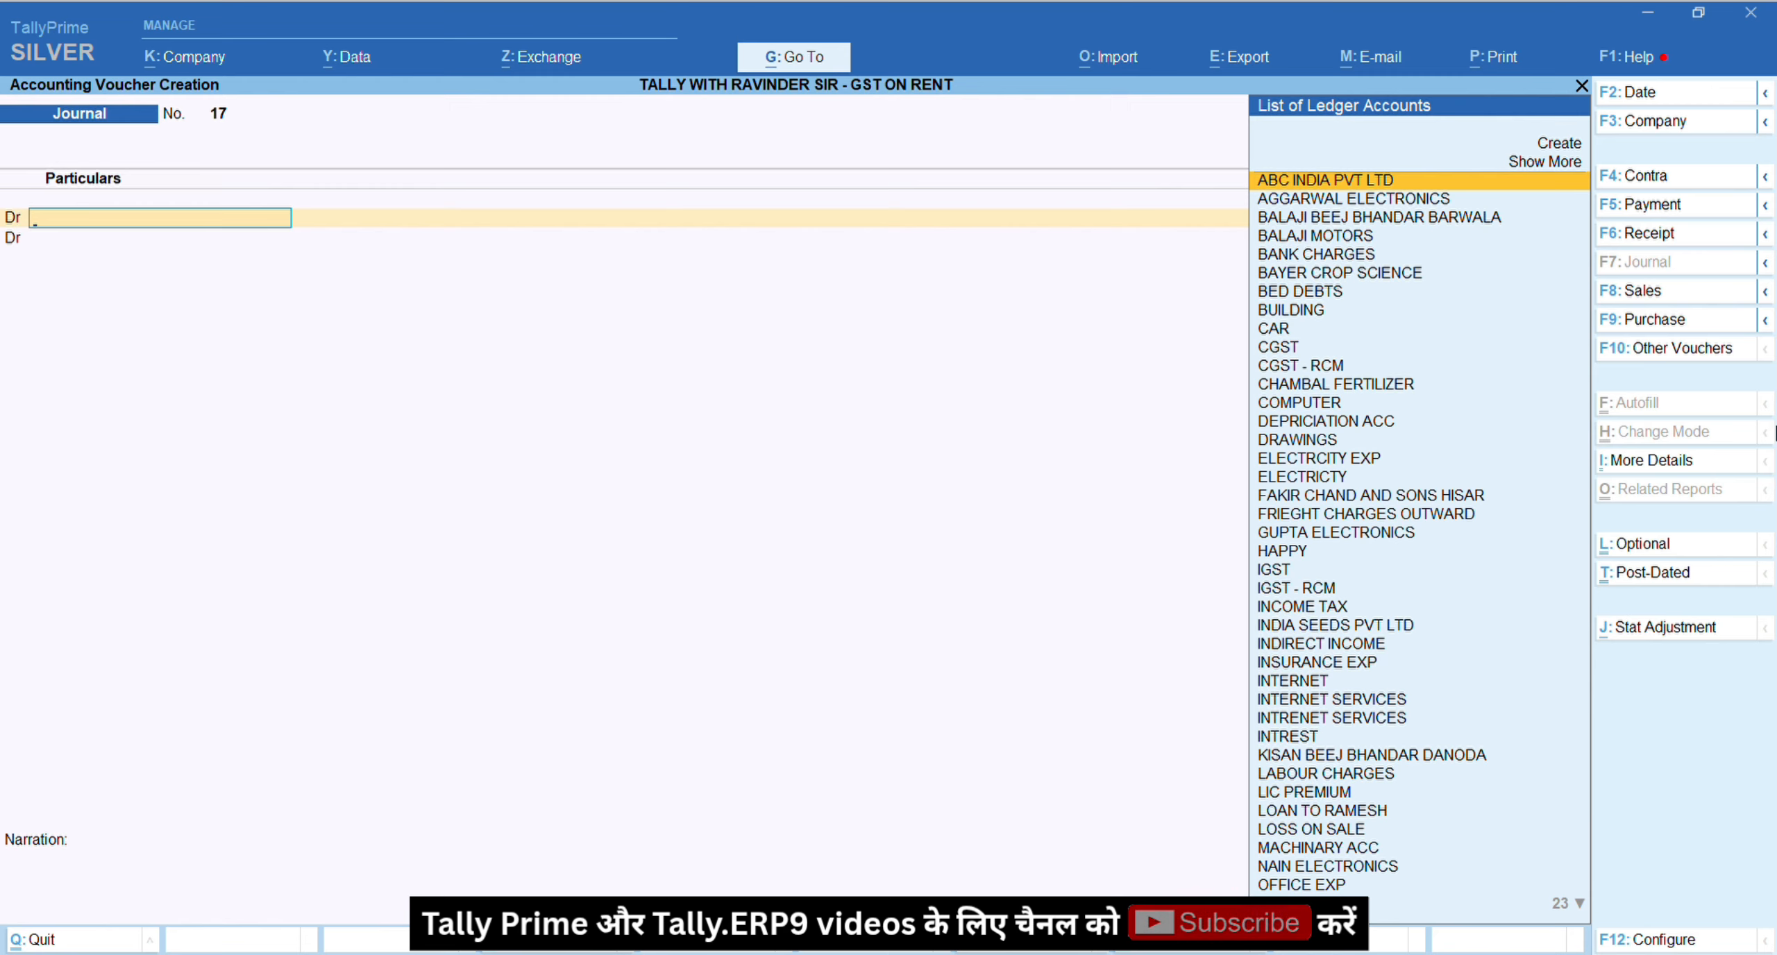
{"action": "type", "text": "cgst"}
{"action": "key", "text": "Down"}
{"action": "key", "text": "Return"}
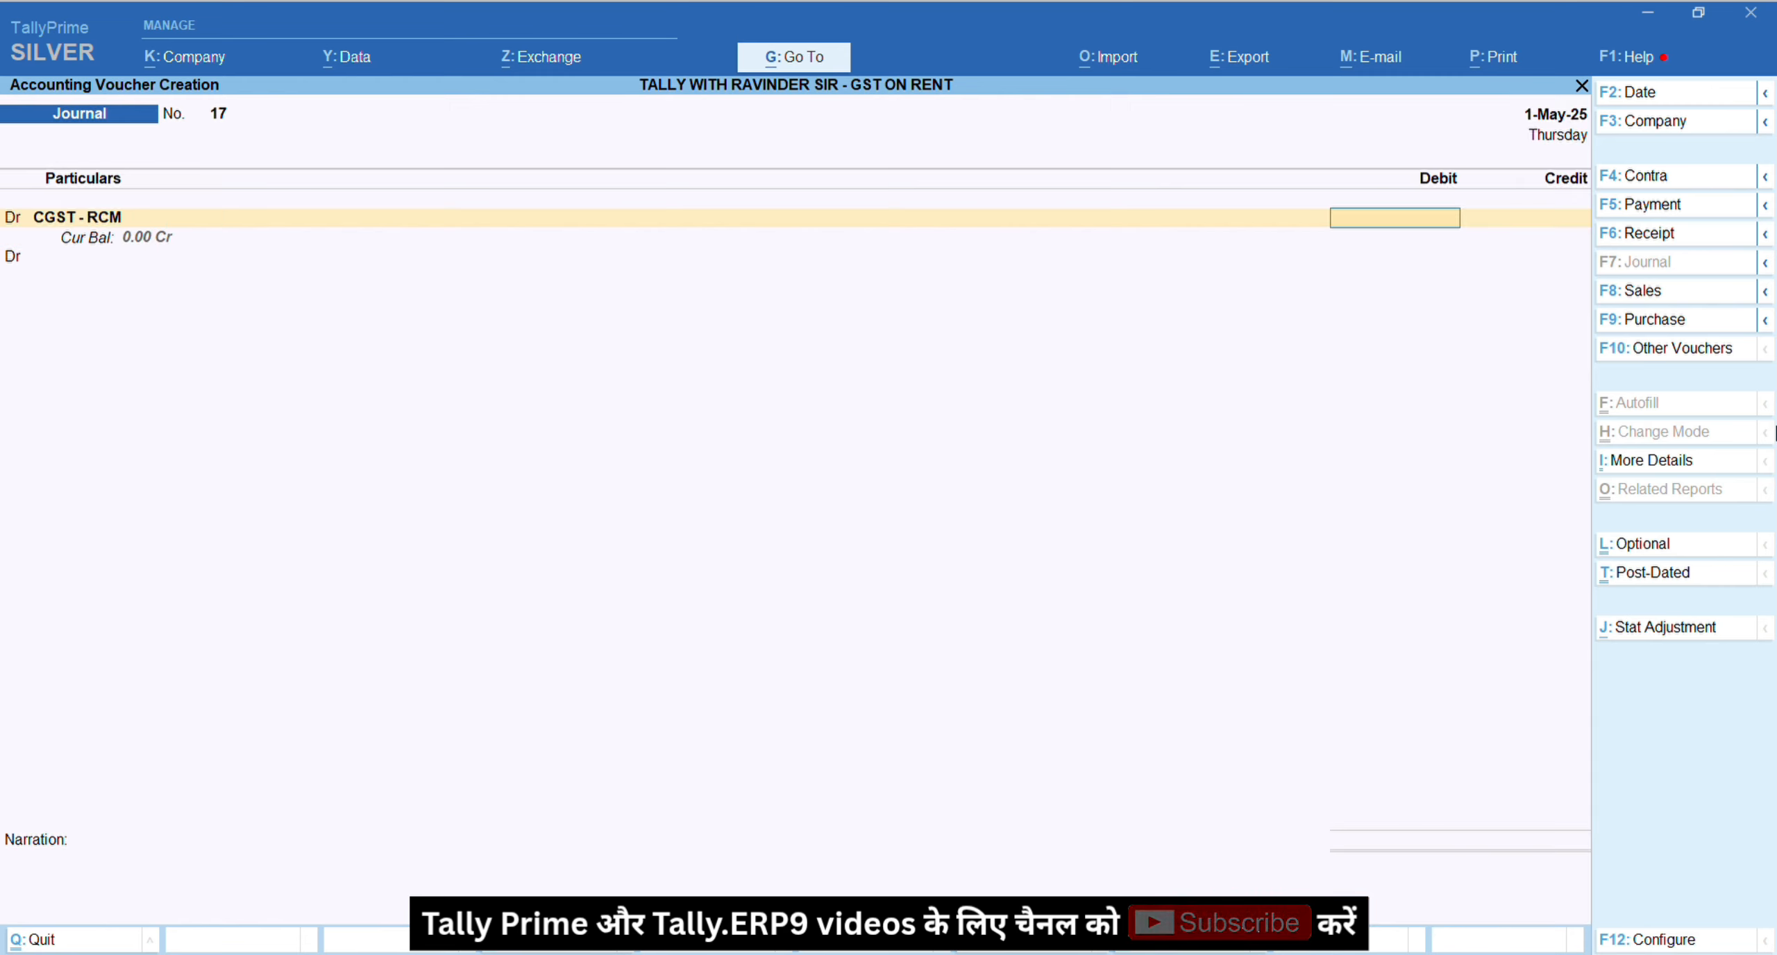
{"action": "type", "text": "900"}
{"action": "key", "text": "Return"}
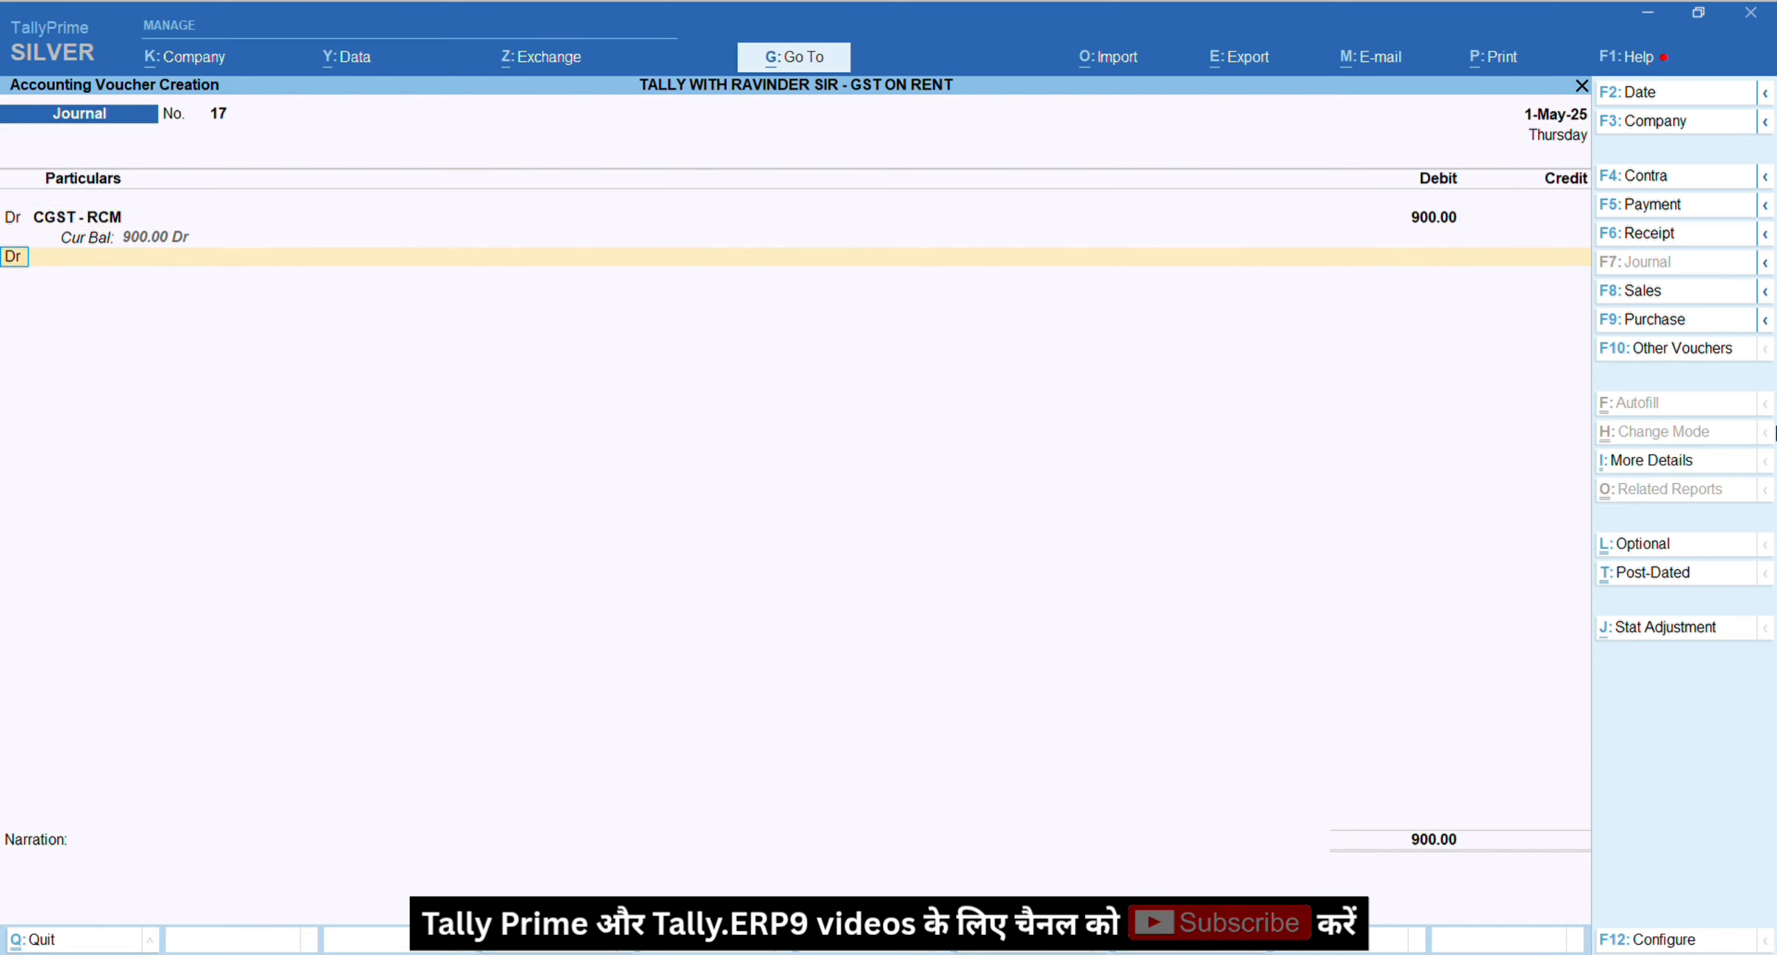
Step: Debit the SGST - RCM ledger with 900 on the journal's second line
{"action": "key", "text": "Return"}
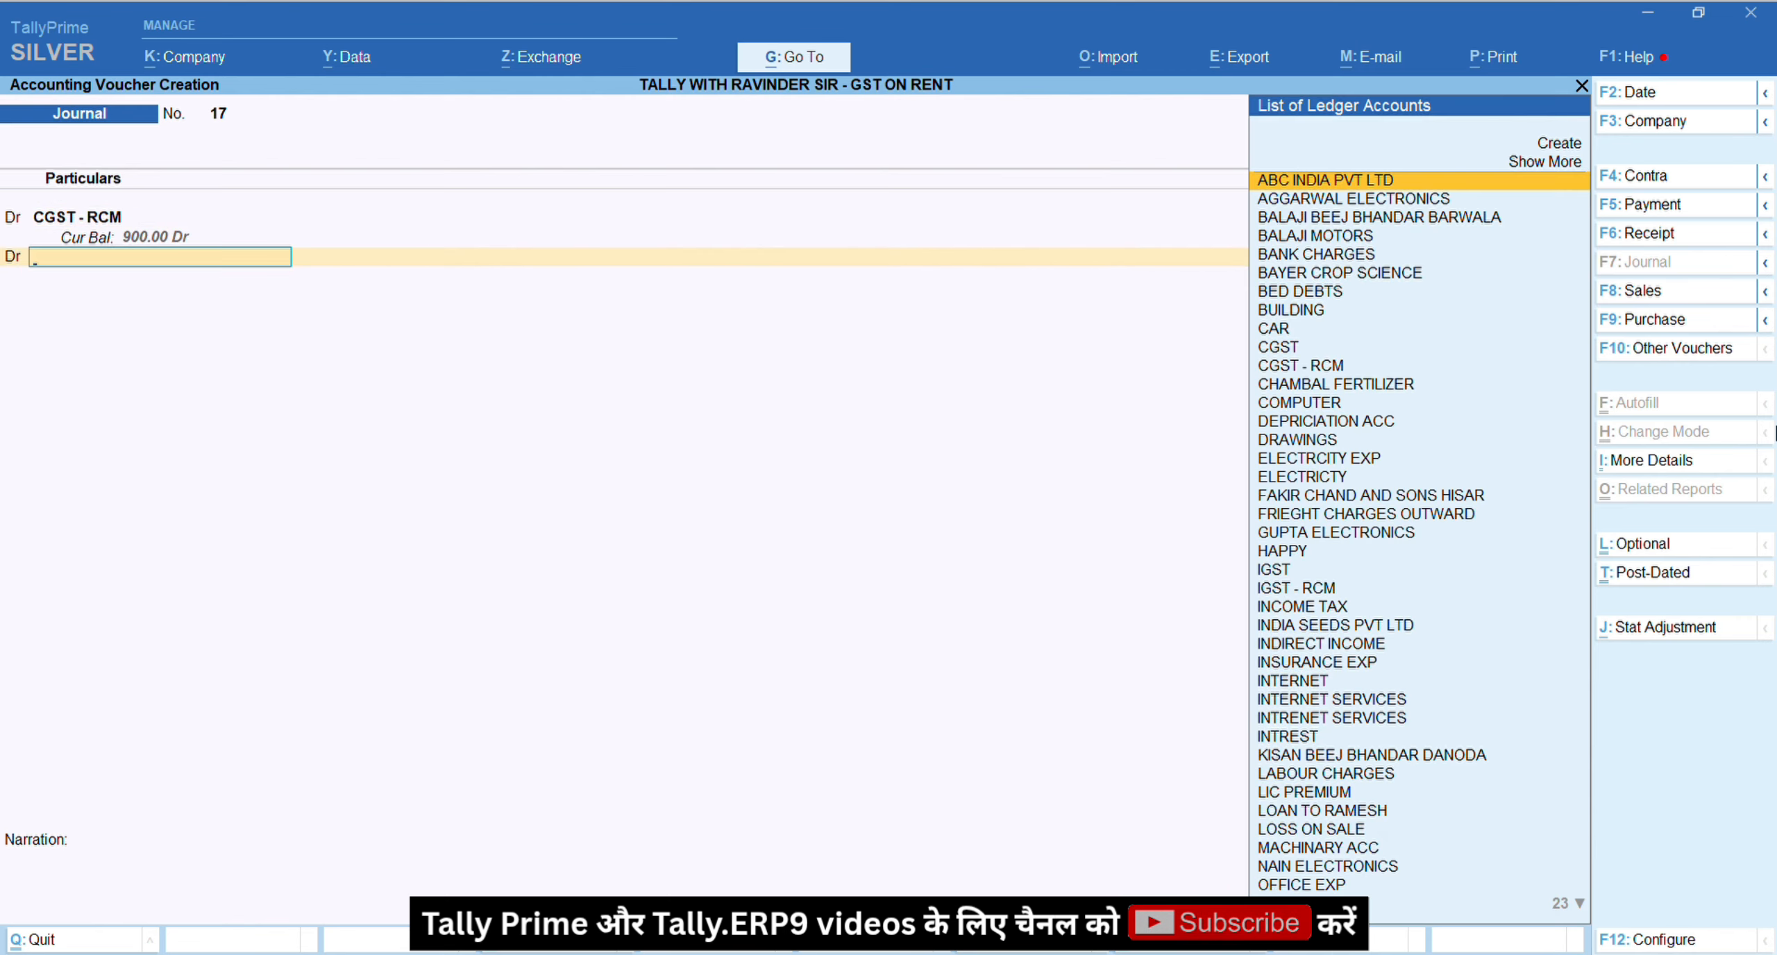
{"action": "type", "text": "sgst"}
{"action": "key", "text": "Down"}
{"action": "key", "text": "Return"}
{"action": "type", "text": "900"}
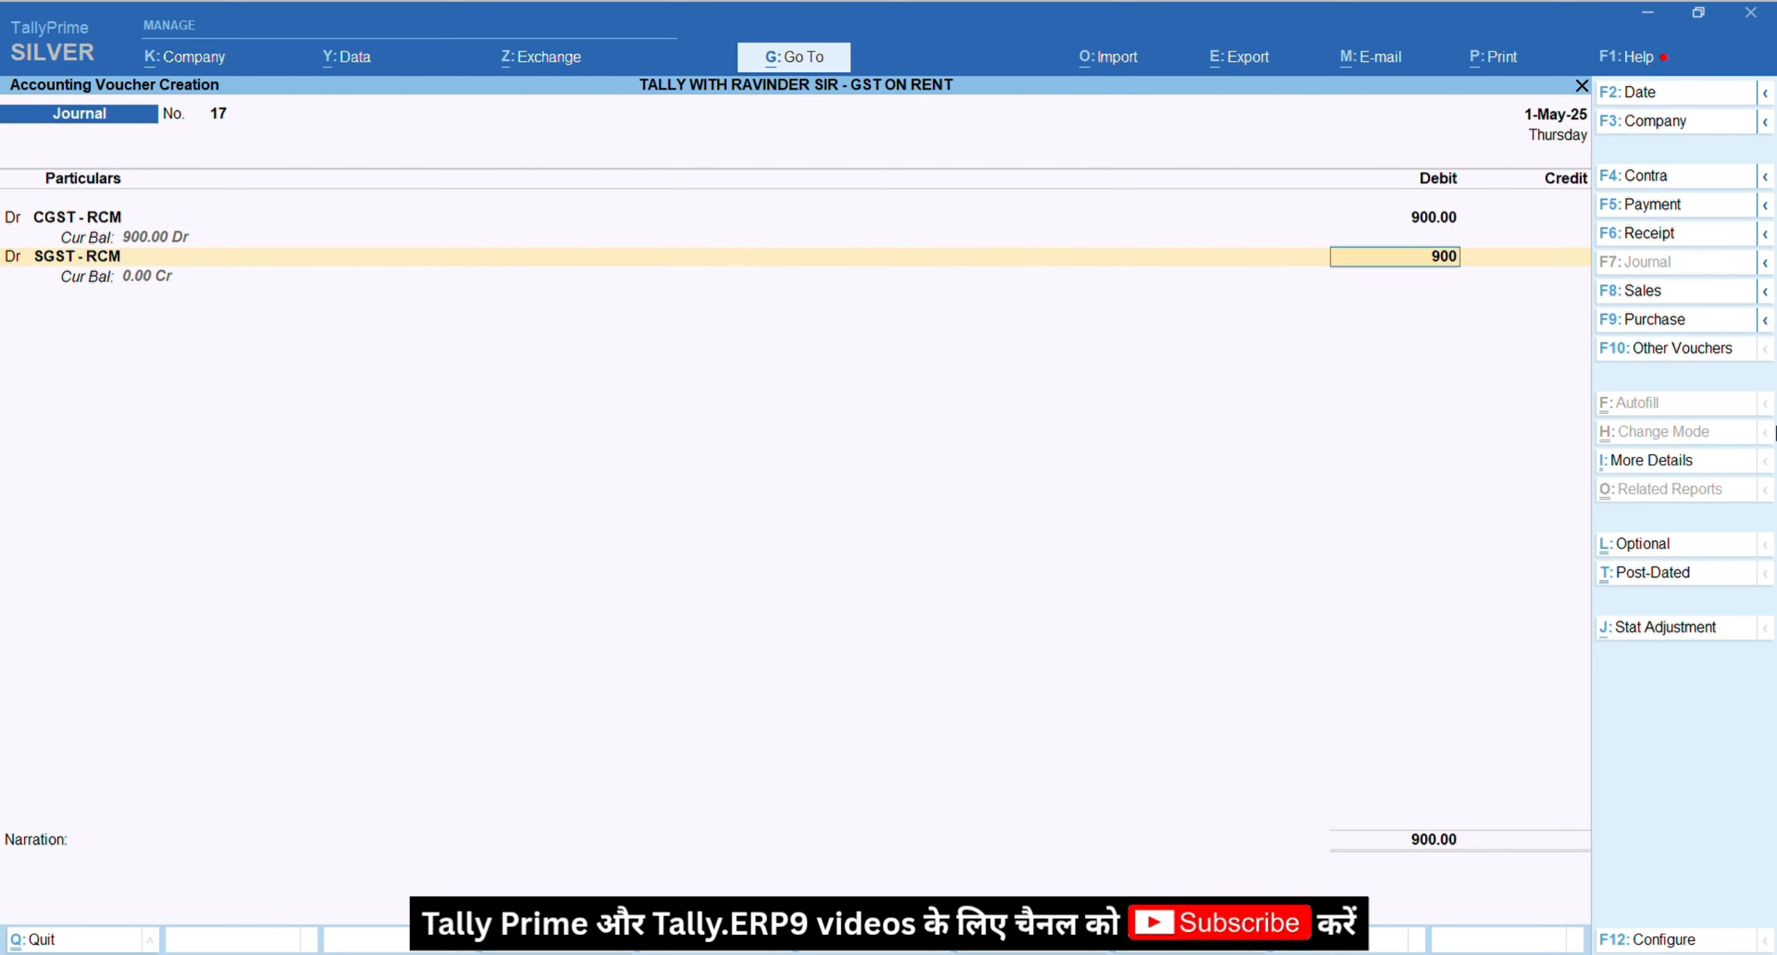
{"action": "key", "text": "Return"}
Step: Credit the TAX ON RCM ledger with 1,800 in the journal voucher
{"action": "key", "text": "Return"}
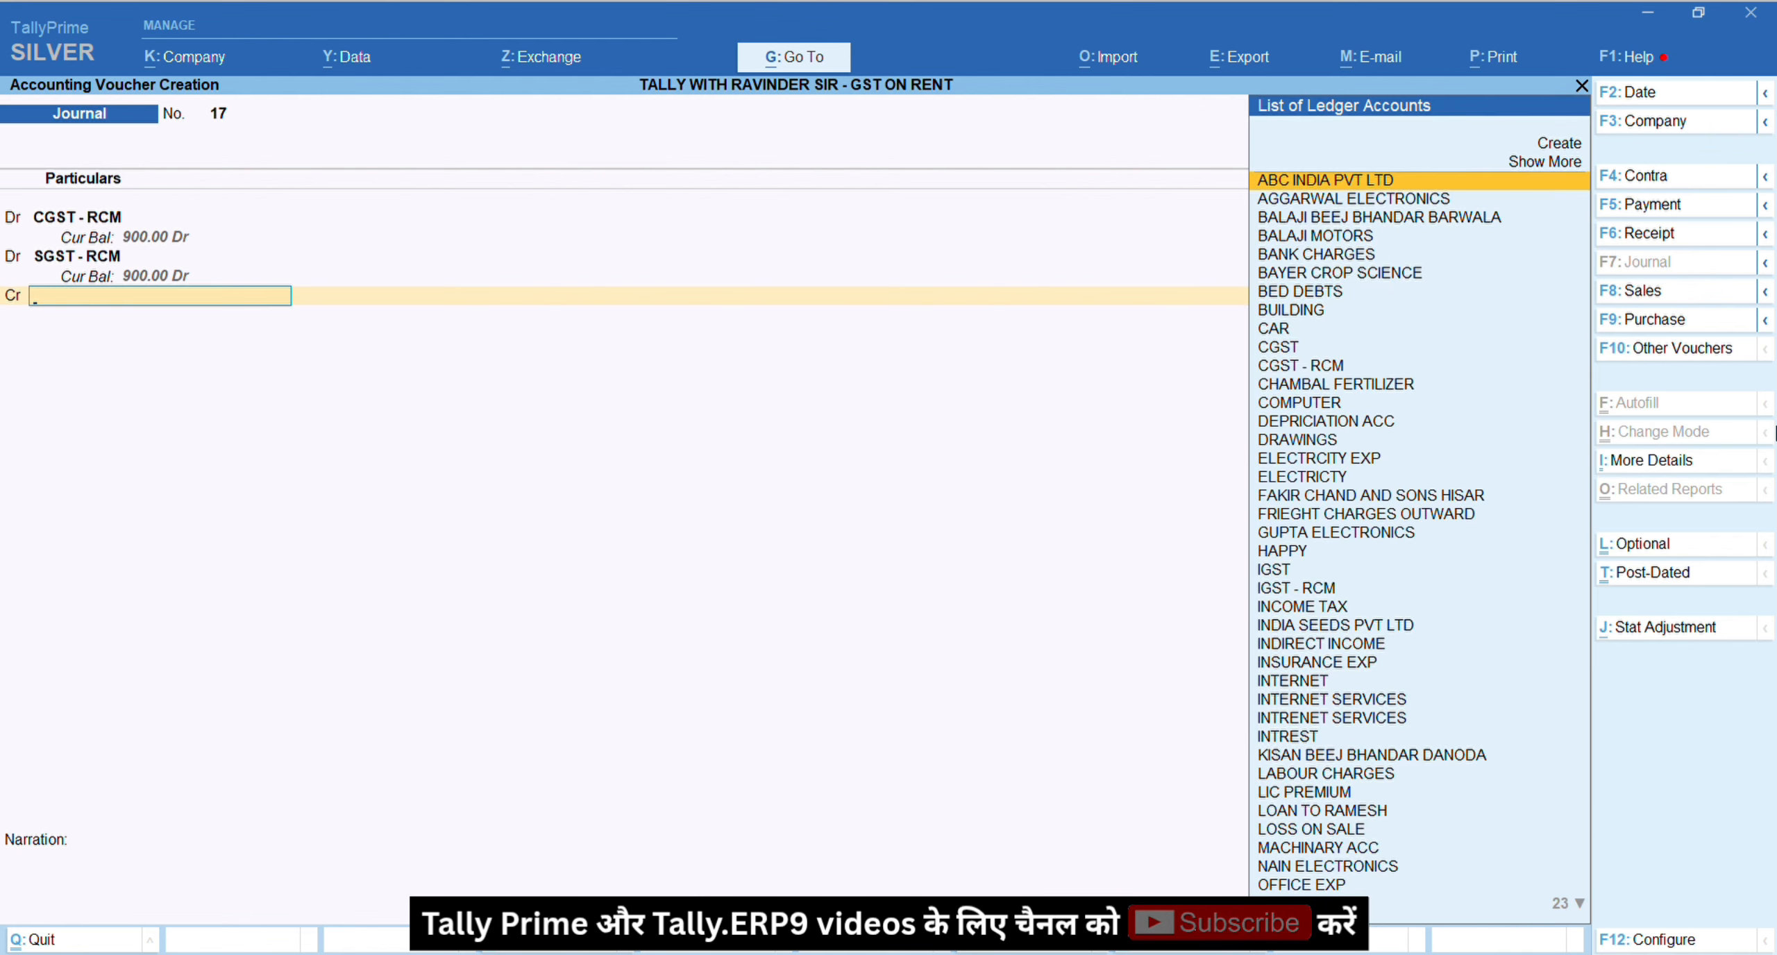
{"action": "type", "text": "TAX"}
{"action": "key", "text": "Return"}
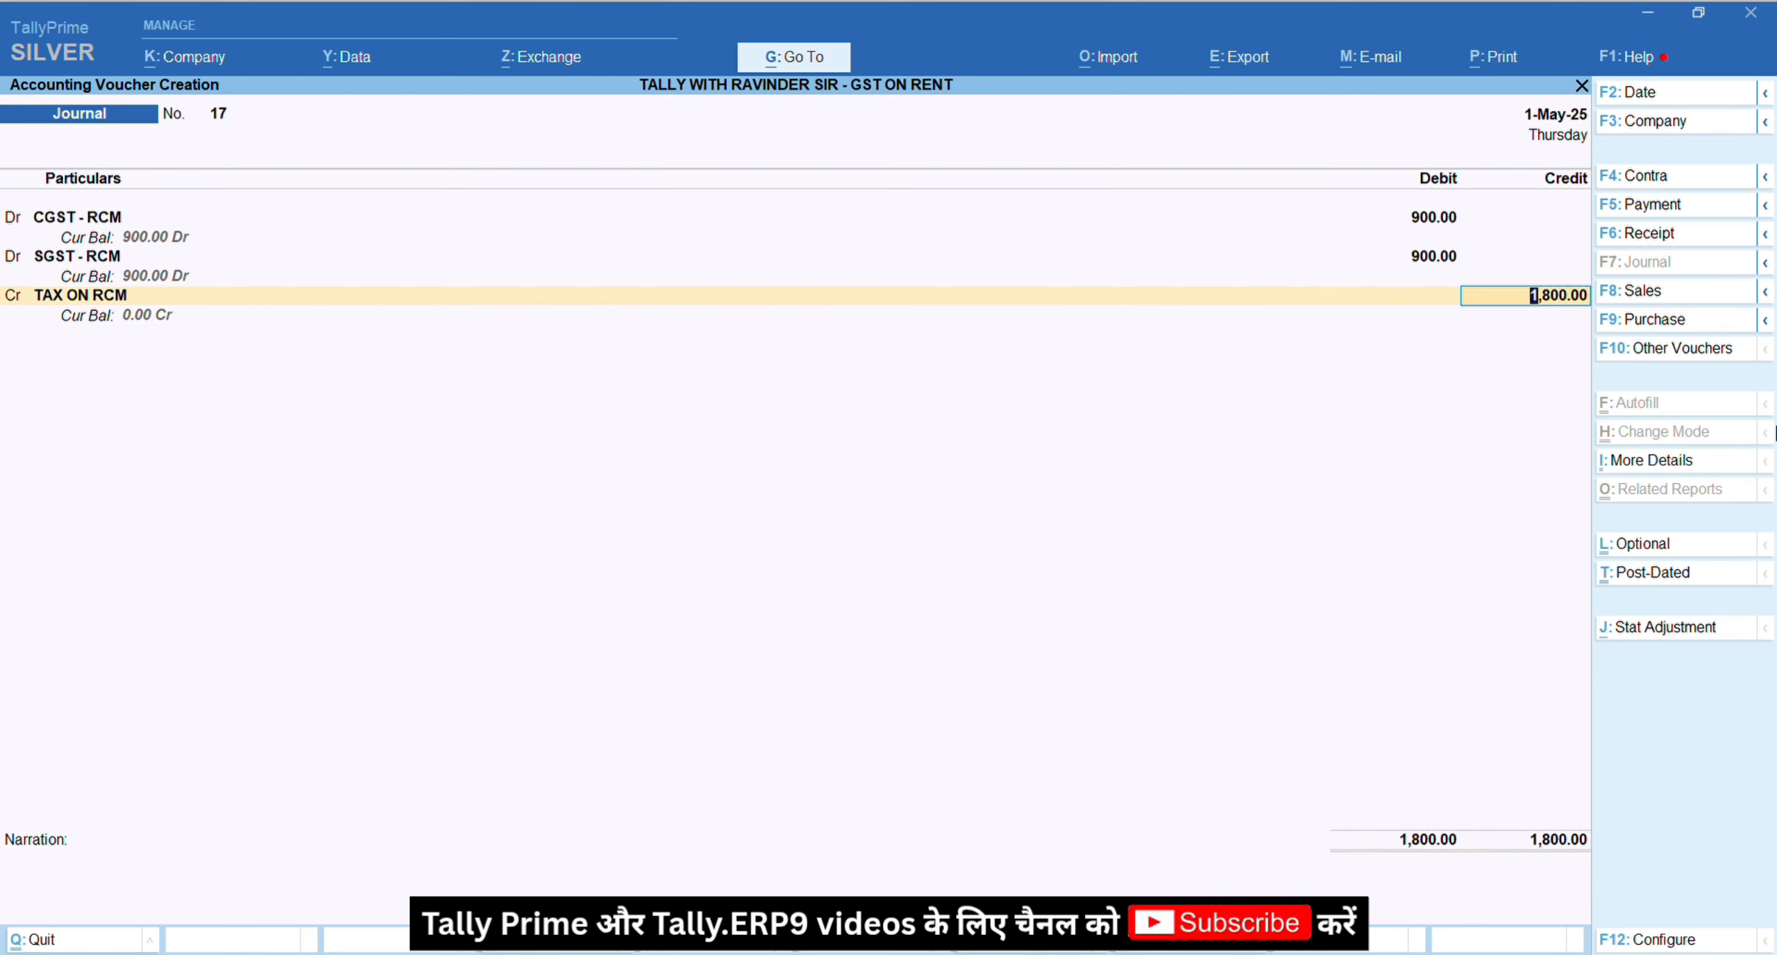
{"action": "key", "text": "Return"}
{"action": "key", "text": "ctrl"}
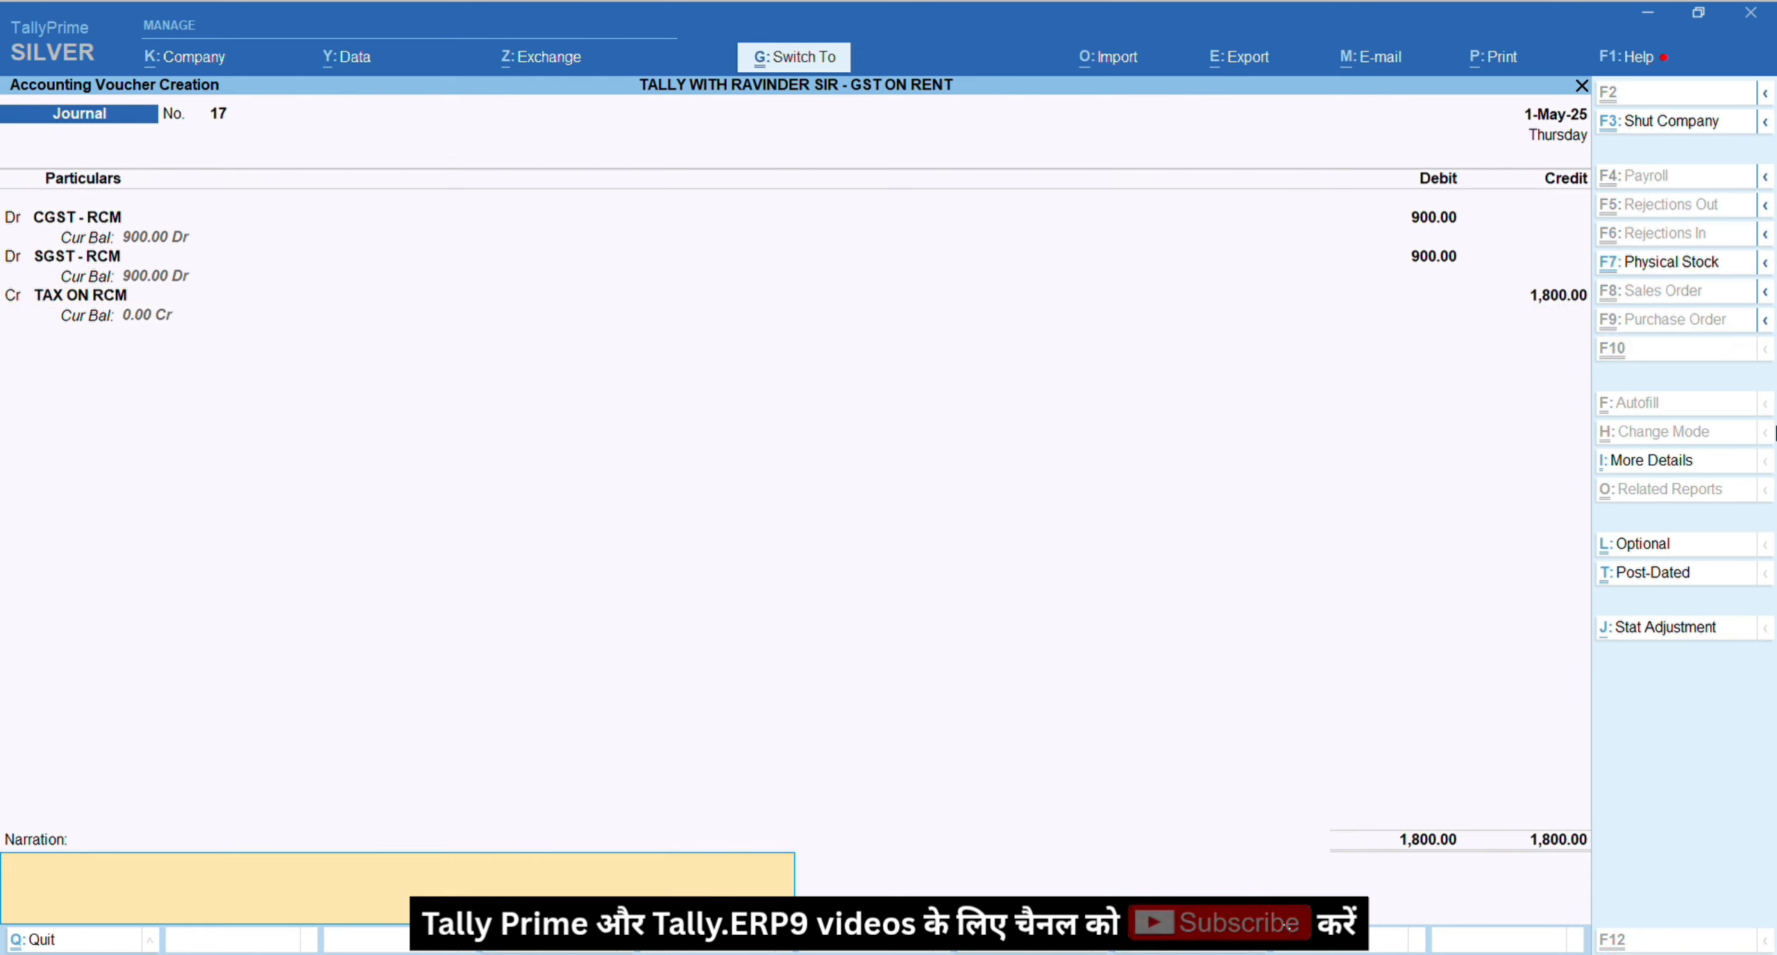
Step: Save the journal voucher and leave voucher creation
{"action": "key", "text": "ctrl+a"}
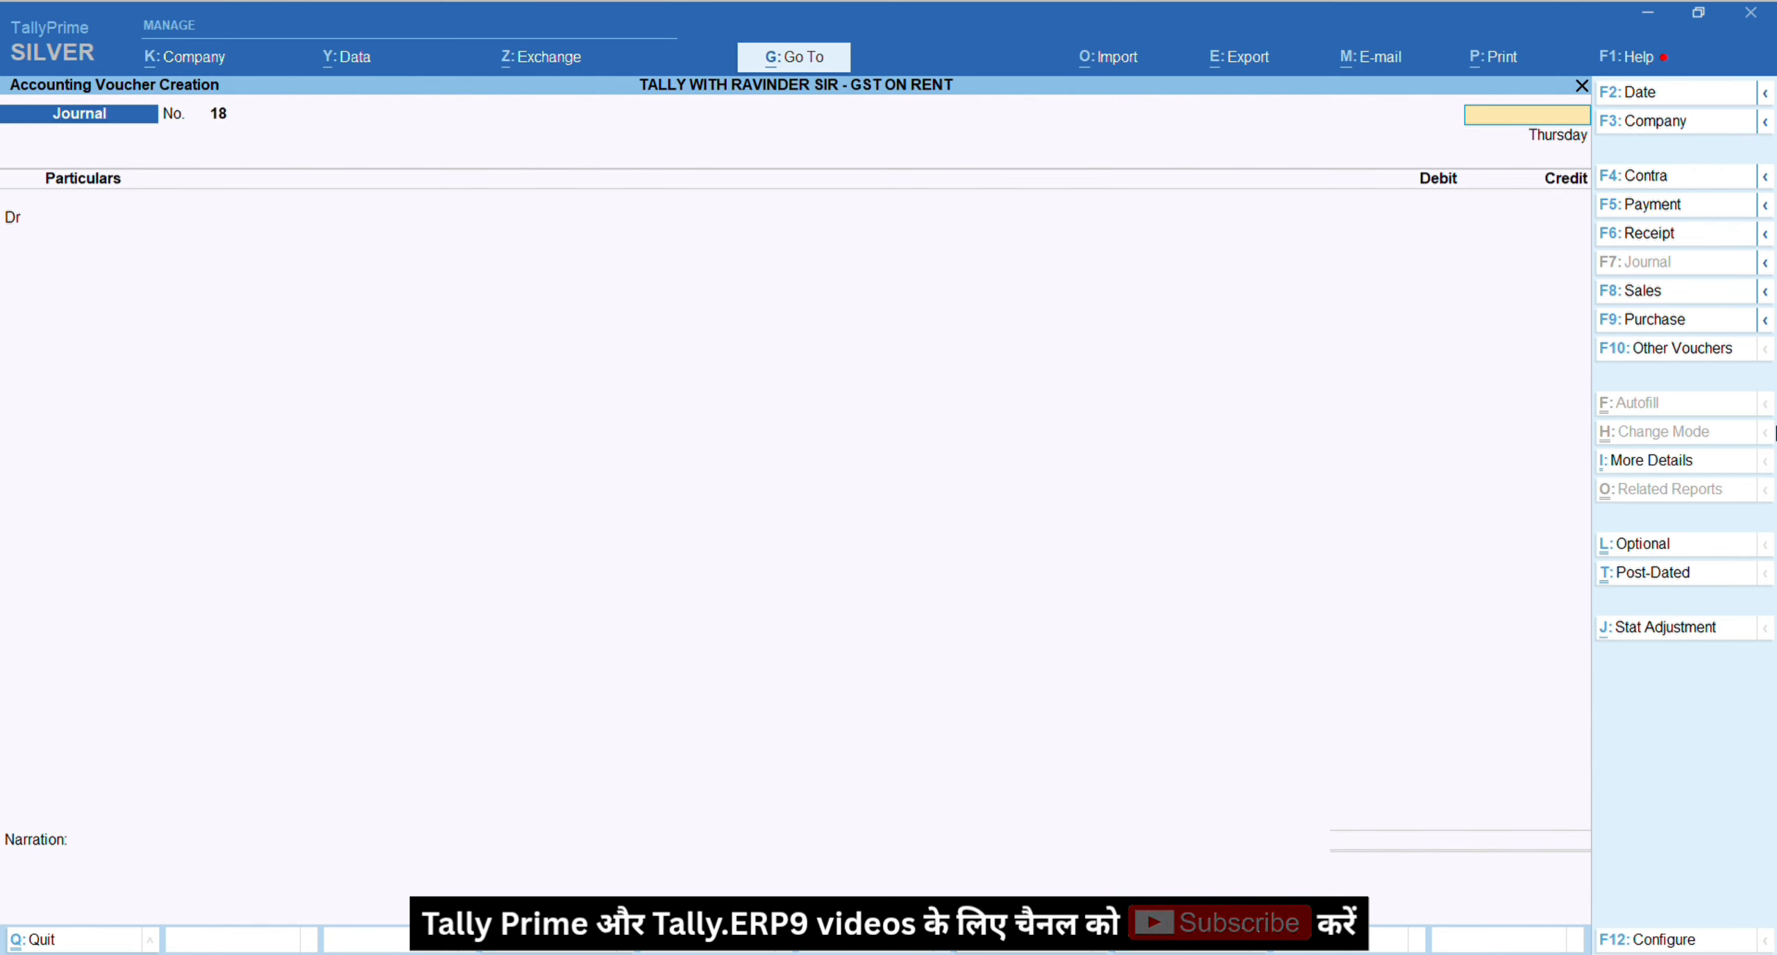
{"action": "key", "text": "Escape"}
{"action": "key", "text": "y"}
Step: Examine the CGST - RCM and SGST - RCM balances under Duties & Taxes in the balance sheet, and return to the Gateway of Tally
{"action": "key", "text": "b"}
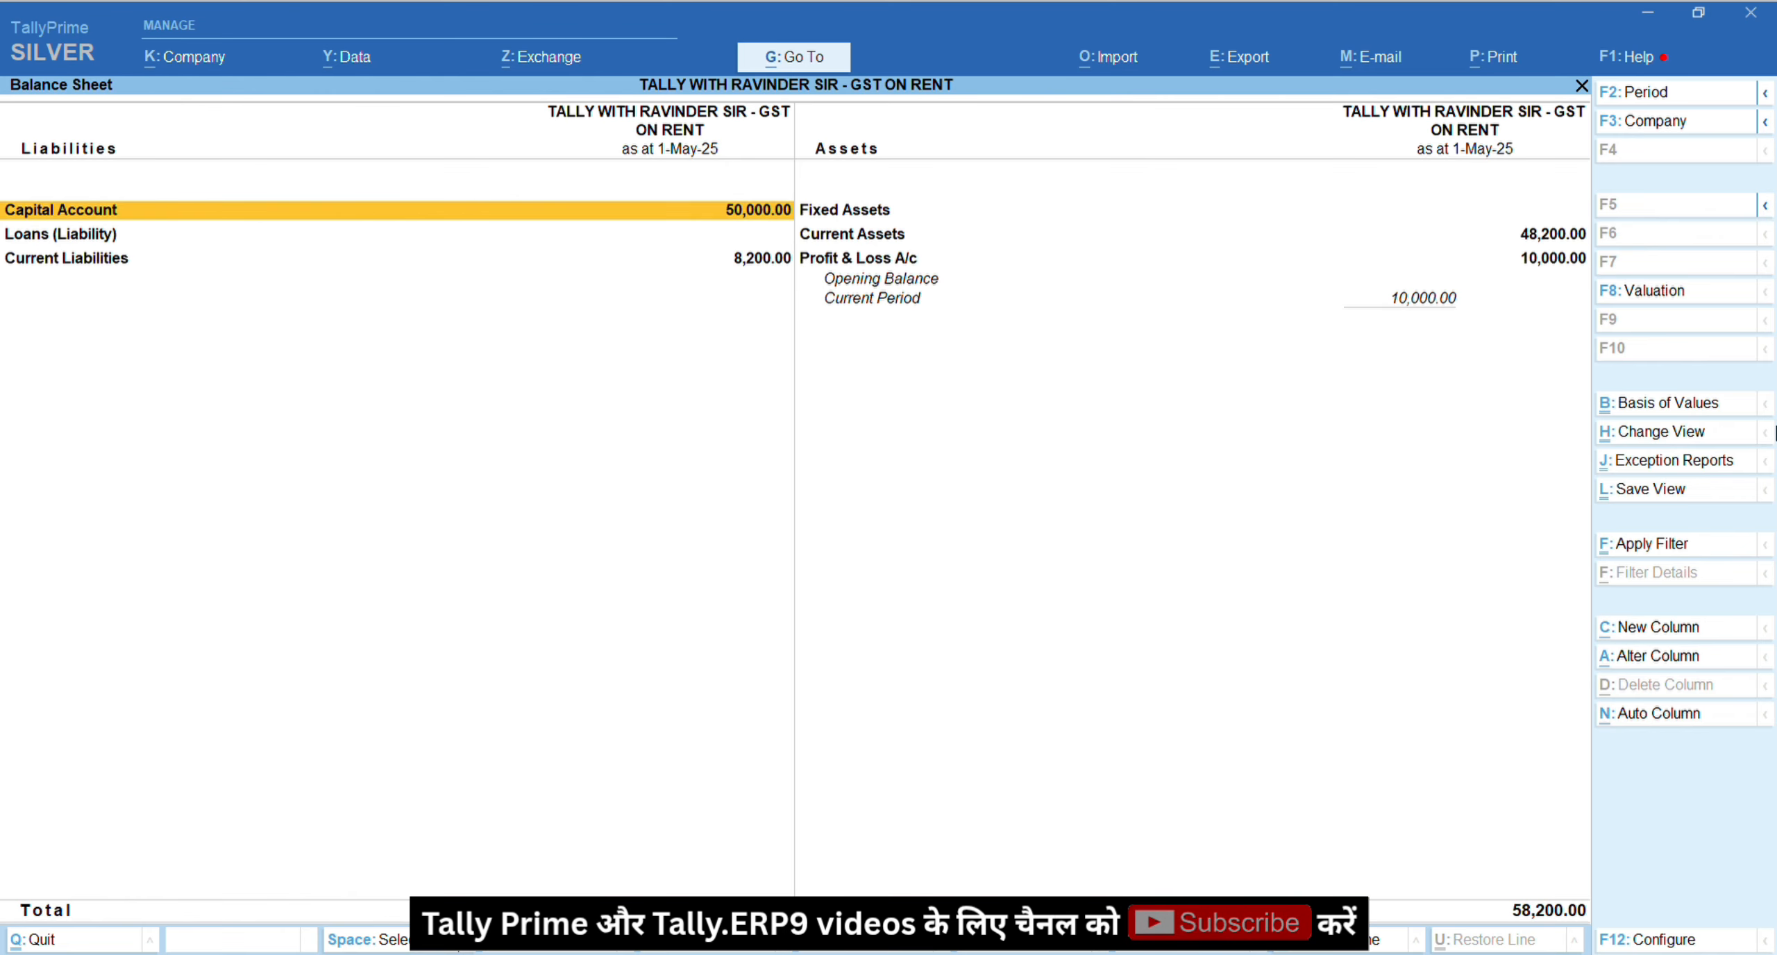
{"action": "key", "text": "Down"}
{"action": "key", "text": "Down"}
{"action": "key", "text": "Down"}
{"action": "key", "text": "Down"}
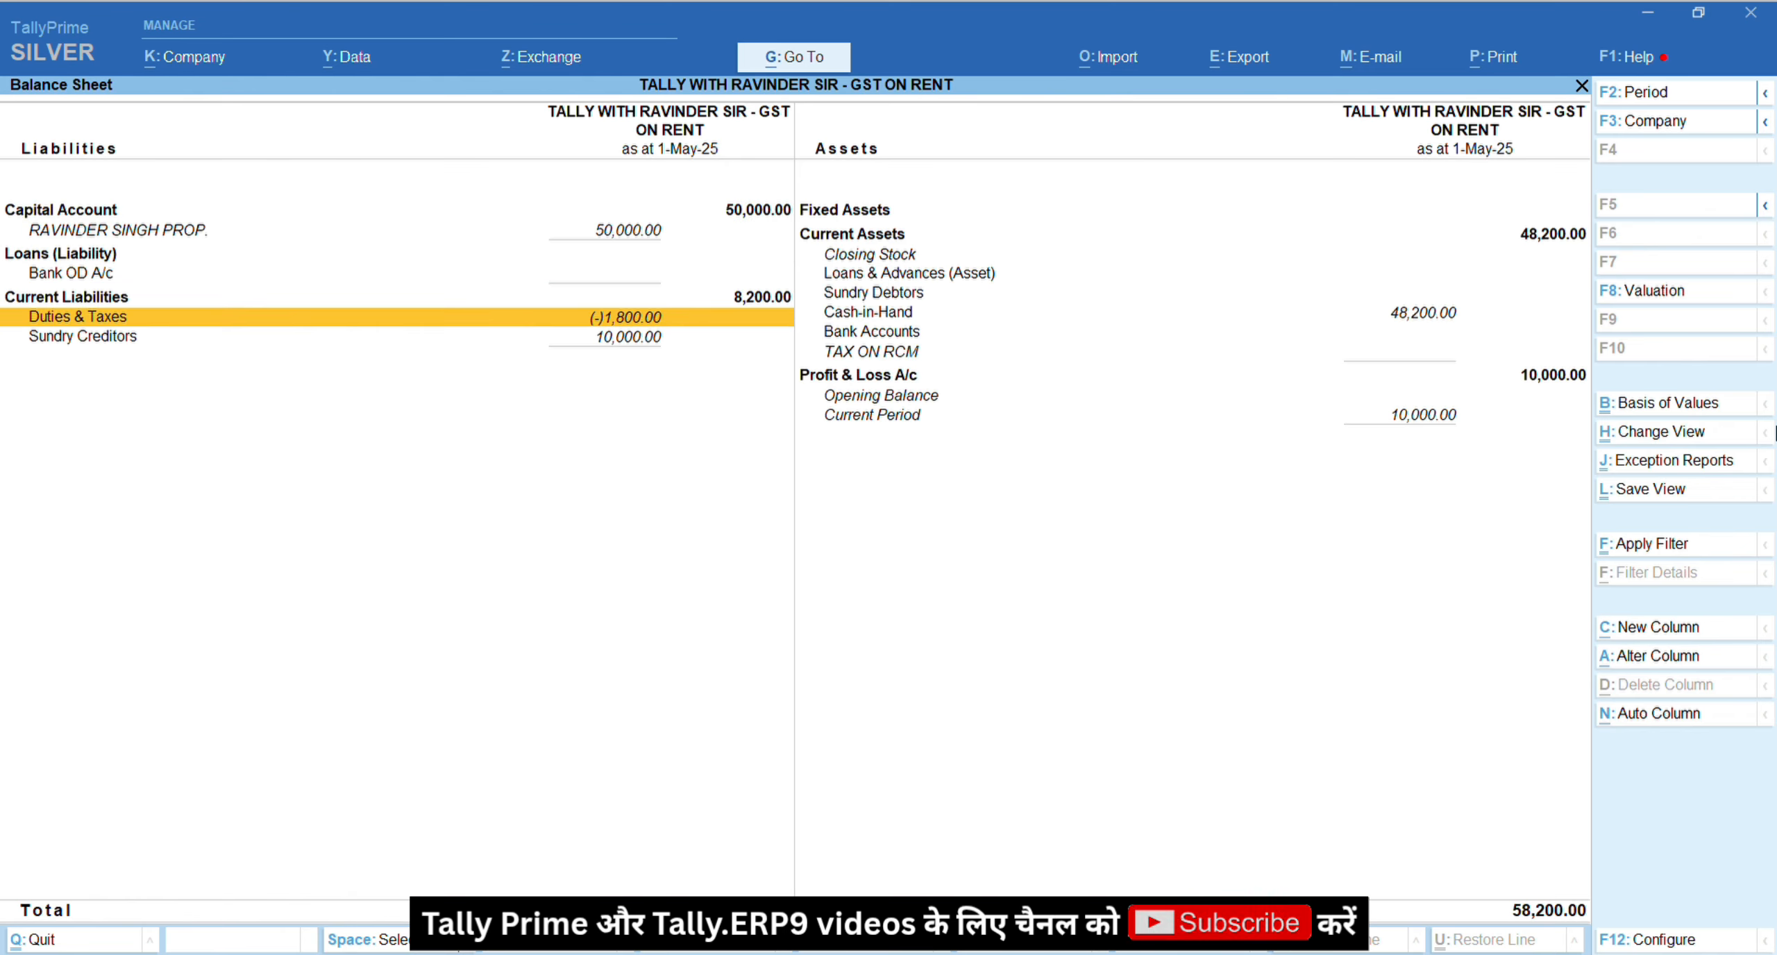
{"action": "key", "text": "Return"}
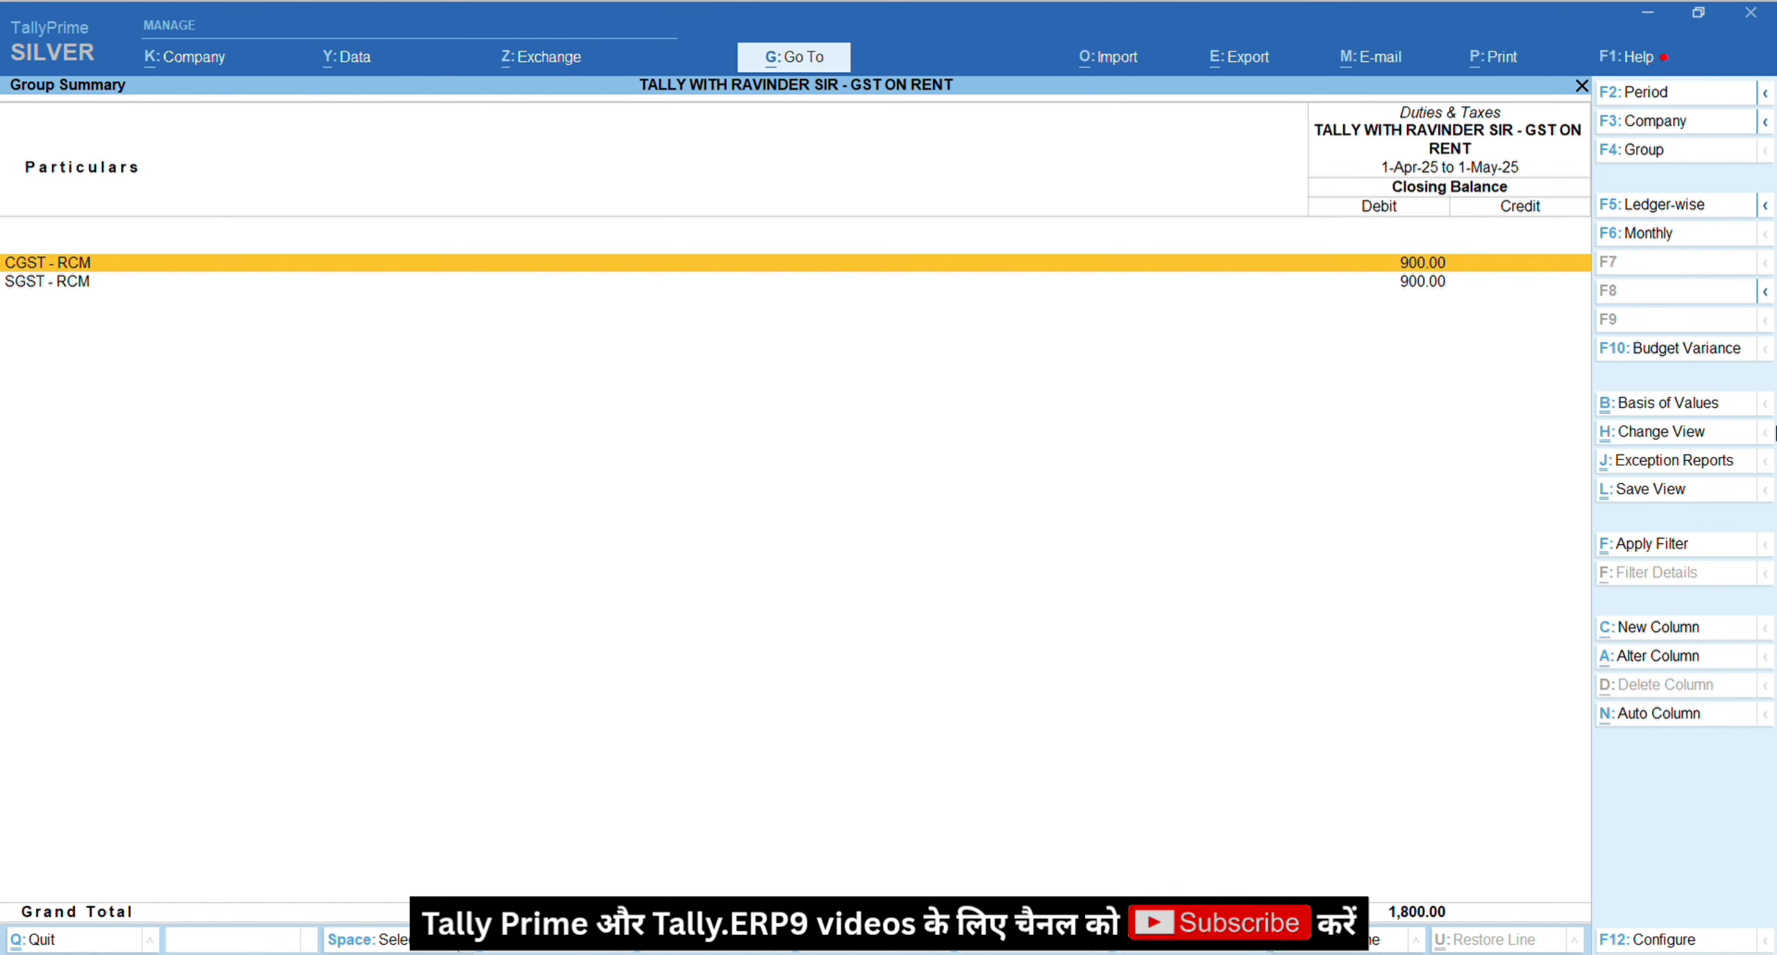
{"action": "key", "text": "Escape"}
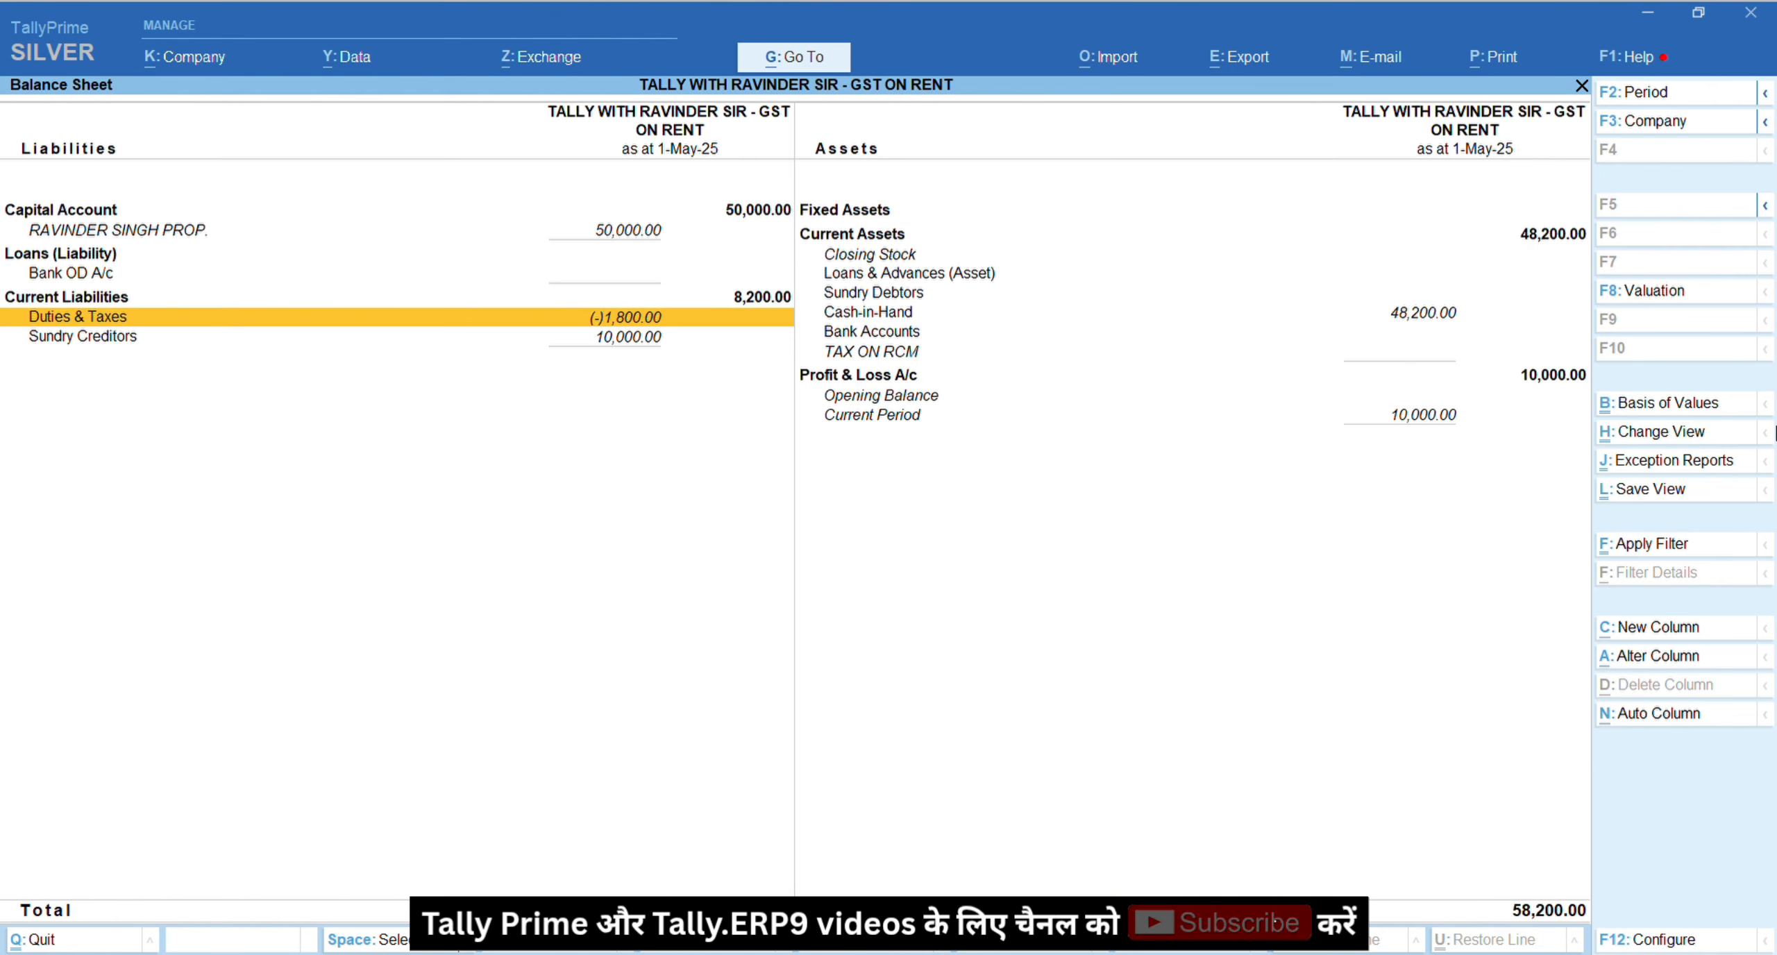
{"action": "key", "text": "Return"}
{"action": "key", "text": "Down"}
{"action": "key", "text": "Up"}
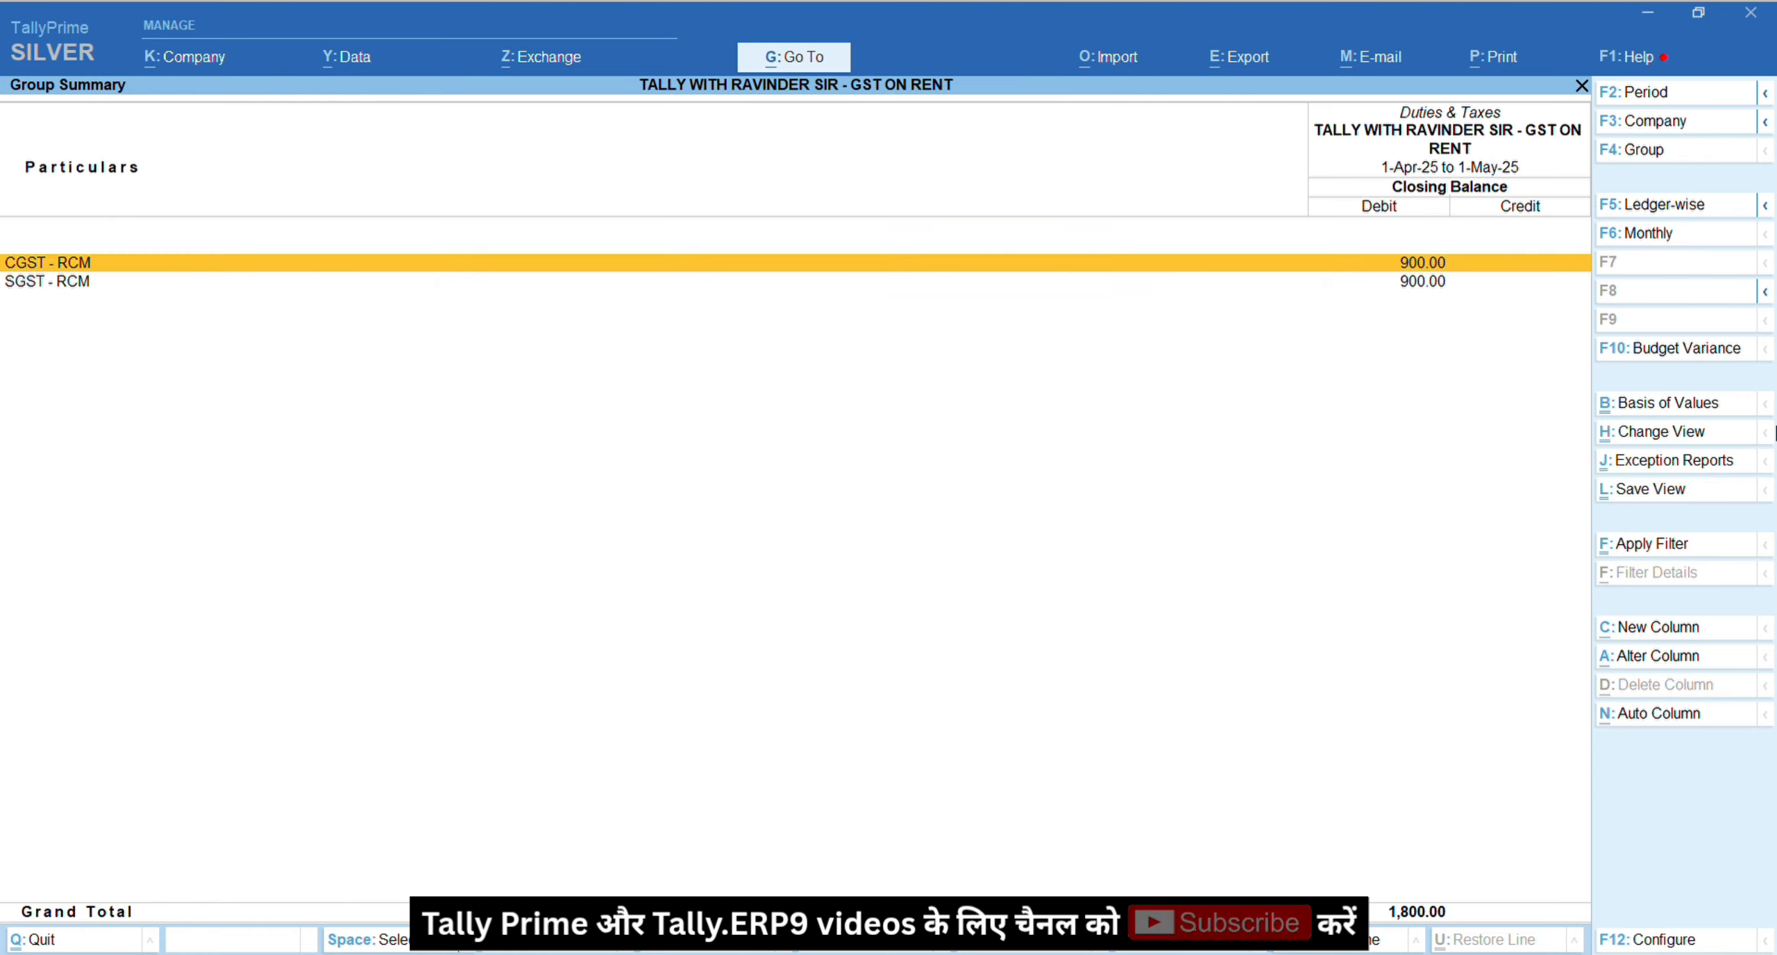
{"action": "key", "text": "Down"}
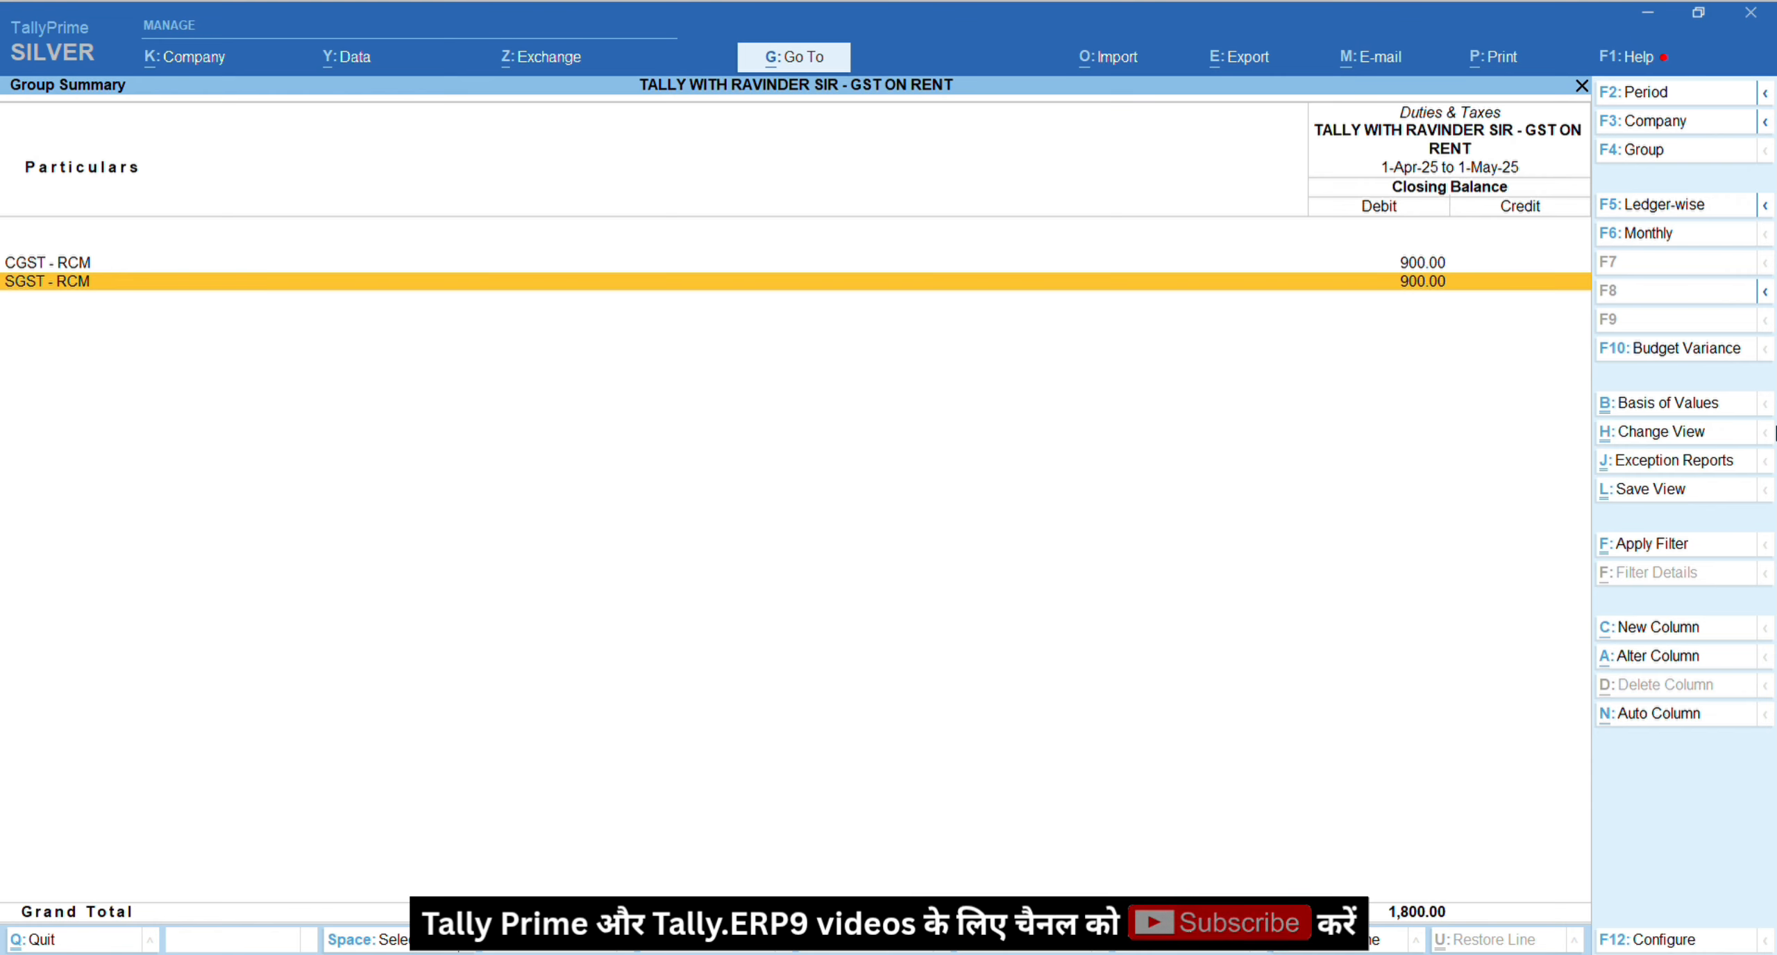
{"action": "key", "text": "Escape"}
{"action": "key", "text": "Escape"}
{"action": "key", "text": "Home"}
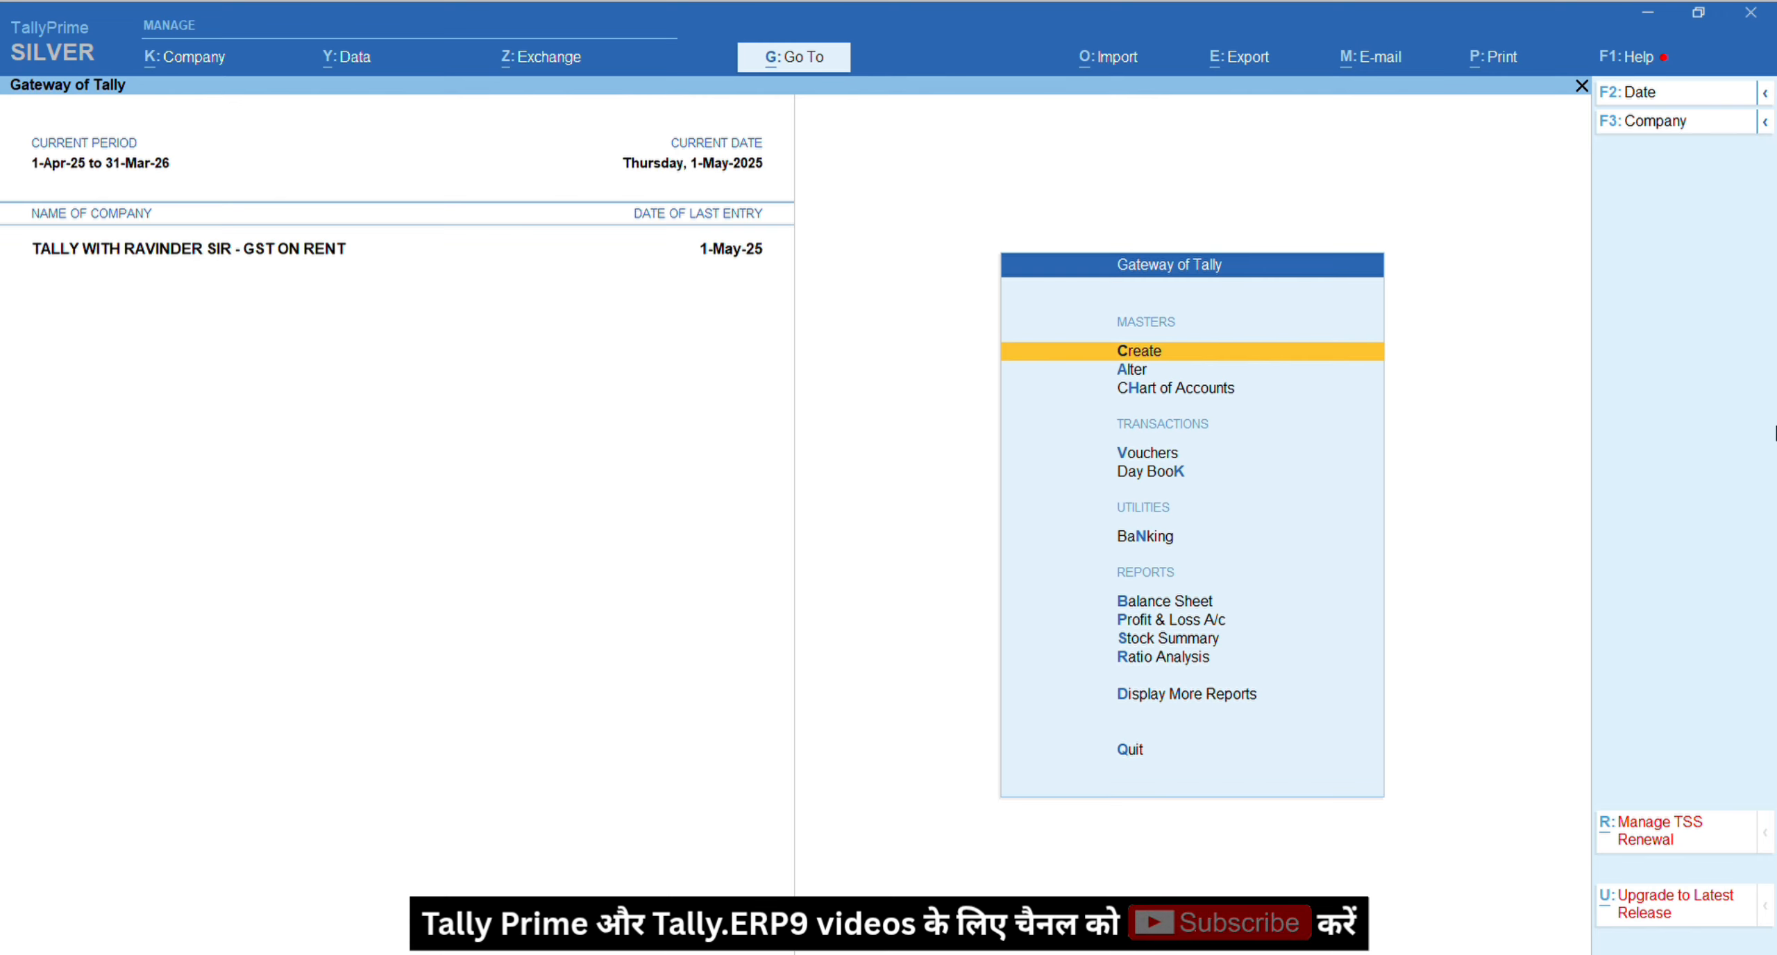
Step: Start a sales voucher with the voucher class Not Applicable
{"action": "key", "text": "v"}
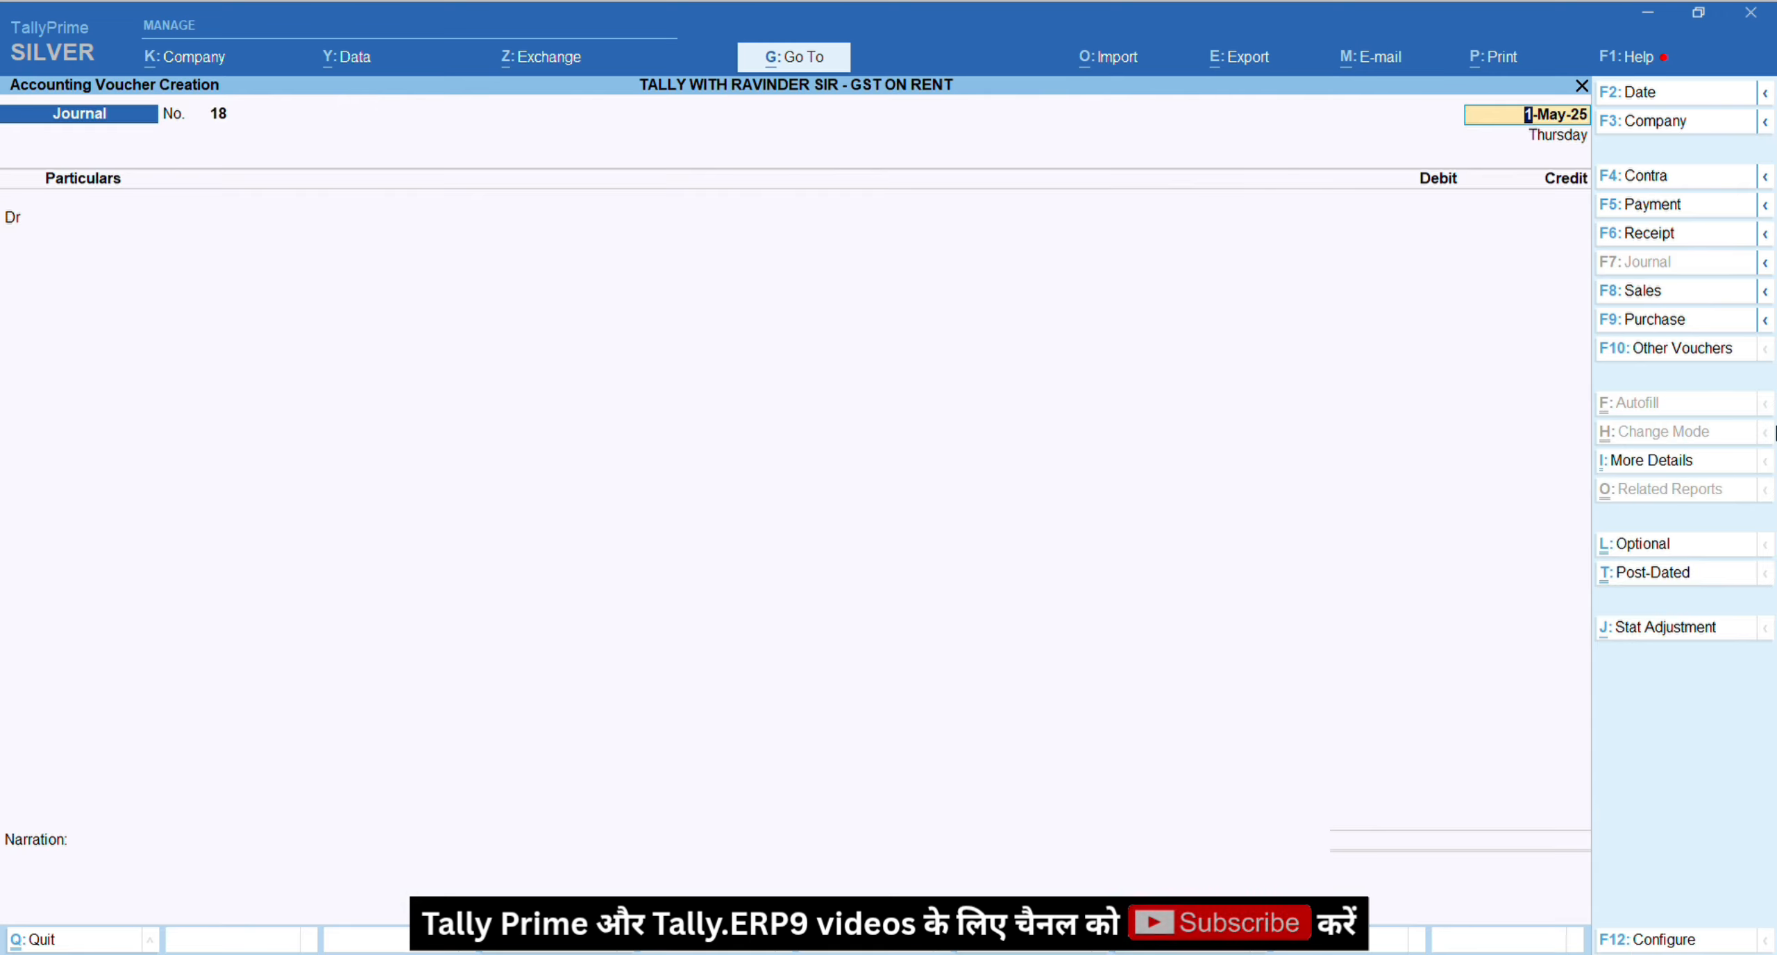
{"action": "key", "text": "F8"}
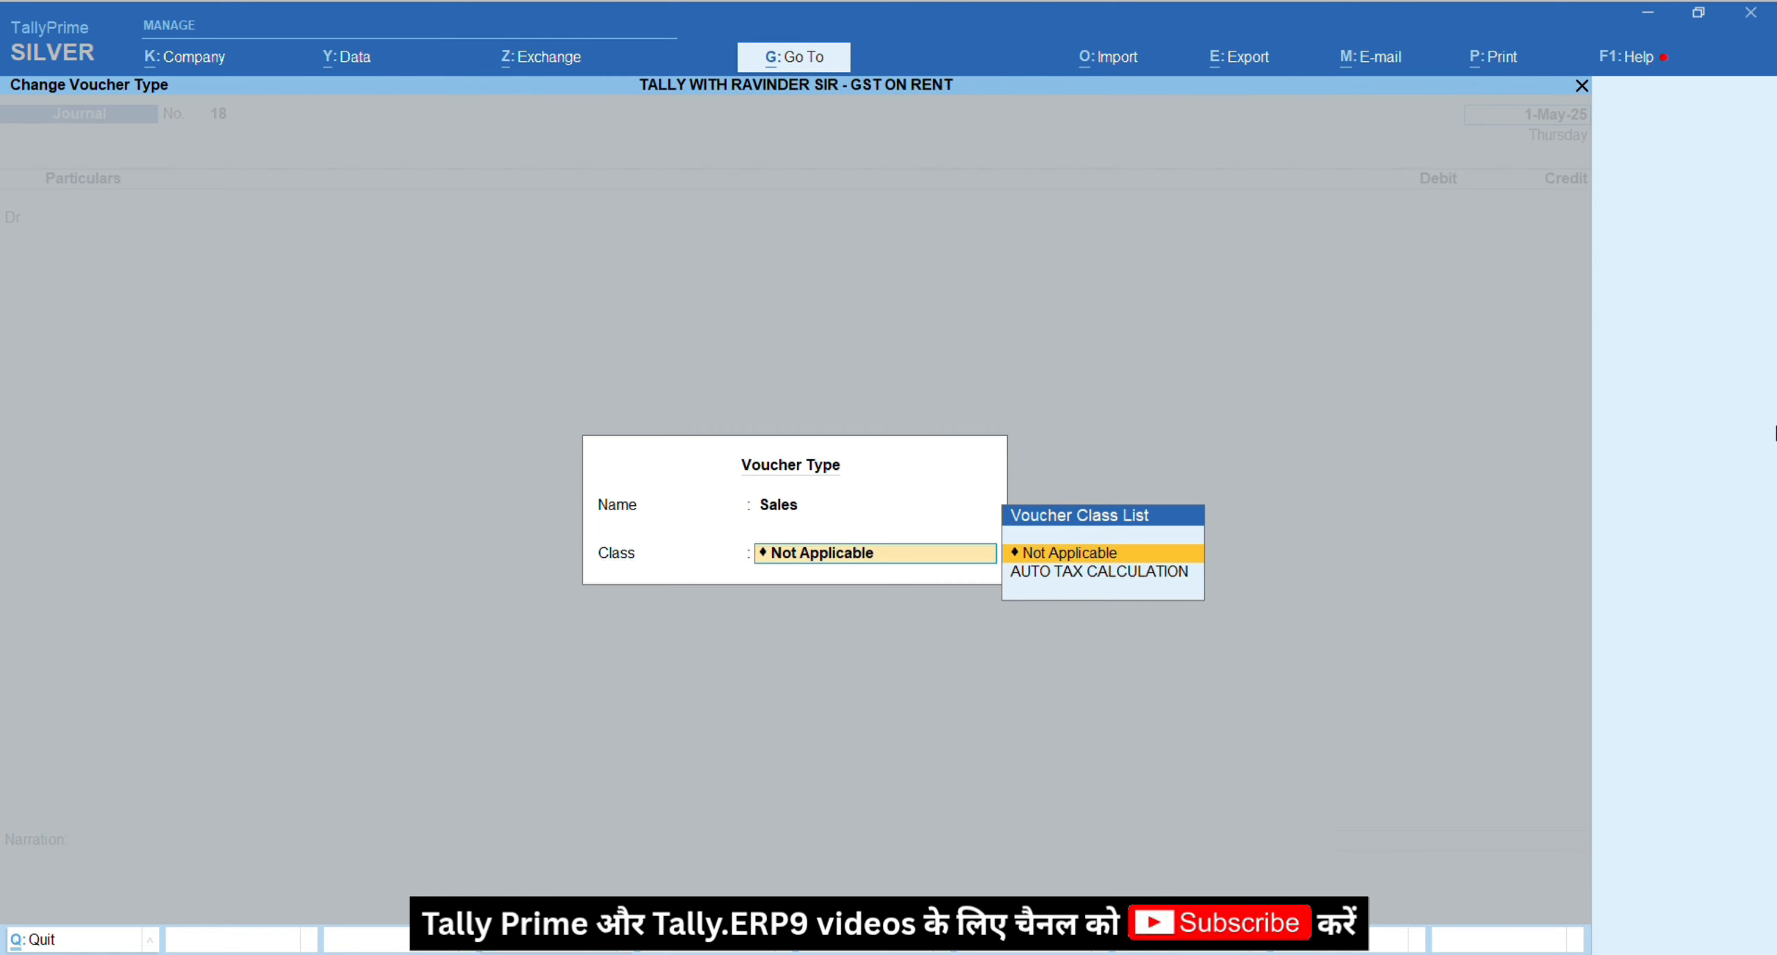
{"action": "key", "text": "Return"}
Step: Start a new party ledger from the sales voucher and name it BALAJI COMPANY
{"action": "type", "text": "BAL"}
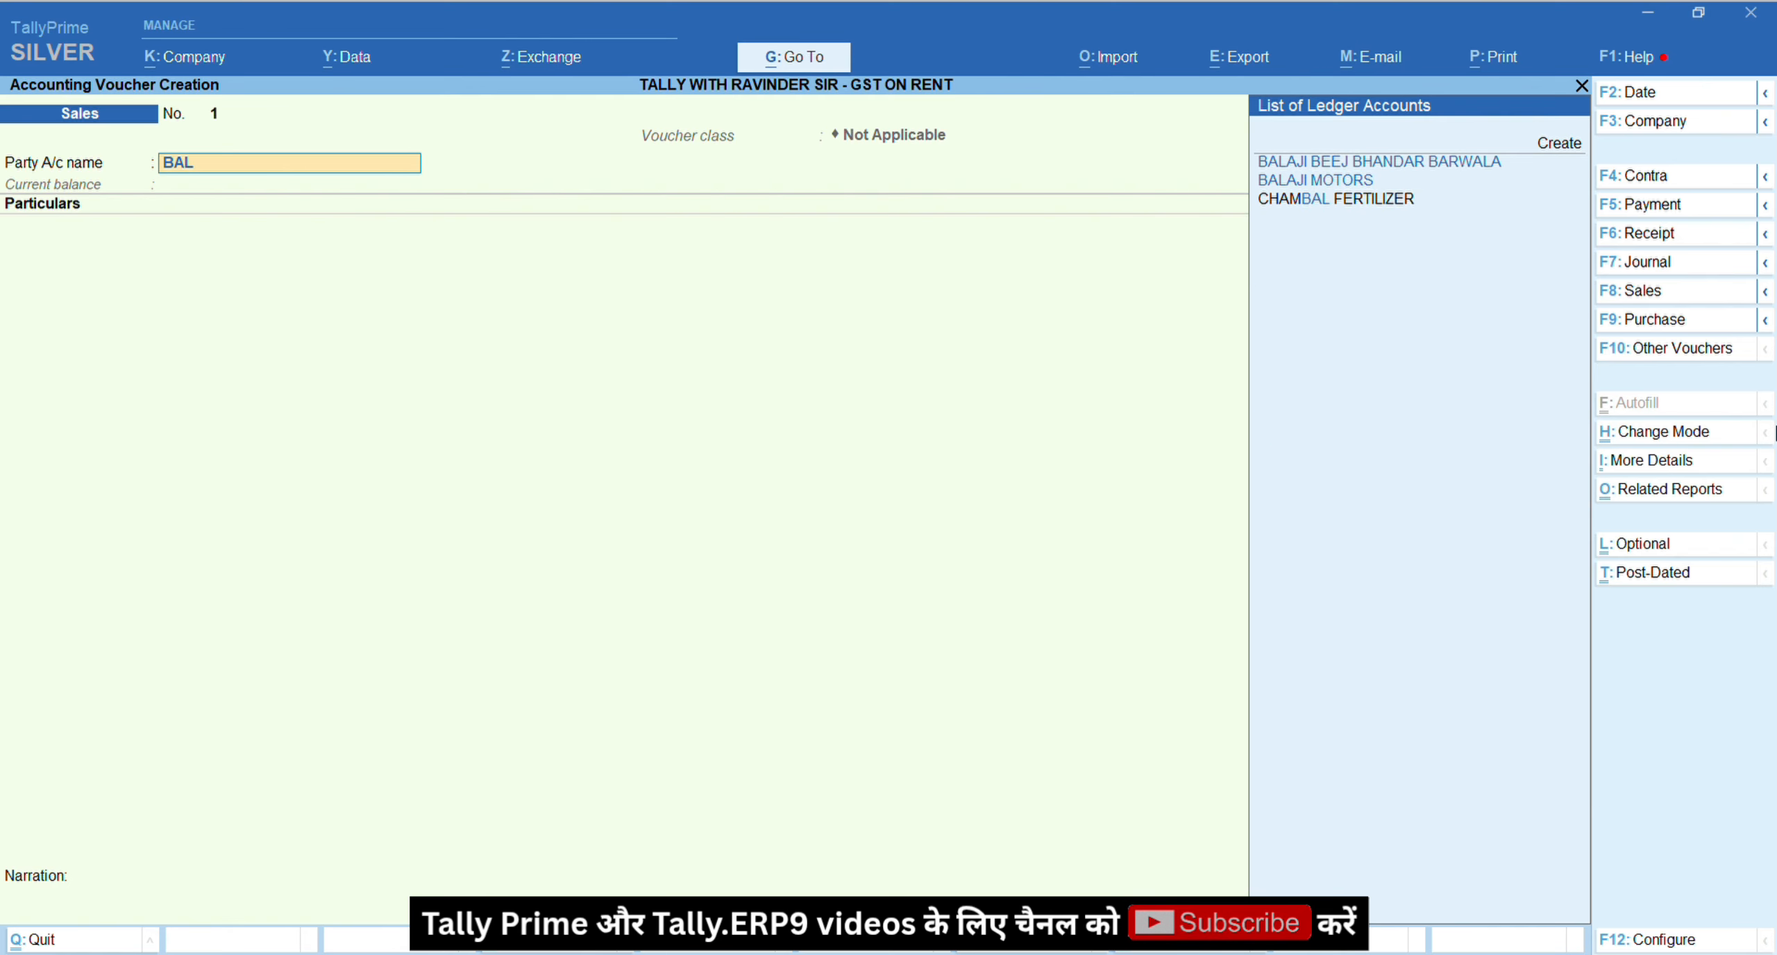
{"action": "key", "text": "alt+c"}
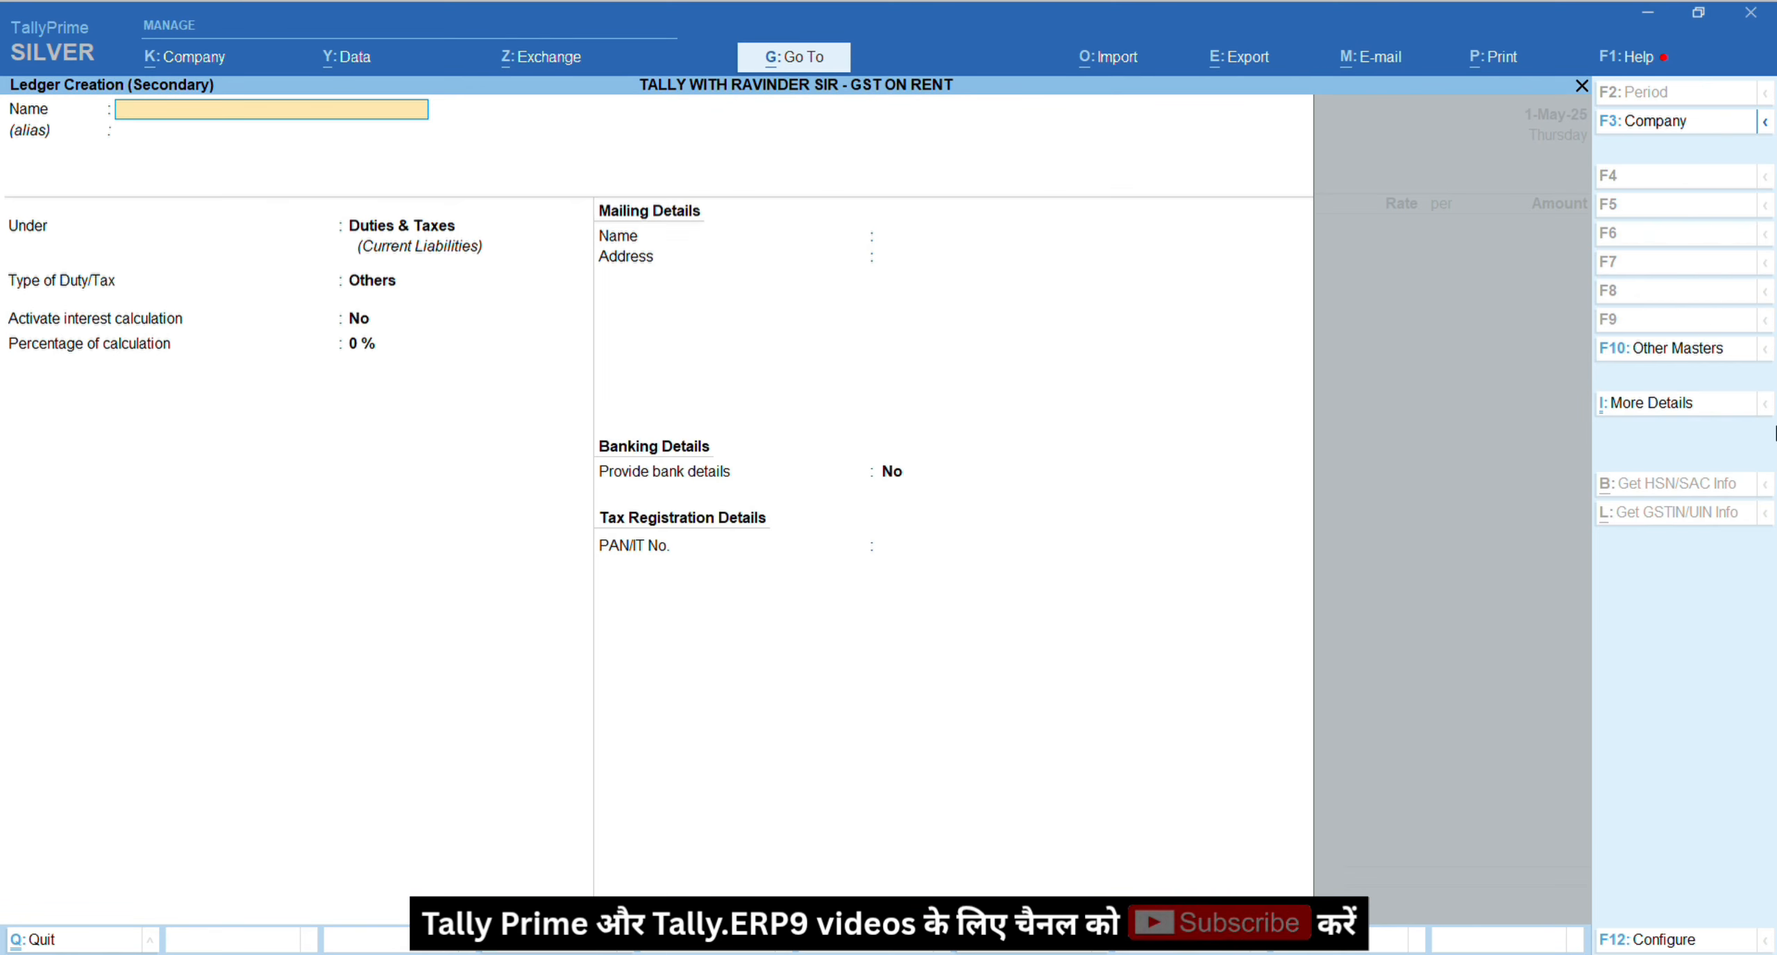
{"action": "type", "text": "BALHI"}
{"action": "key", "text": "BackSpace"}
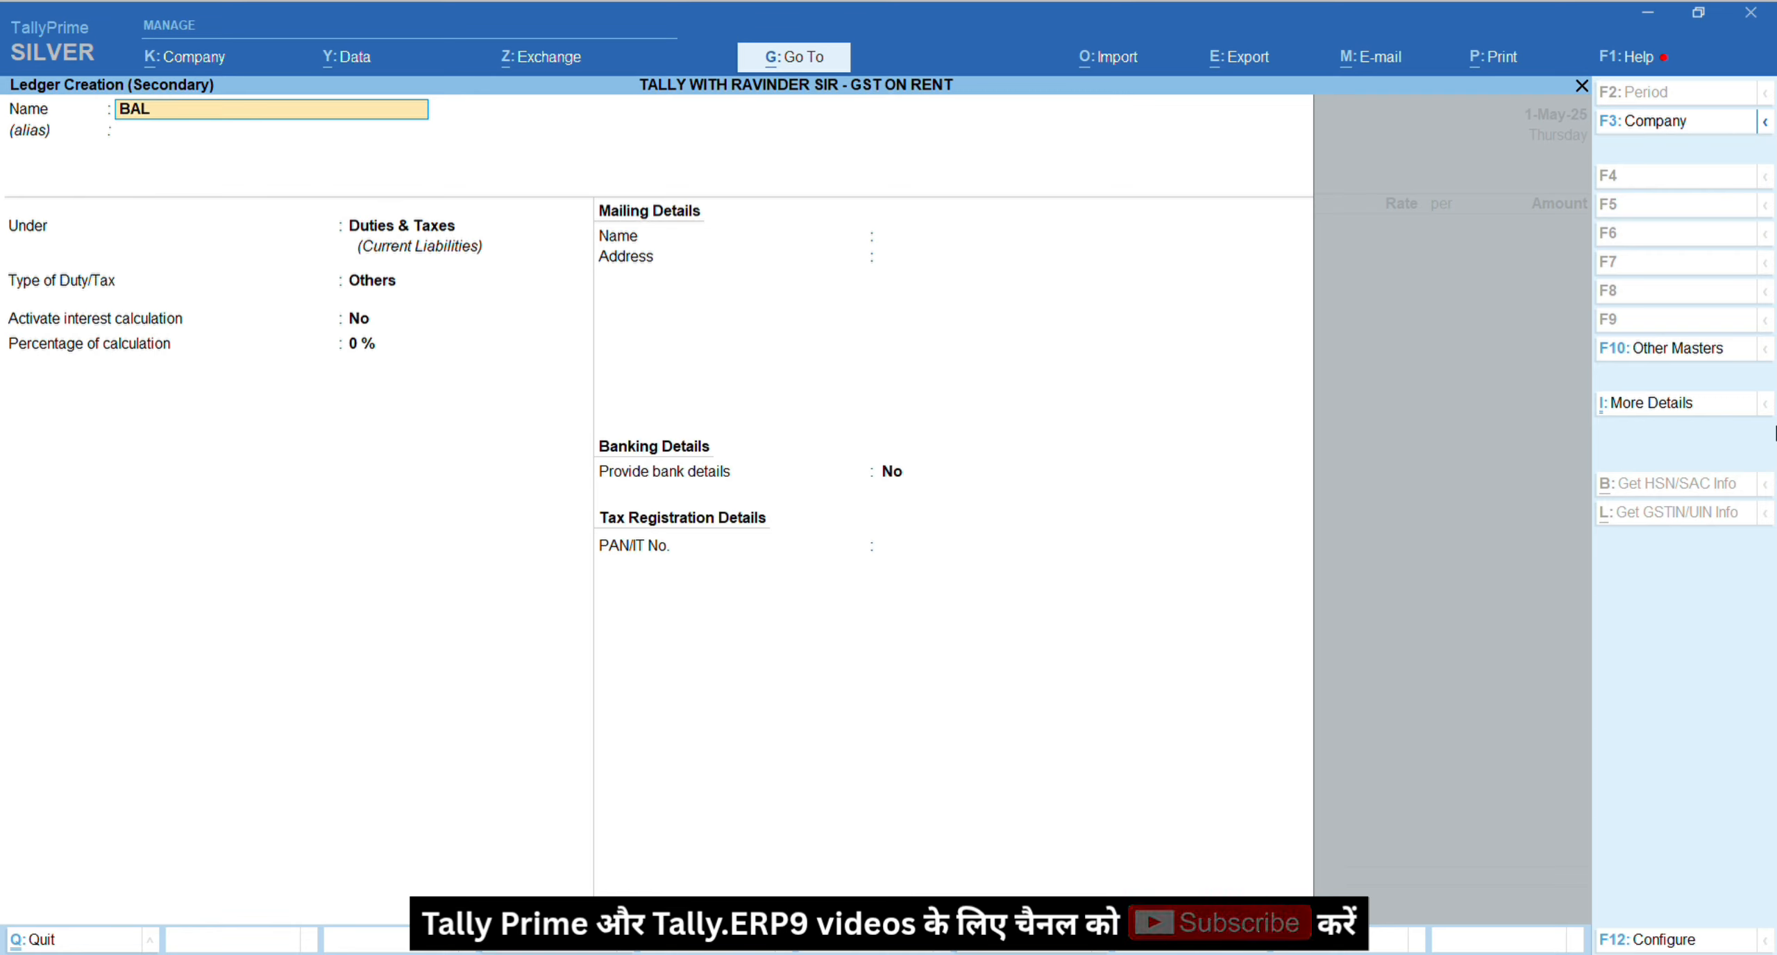
{"action": "type", "text": "AJI"}
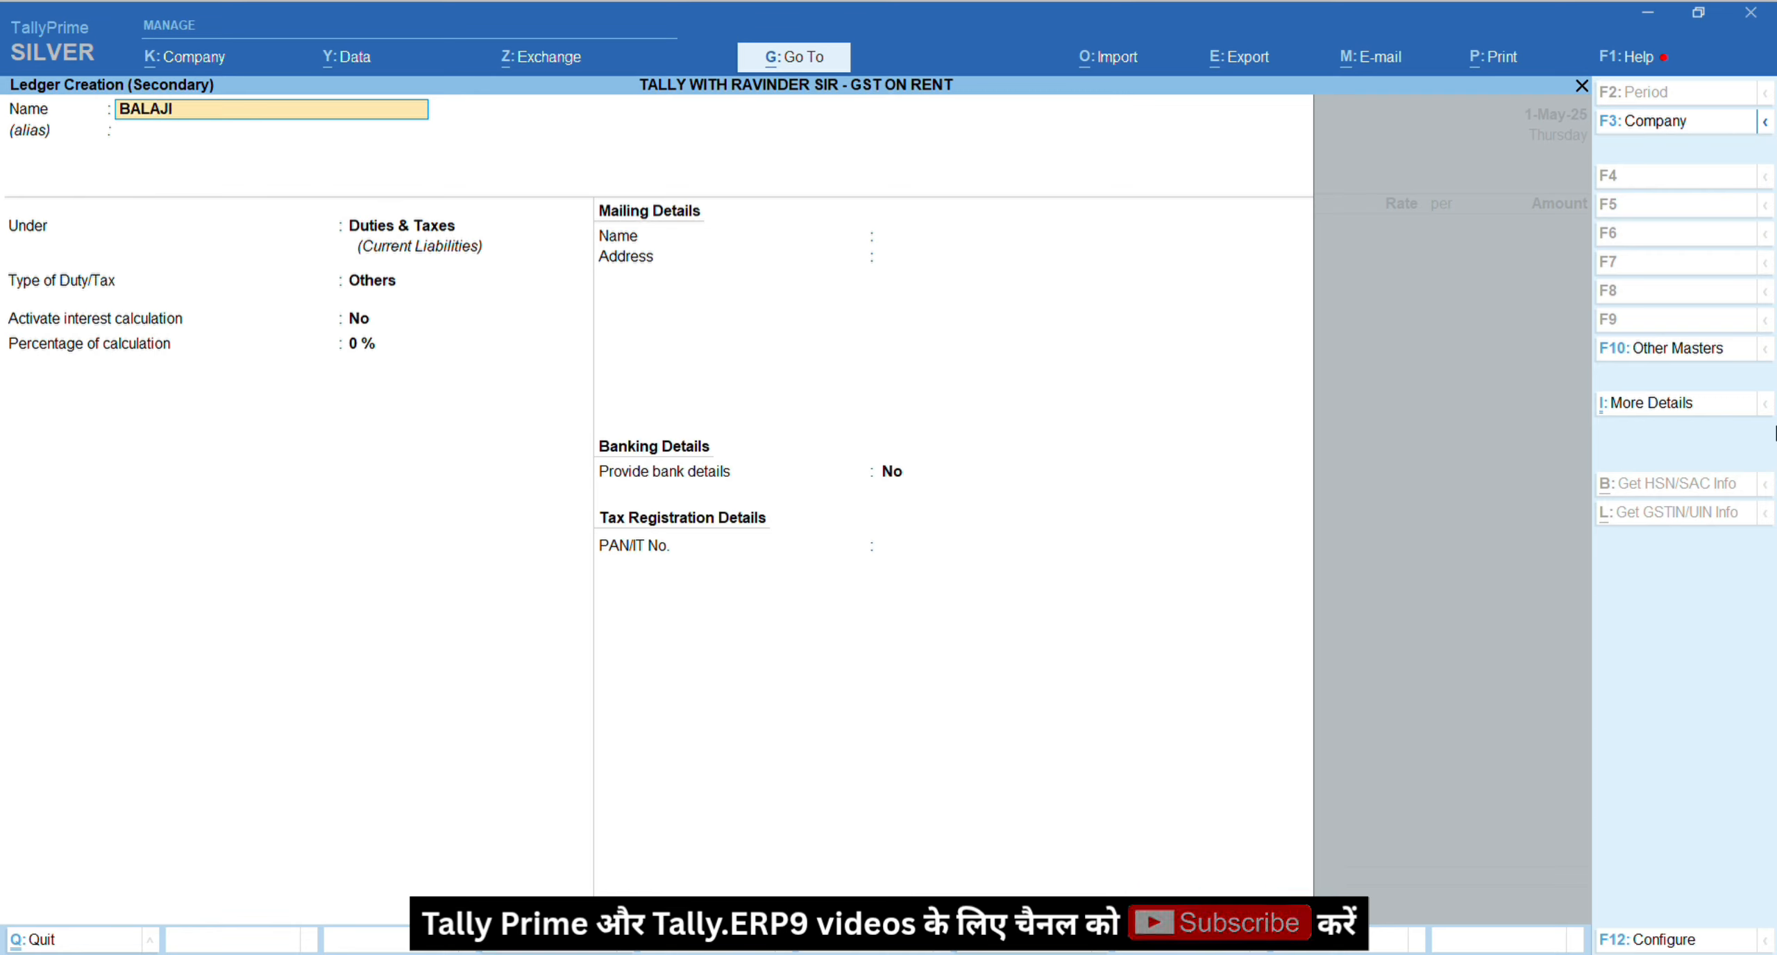
{"action": "type", "text": " COM"}
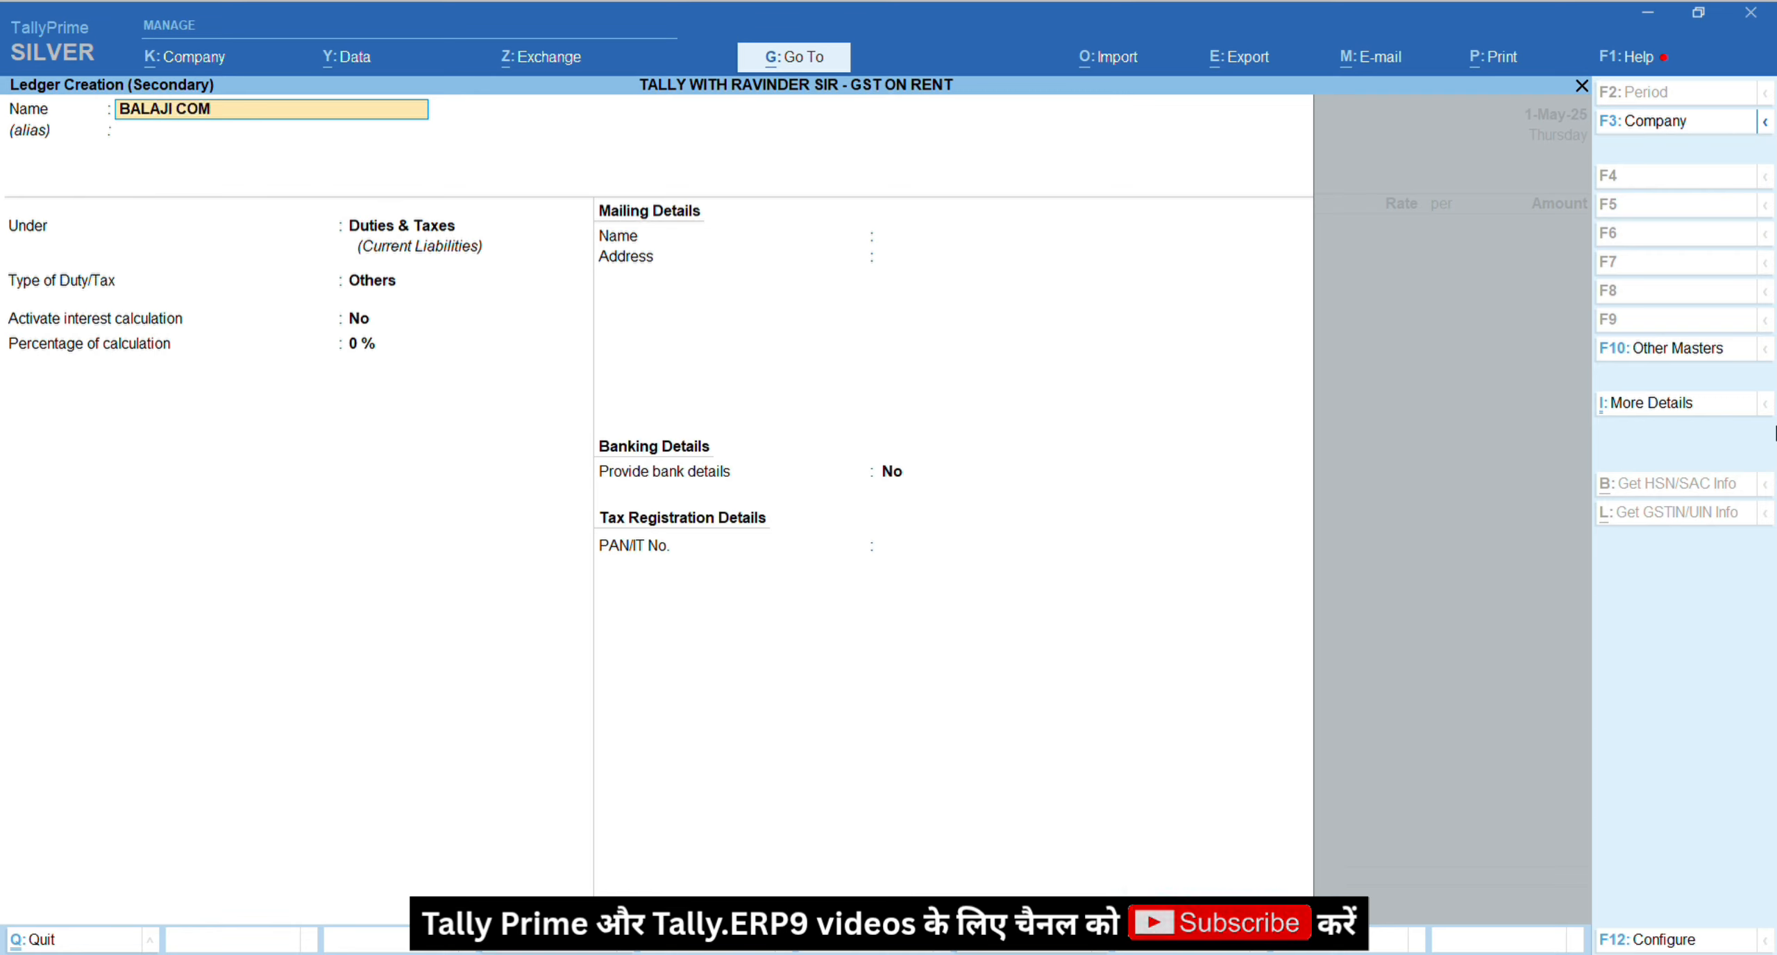
{"action": "key", "text": "BackSpace"}
{"action": "type", "text": "PANY"}
{"action": "key", "text": "BackSpace"}
{"action": "key", "text": "BackSpace"}
{"action": "key", "text": "BackSpace"}
{"action": "key", "text": "BackSpace"}
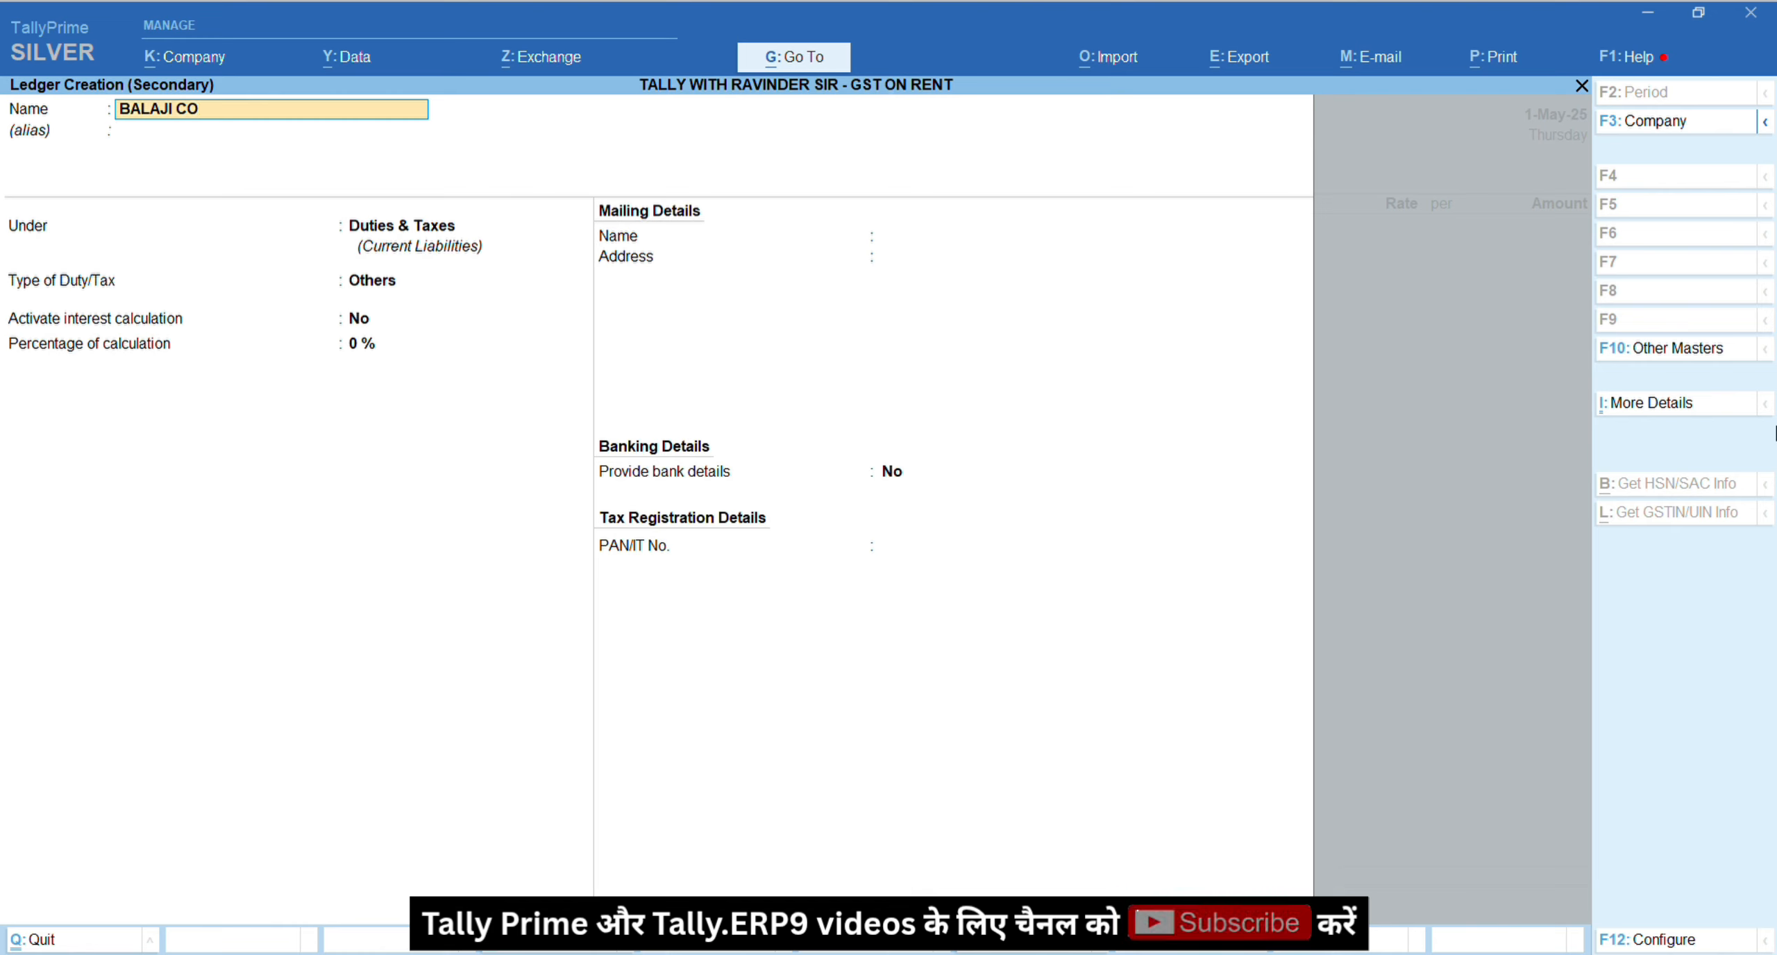
{"action": "type", "text": "MPANY"}
{"action": "key", "text": "Return"}
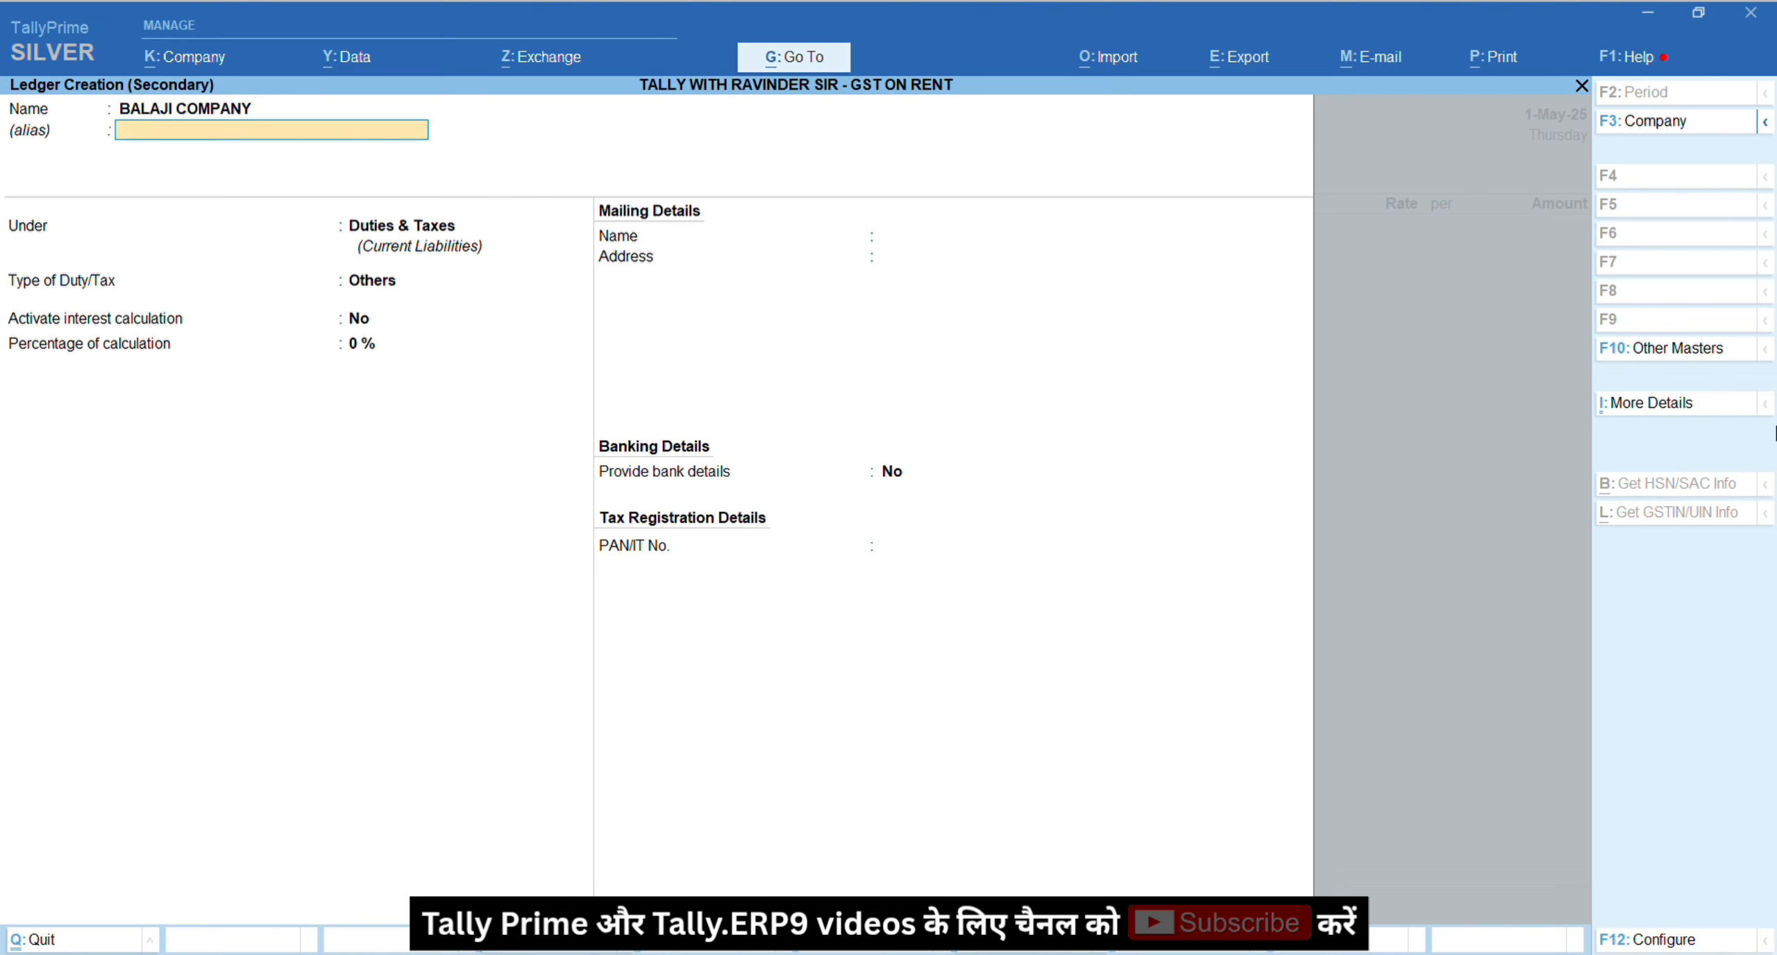
Step: Group the BALAJI COMPANY ledger under Sundry Debtors, with Haryana as the state and India as the country
{"action": "type", "text": "DEB"}
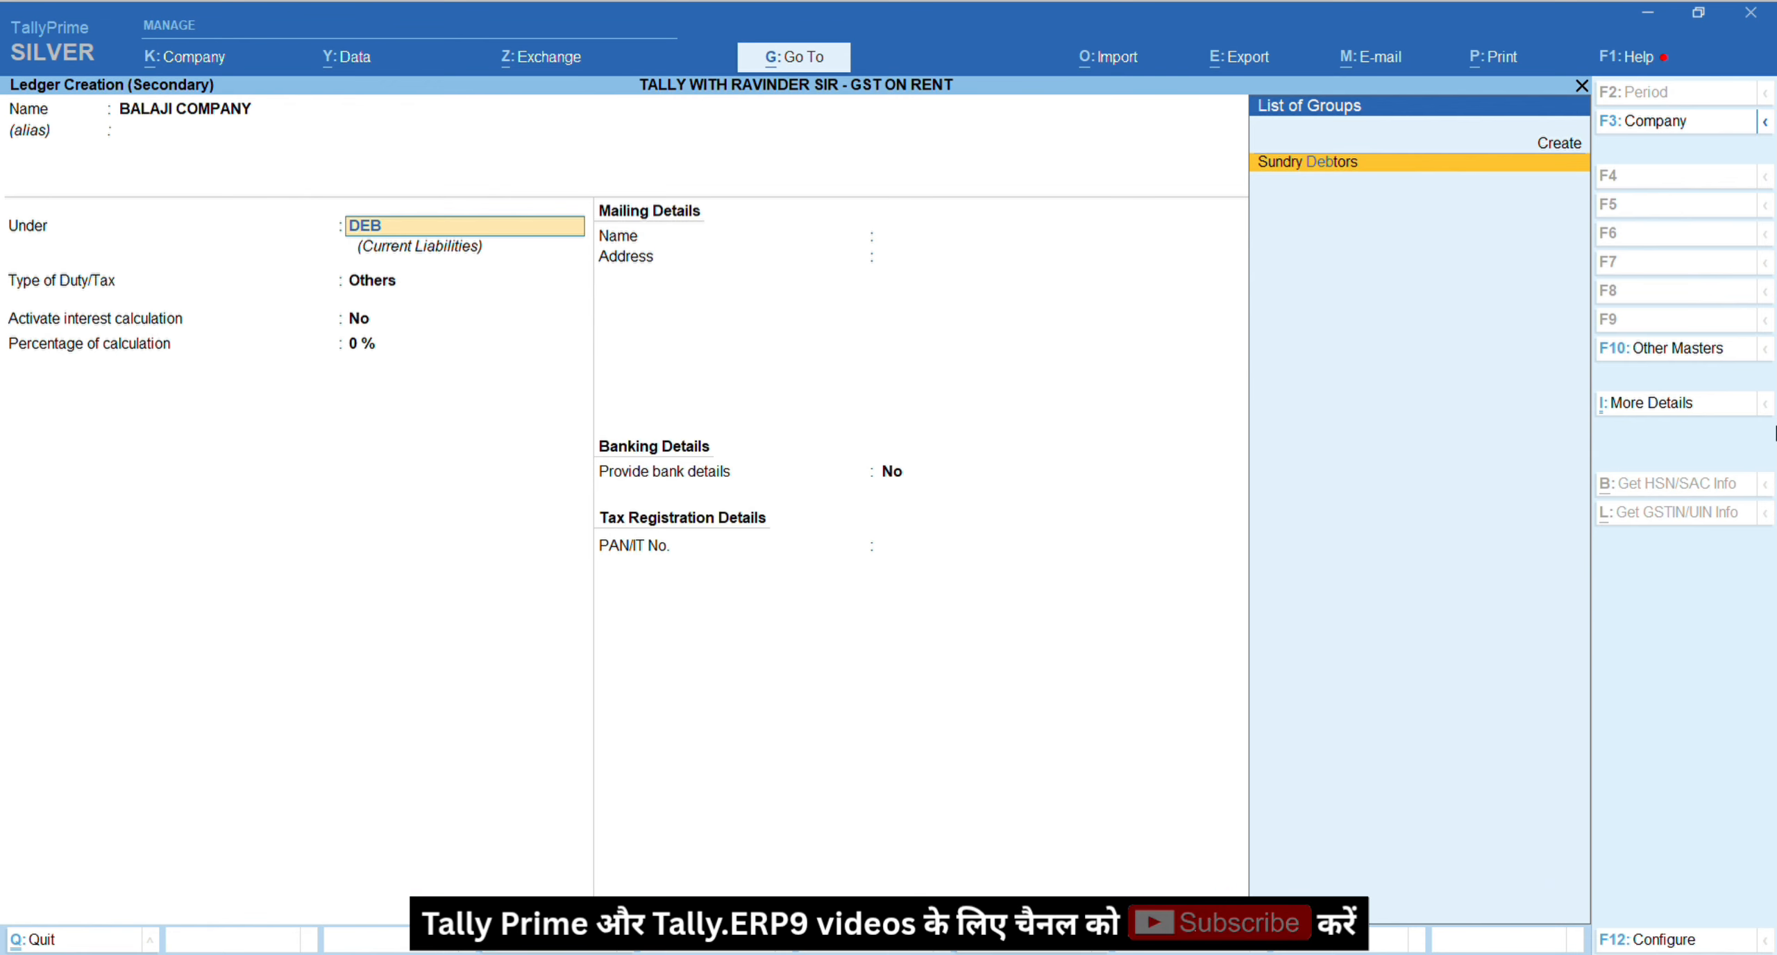
{"action": "key", "text": "Return"}
{"action": "key", "text": "Return"}
{"action": "key", "text": "Return"}
{"action": "key", "text": "Return"}
{"action": "key", "text": "Return"}
{"action": "key", "text": "Return"}
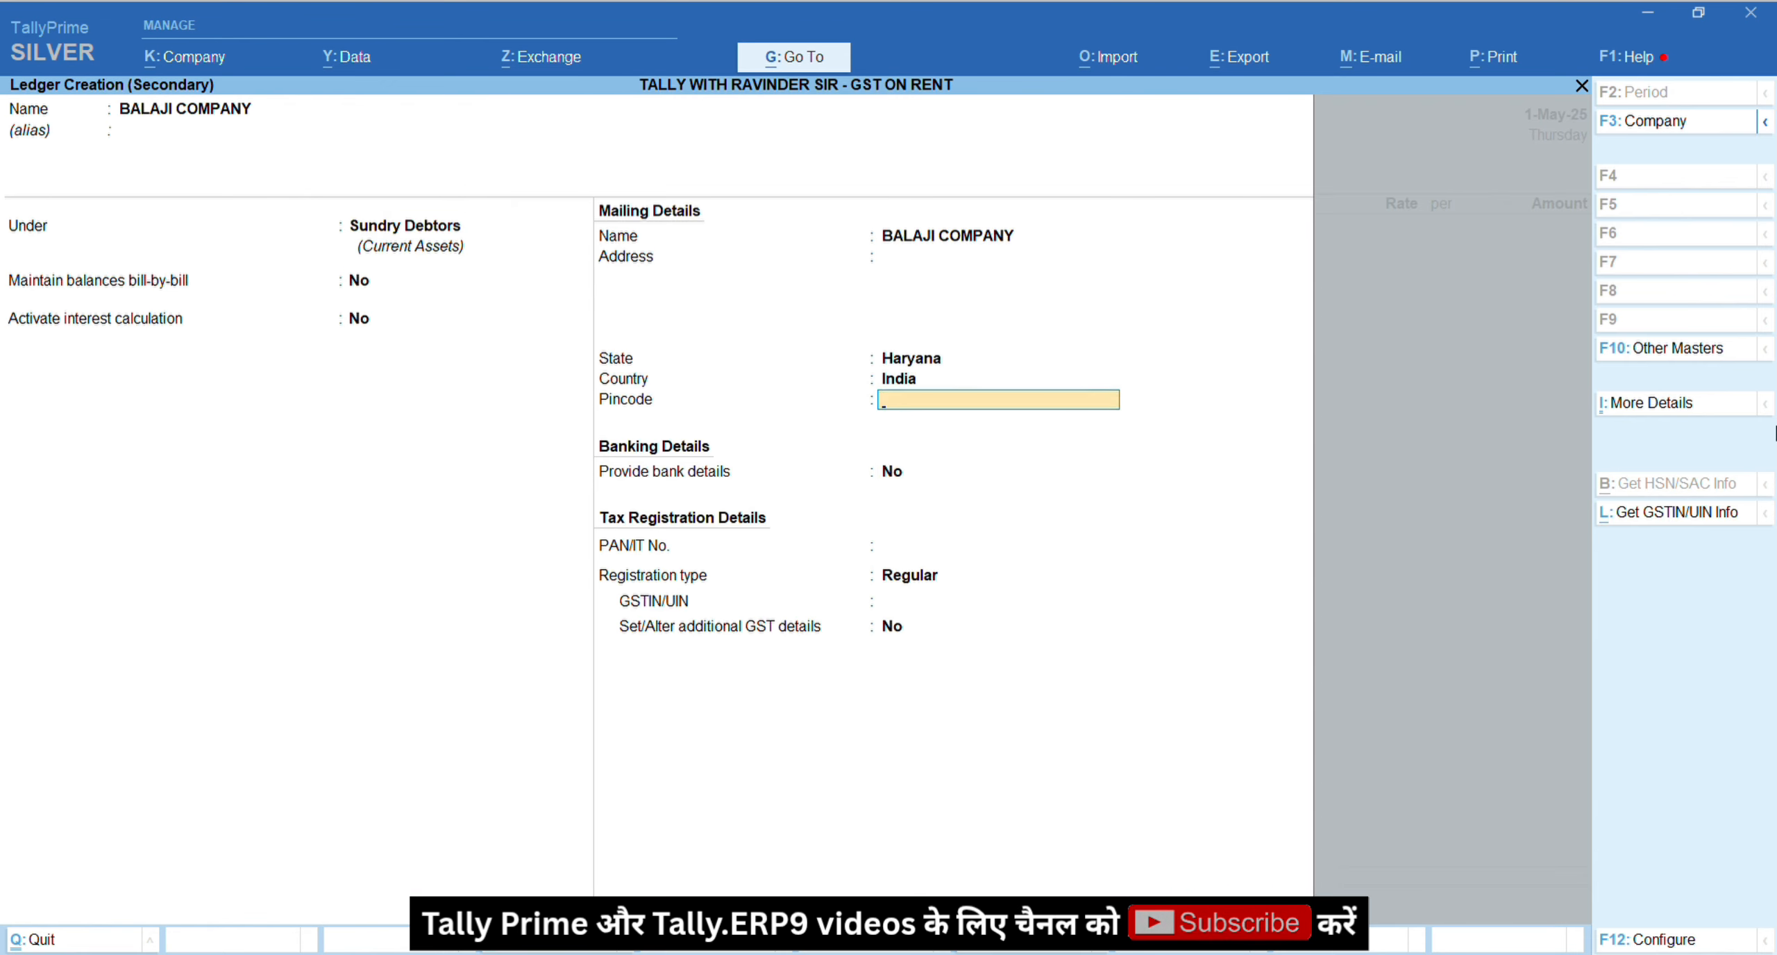
Step: Keep the GST registration type Regular with no GSTIN, and save the BALAJI COMPANY ledger as the voucher's party
{"action": "key", "text": "Return"}
{"action": "key", "text": "Return"}
{"action": "key", "text": "Return"}
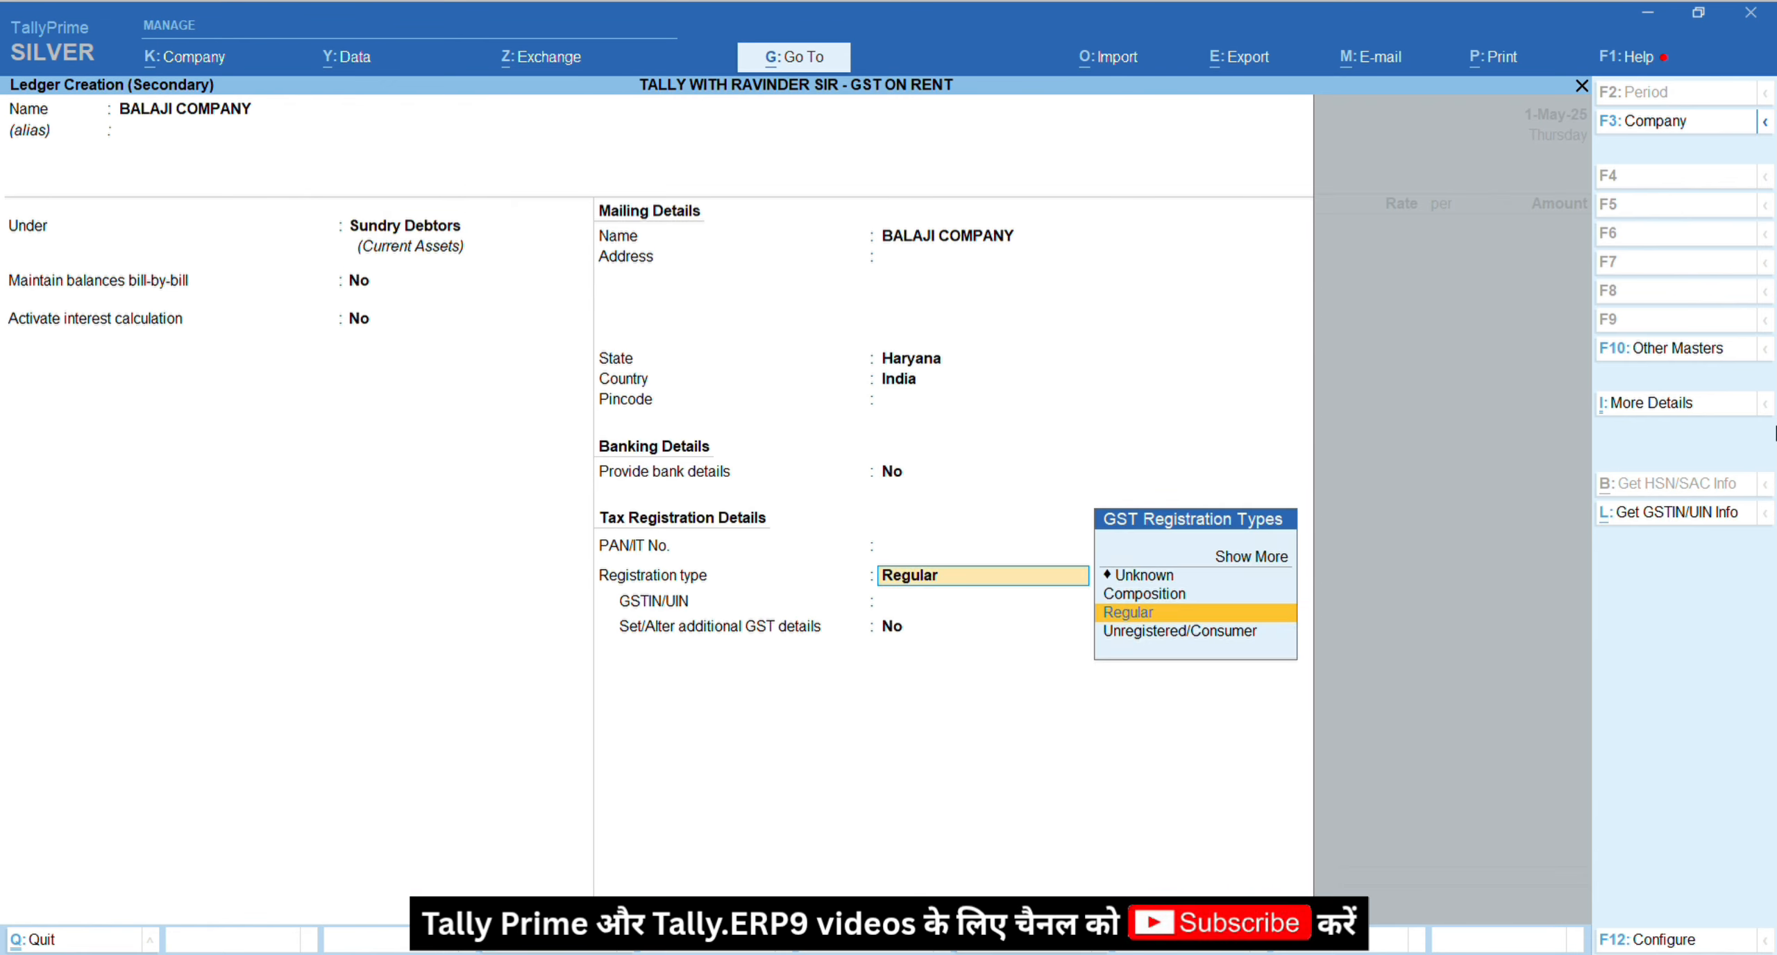
{"action": "key", "text": "Return"}
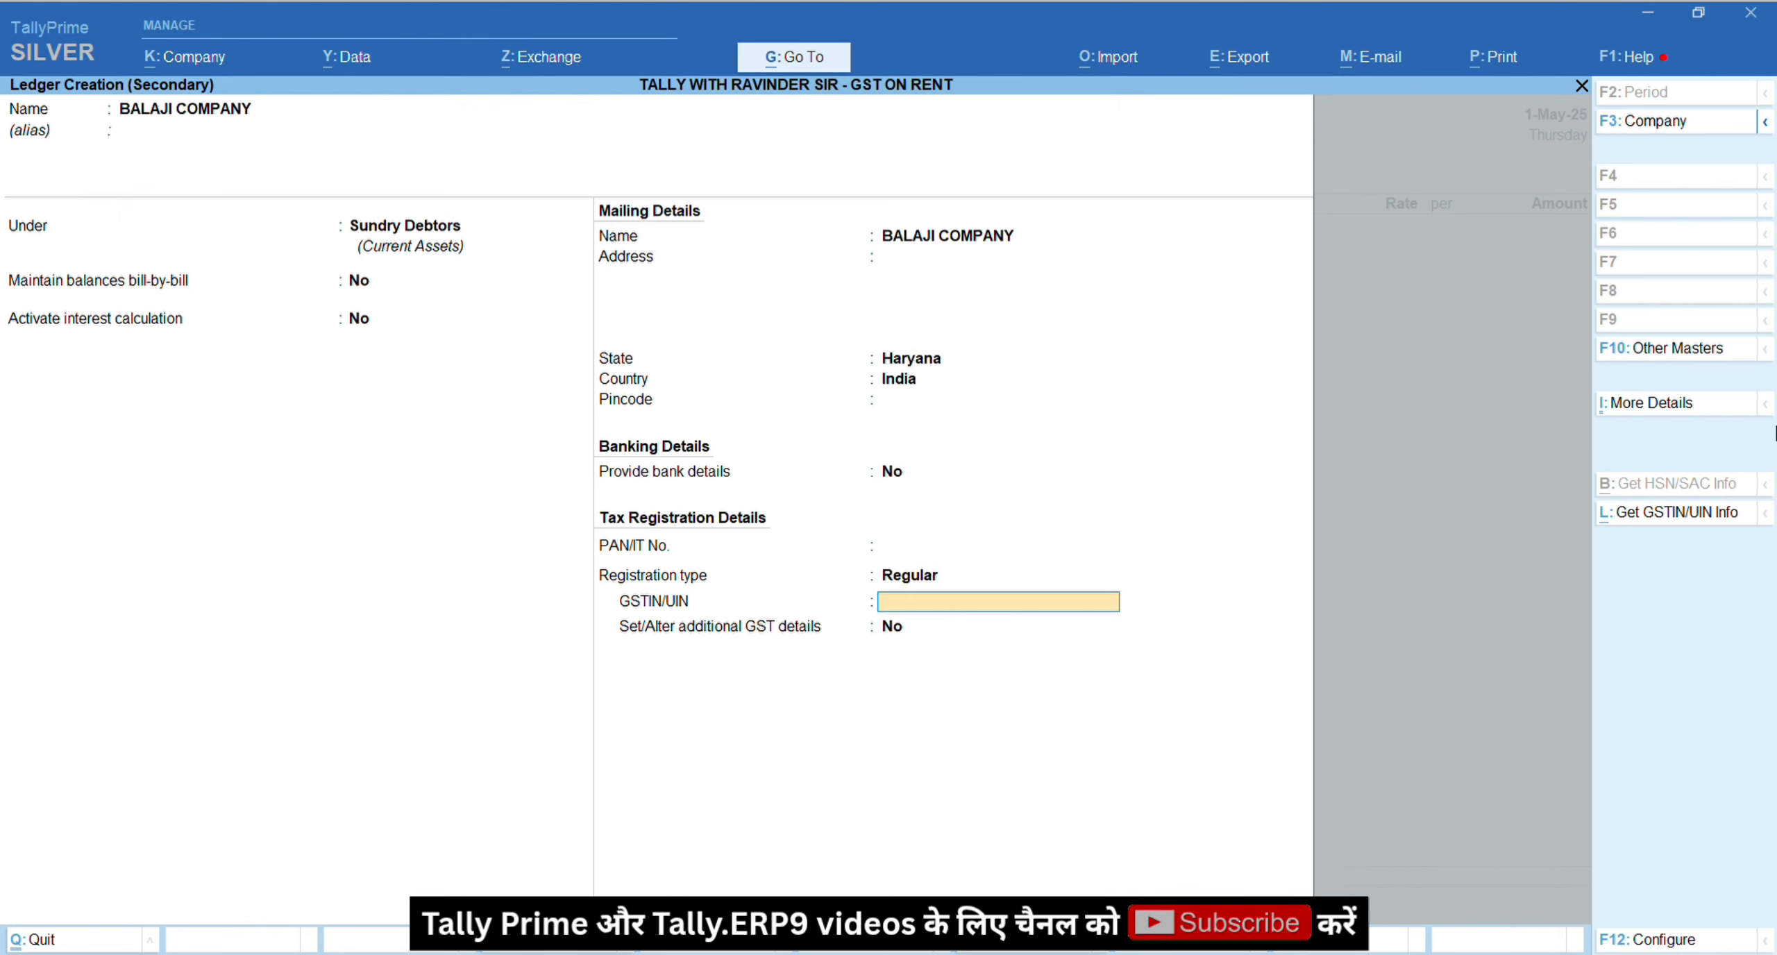
{"action": "key", "text": "Return"}
{"action": "key", "text": "Return"}
{"action": "key", "text": "Return"}
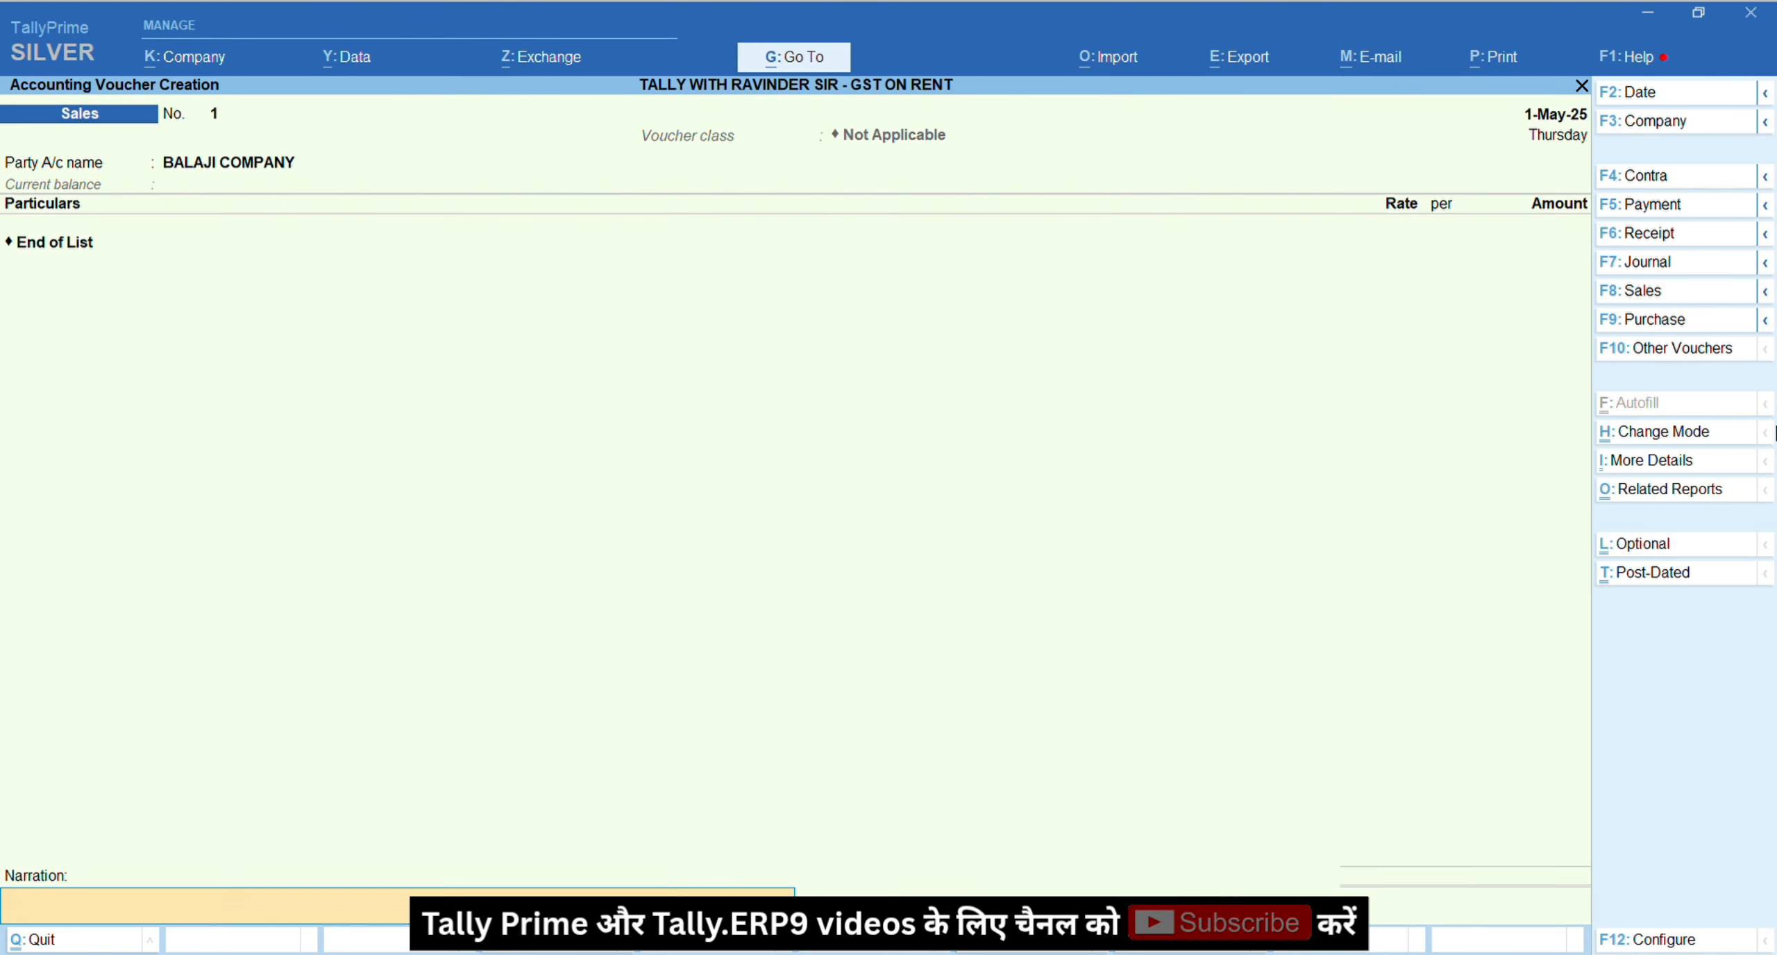
{"action": "type", "text": "RE"}
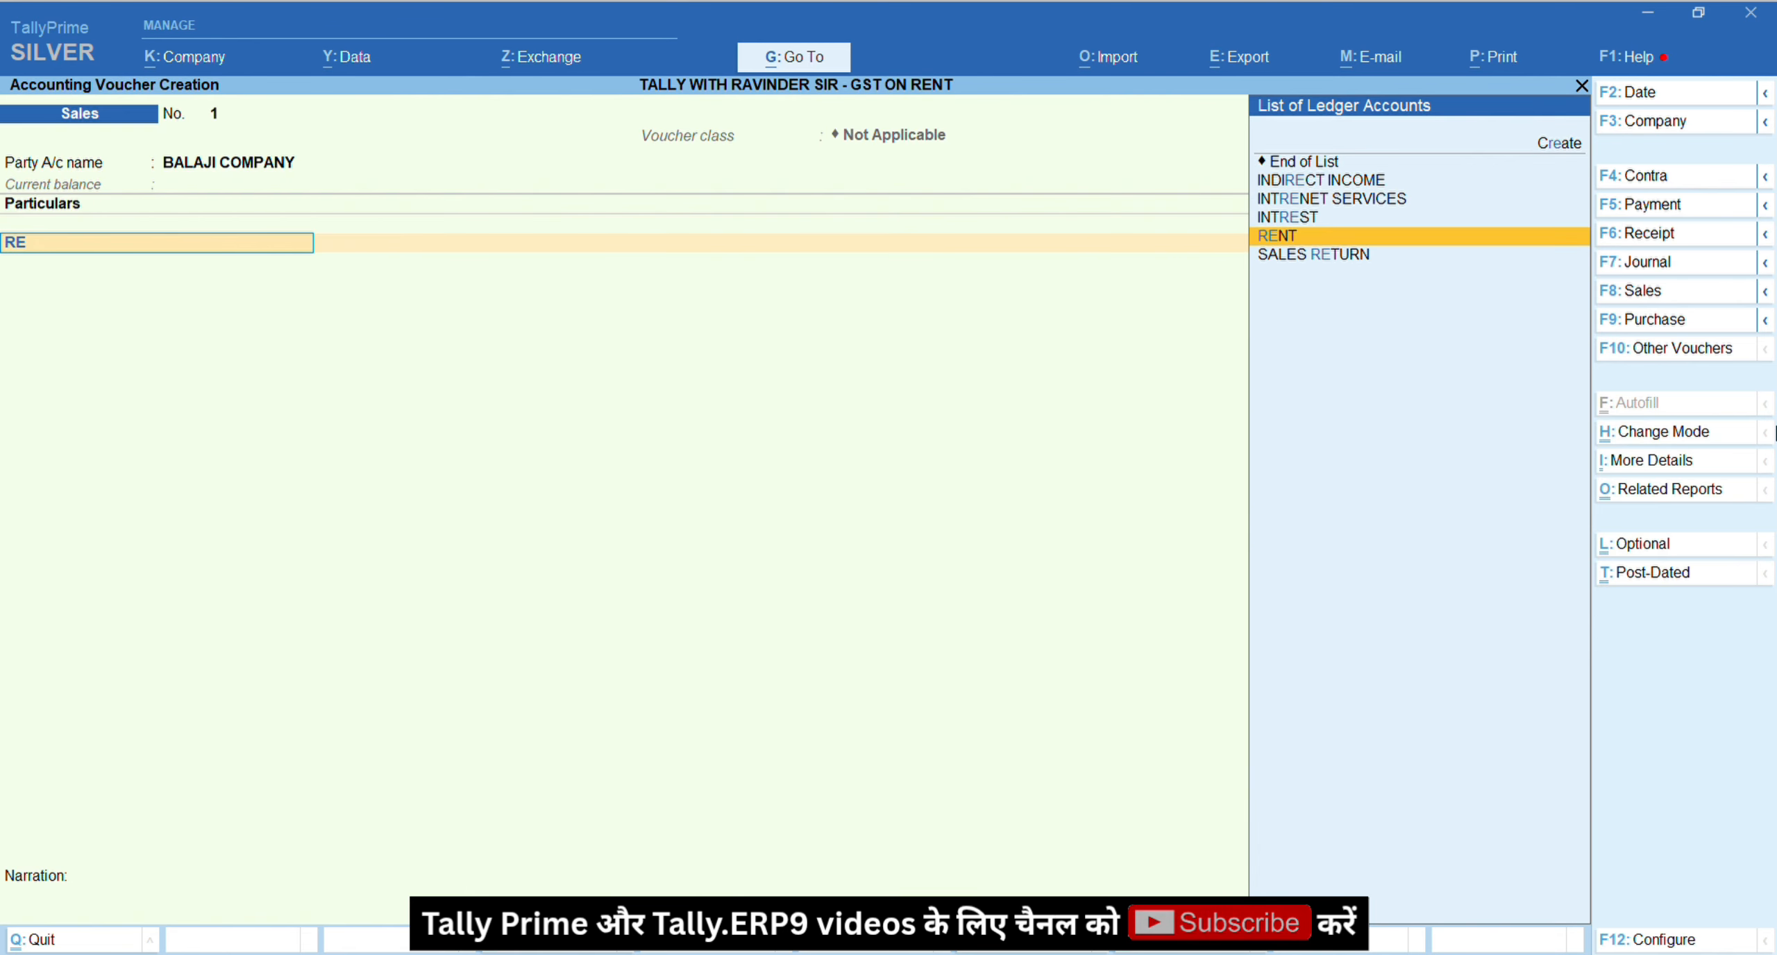
{"action": "key", "text": "Return"}
{"action": "key", "text": "BackSpace"}
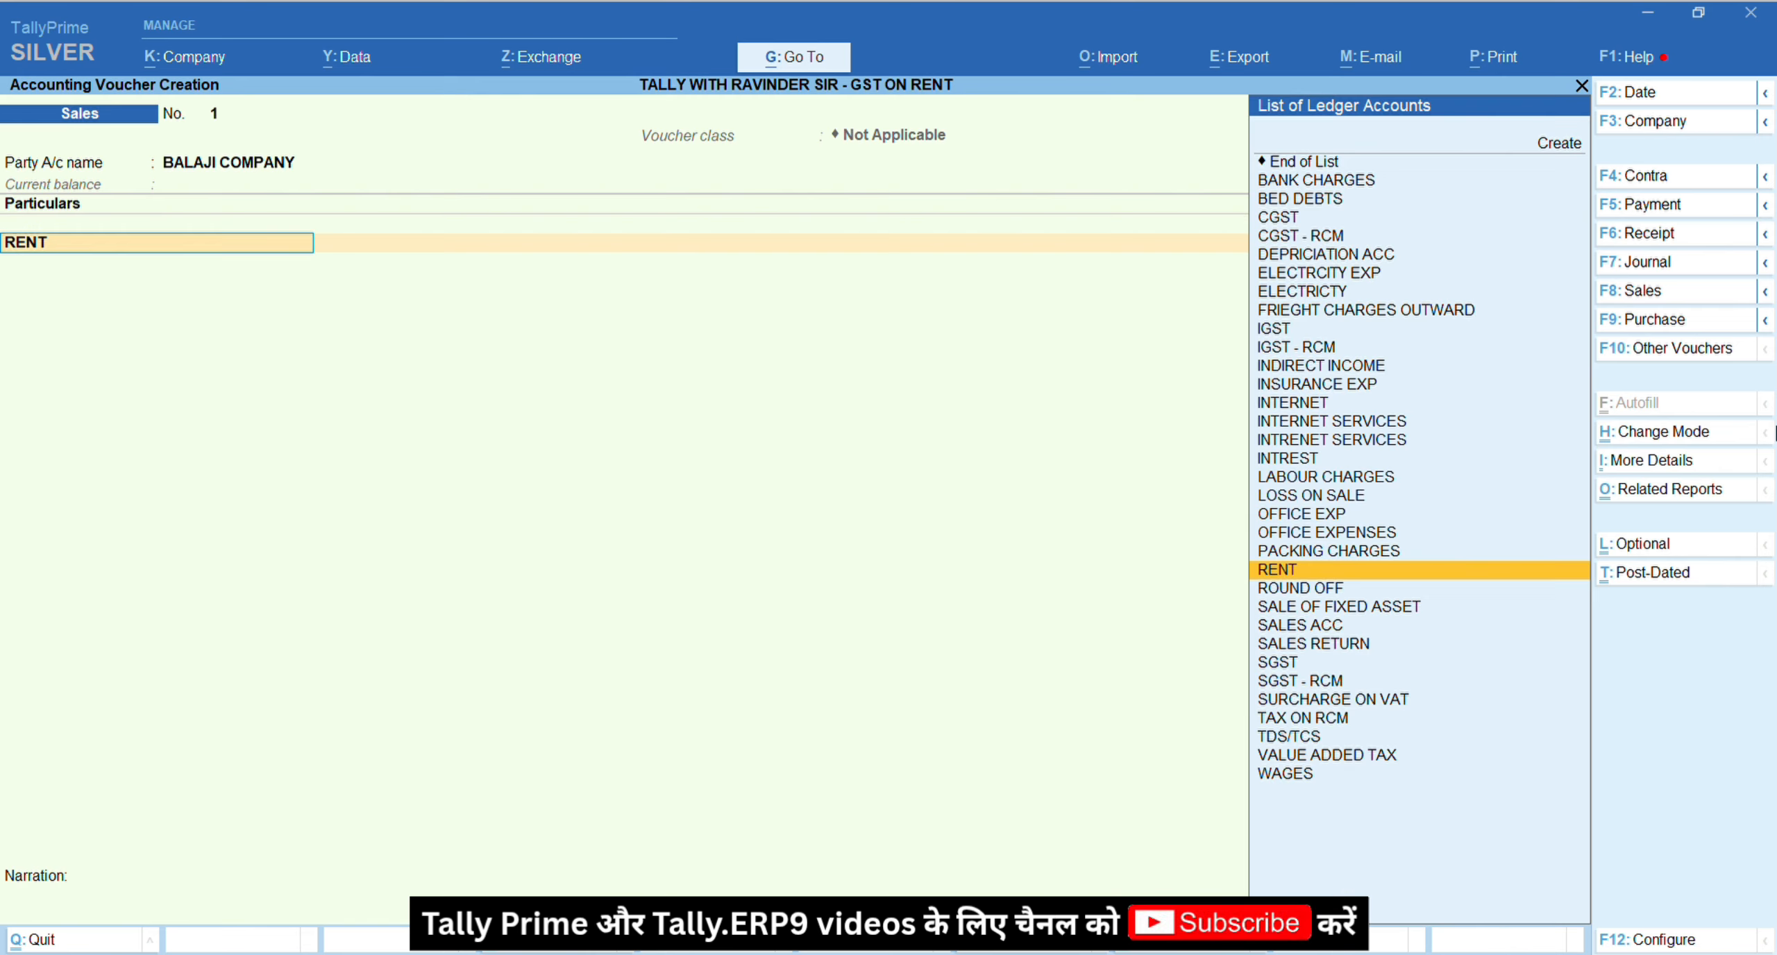
{"action": "key", "text": "ctrl+Return"}
{"action": "key", "text": "Escape"}
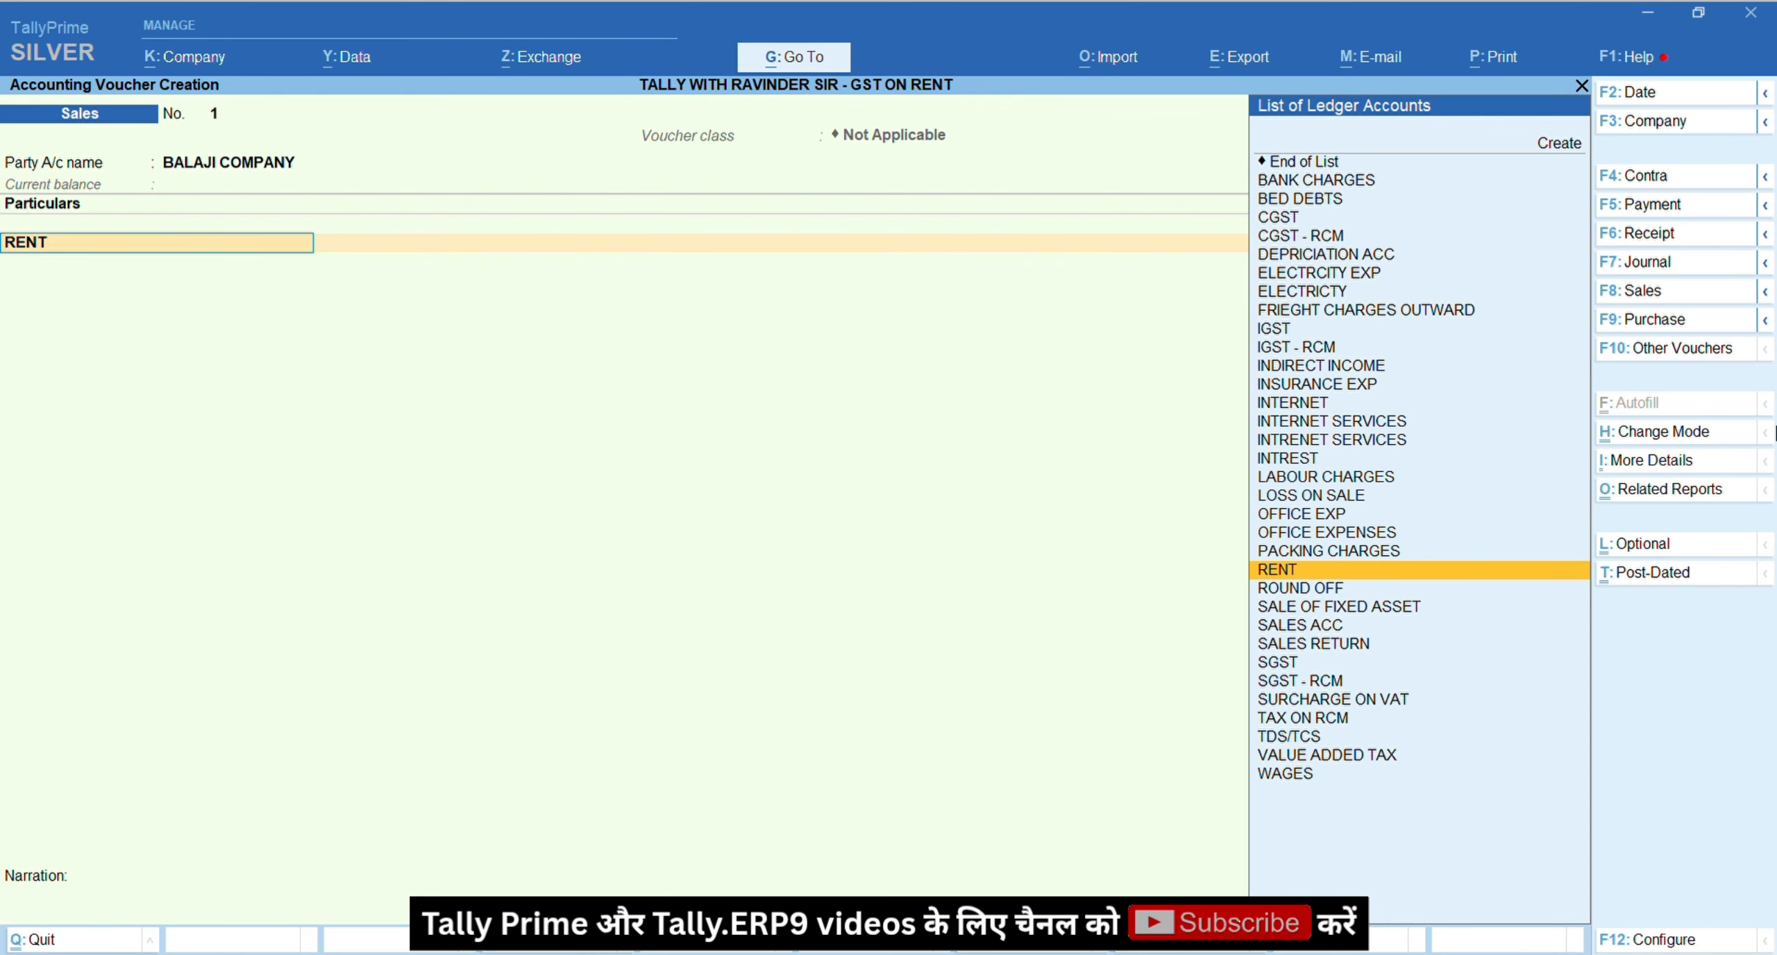
Step: Create a RENT REC ledger under Indirect Incomes from the voucher's particulars line
{"action": "key", "text": "alt+c"}
{"action": "type", "text": "RENT"}
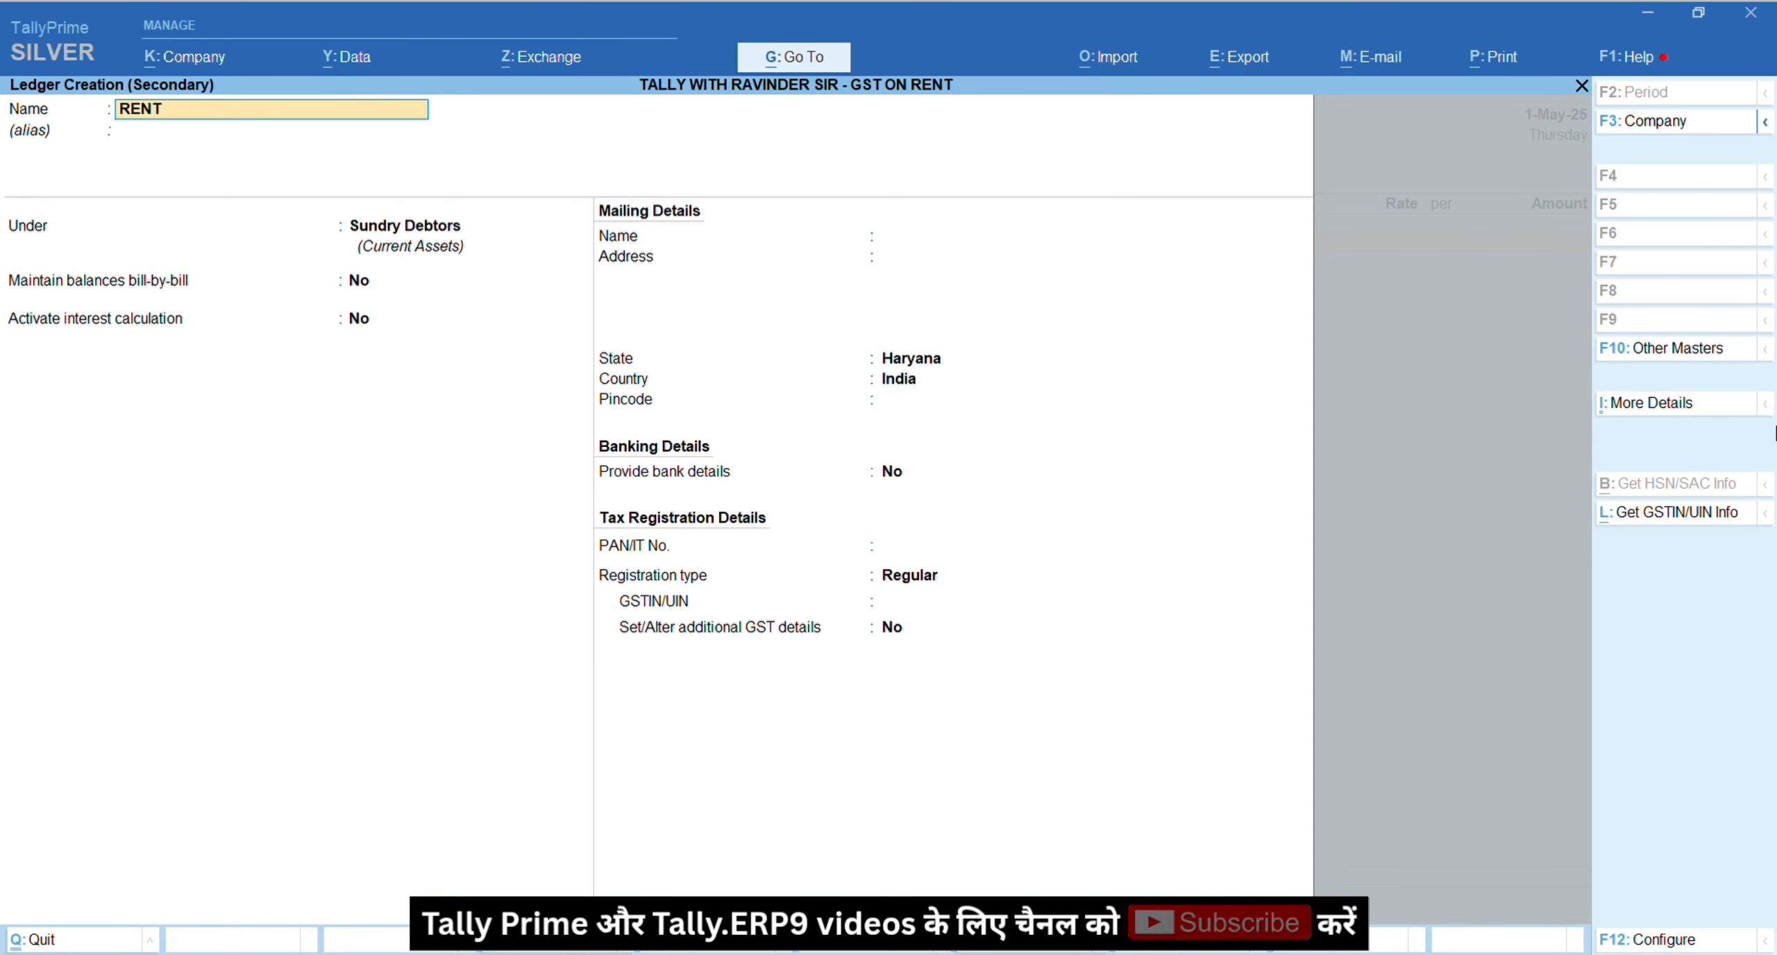
{"action": "type", "text": " REC"}
{"action": "key", "text": "Return"}
{"action": "type", "text": "IND"}
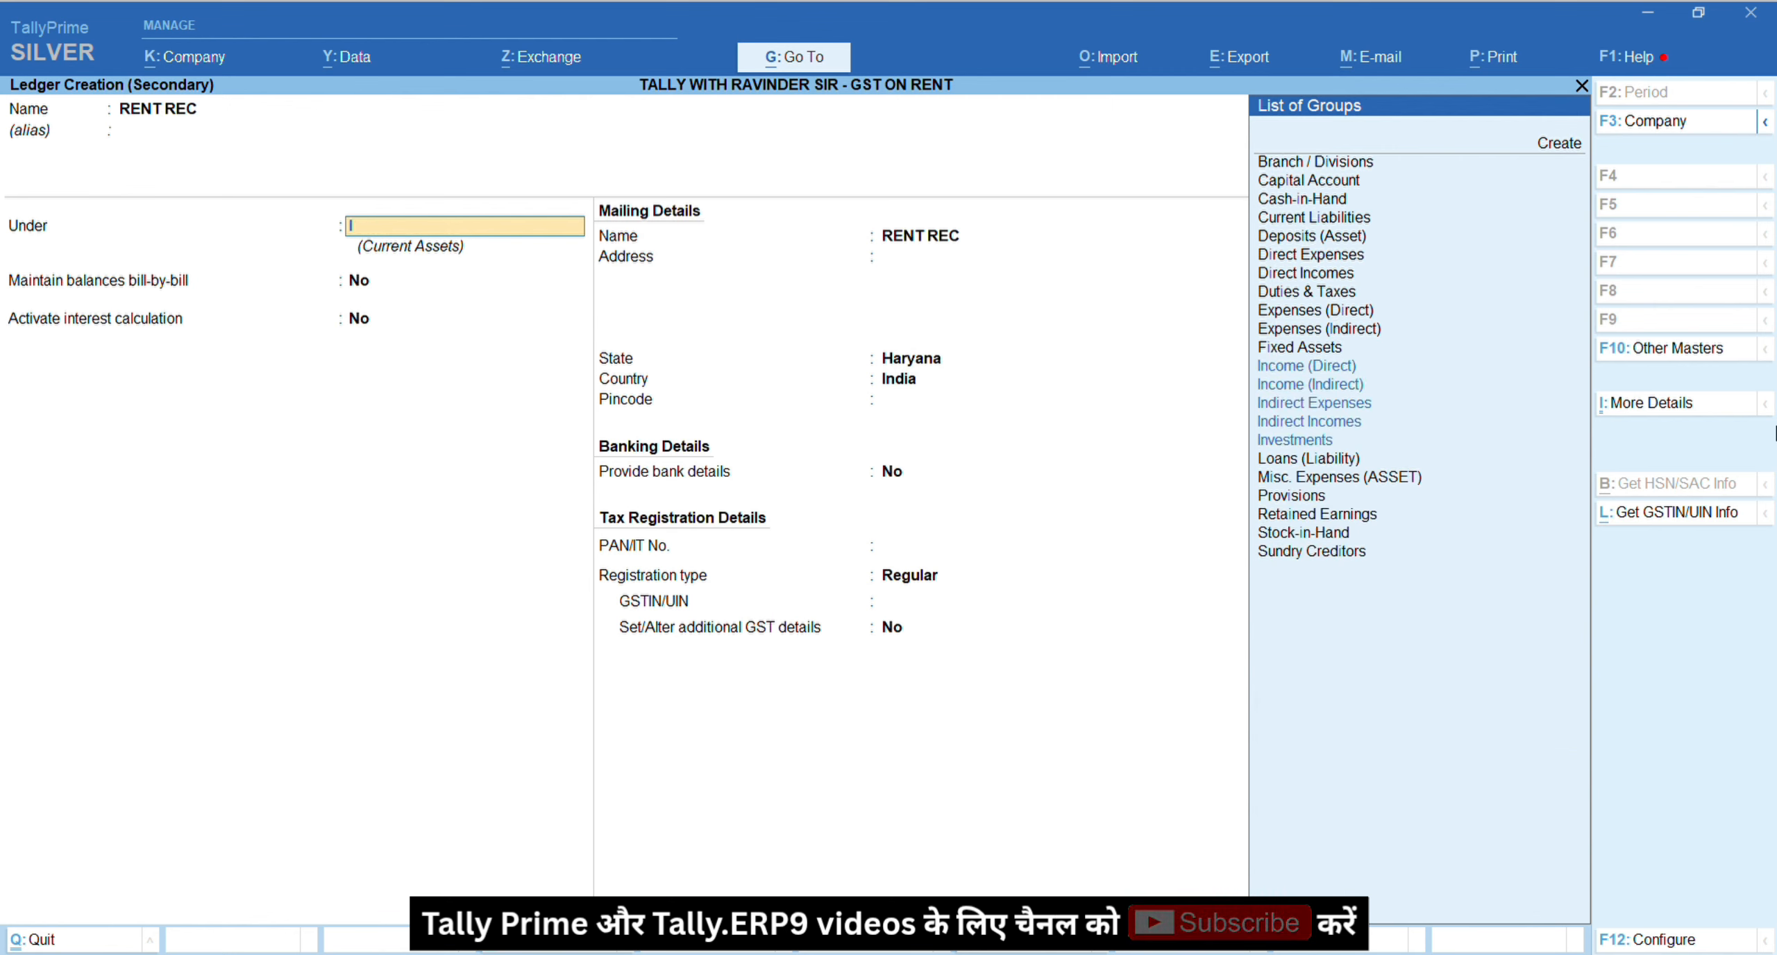
{"action": "key", "text": "Down"}
{"action": "key", "text": "Return"}
{"action": "key", "text": "Return"}
{"action": "key", "text": "Return"}
{"action": "key", "text": "Return"}
{"action": "key", "text": "Return"}
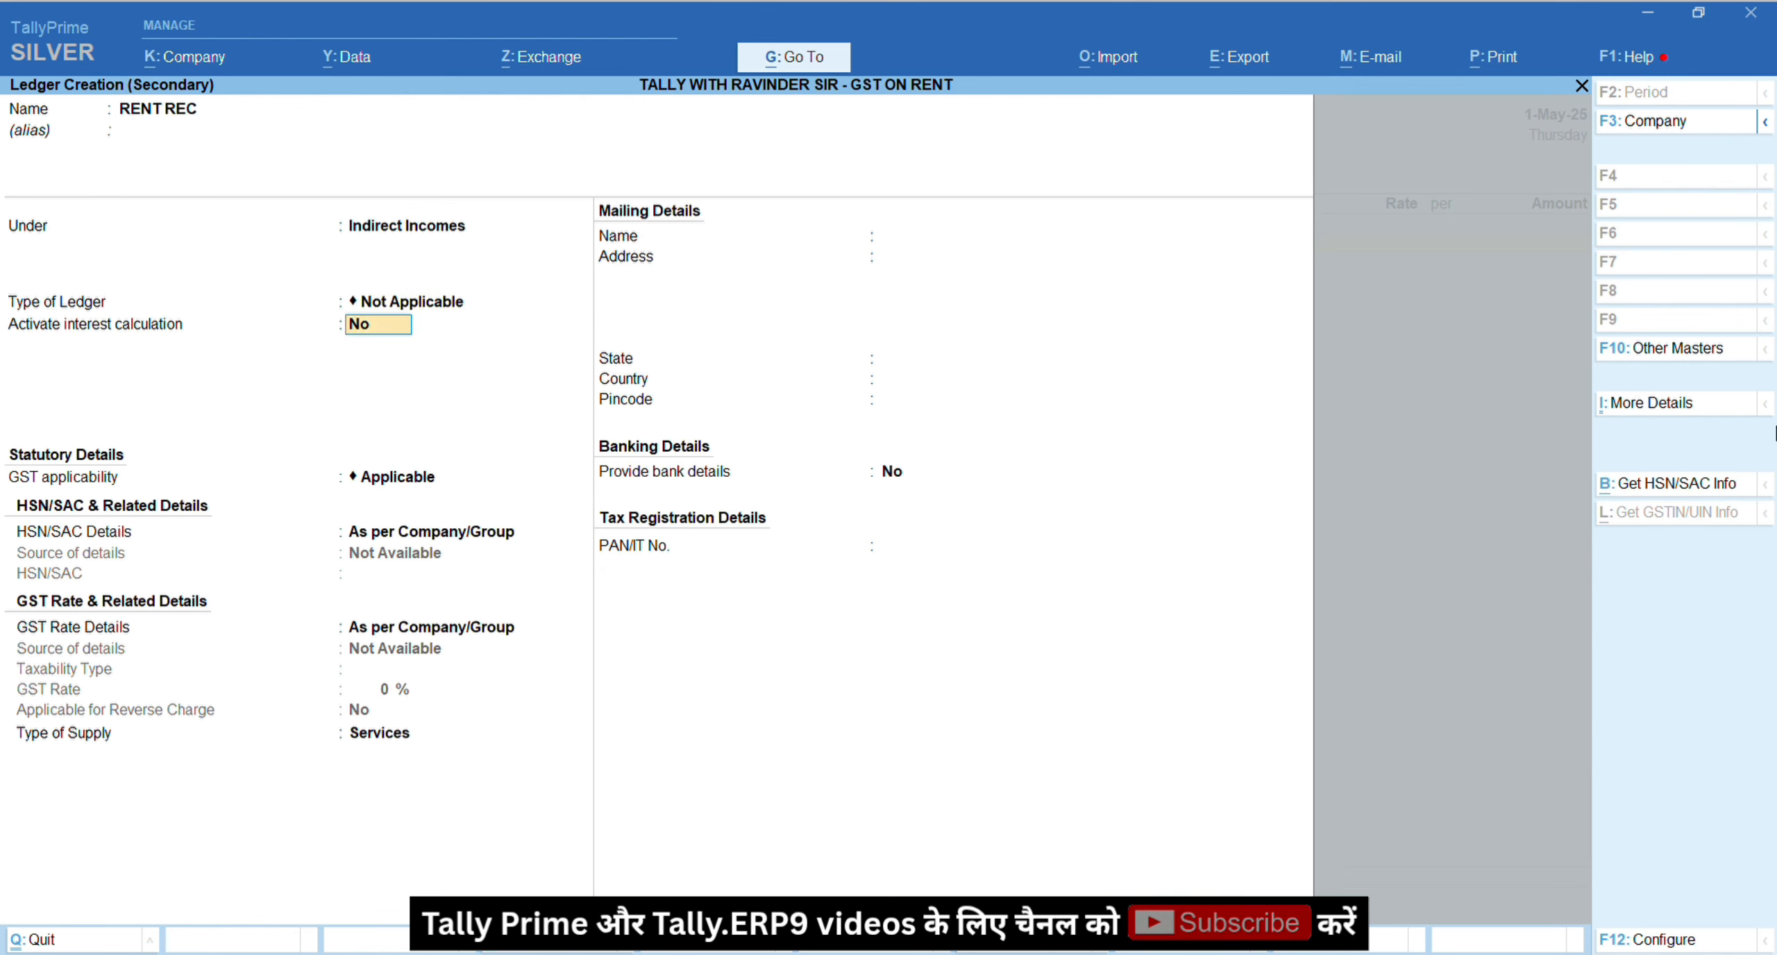
Step: Specify the RENT REC ledger's GST rate details directly as Taxable at 18%, with reverse charge not applicable
{"action": "key", "text": "BackSpace"}
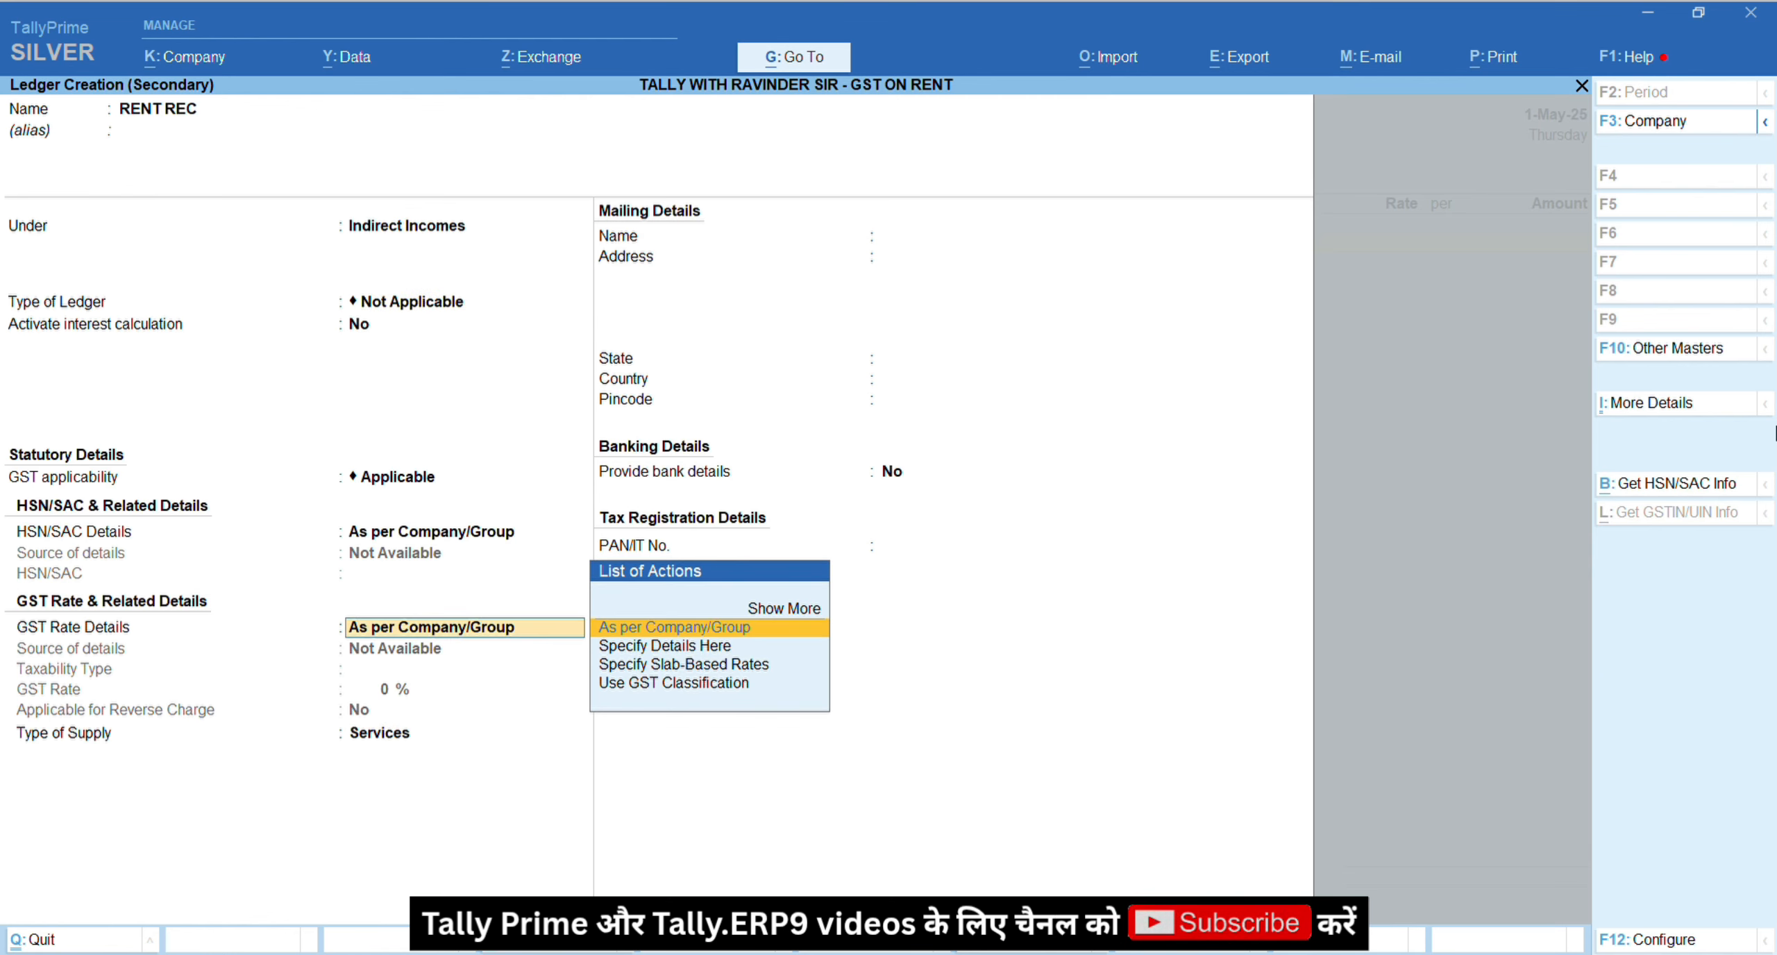
{"action": "key", "text": "Down"}
{"action": "key", "text": "Return"}
{"action": "key", "text": "BackSpace"}
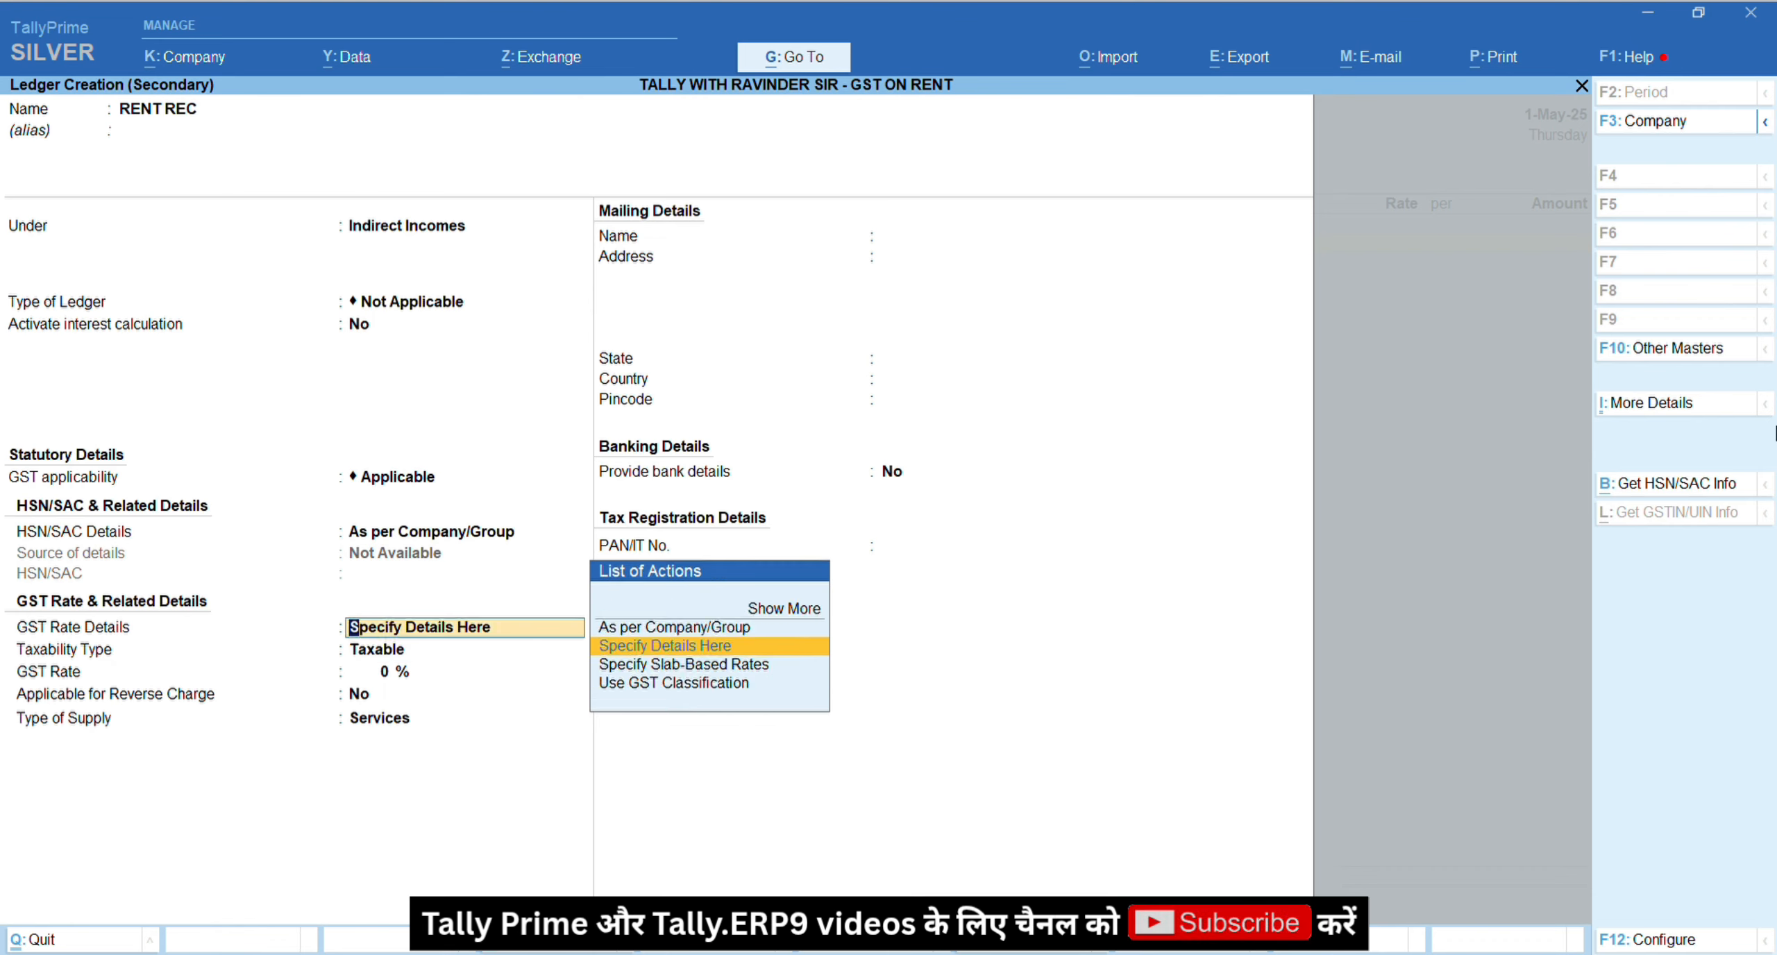
{"action": "key", "text": "Return"}
{"action": "key", "text": "Return"}
{"action": "type", "text": "18"}
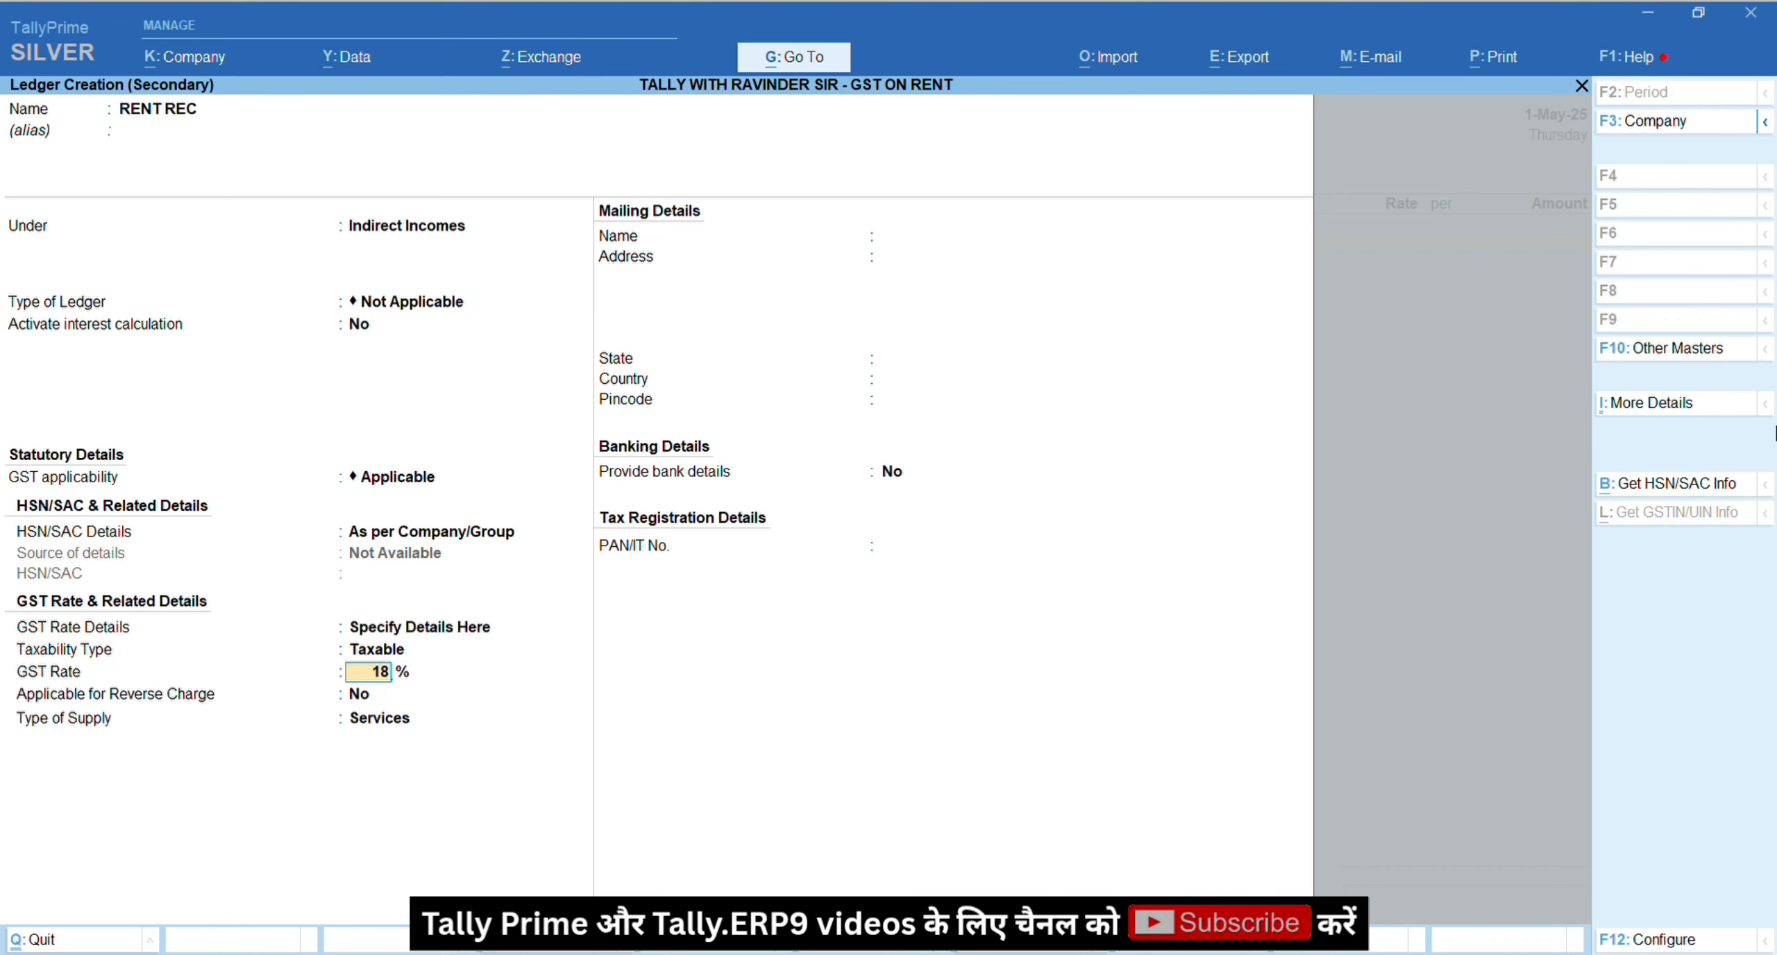
{"action": "key", "text": "Return"}
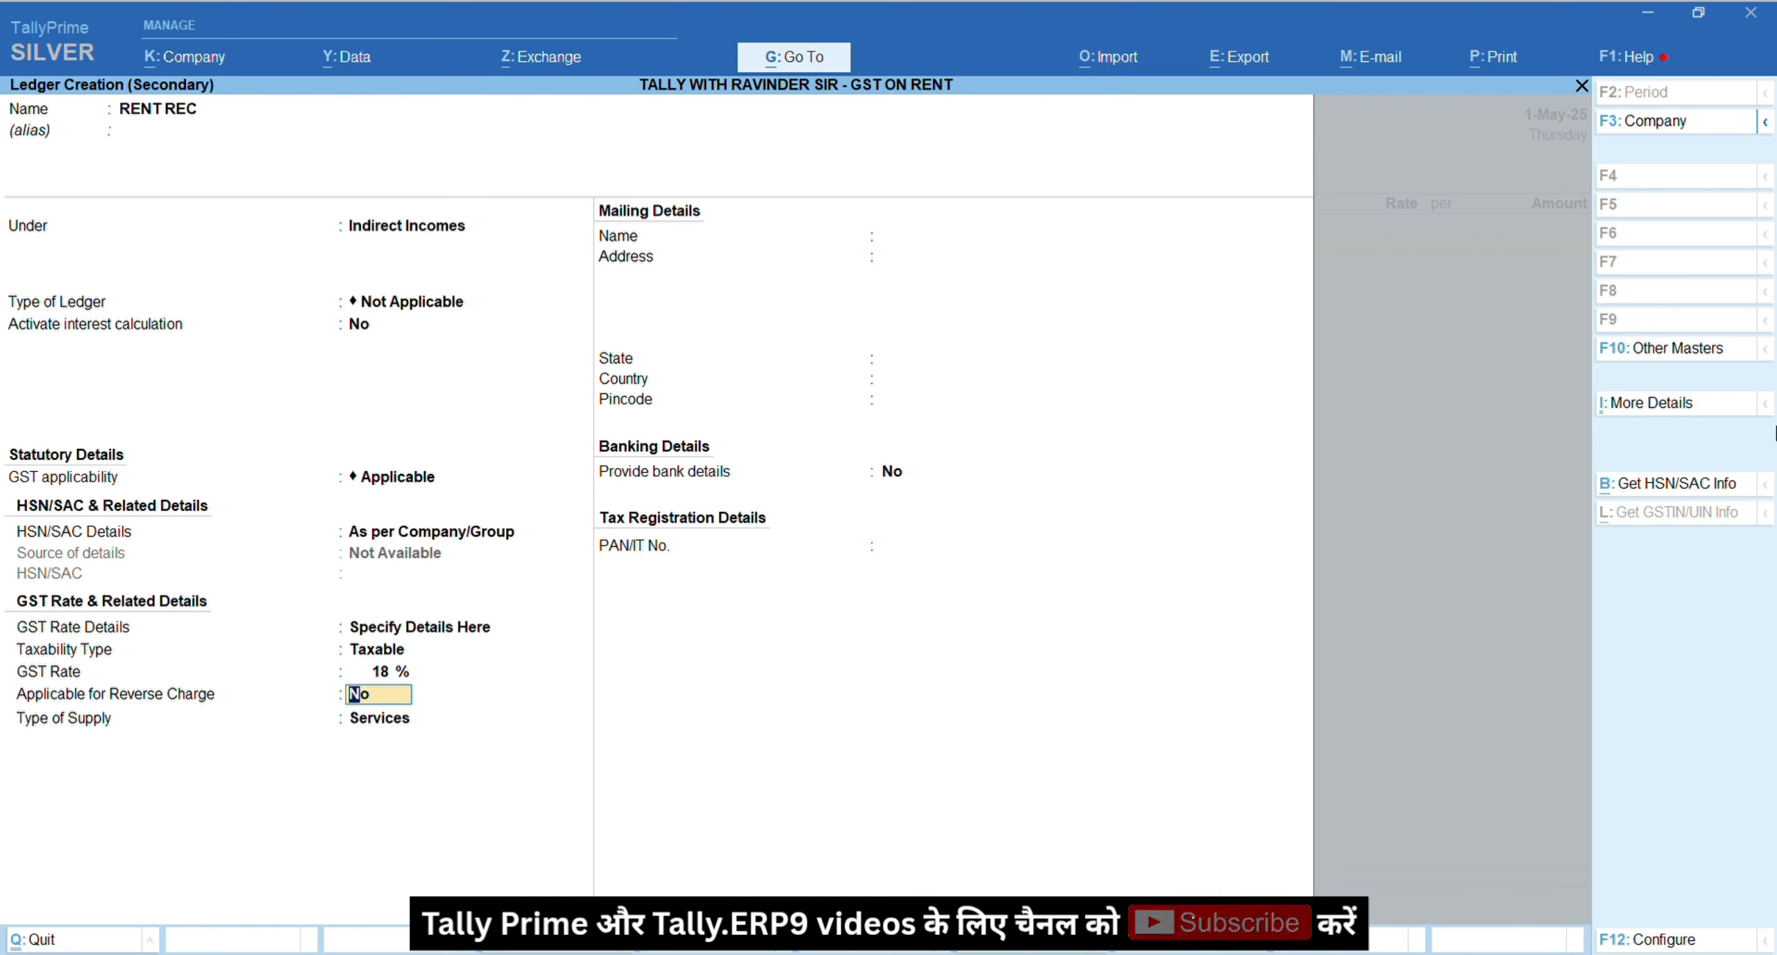
{"action": "key", "text": "Return"}
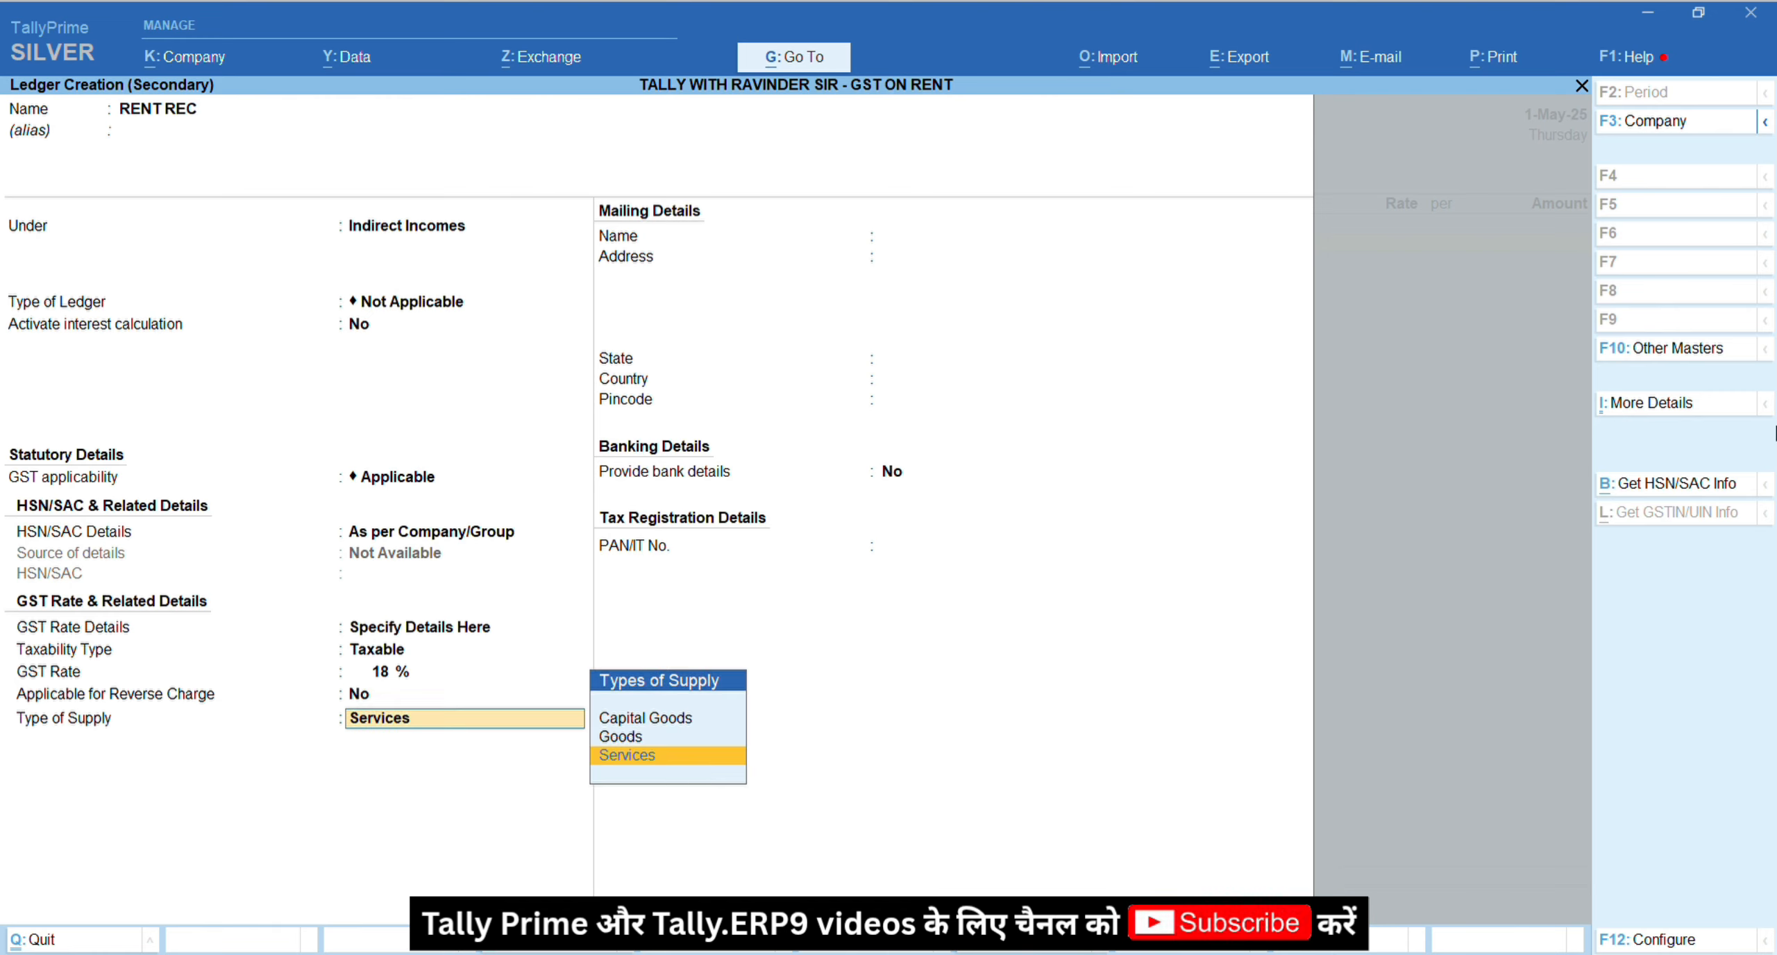
Step: Set the RENT REC ledger's type of supply to Services and save the ledger into the sales voucher
{"action": "key", "text": "Return"}
{"action": "key", "text": "Return"}
{"action": "key", "text": "Return"}
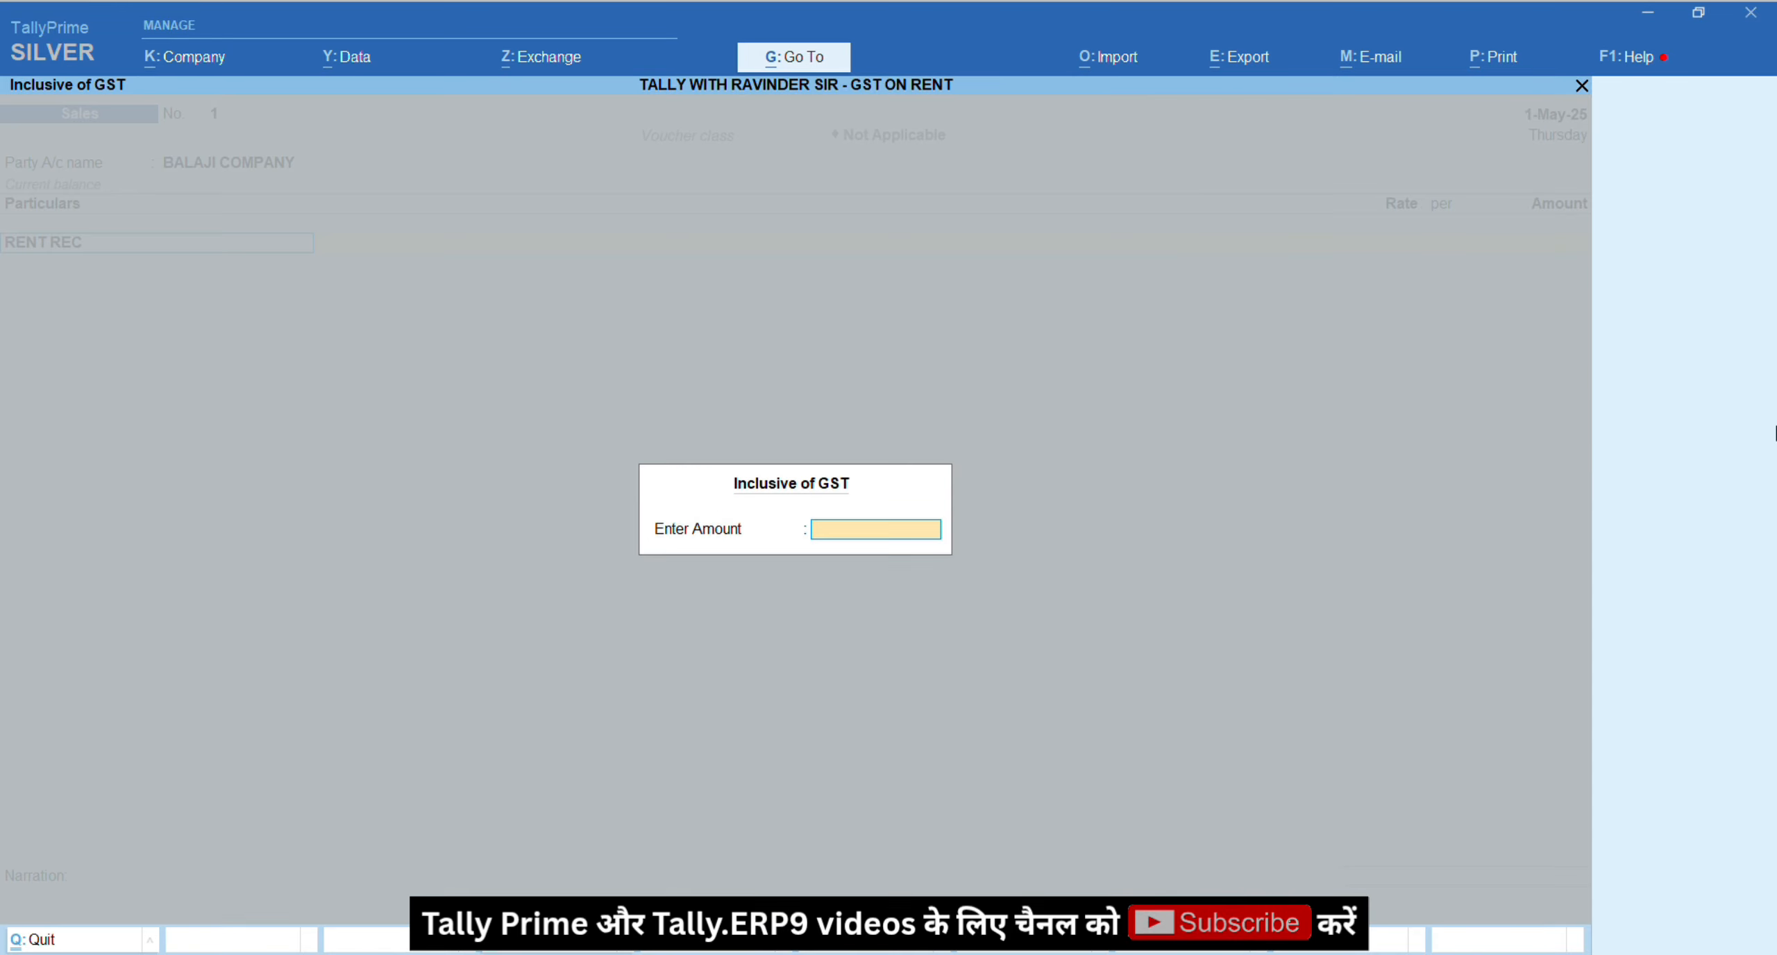
Step: Enter 20000 as the GST-inclusive amount for the RENT REC line
{"action": "type", "text": "20000"}
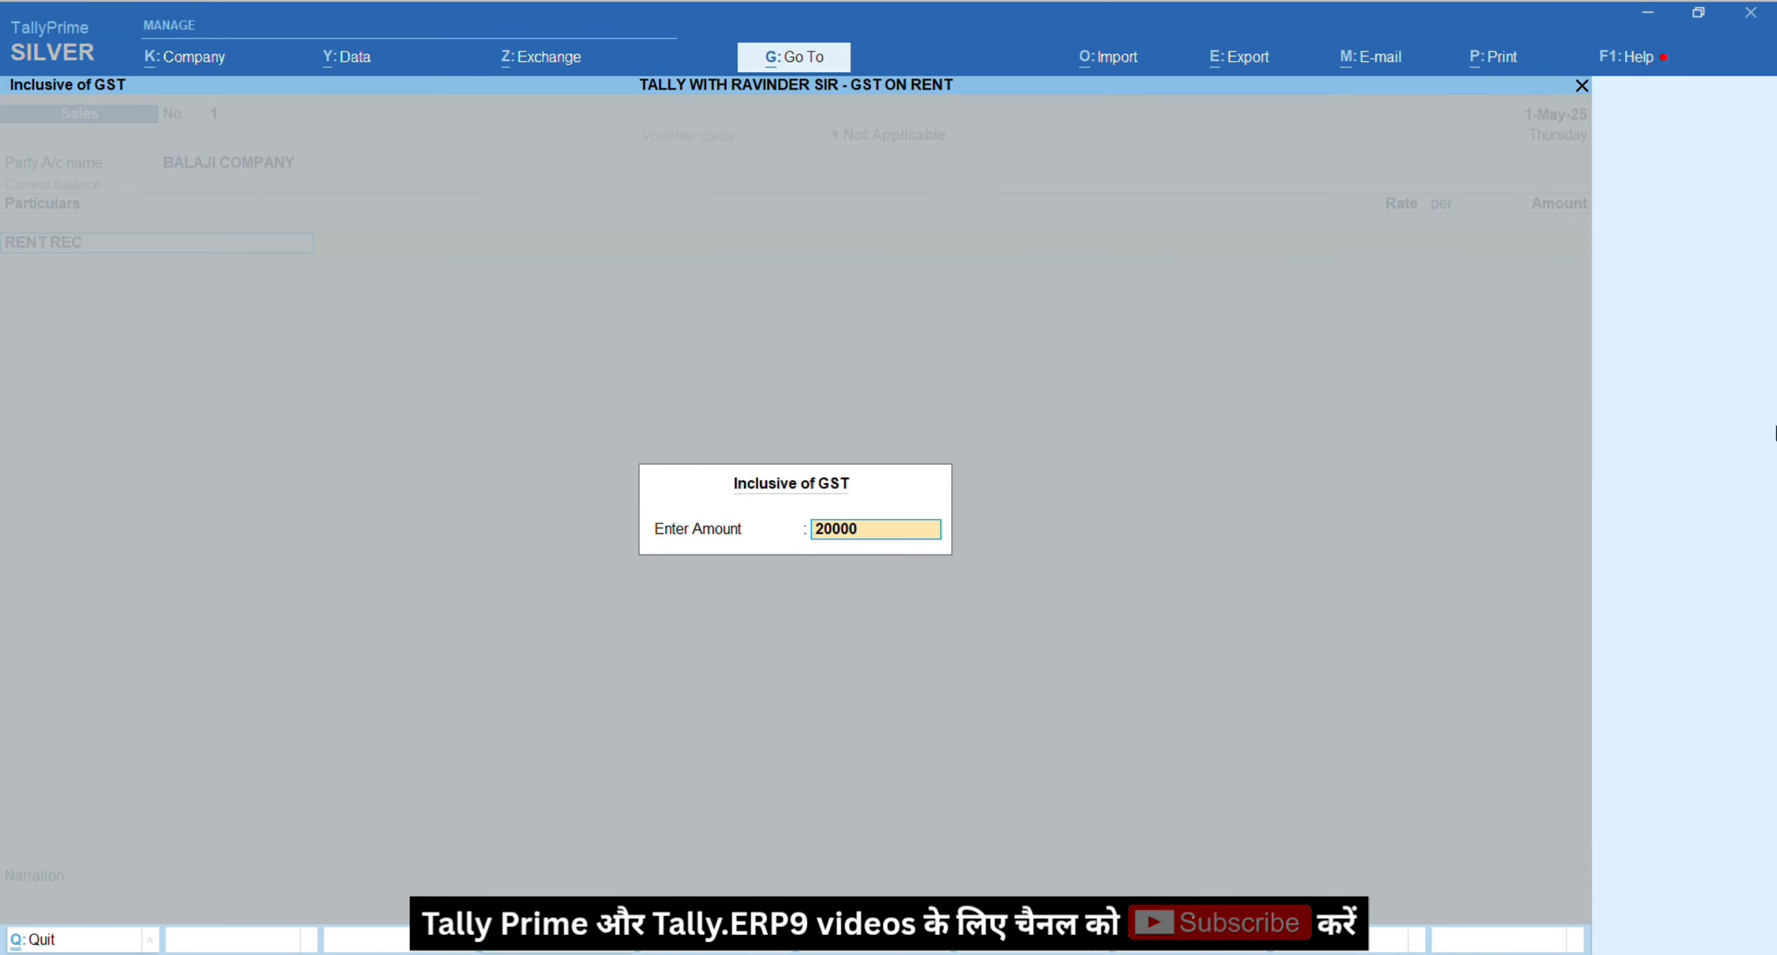
{"action": "key", "text": "Return"}
{"action": "key", "text": "Return"}
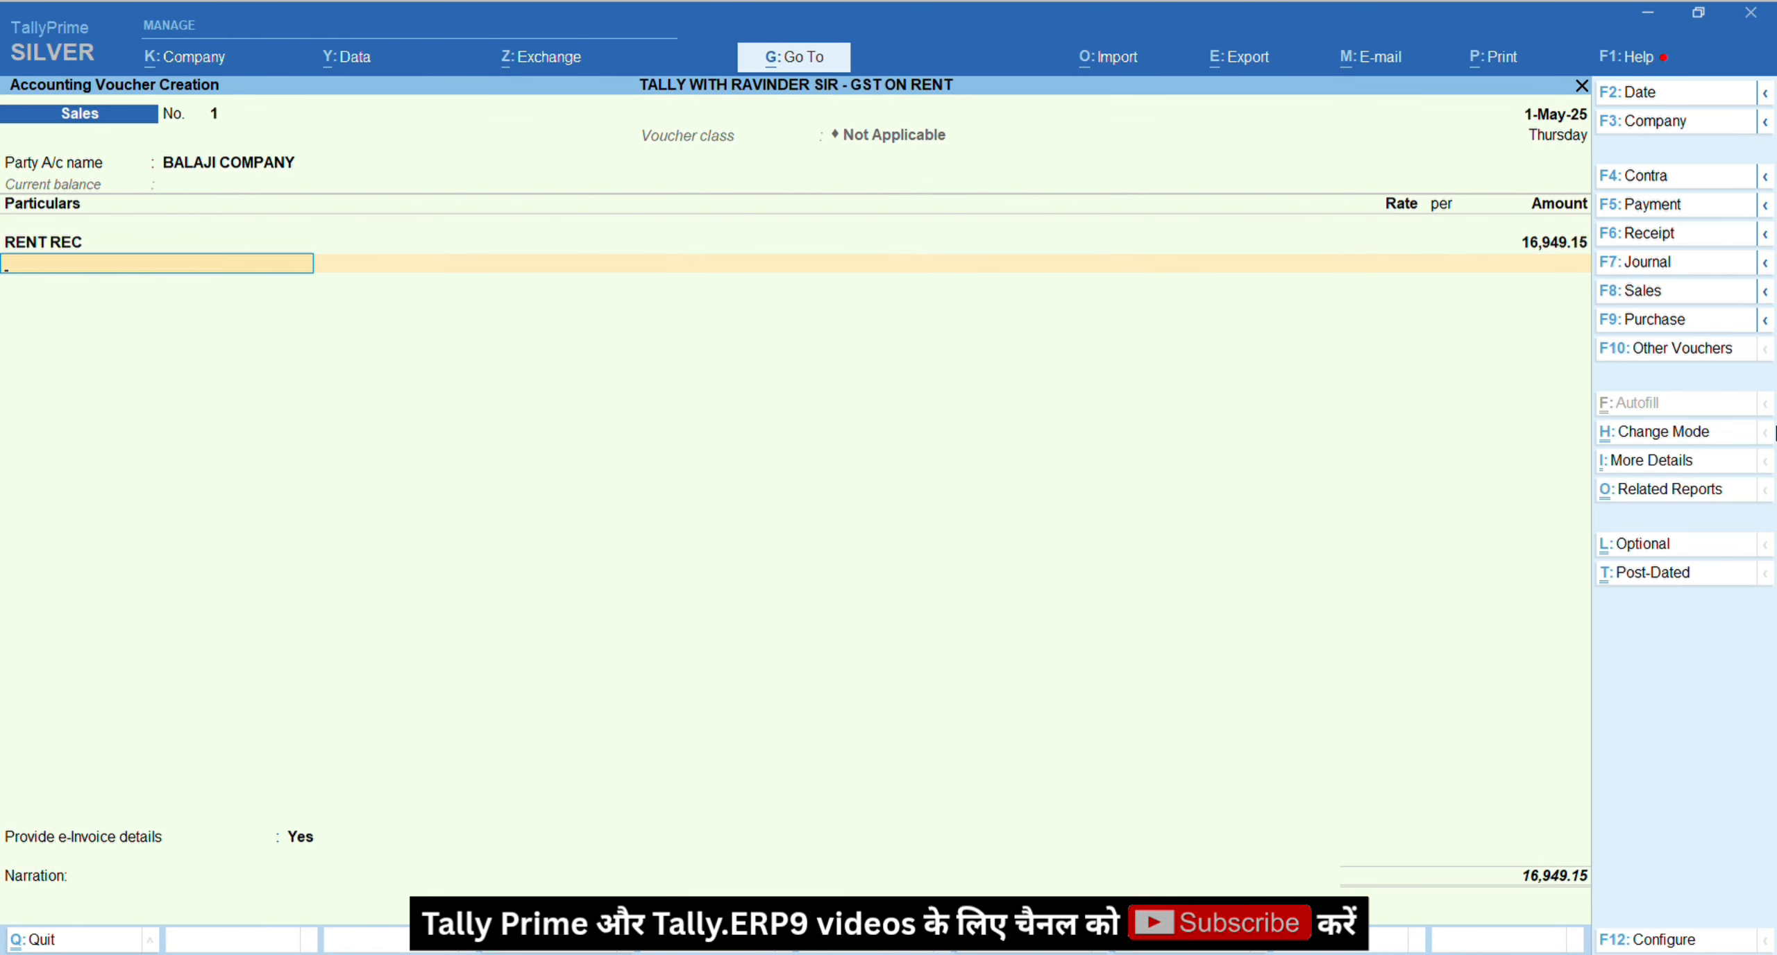
Step: Add the CGST and SGST ledgers to the sales voucher with their calculated tax amounts
{"action": "type", "text": "CGST"}
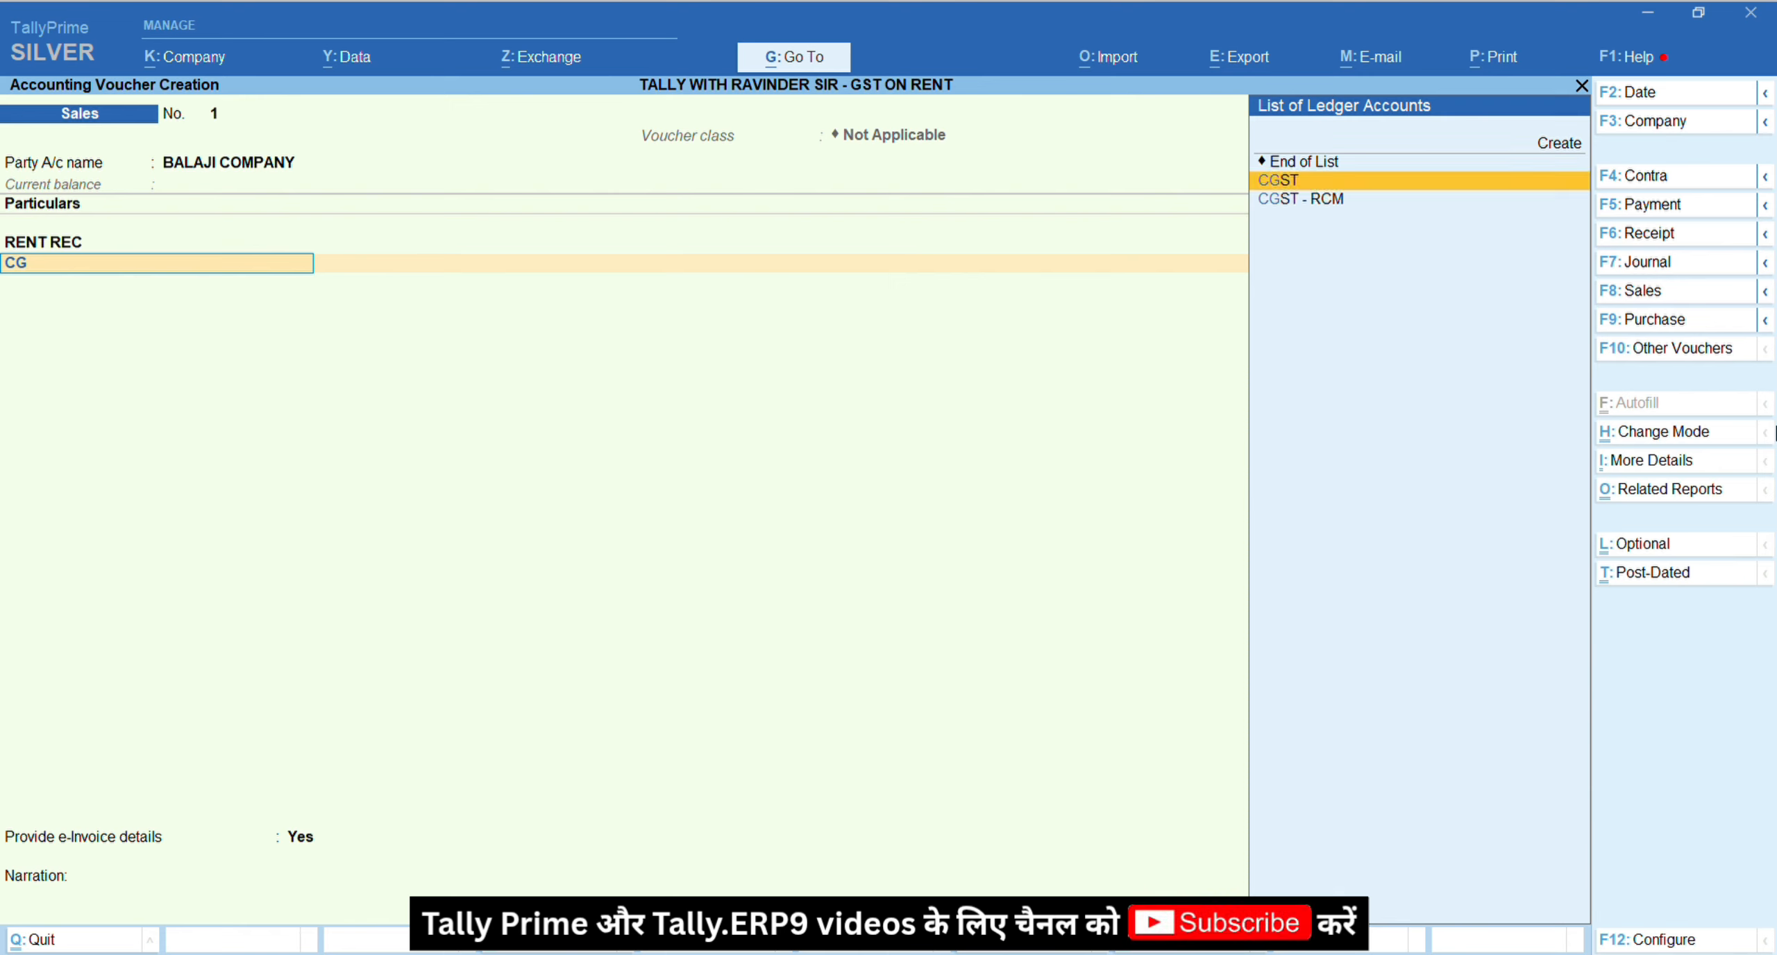
{"action": "key", "text": "Return"}
{"action": "key", "text": "Return"}
{"action": "type", "text": "SGST"}
{"action": "key", "text": "Return"}
{"action": "key", "text": "Return"}
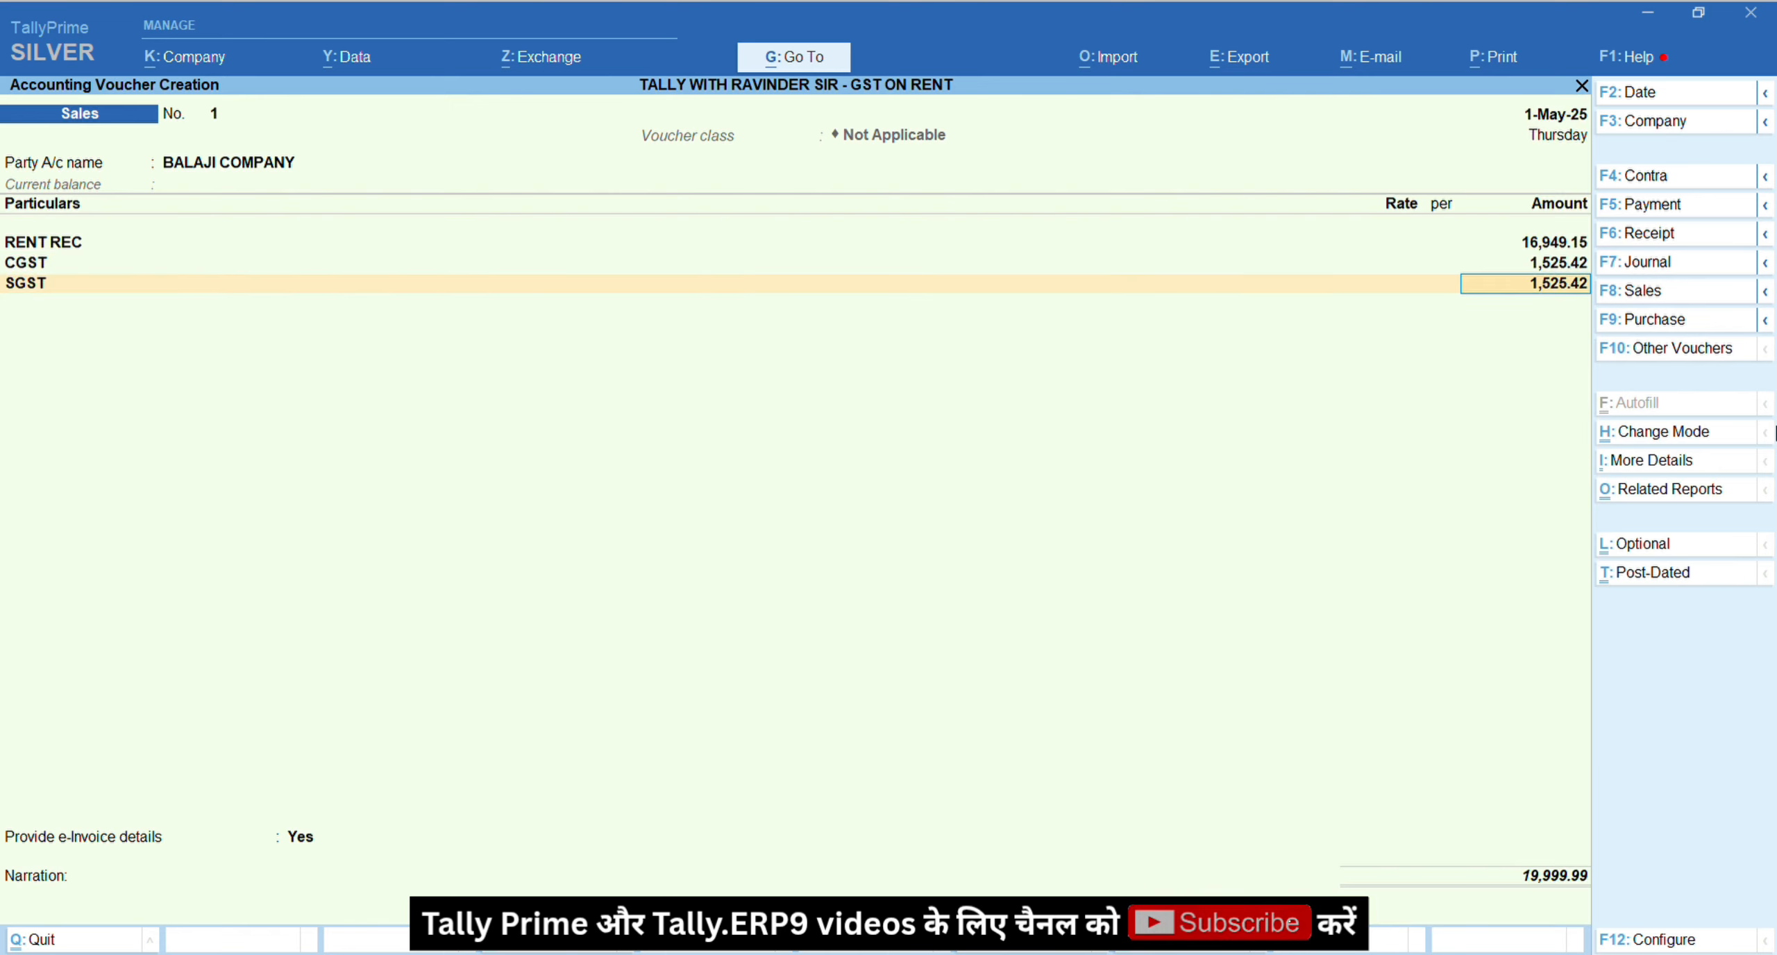
Step: Add the ROUND OFF ledger to the sales voucher and save the voucher without printing it
{"action": "type", "text": "RO"}
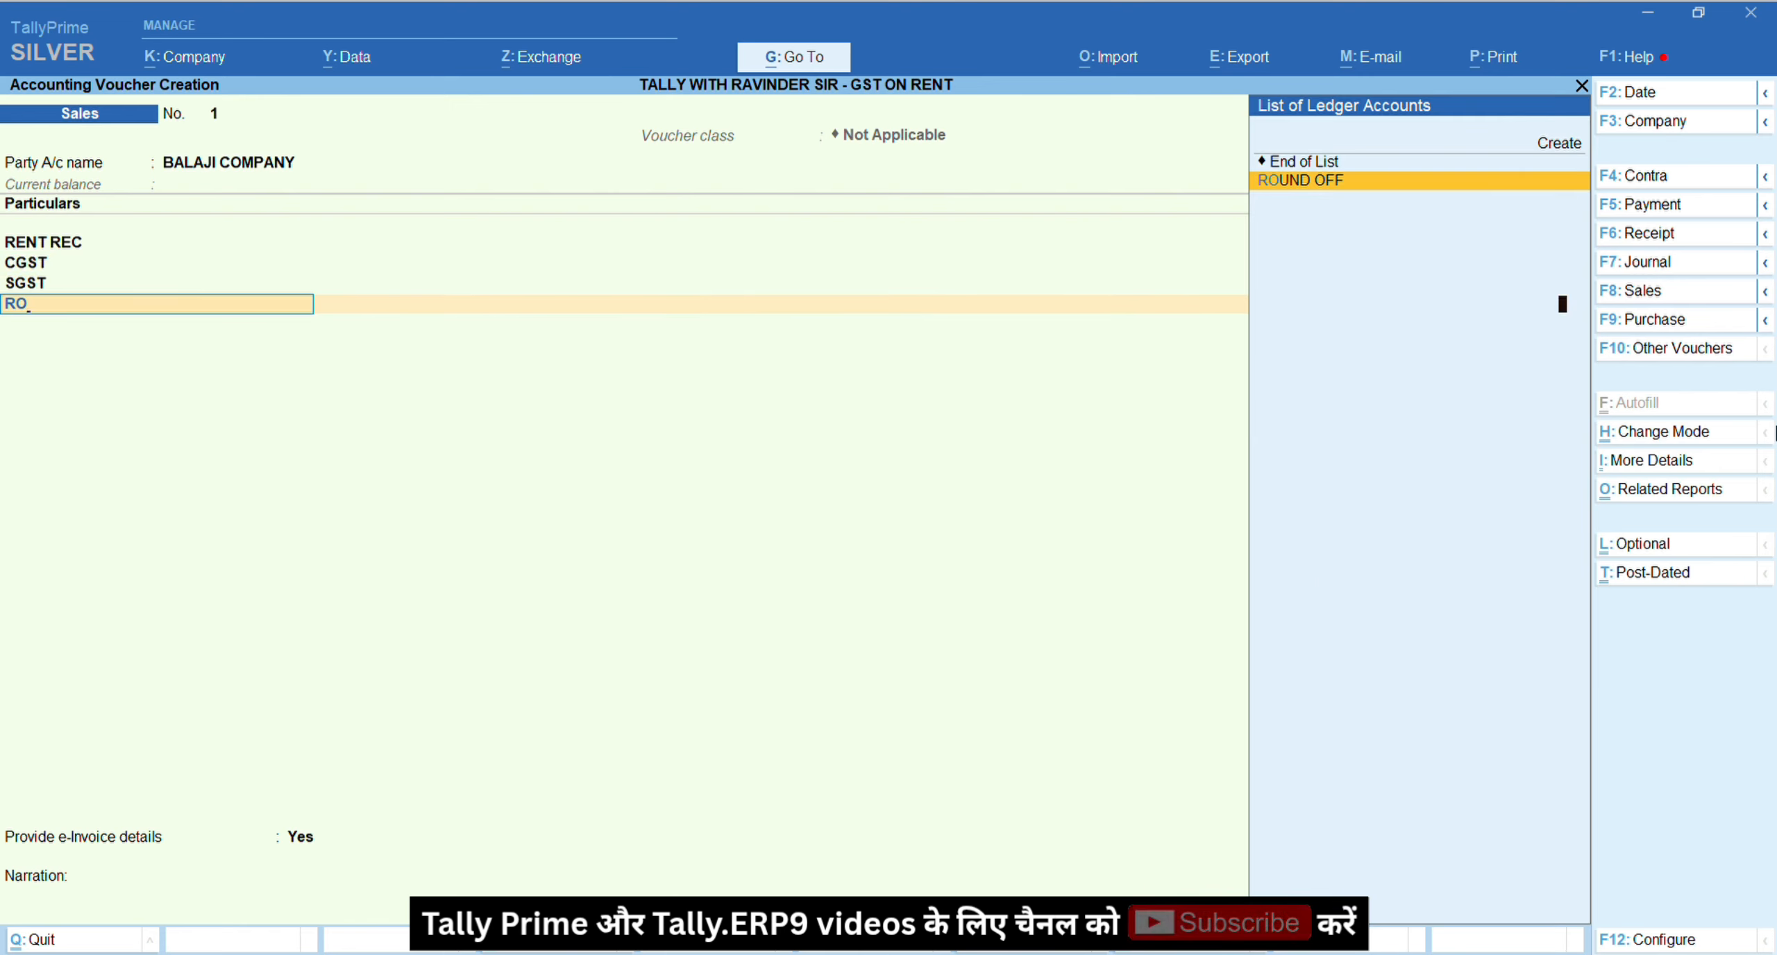
{"action": "key", "text": "Return"}
{"action": "key", "text": "ctrl+a"}
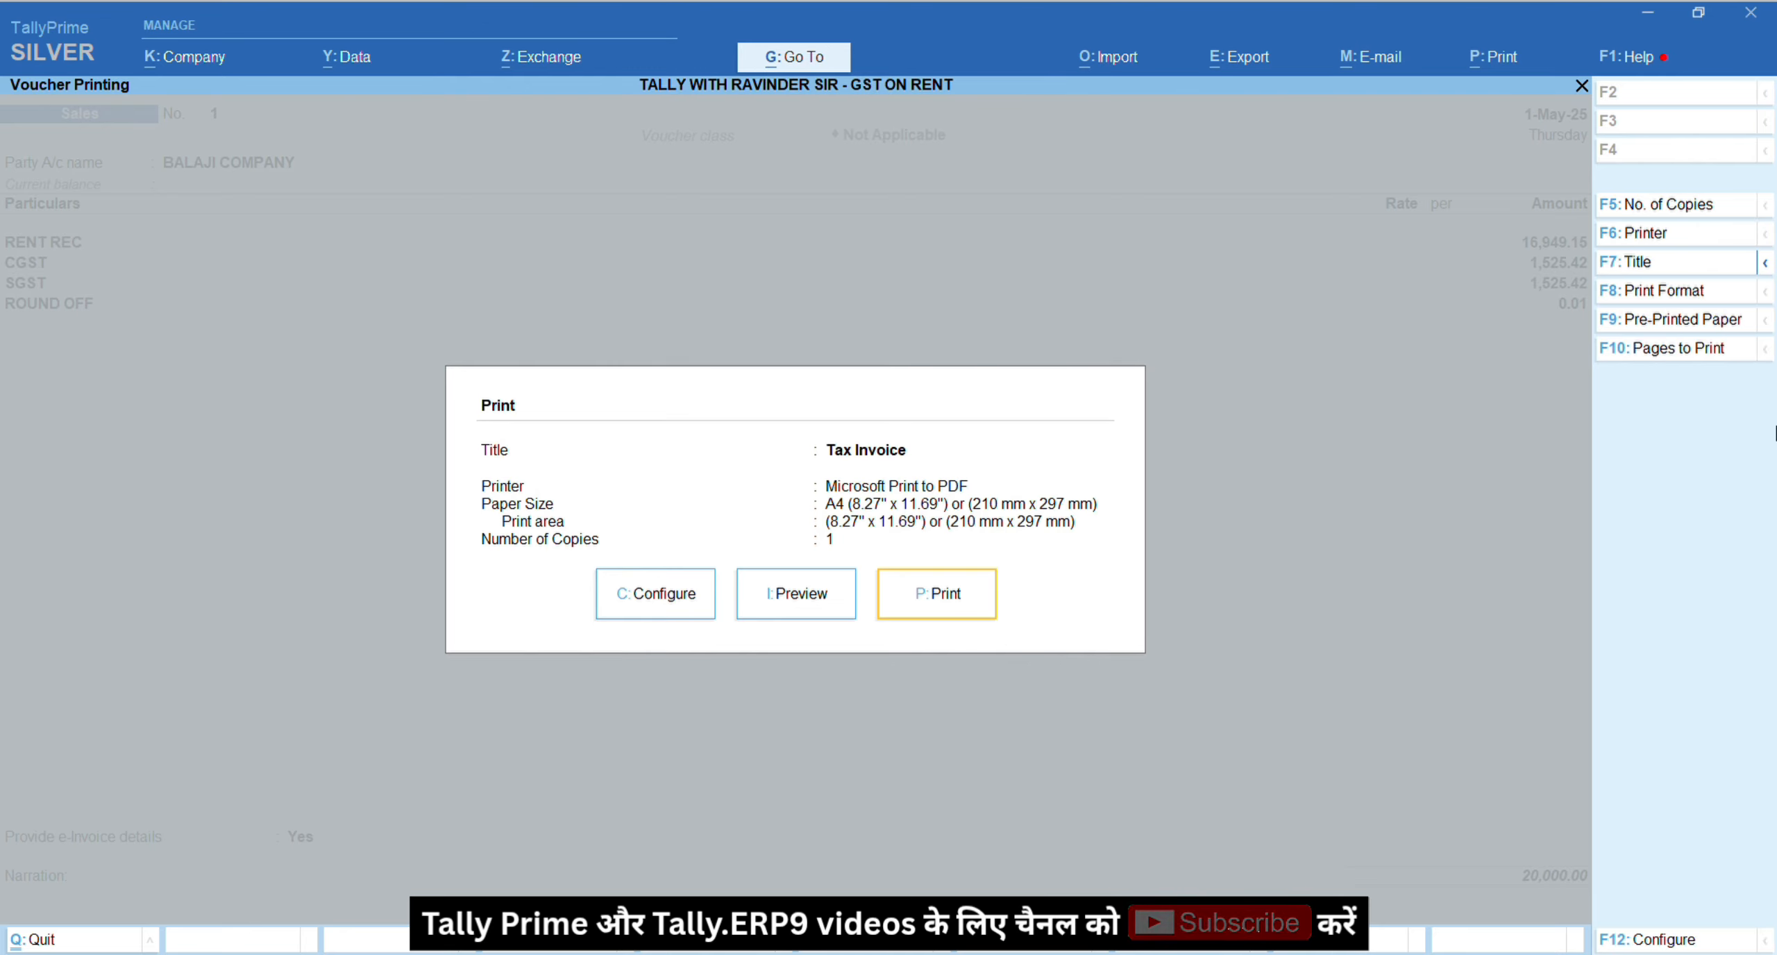
{"action": "key", "text": "Escape"}
Step: Reopen the saved BALAJI COMPANY sales voucher, examine its tax invoice in the print preview, and return to the Gateway of Tally
{"action": "key", "text": "Page_Up"}
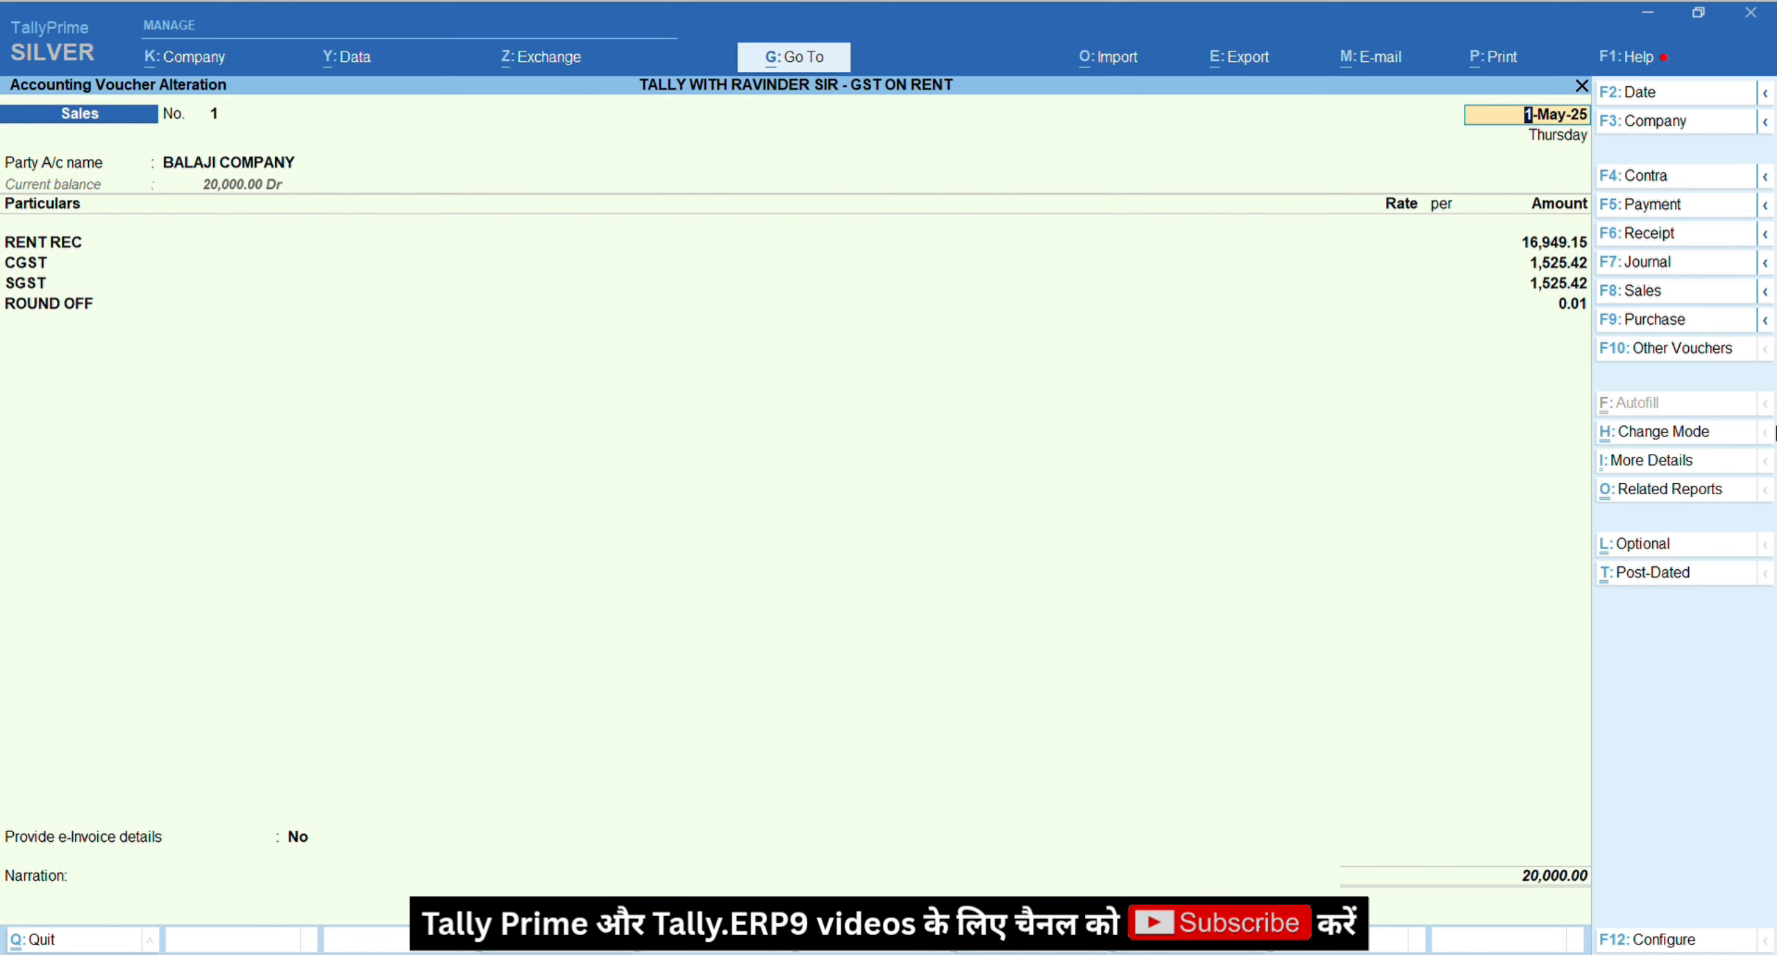
{"action": "key", "text": "Page_Up"}
{"action": "key", "text": "Page_Down"}
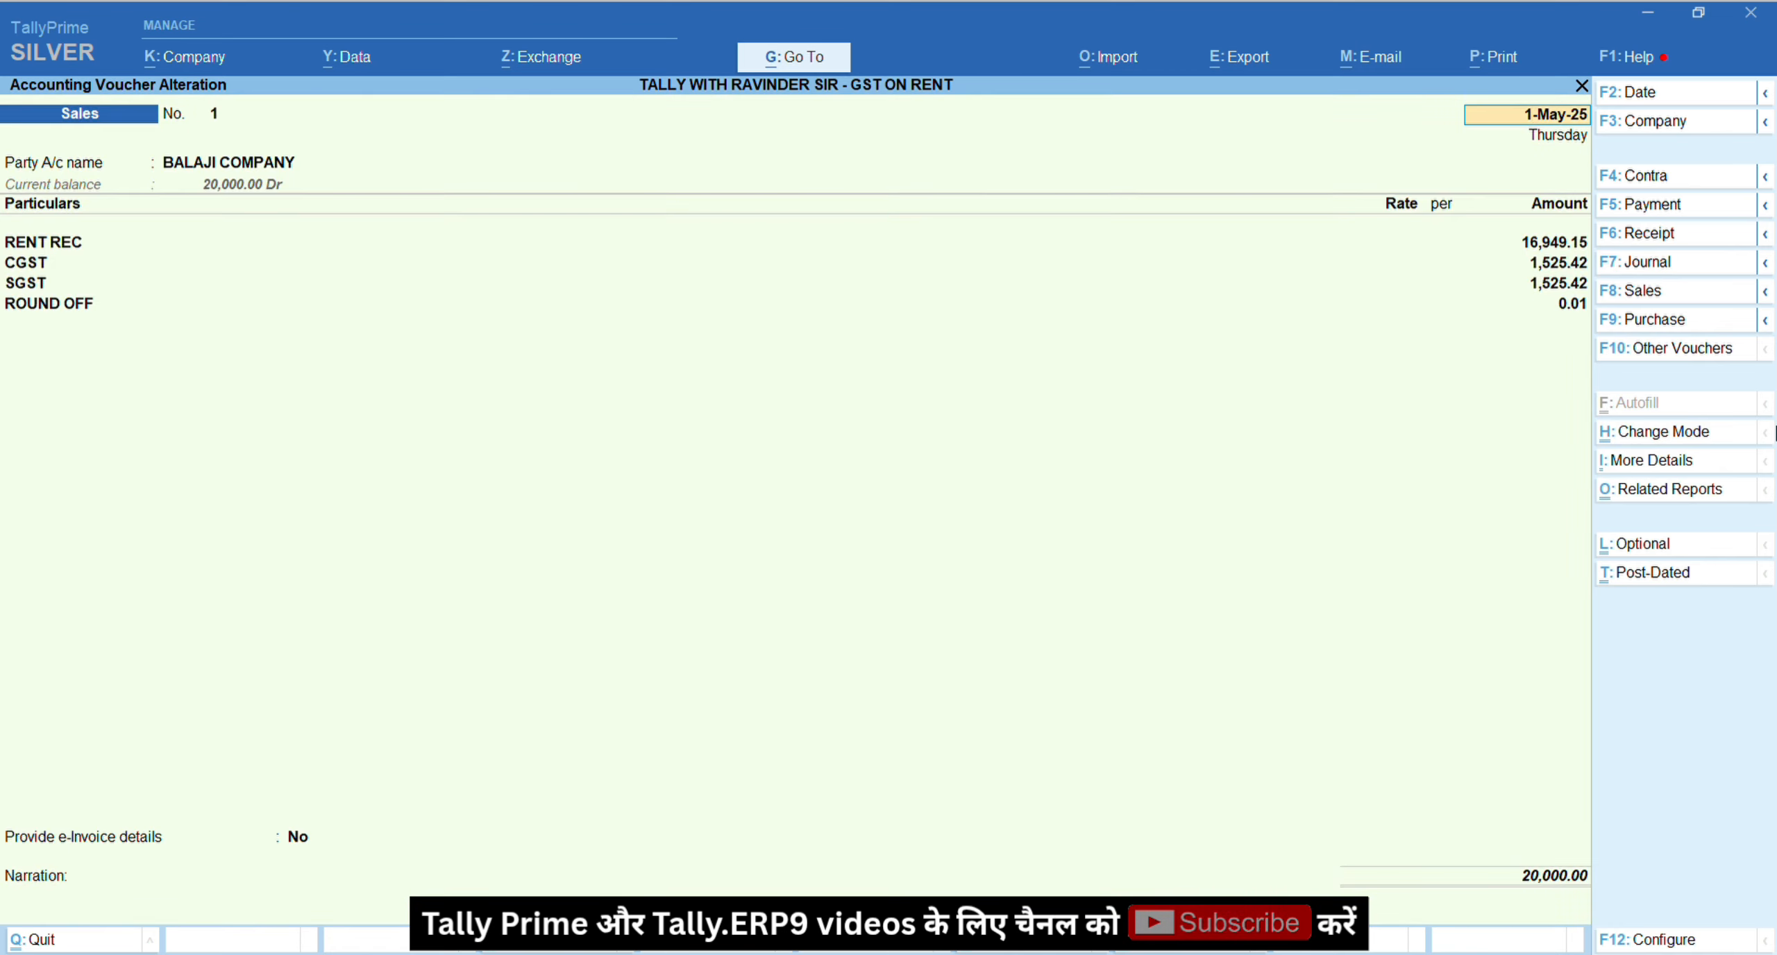
{"action": "key", "text": "alt+p"}
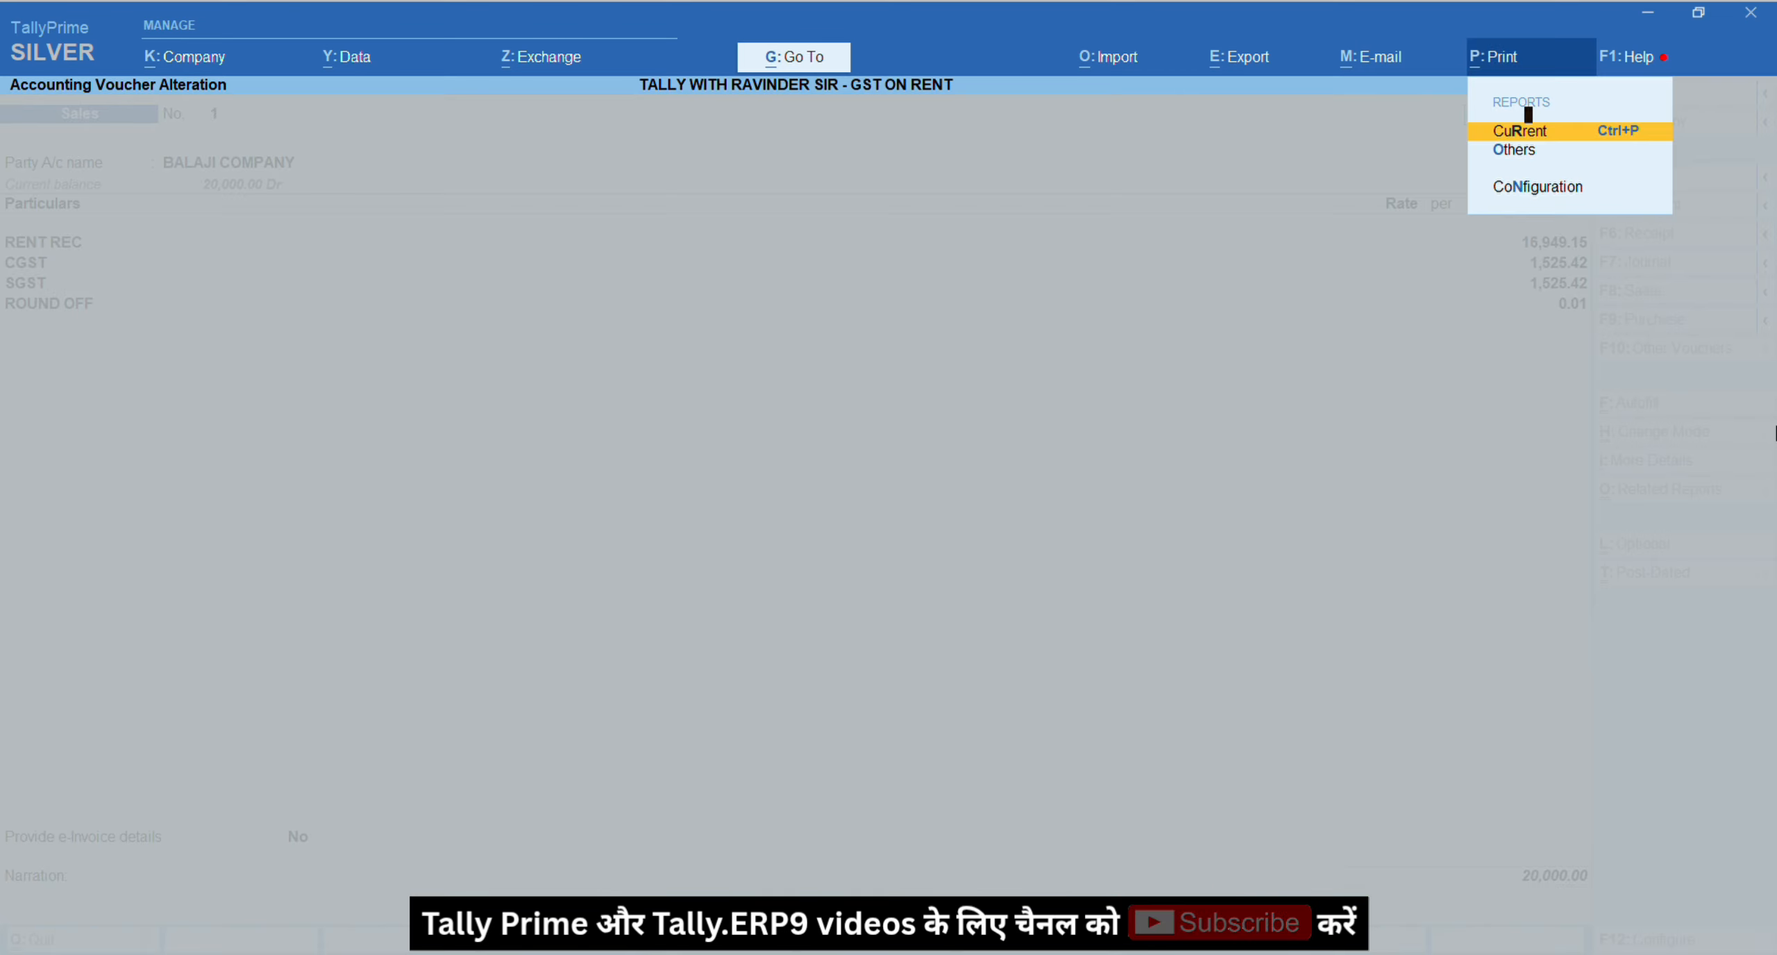
{"action": "key", "text": "Return"}
{"action": "key", "text": "i"}
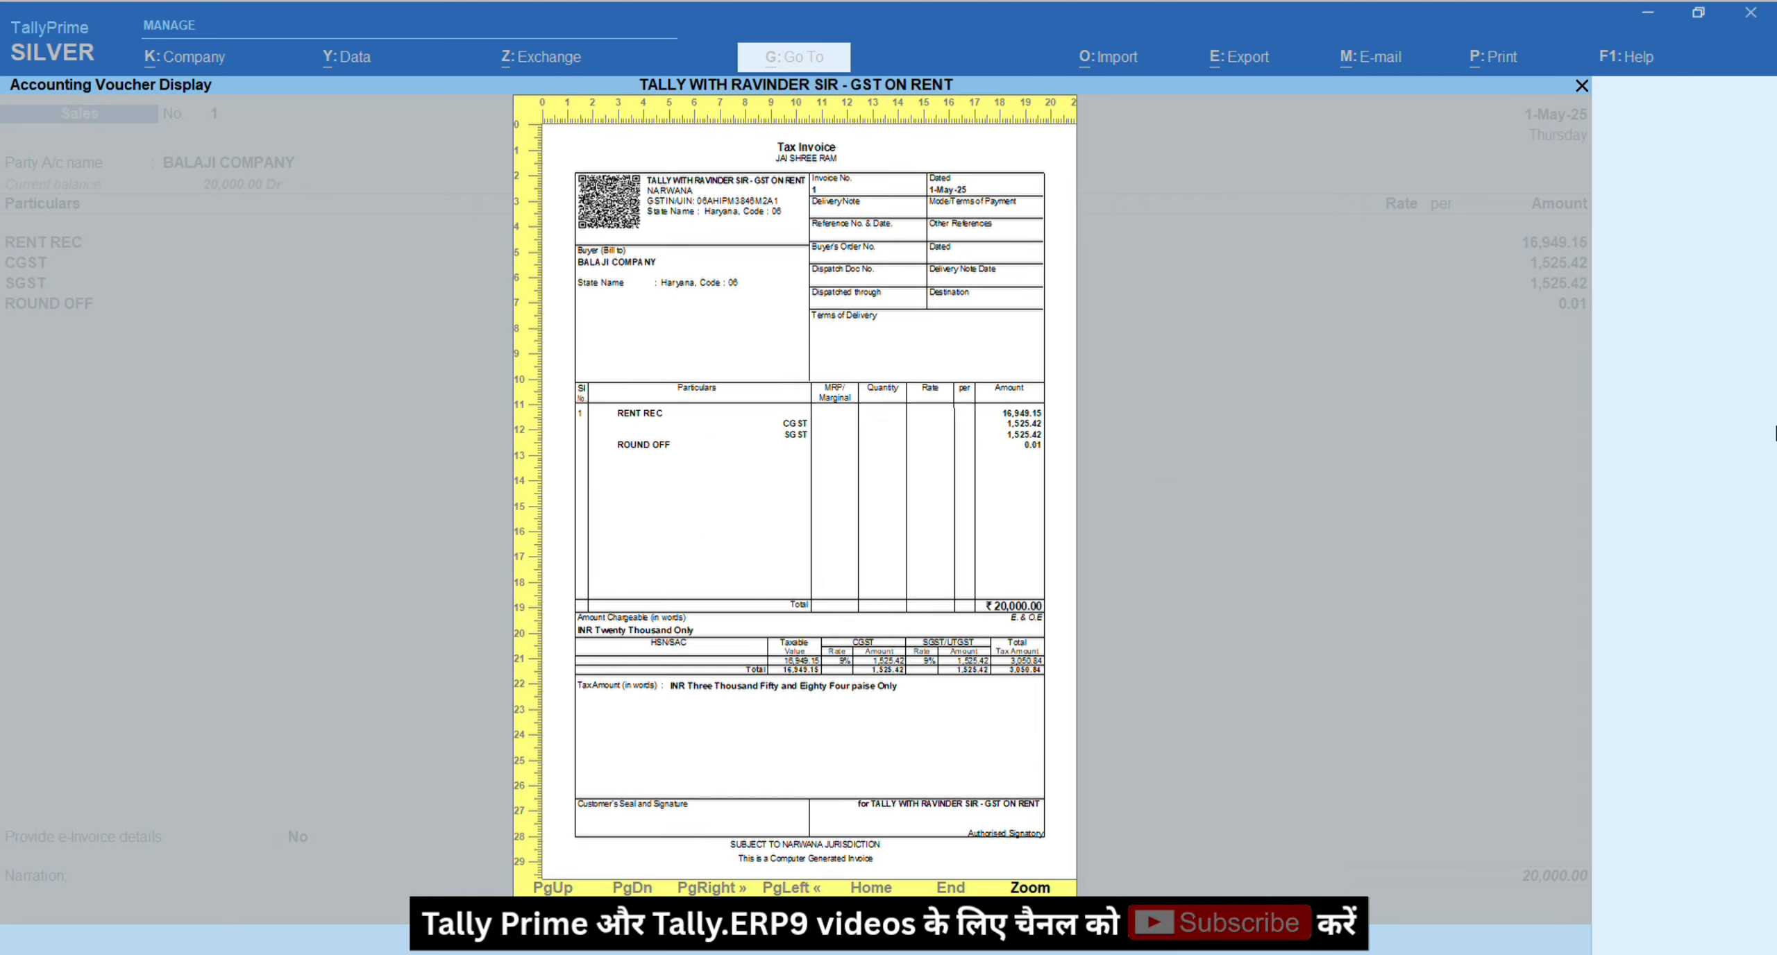
{"action": "scroll", "coordinate": [480, 527], "scroll_direction": "down", "scroll_amount": 3}
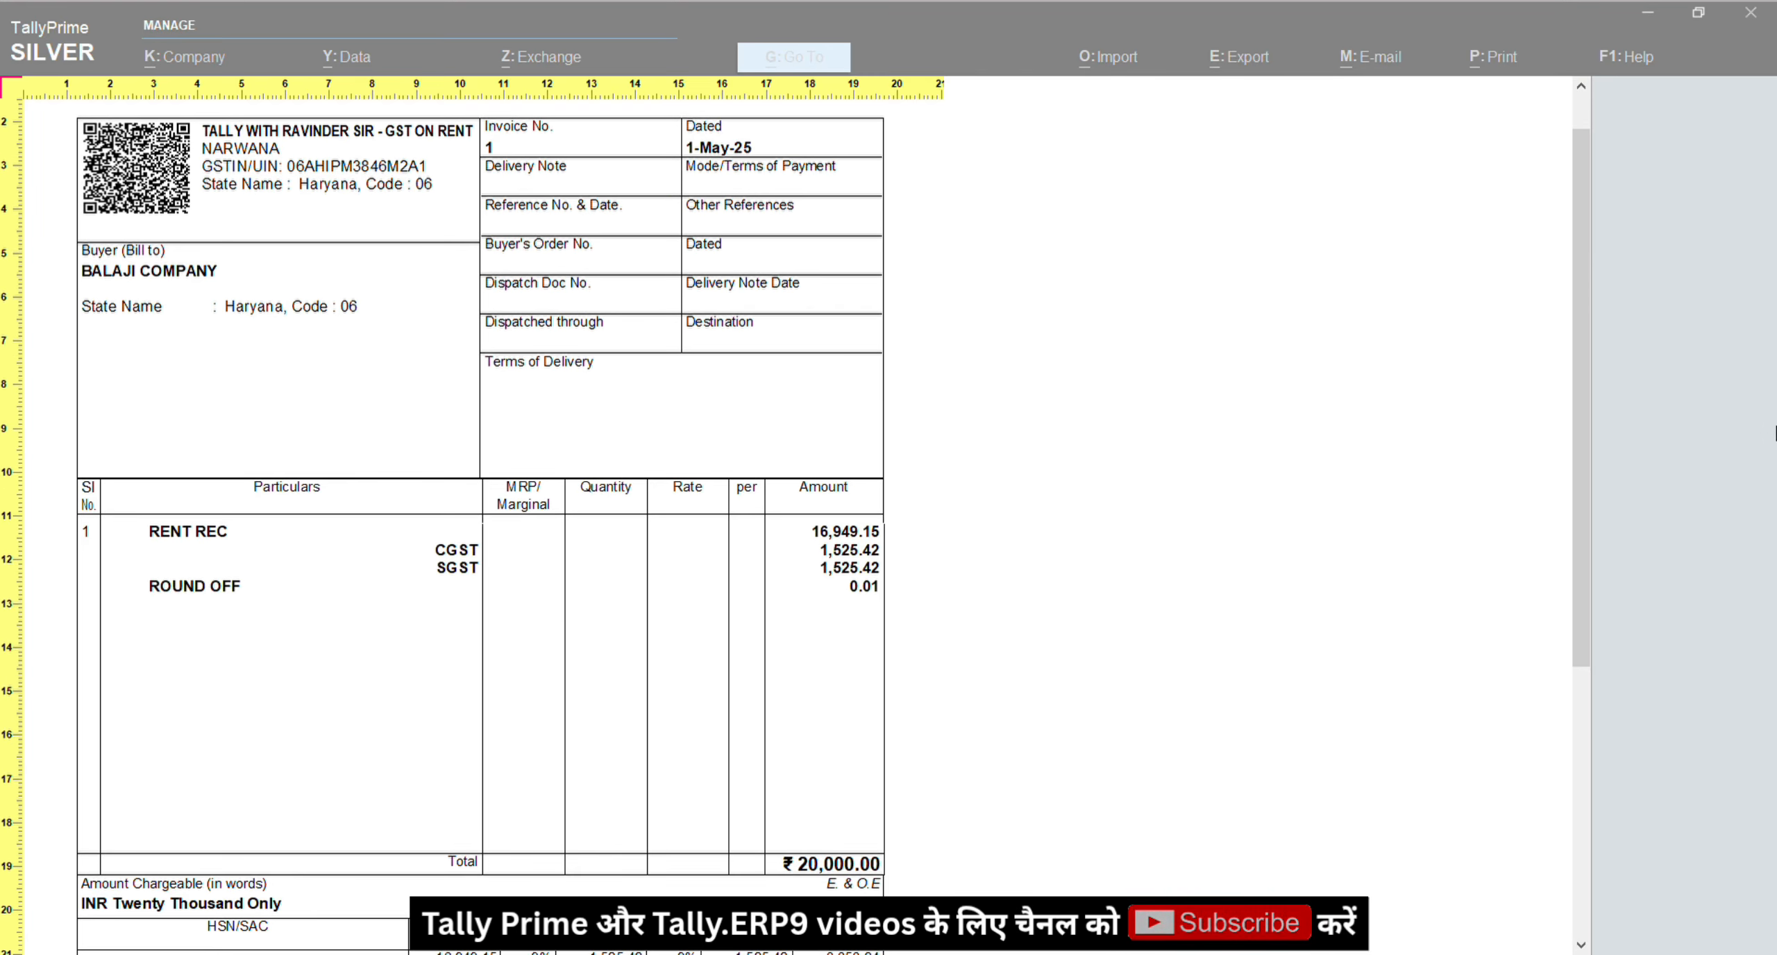
{"action": "scroll", "coordinate": [1774, 433], "scroll_direction": "down", "scroll_amount": 5}
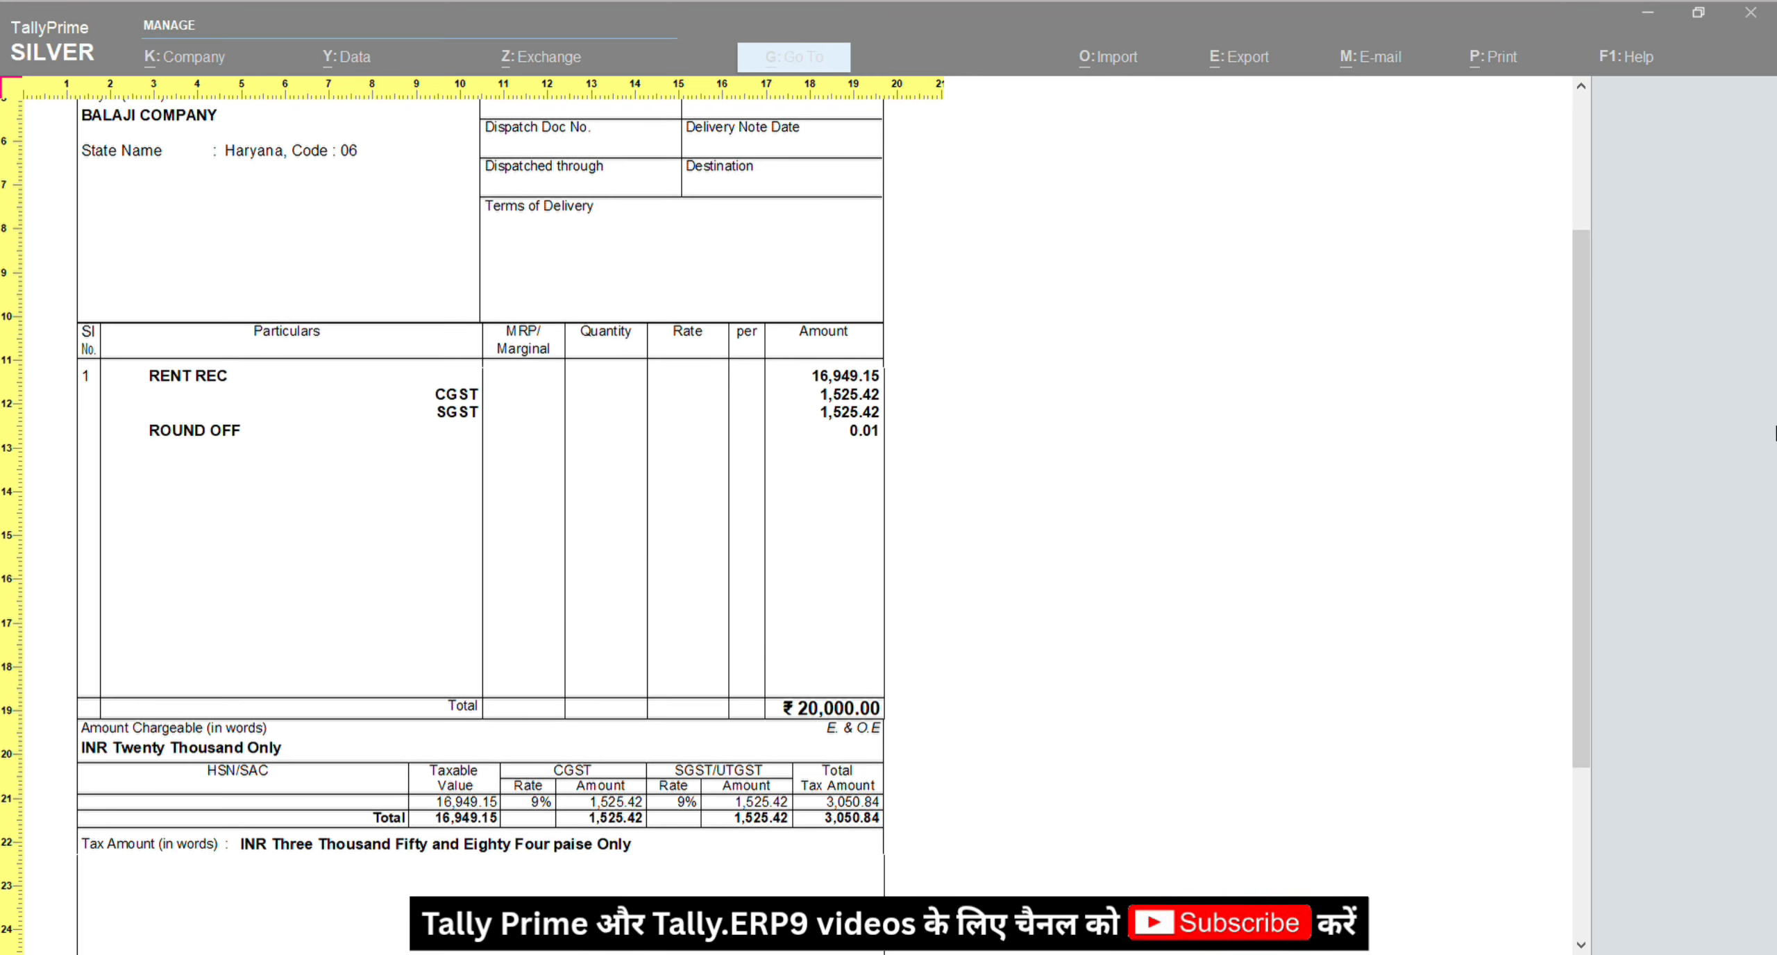
{"action": "key", "text": "alt+z"}
{"action": "key", "text": "Escape"}
{"action": "key", "text": "Escape"}
{"action": "key", "text": "Escape"}
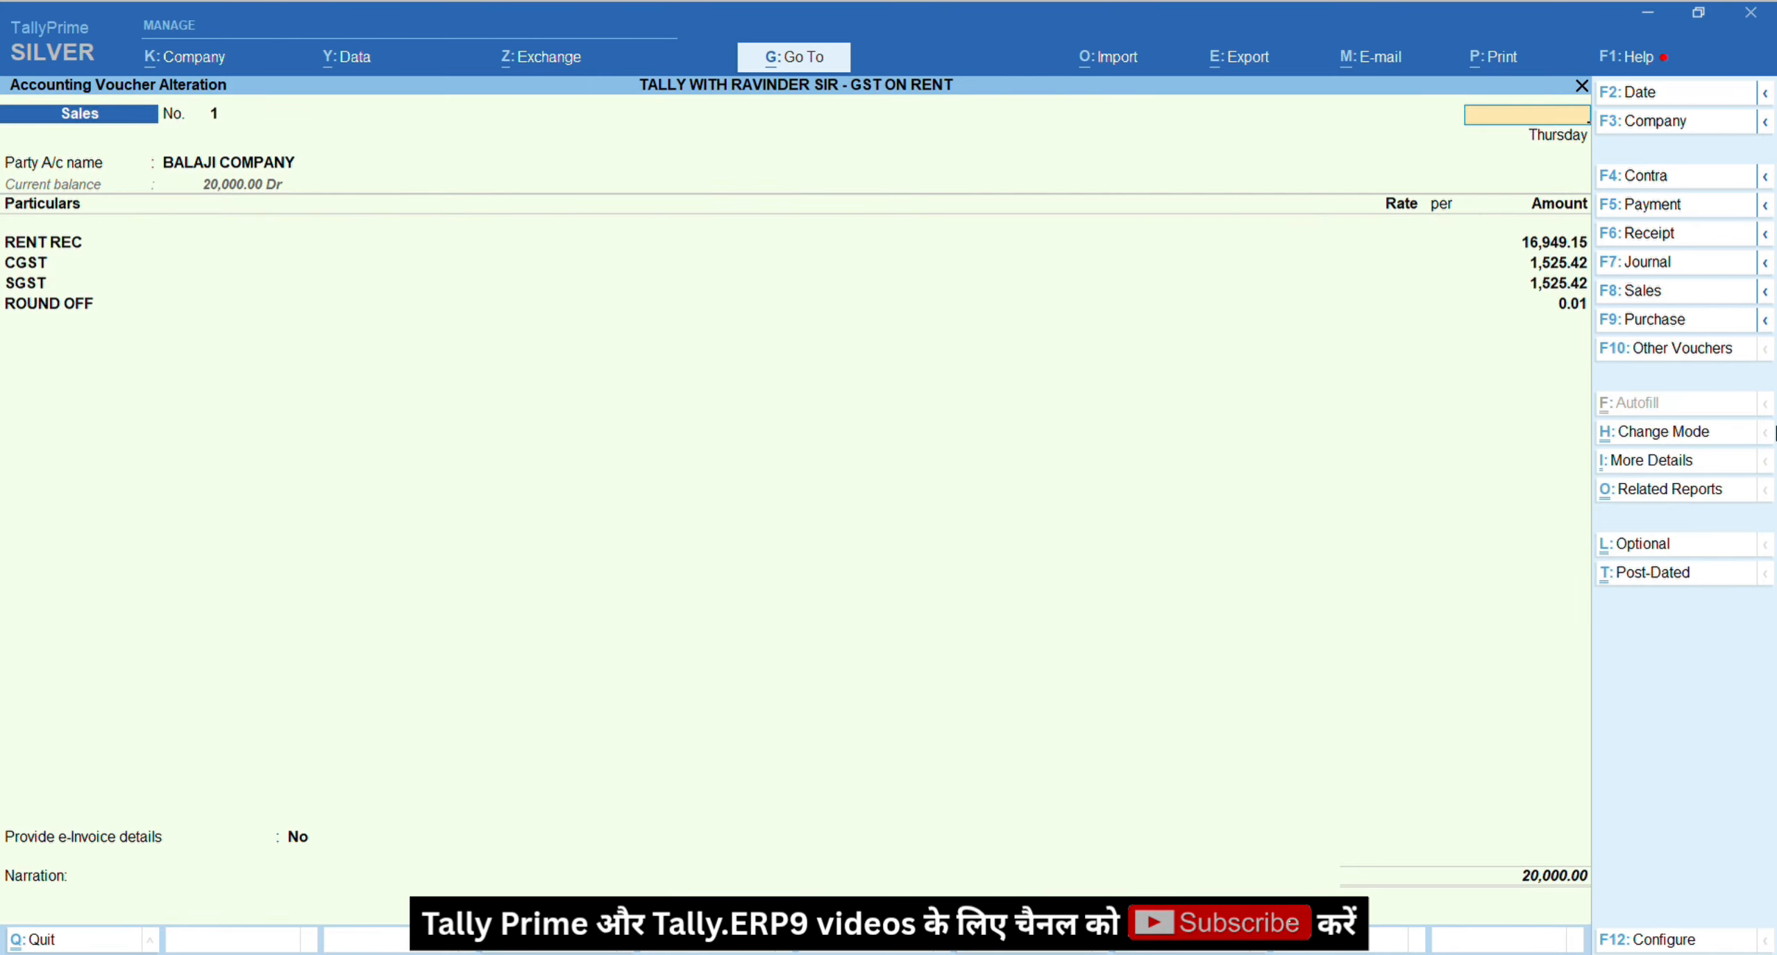
{"action": "key", "text": "Return"}
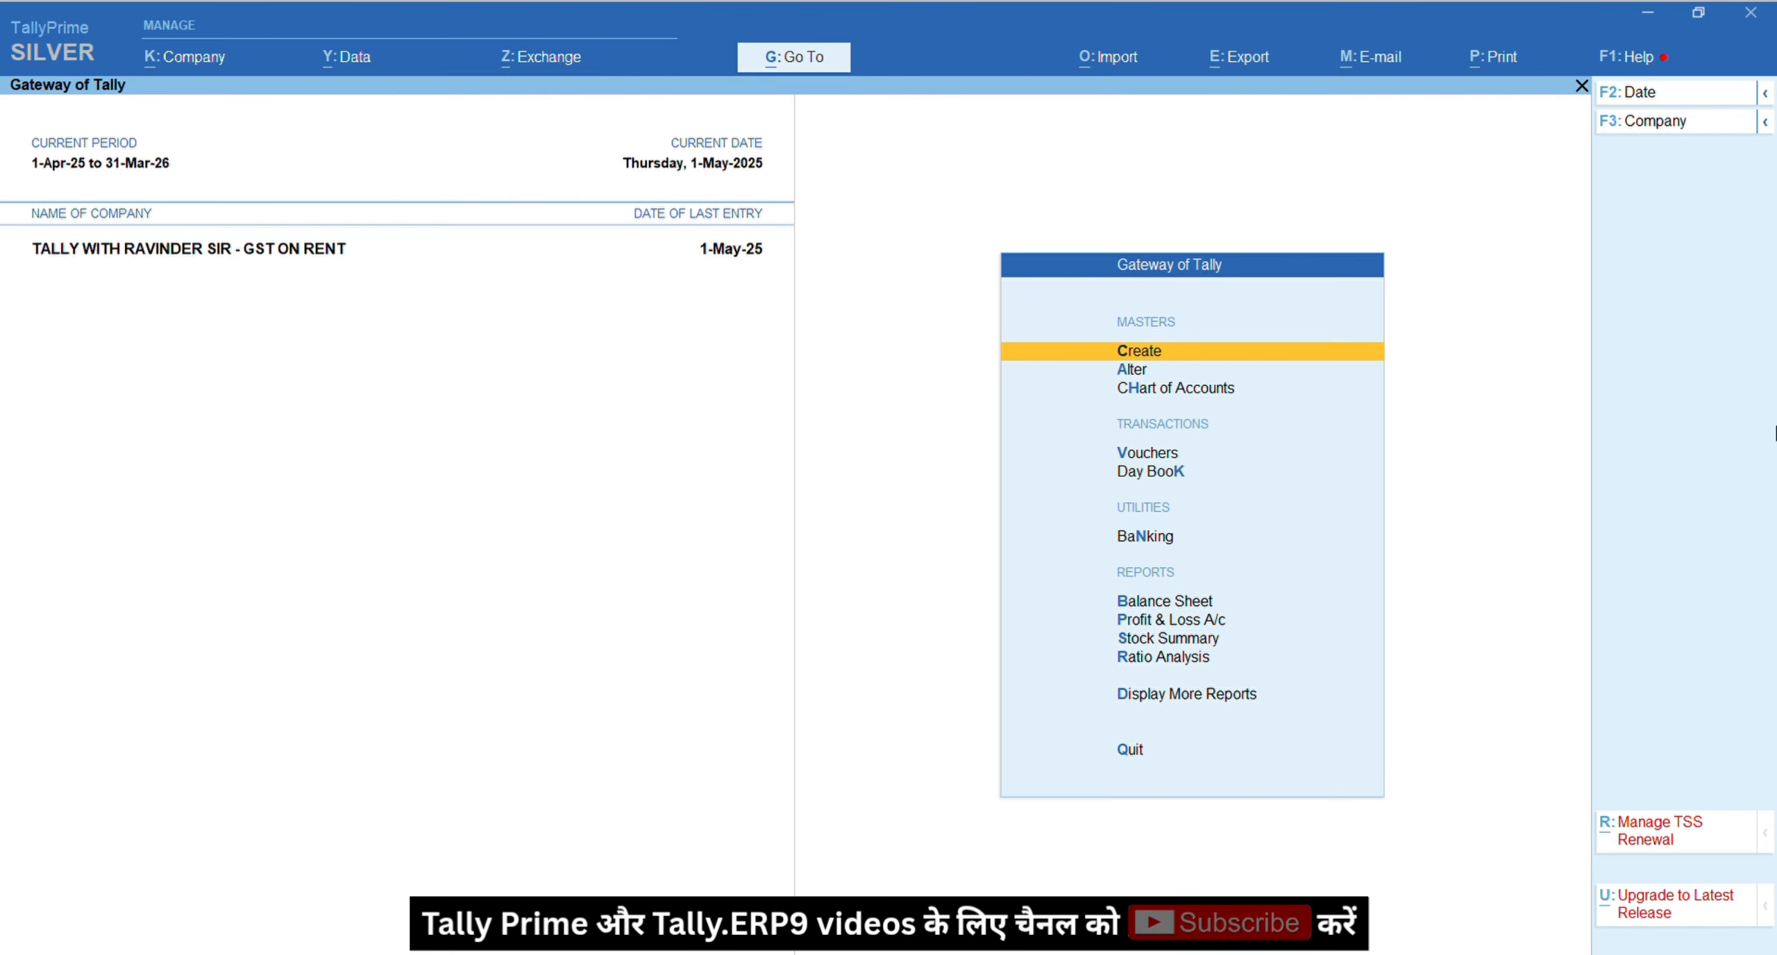
Step: Display the Balance Sheet in detailed form and drill down into Duties & Taxes under Current Liabilities
{"action": "key", "text": "b"}
{"action": "key", "text": "alt+F1"}
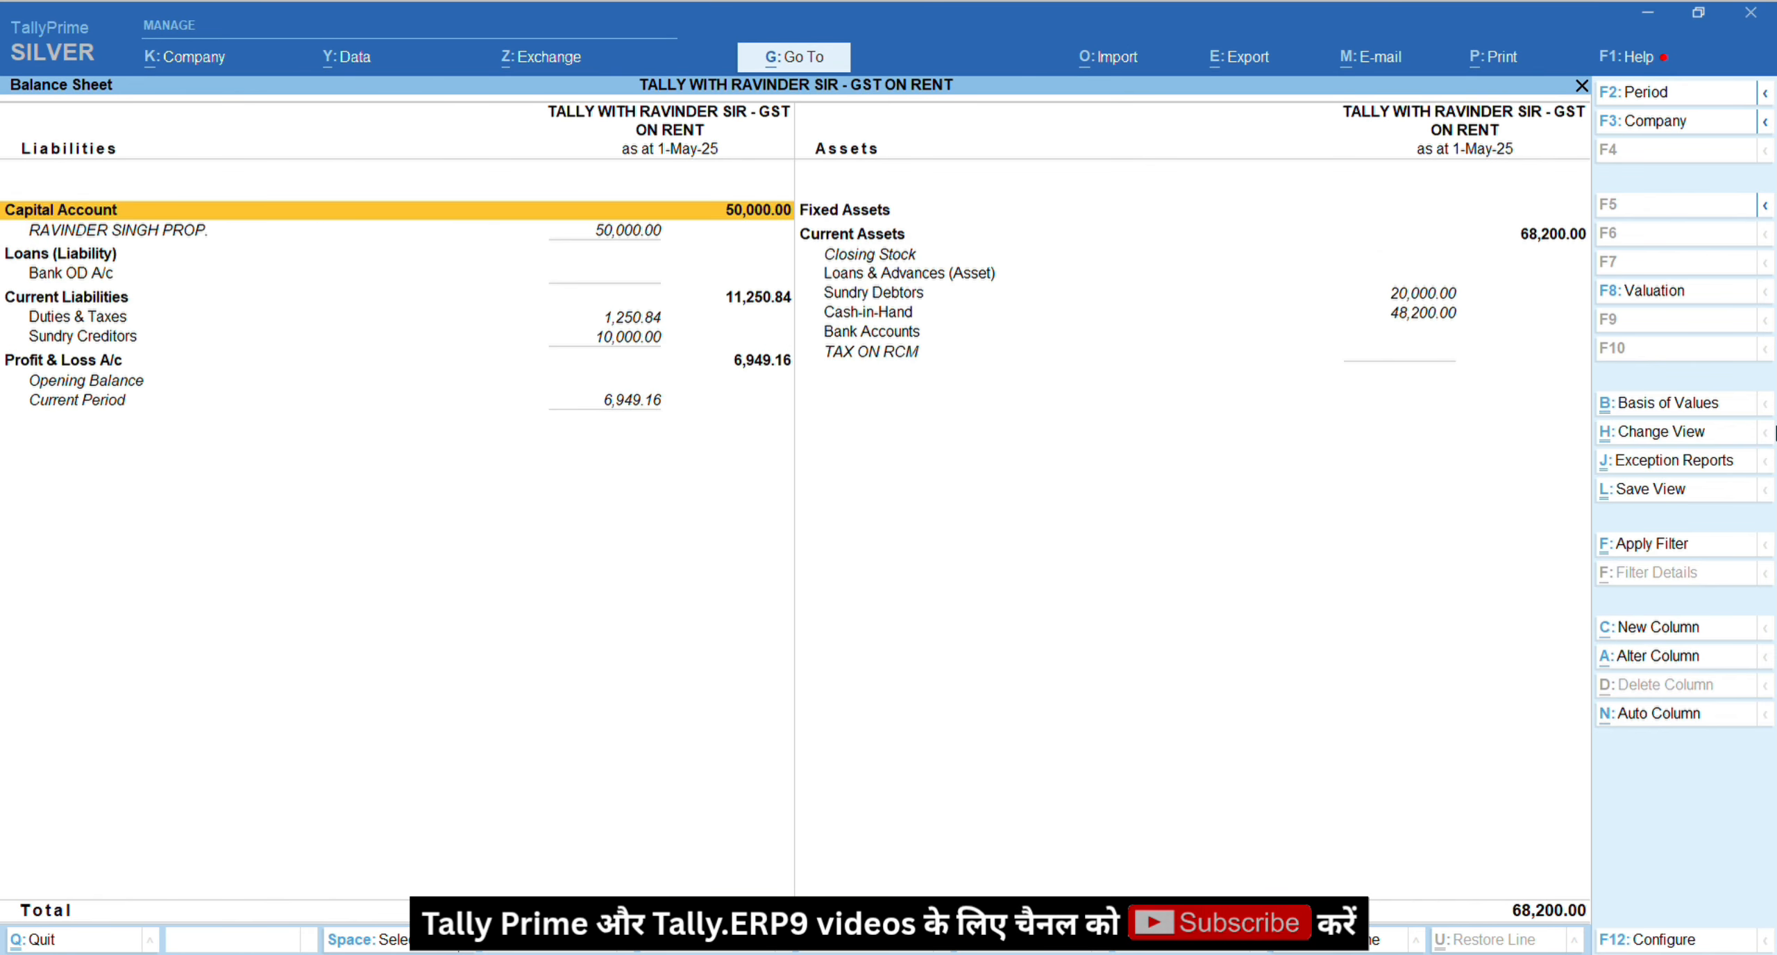
{"action": "key", "text": "Down"}
{"action": "key", "text": "Down"}
{"action": "key", "text": "Down"}
{"action": "key", "text": "Down"}
{"action": "key", "text": "Down"}
{"action": "key", "text": "Down"}
{"action": "key", "text": "Up"}
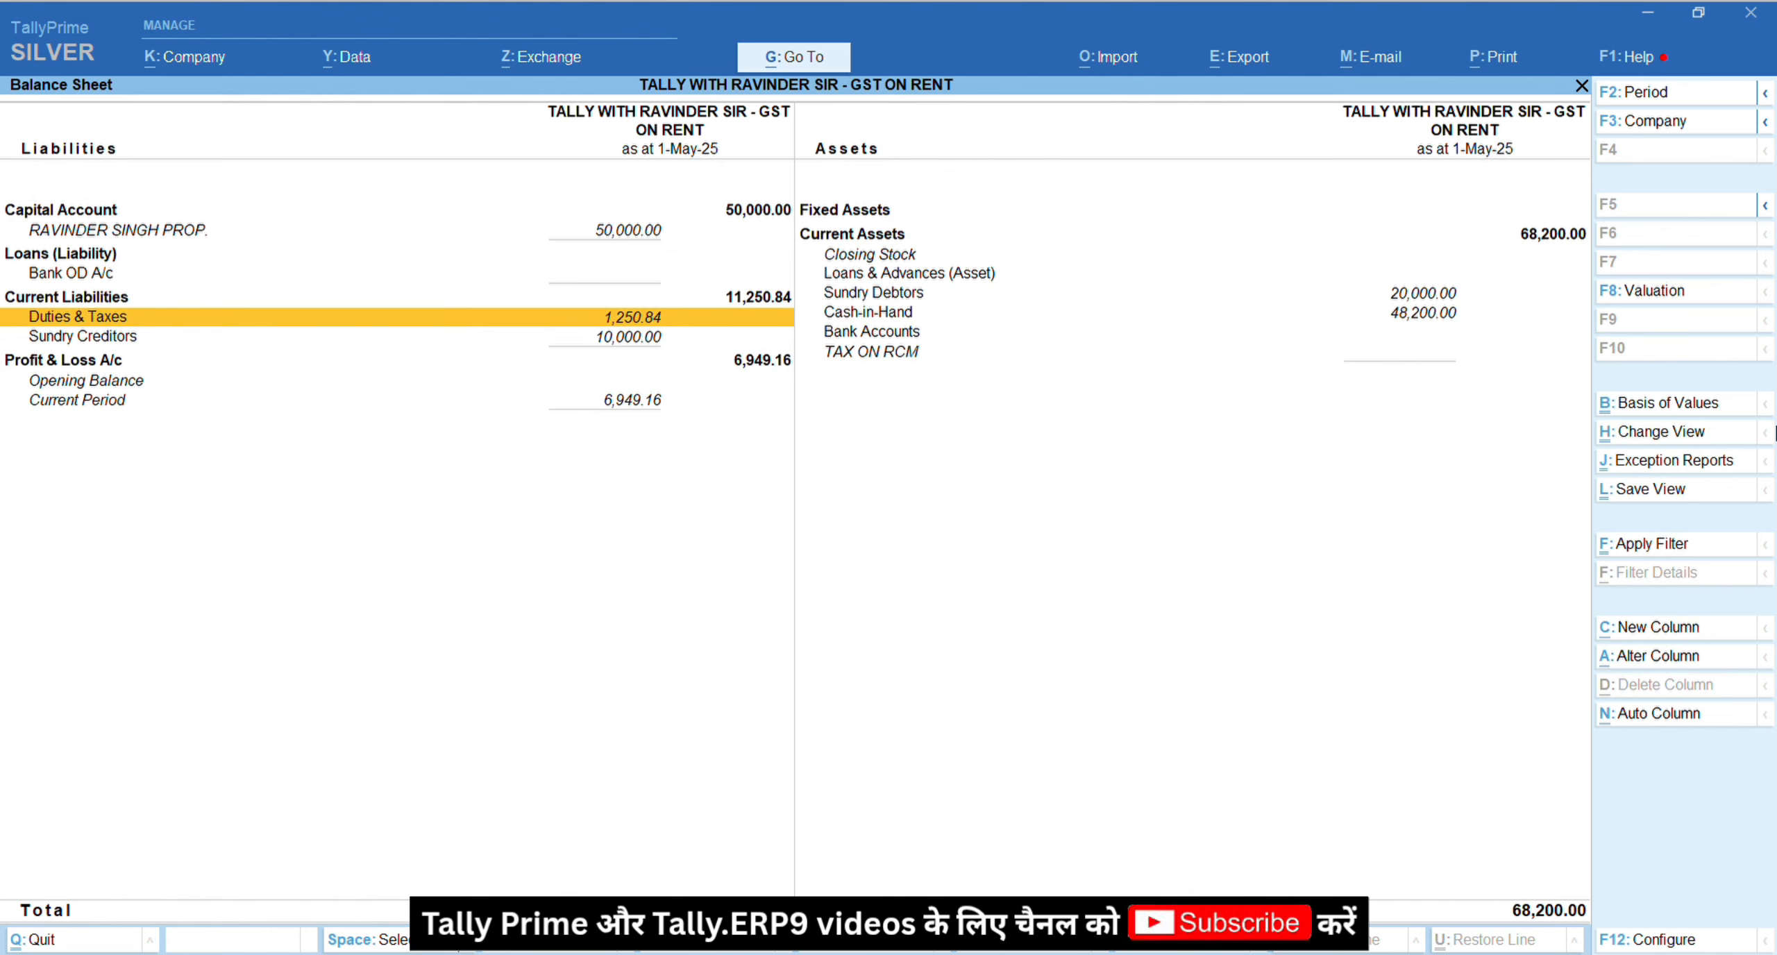
{"action": "key", "text": "Return"}
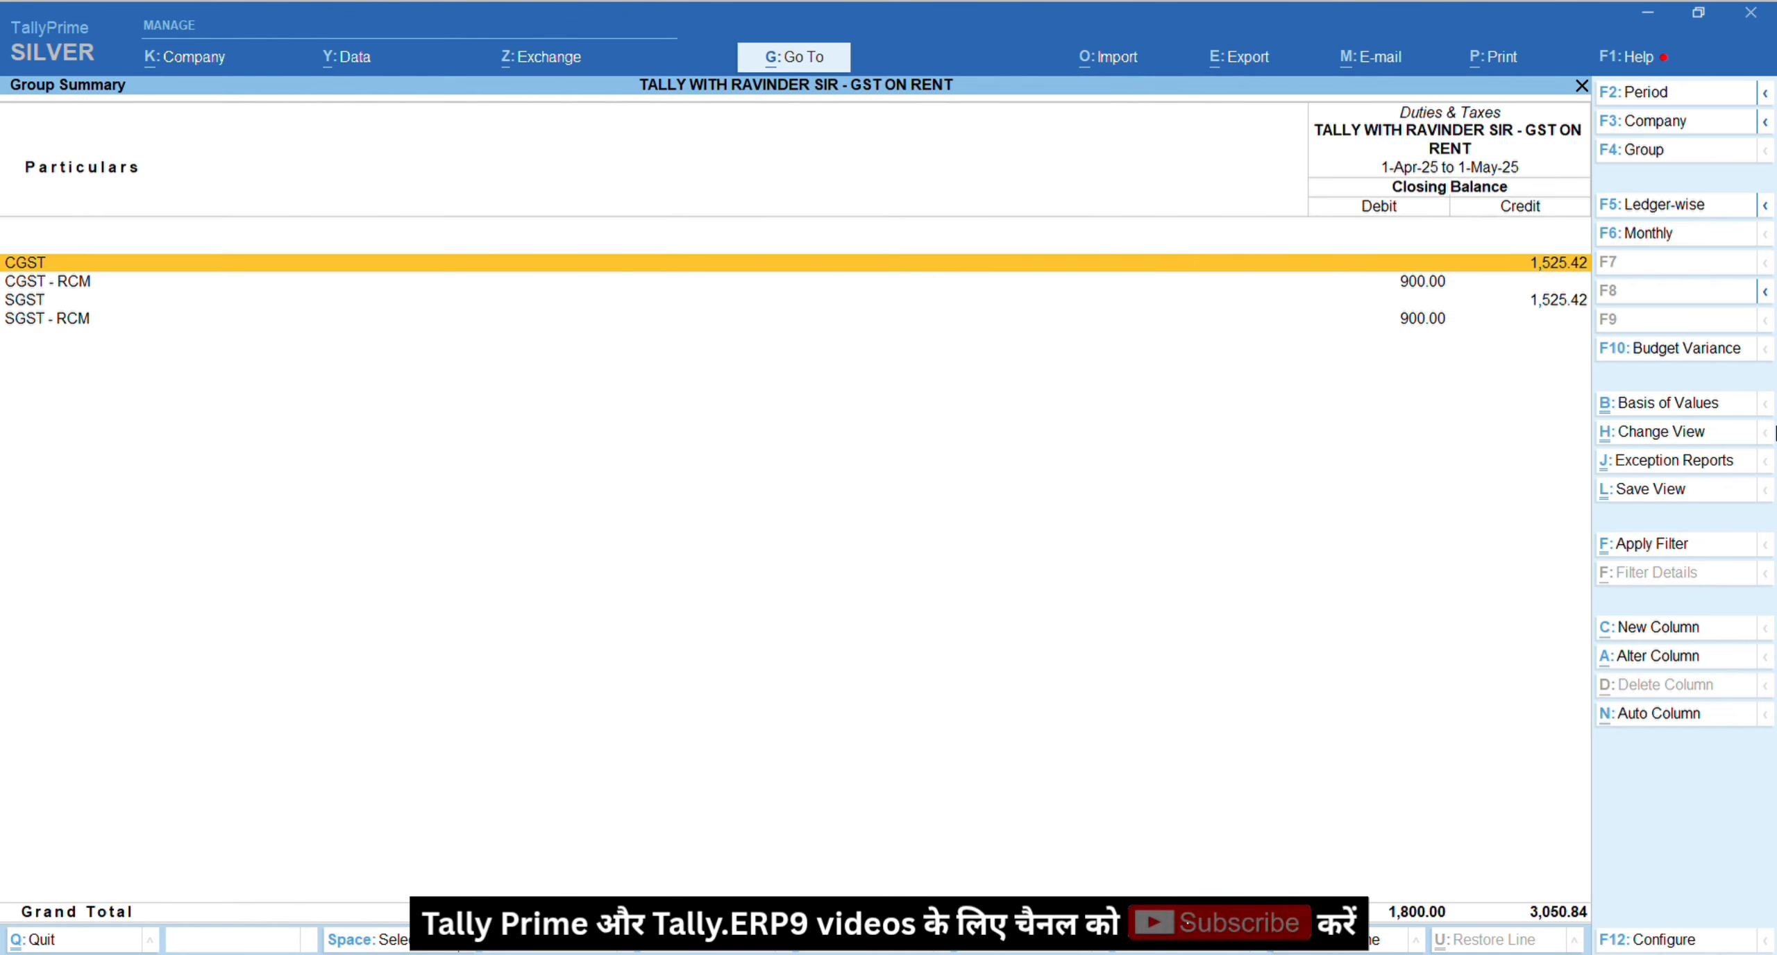
Step: Compare the closing balances of CGST, CGST - RCM, SGST and SGST - RCM in the Duties & Taxes summary
{"action": "key", "text": "Down"}
{"action": "key", "text": "Down"}
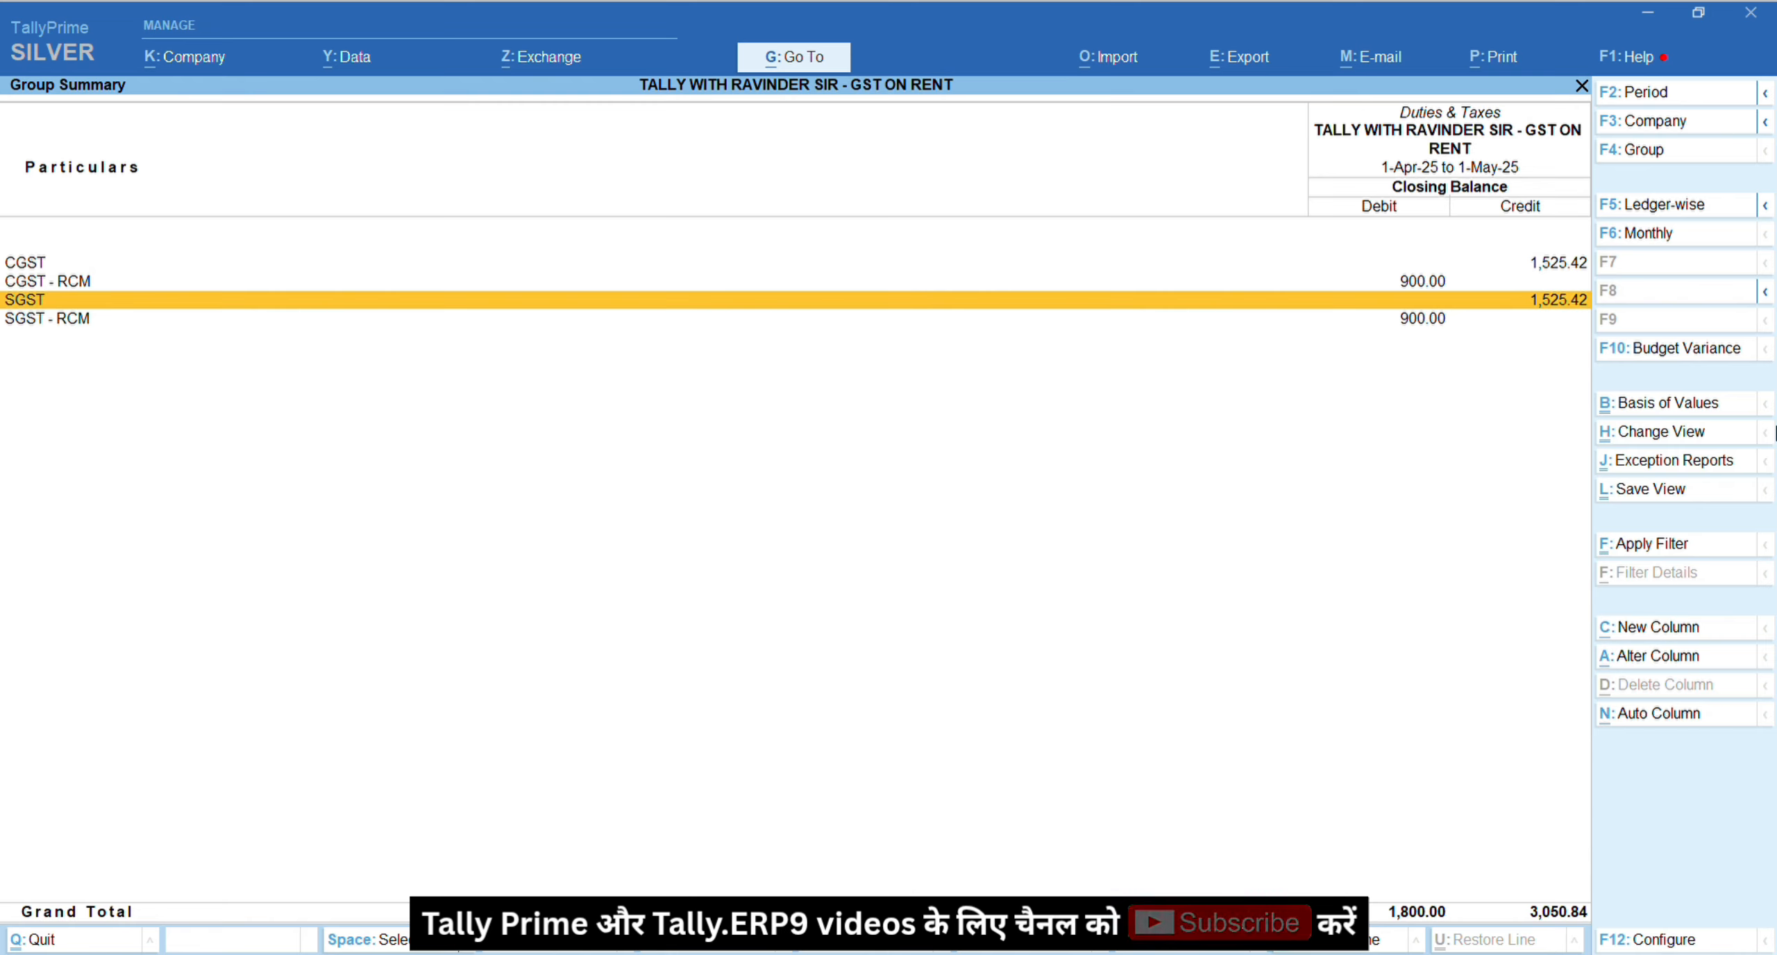
{"action": "key", "text": "Up"}
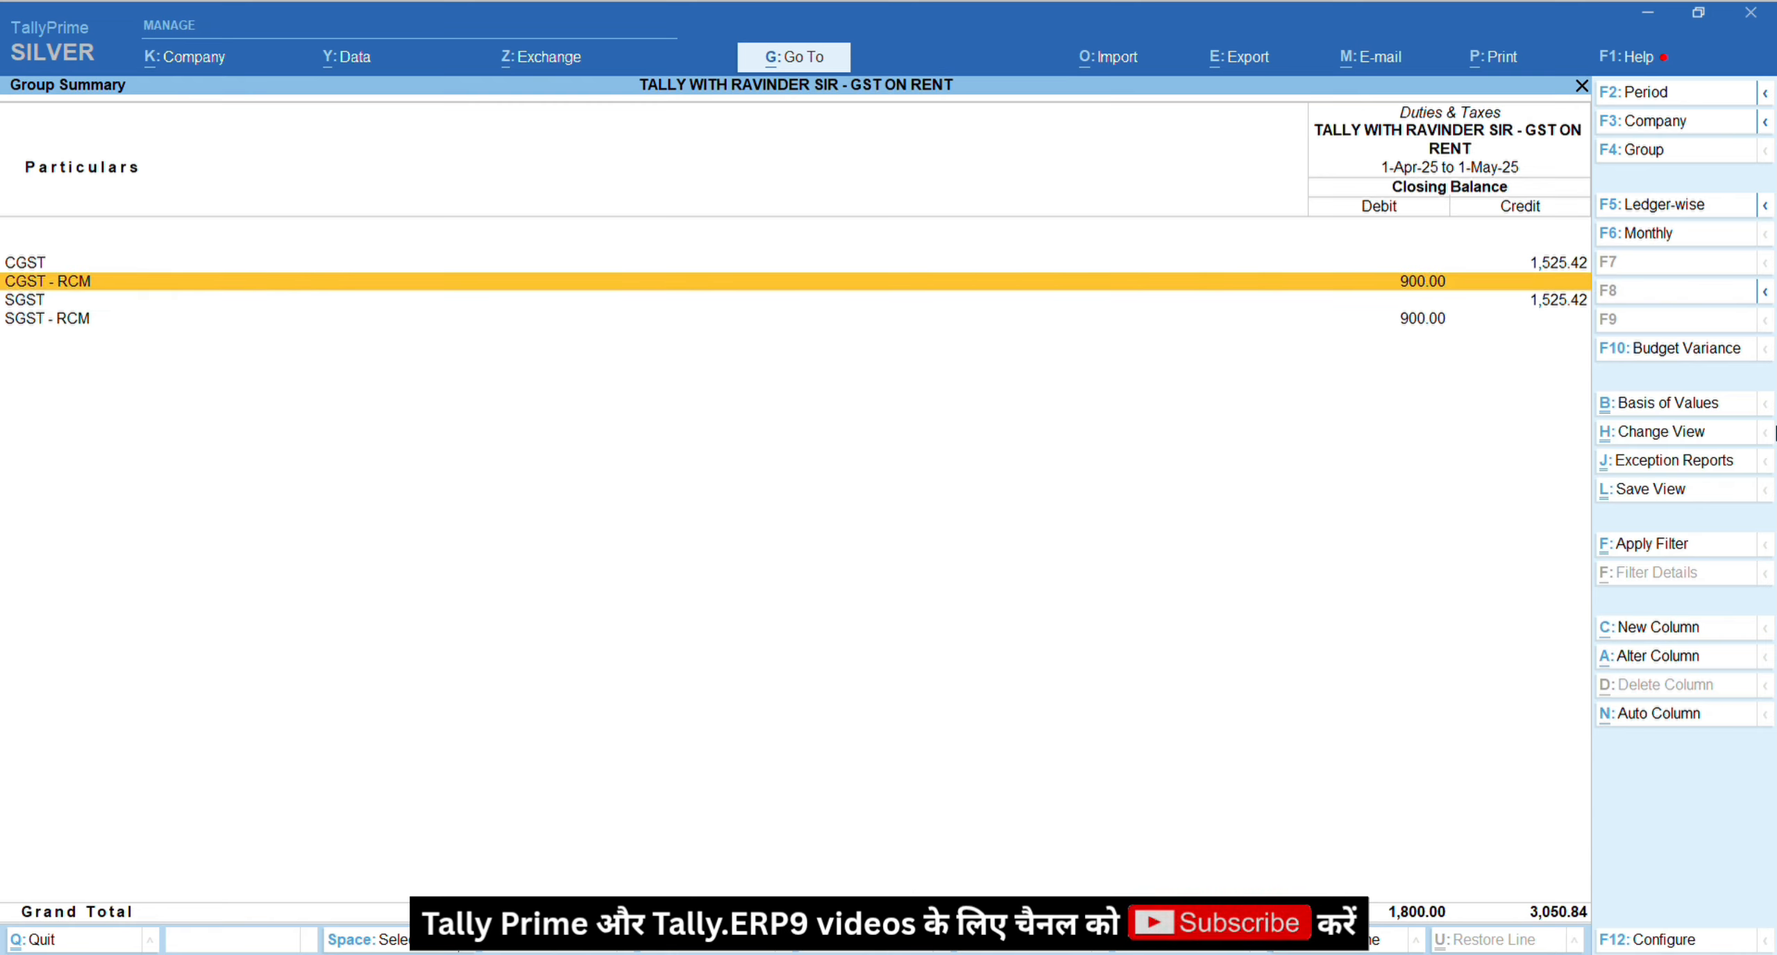
{"action": "key", "text": "Down"}
{"action": "key", "text": "Down"}
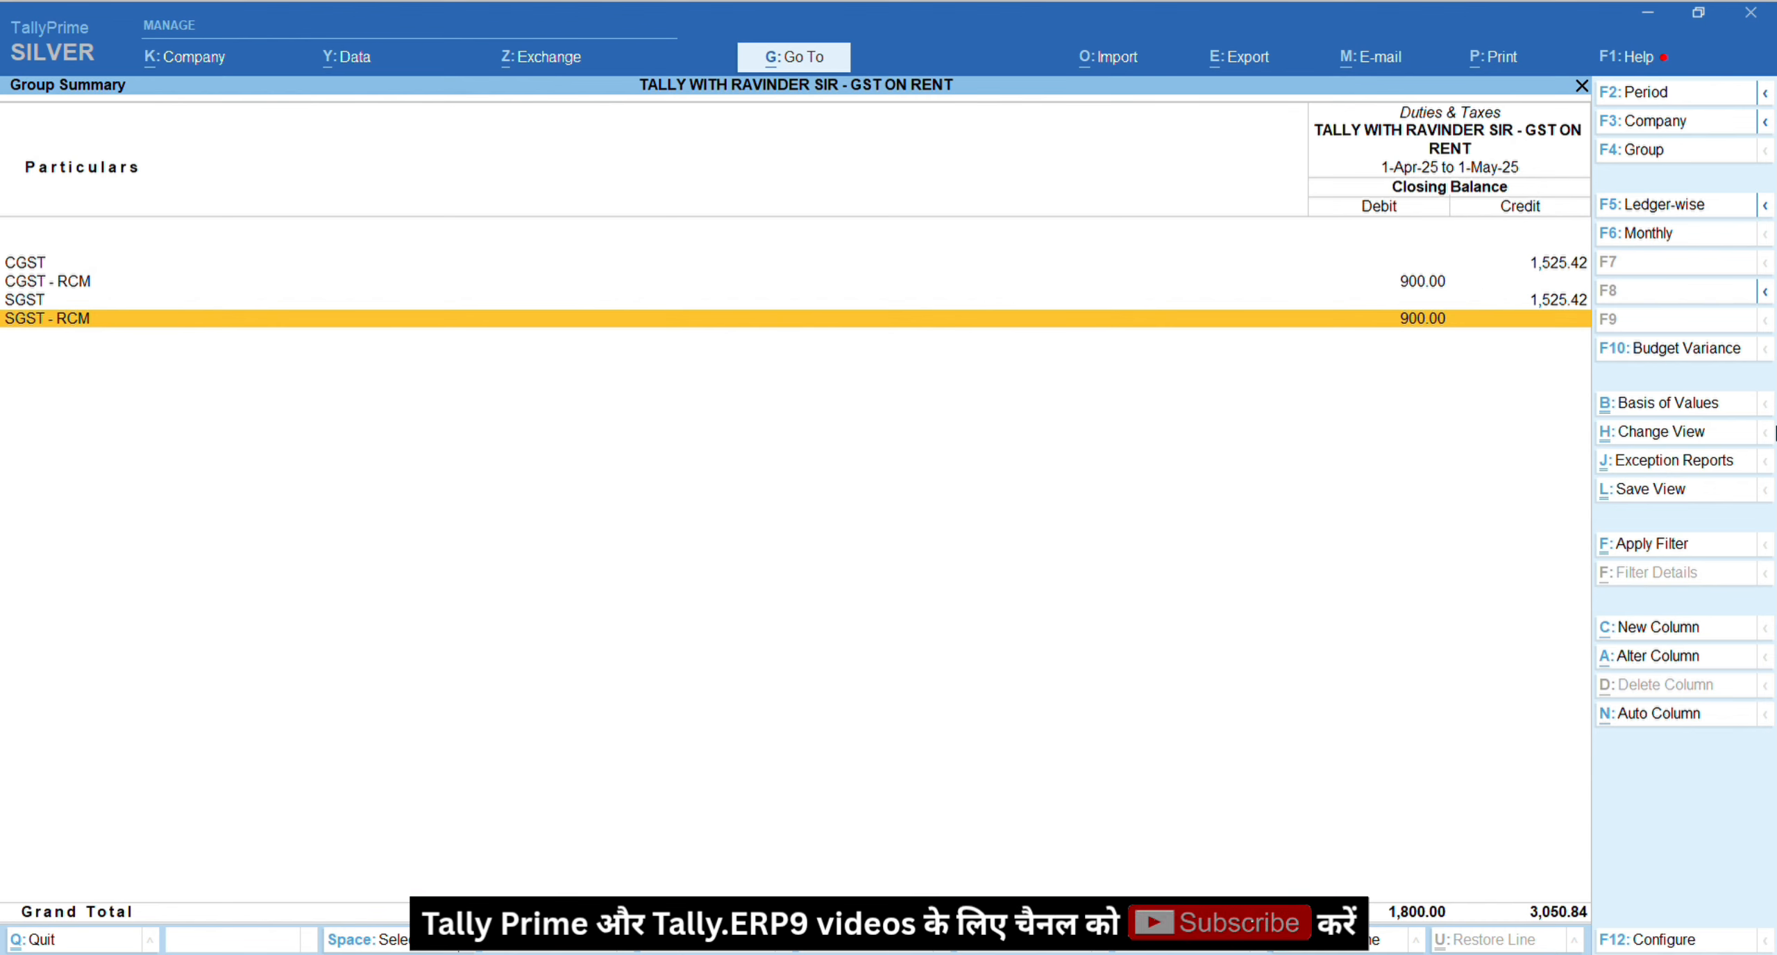
{"action": "key", "text": "Escape"}
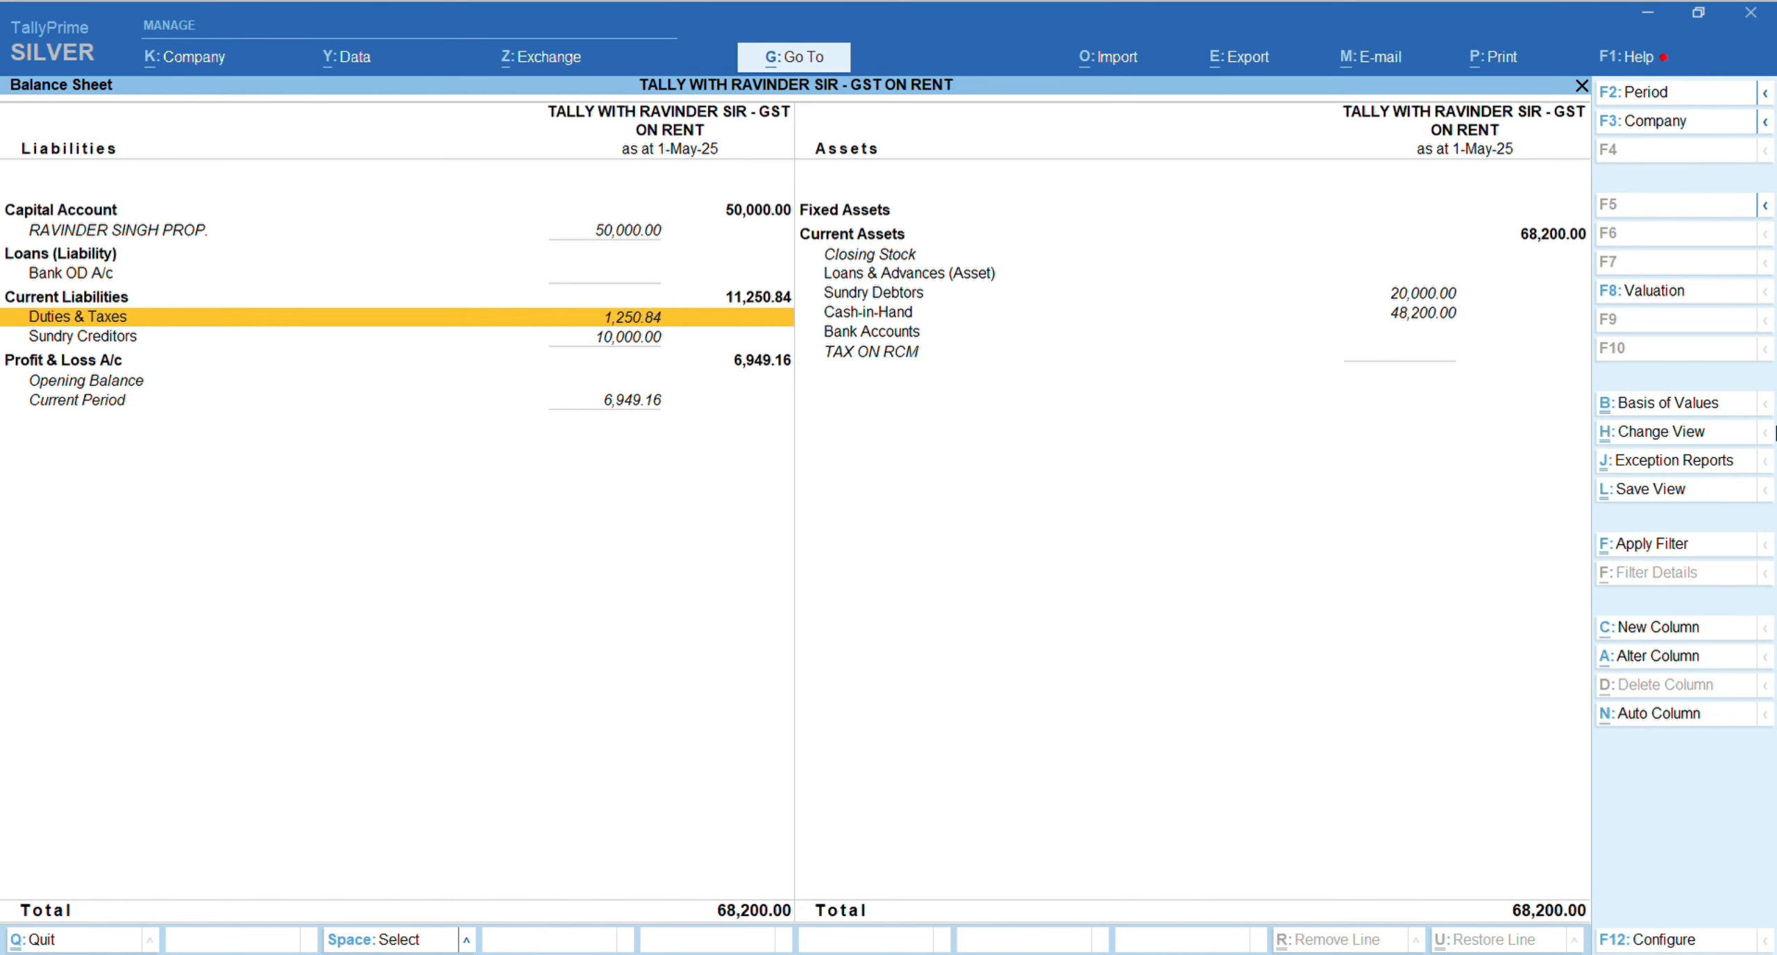
{"action": "key", "text": "Return"}
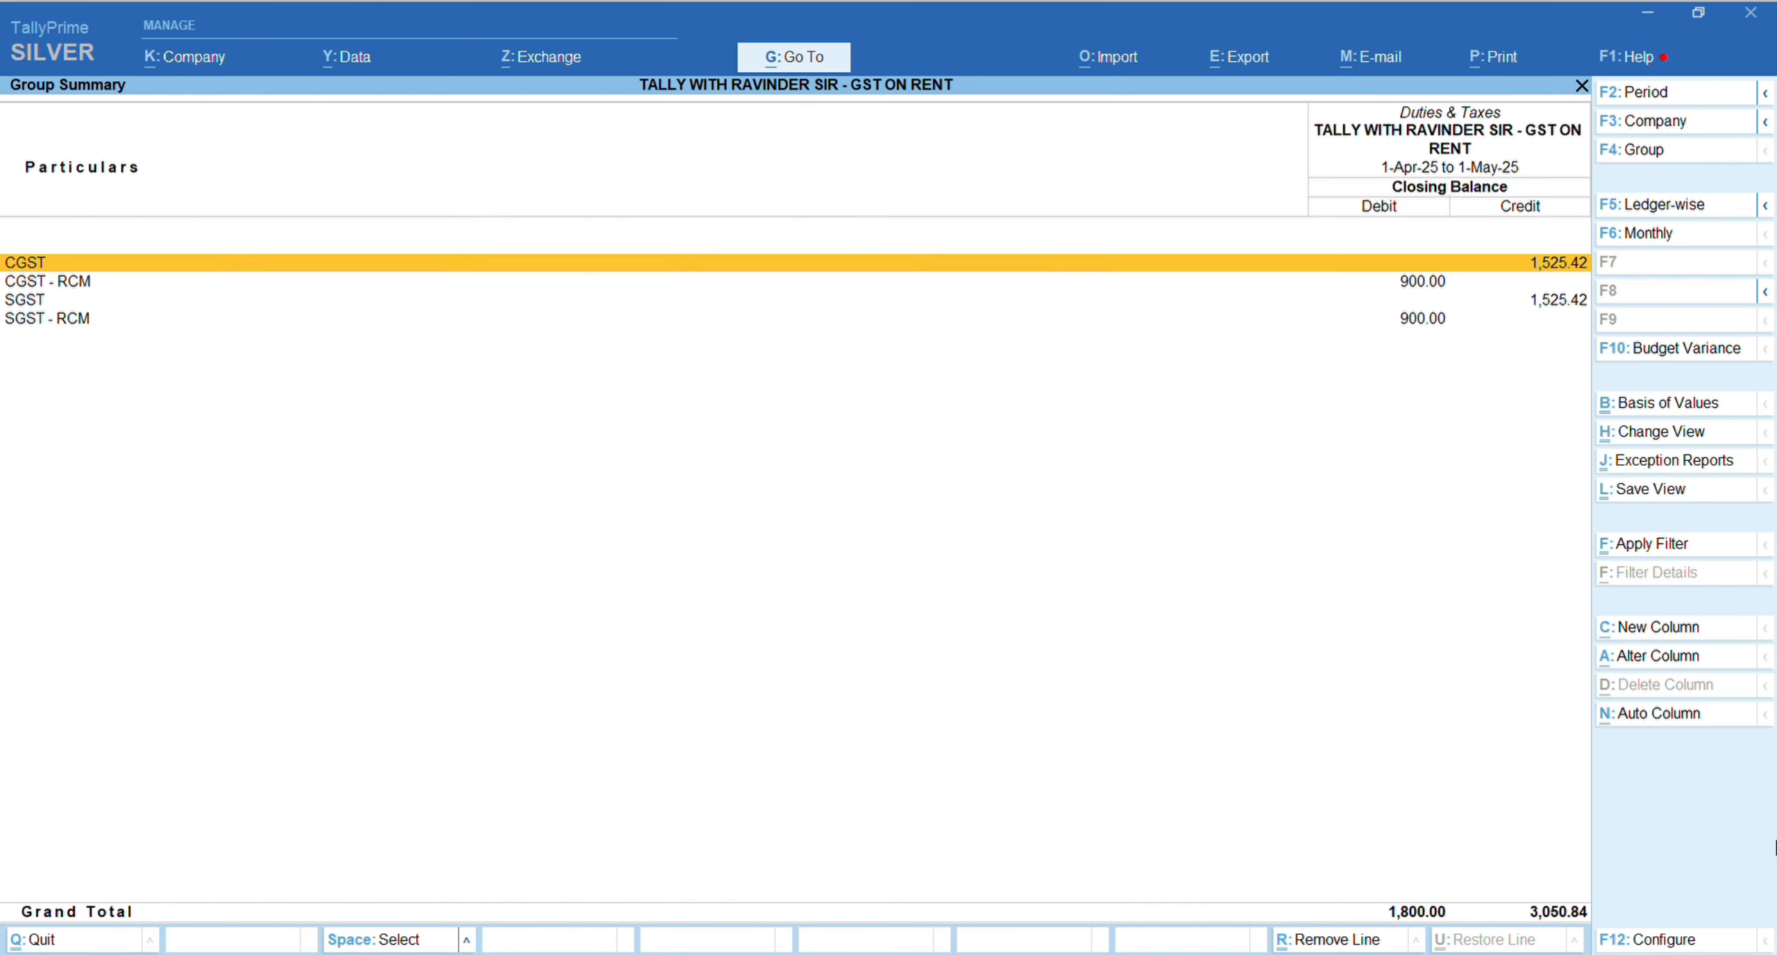